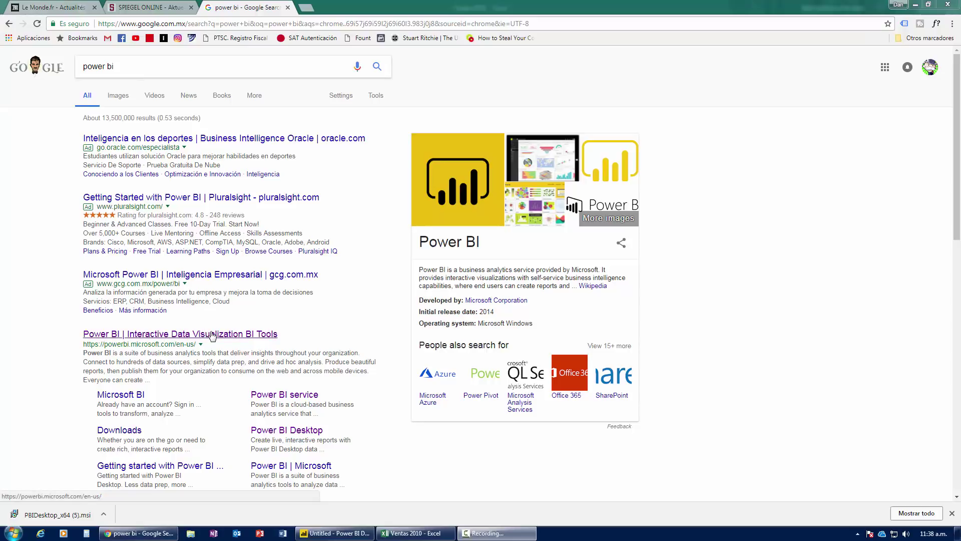
- Open the Power BI site from the search results and go to the Power BI Desktop download page
left_click(132, 339)
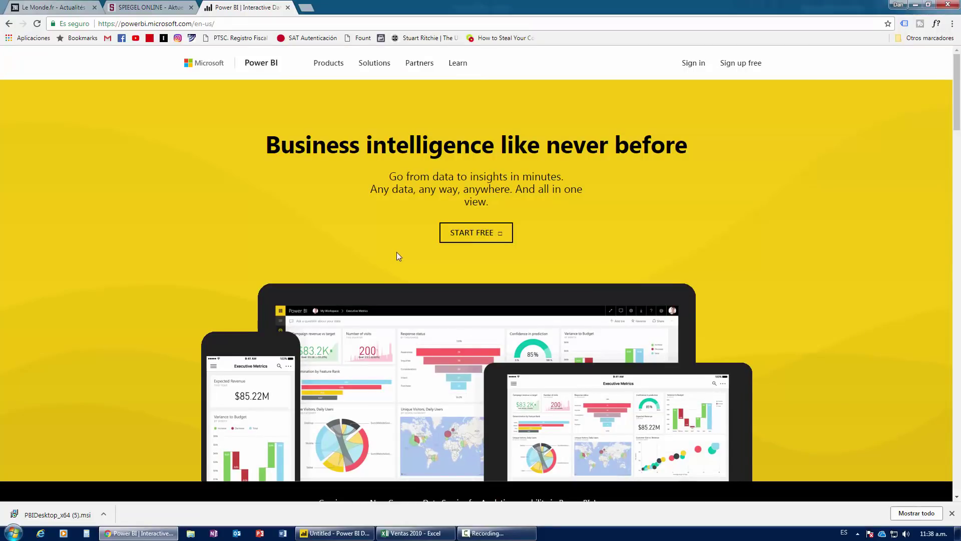
mouse_move(328, 63)
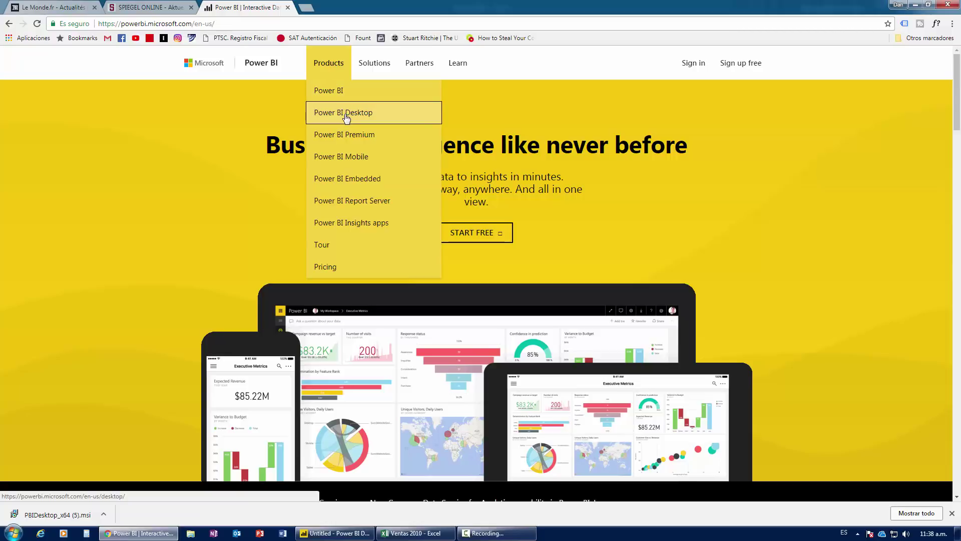
left_click(345, 114)
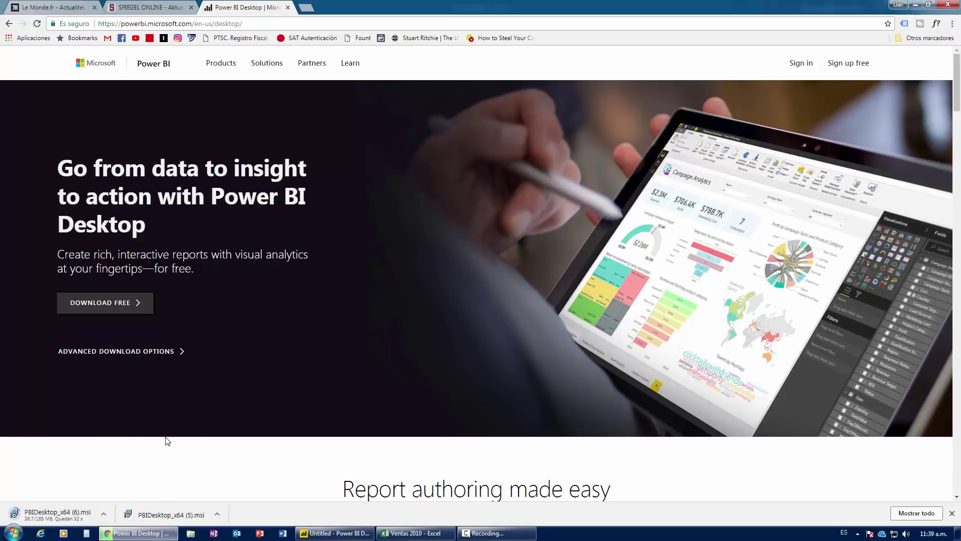
- Bring the blank Power BI Desktop report forward, then switch to the Ventas 2010 workbook
left_click(14, 533)
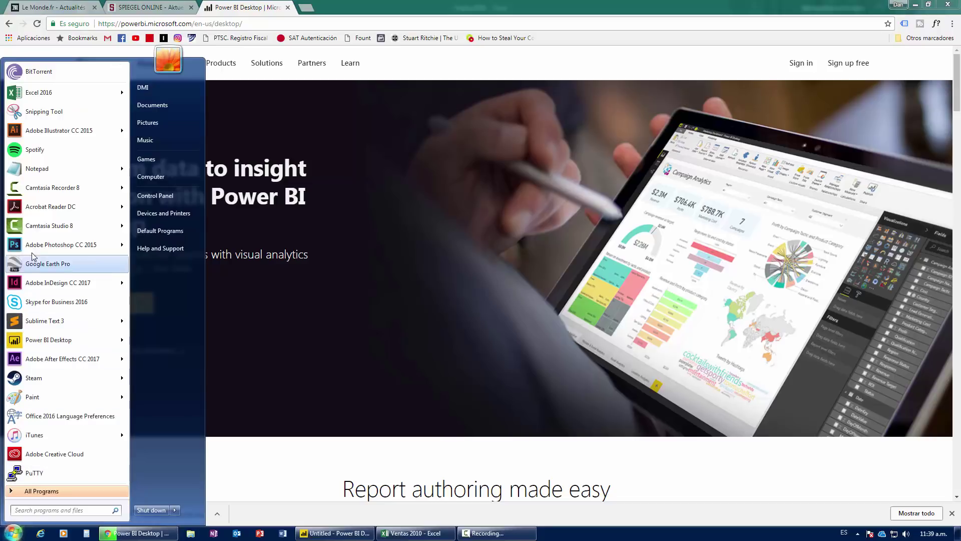
mouse_move(48, 339)
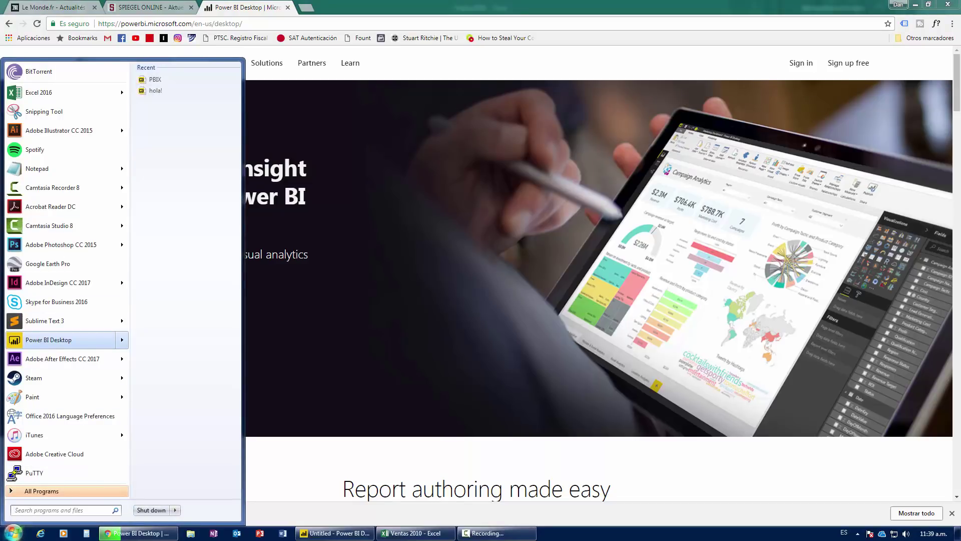
left_click(6, 536)
left_click(334, 533)
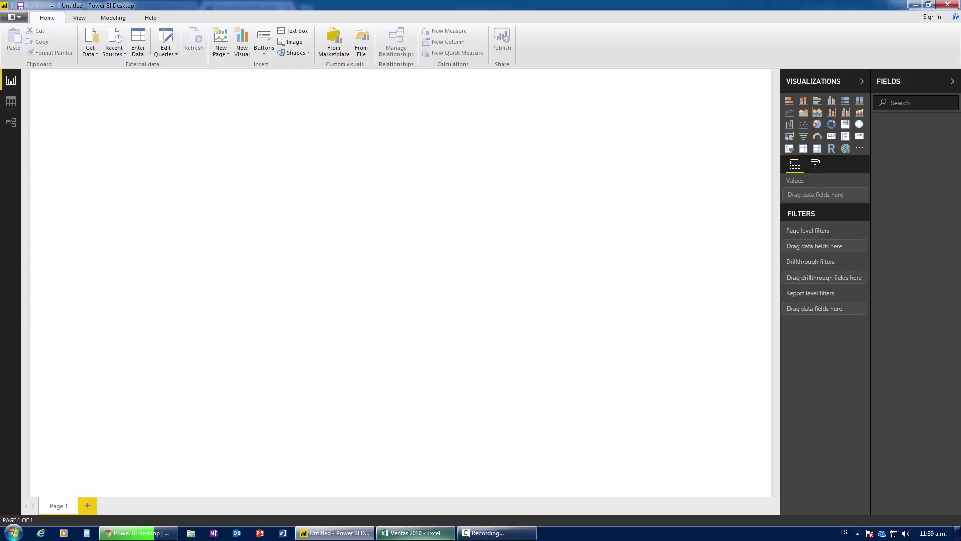
left_click(416, 533)
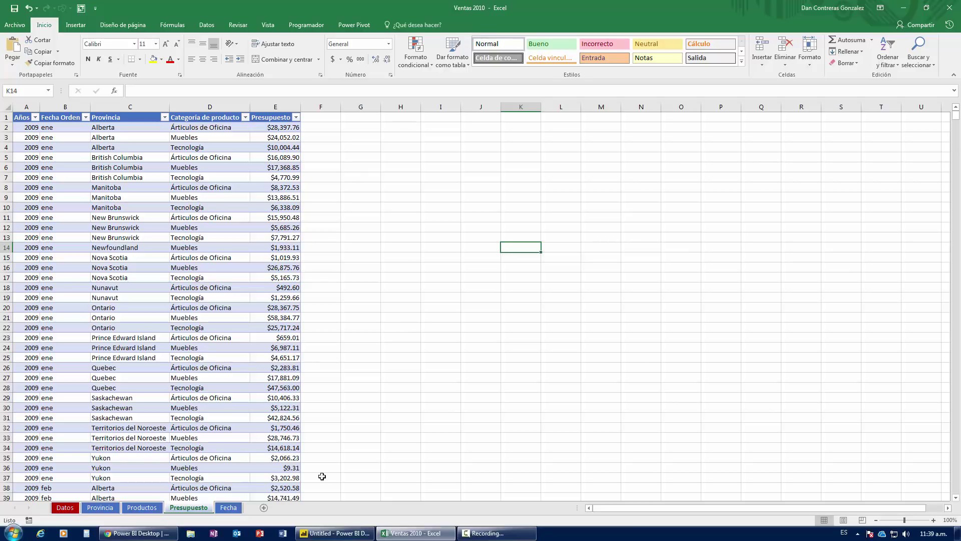
- Return from the Ventas 2010 workbook to the blank Power BI Desktop report
left_click(363, 505)
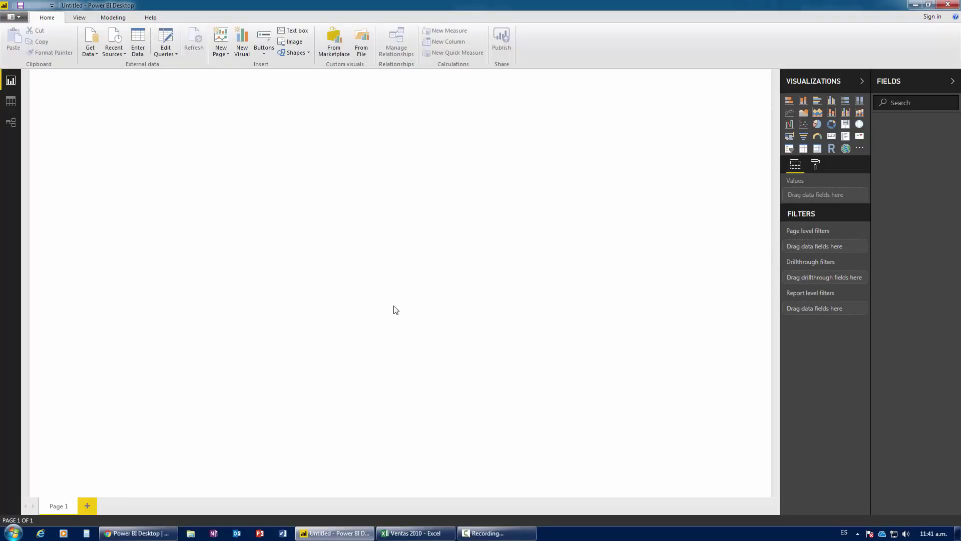
left_click(416, 532)
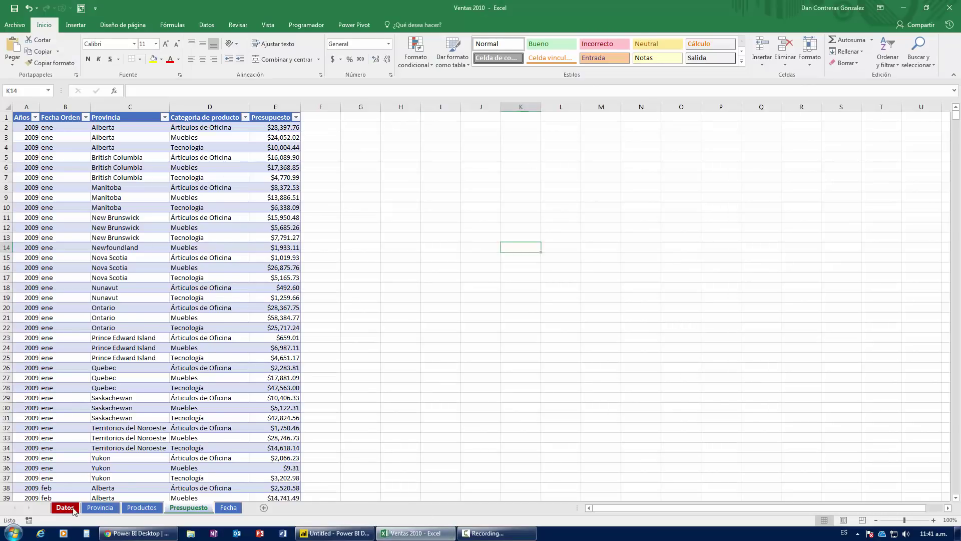
left_click(72, 509)
key("ctrl+Home")
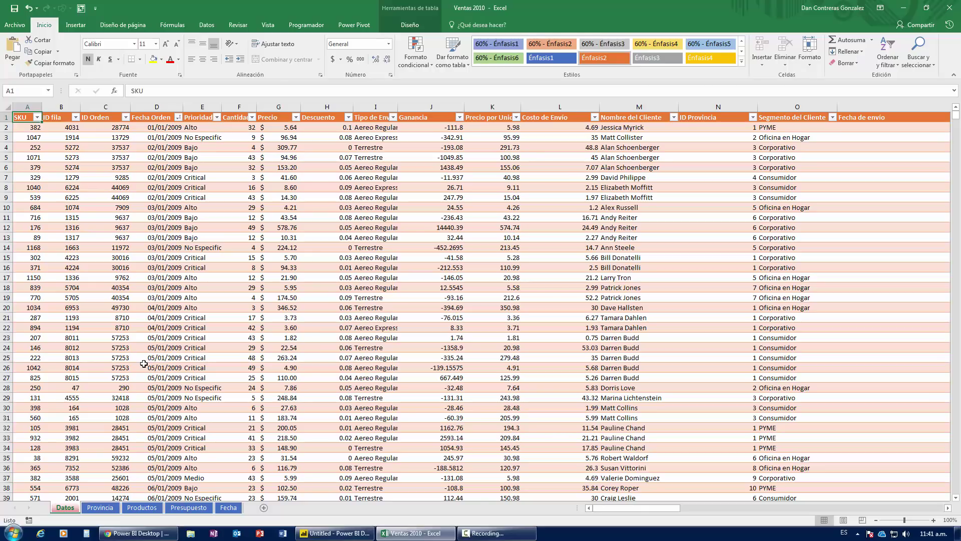
scroll(144, 364, "right", 3)
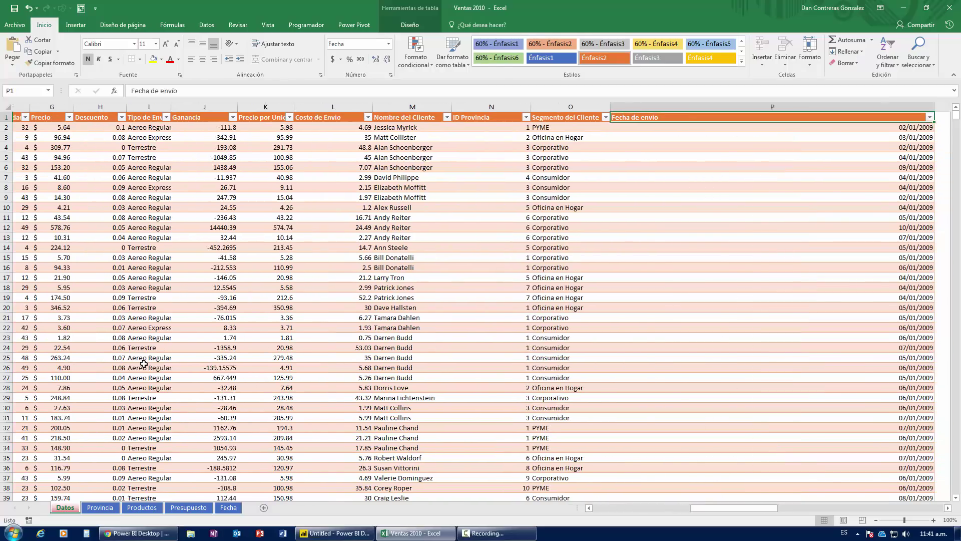
scroll(143, 363, "left", 3)
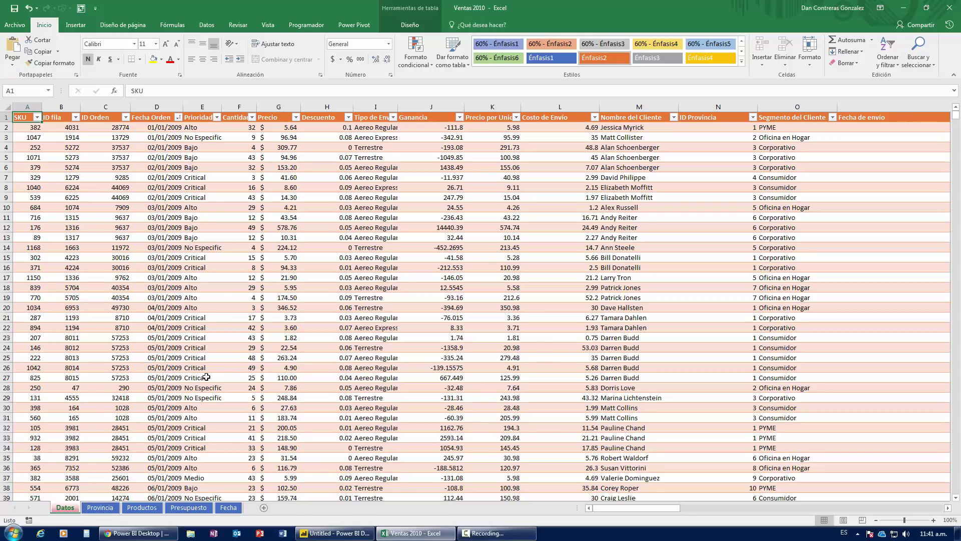
left_click(100, 507)
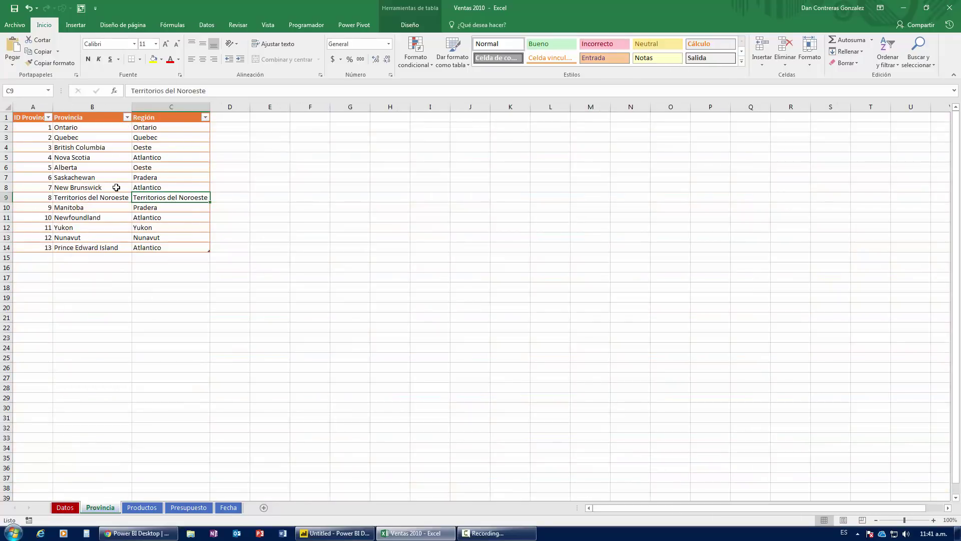
left_click(142, 507)
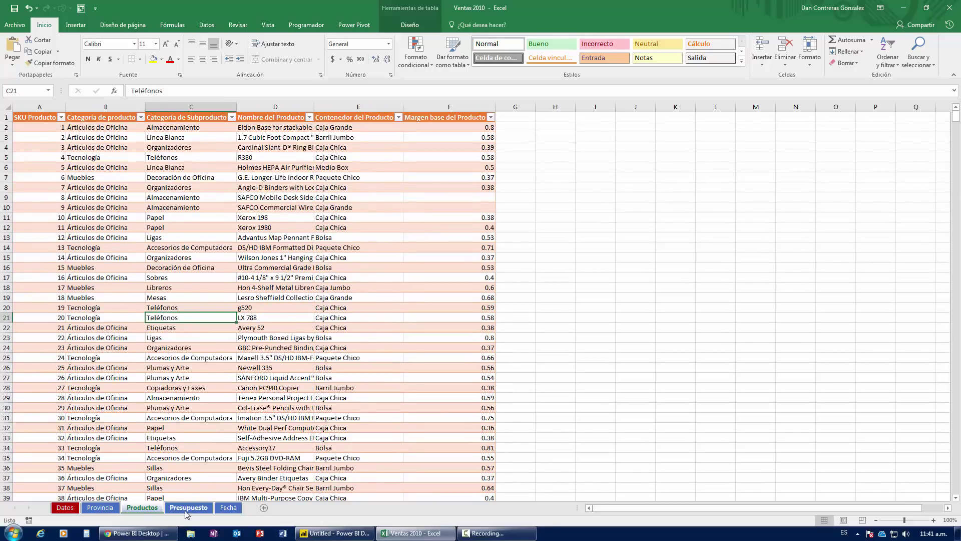
left_click(188, 507)
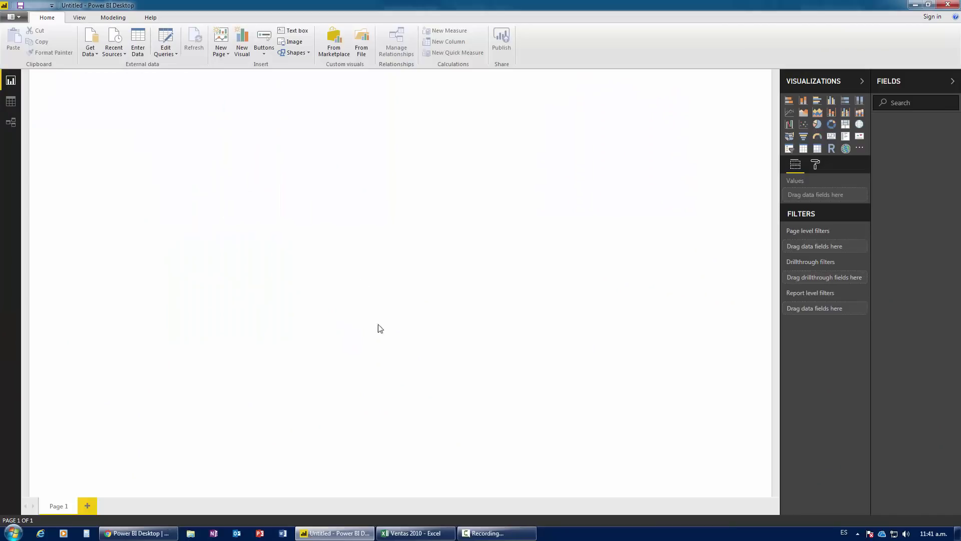
key("alt+Tab")
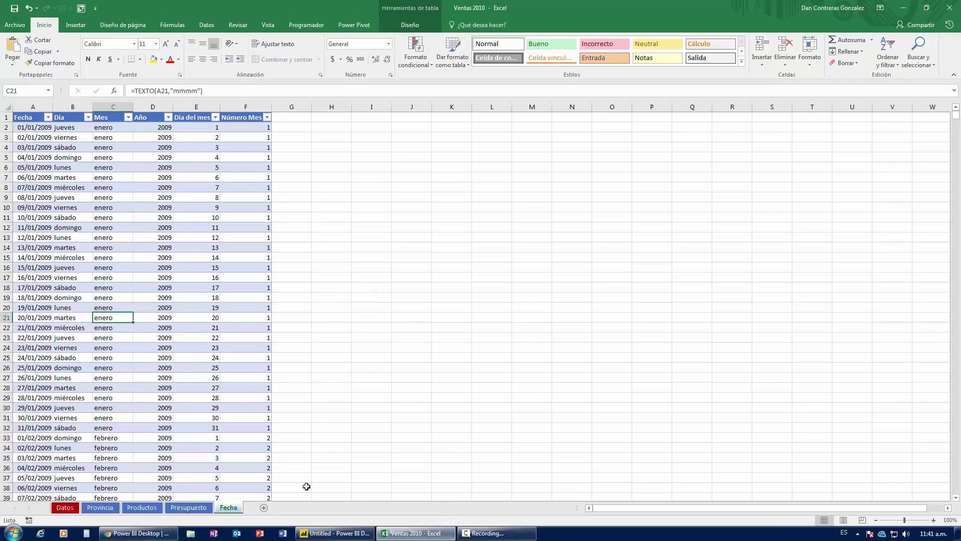
left_click(320, 532)
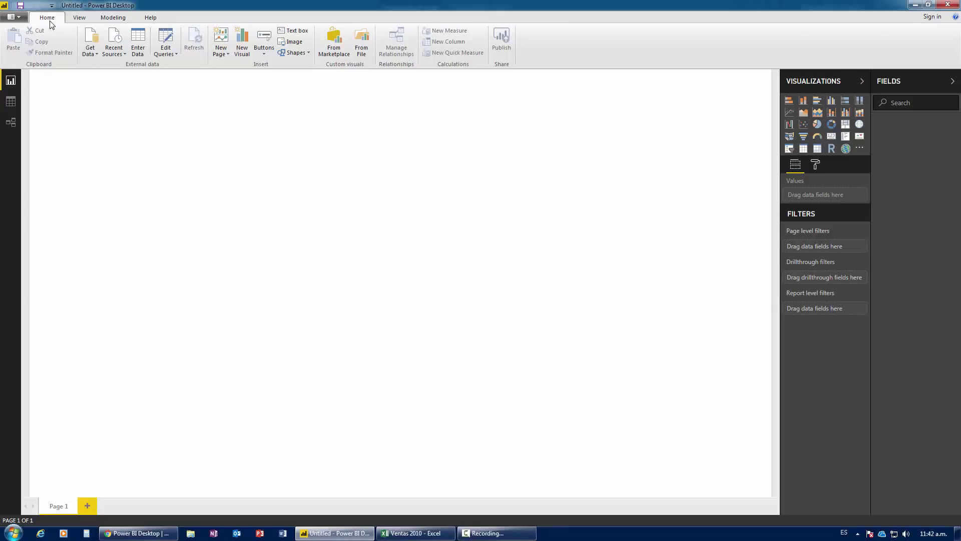
- Connect to the Ventas 2010.xlsx Excel workbook as the data source
left_click(91, 54)
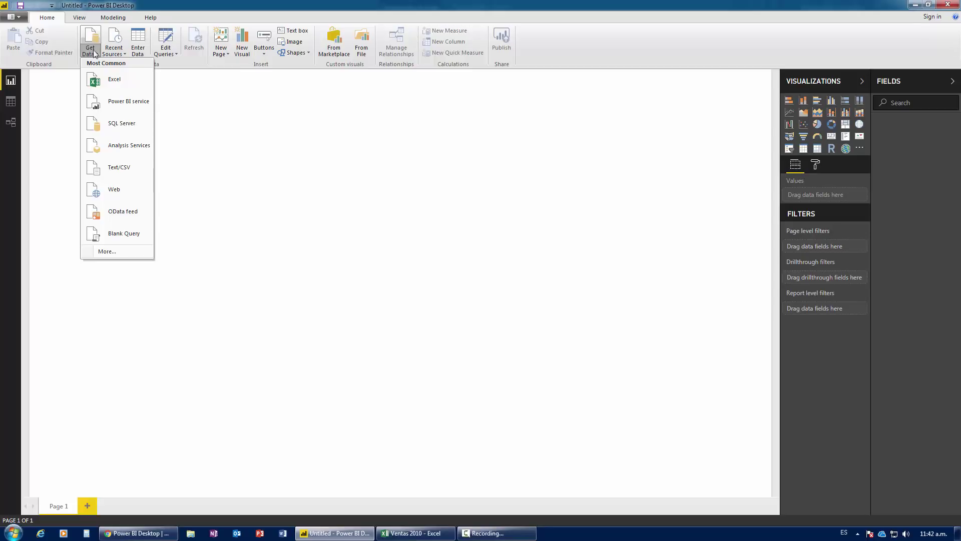
left_click(90, 50)
left_click(90, 50)
left_click(102, 83)
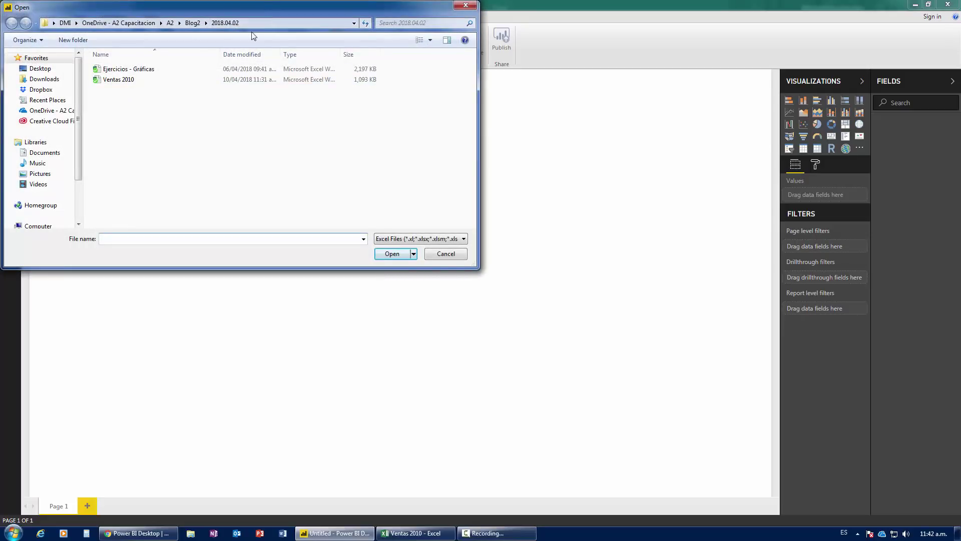
left_click(120, 80)
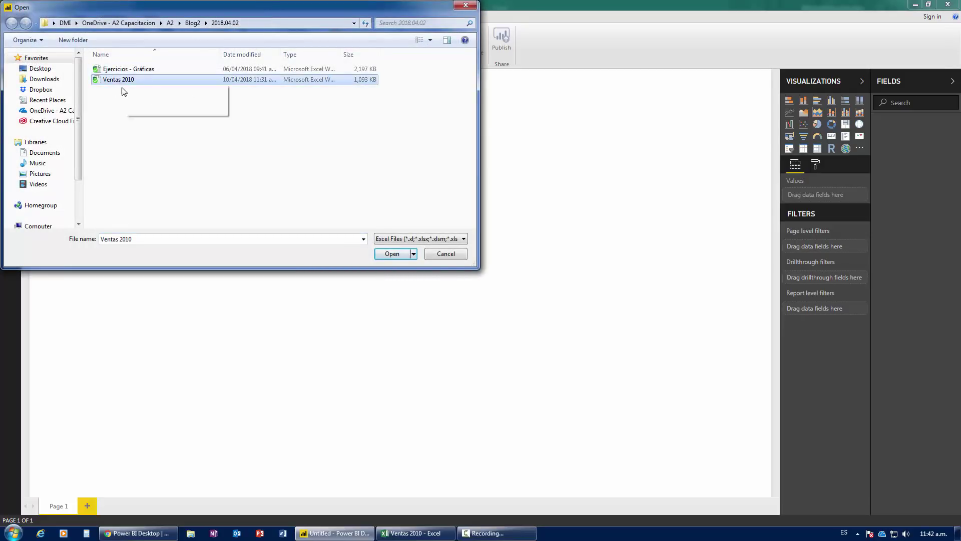
left_click(391, 254)
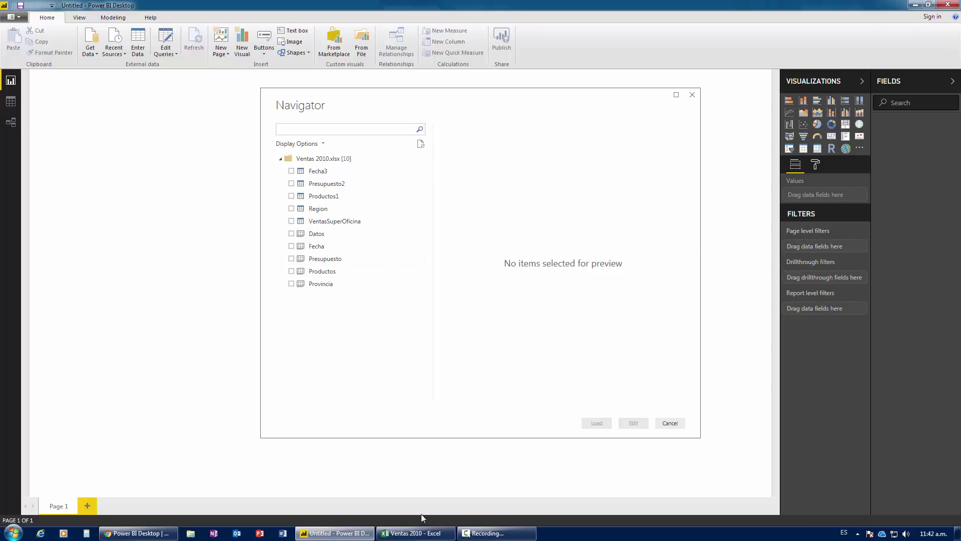
left_click(415, 533)
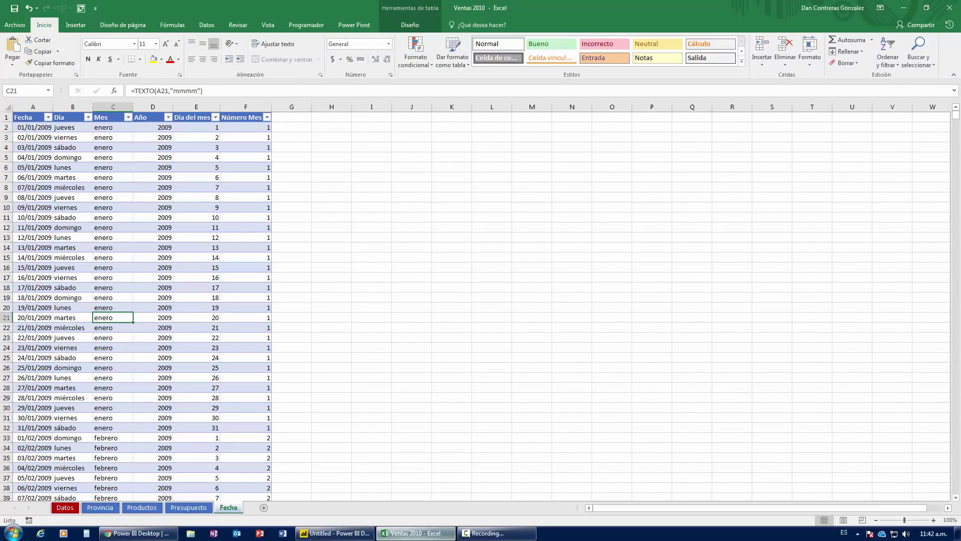
left_click(335, 532)
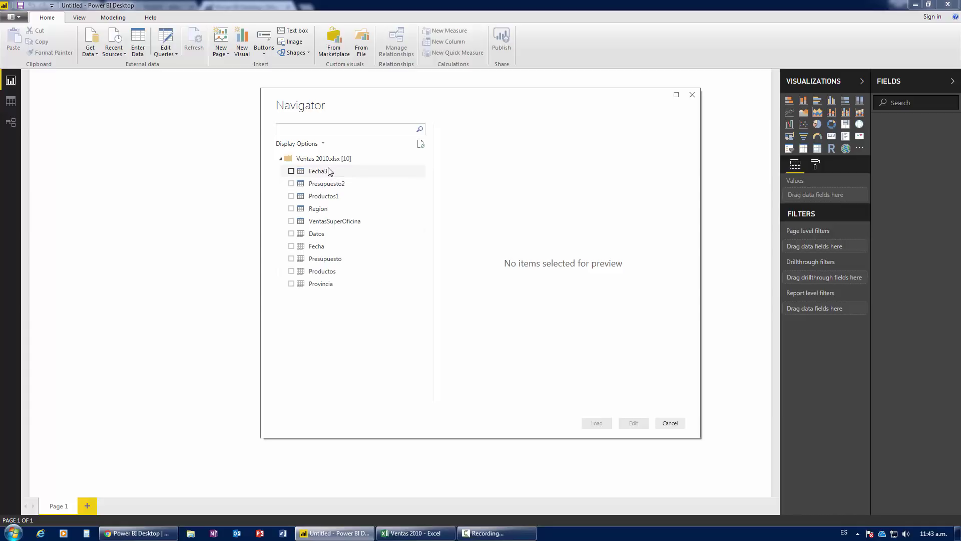
mouse_move(412, 533)
left_click(376, 363)
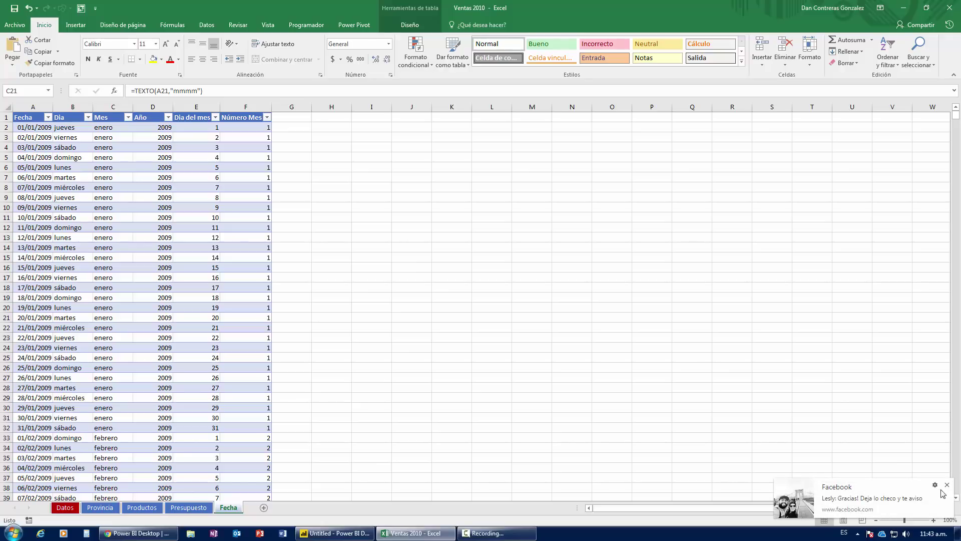
left_click(947, 484)
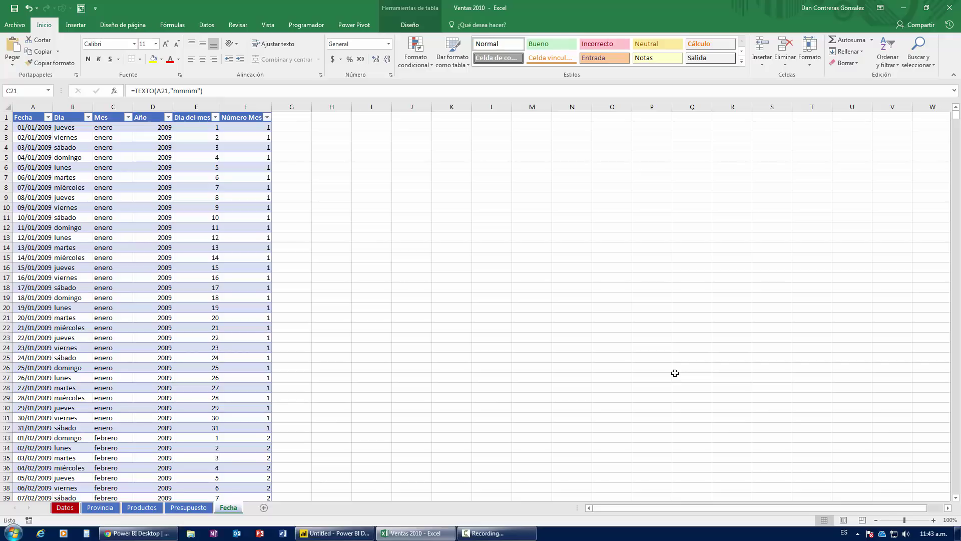
left_click(334, 533)
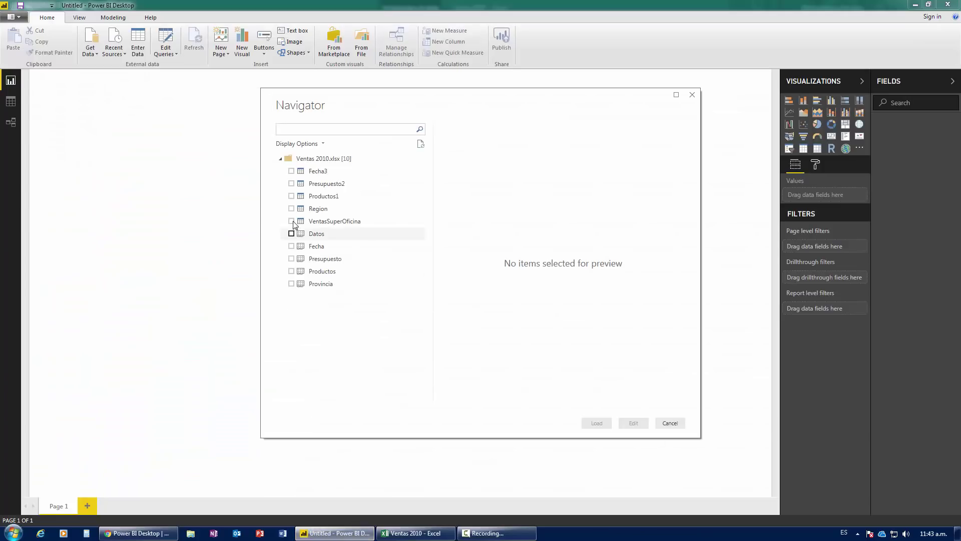
- Load Fecha3, Presupuesto2, Productos1, Region and VentasSuperOficina from the Navigator into the model
left_click(291, 171)
left_click(291, 183)
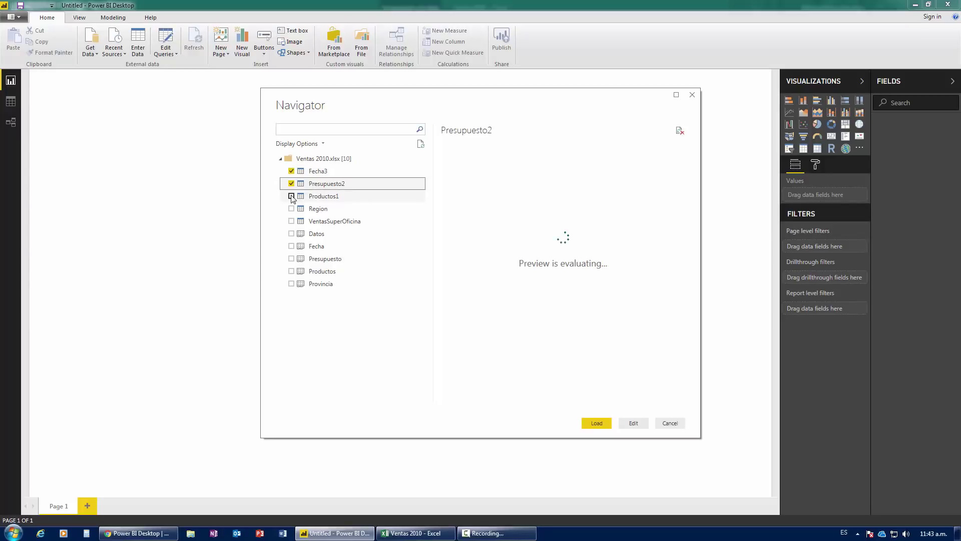
left_click(291, 196)
left_click(291, 208)
left_click(290, 221)
left_click(290, 196)
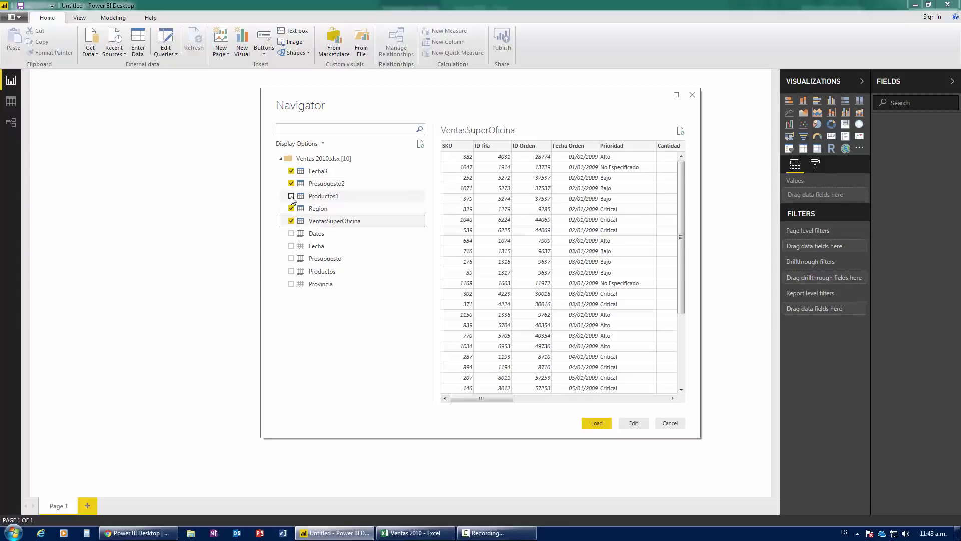
left_click(291, 196)
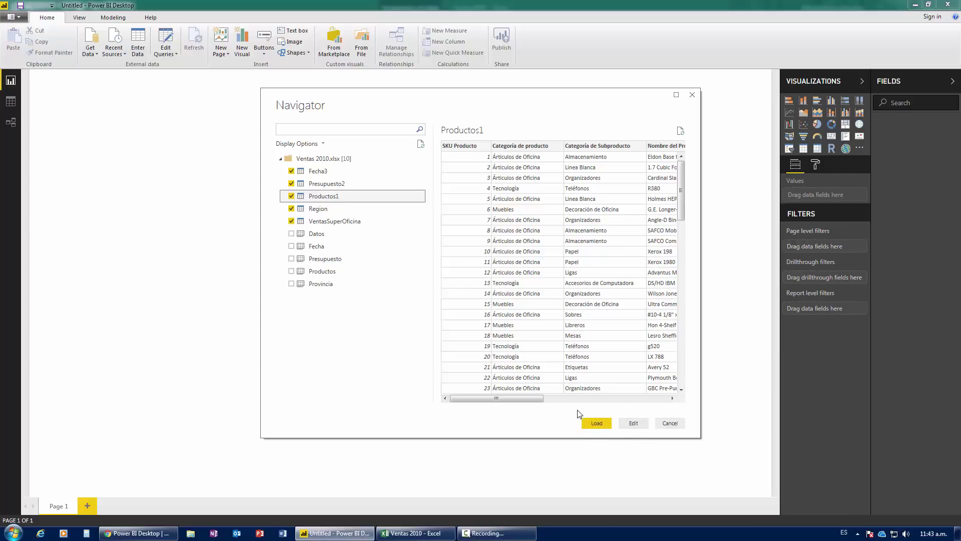
left_click(597, 424)
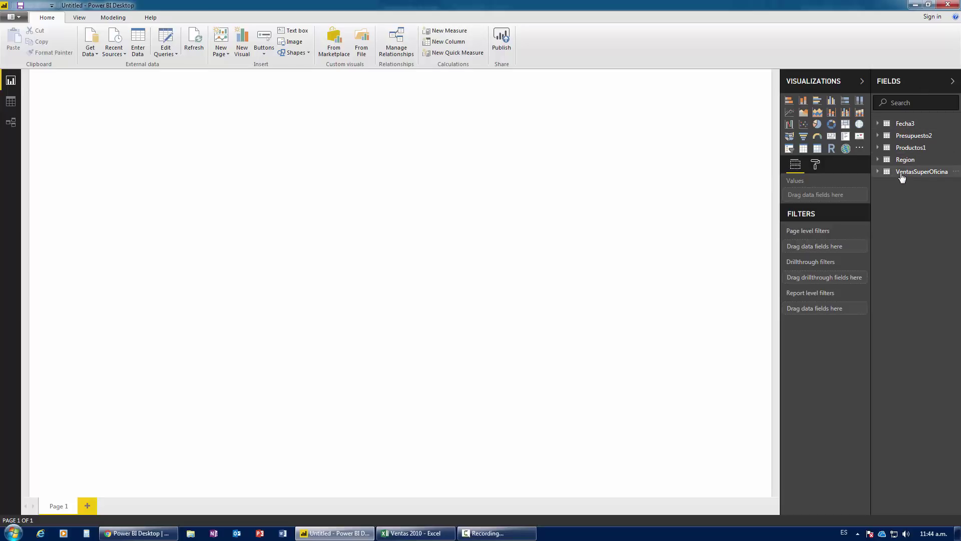
- Preview each loaded table in Data view, ending on VentasSuperOficina's 8,399 rows
left_click(877, 135)
left_click(877, 135)
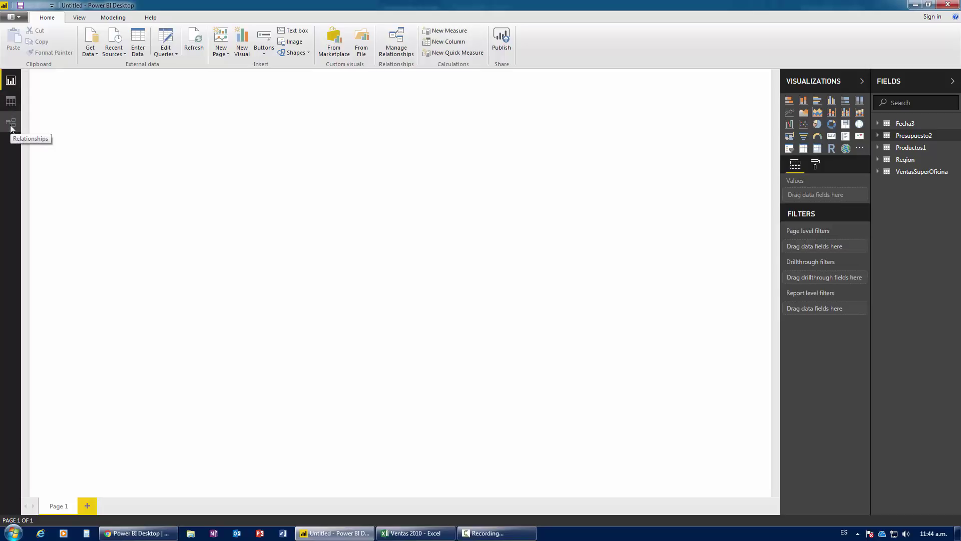
left_click(10, 102)
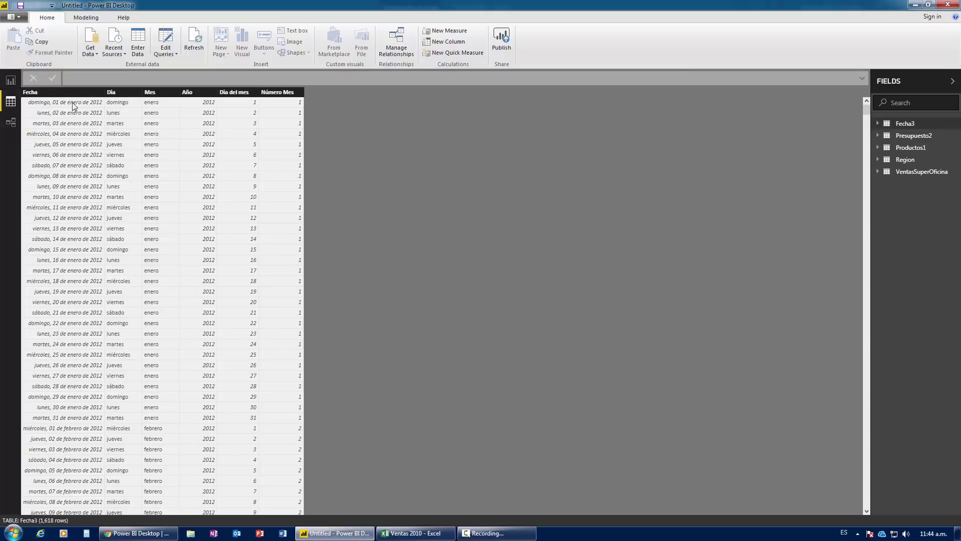
left_click(912, 136)
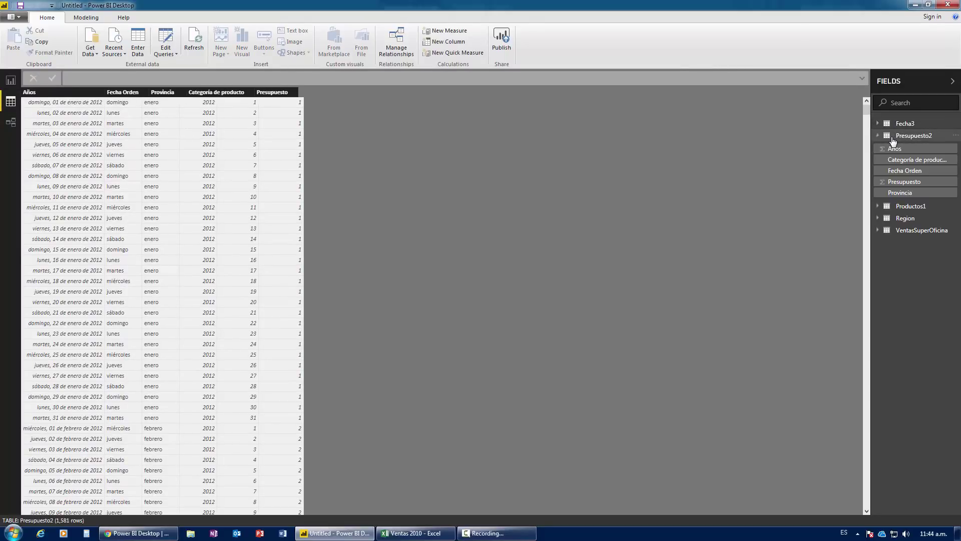
left_click(905, 123)
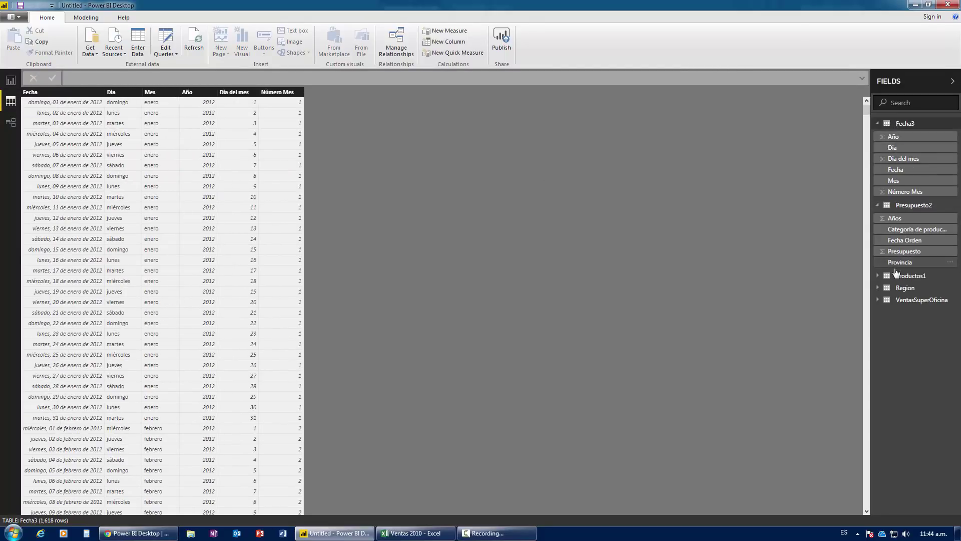
left_click(896, 276)
left_click(905, 357)
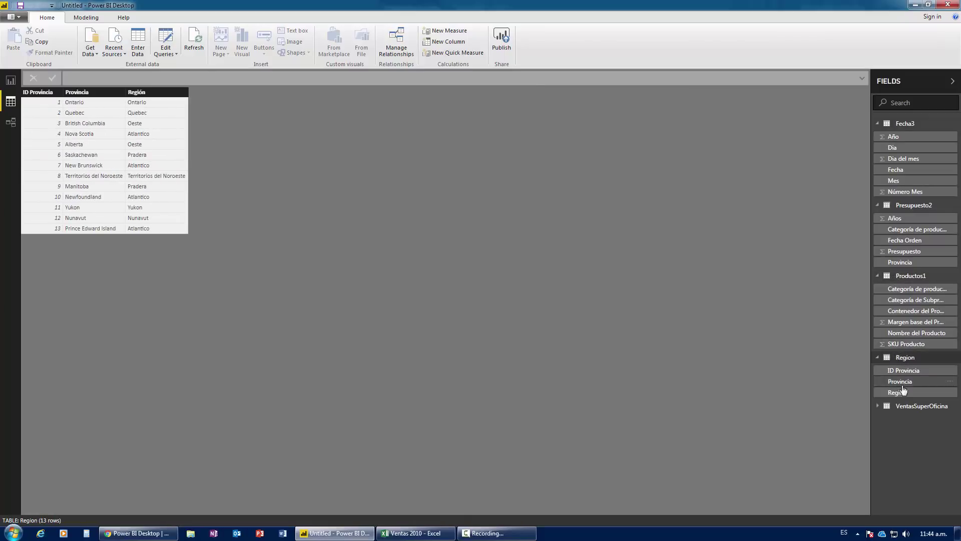
left_click(901, 408)
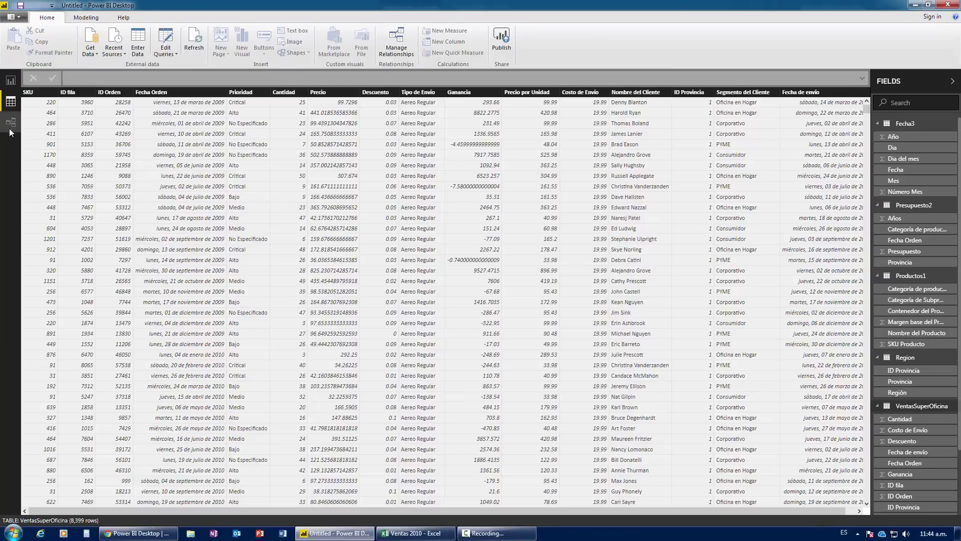
- Show the model diagram with Region linked to Presupuesto2 and VentasSuperOficina
left_click(10, 123)
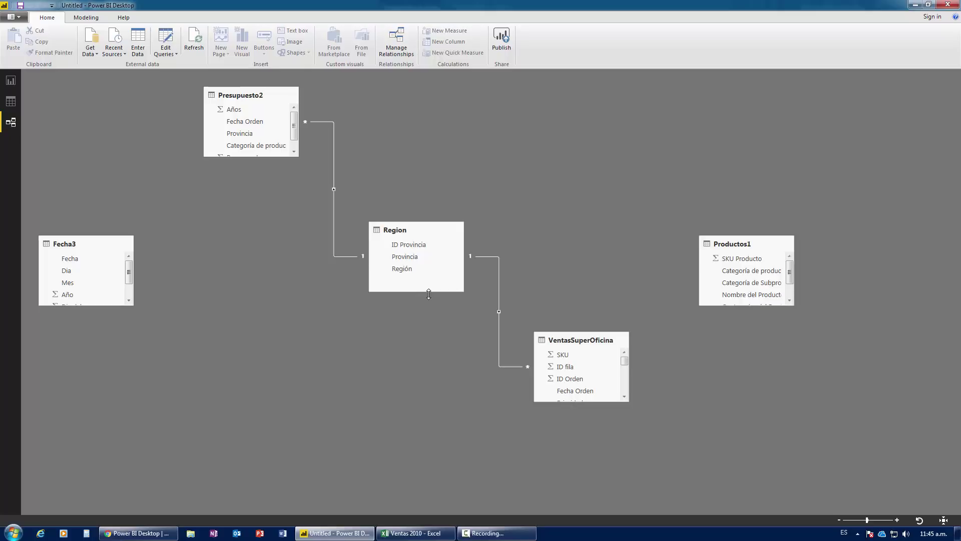
- Delete the Presupuesto2–Region and Region–VentasSuperOficina relationships, then enlarge the Presupuesto2 card
left_click(334, 158)
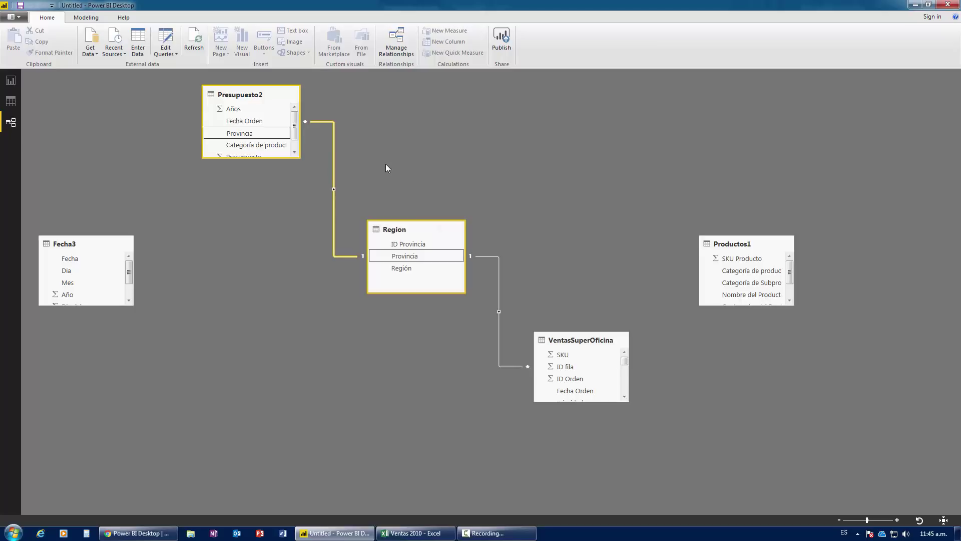
key("Delete")
left_click(525, 283)
left_click(499, 291)
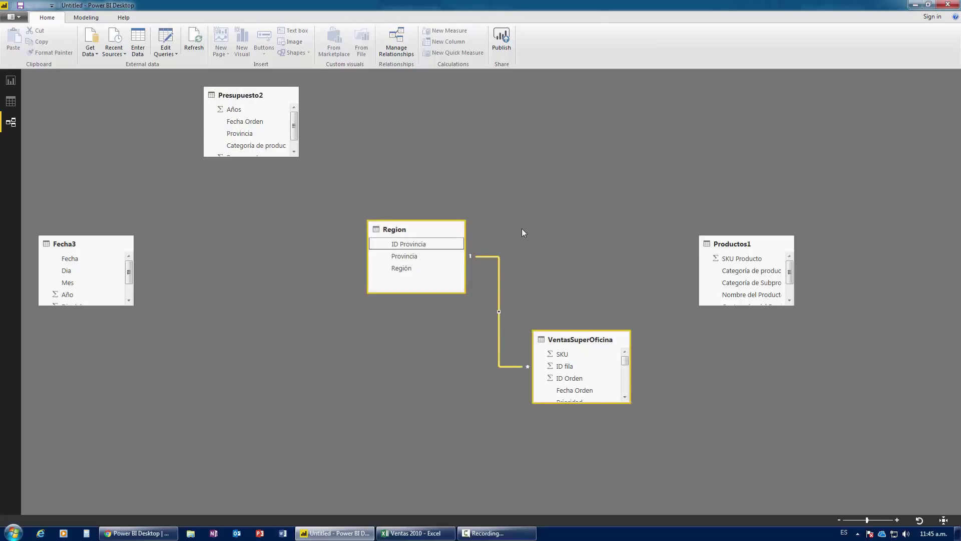
key("Delete")
left_click(533, 284)
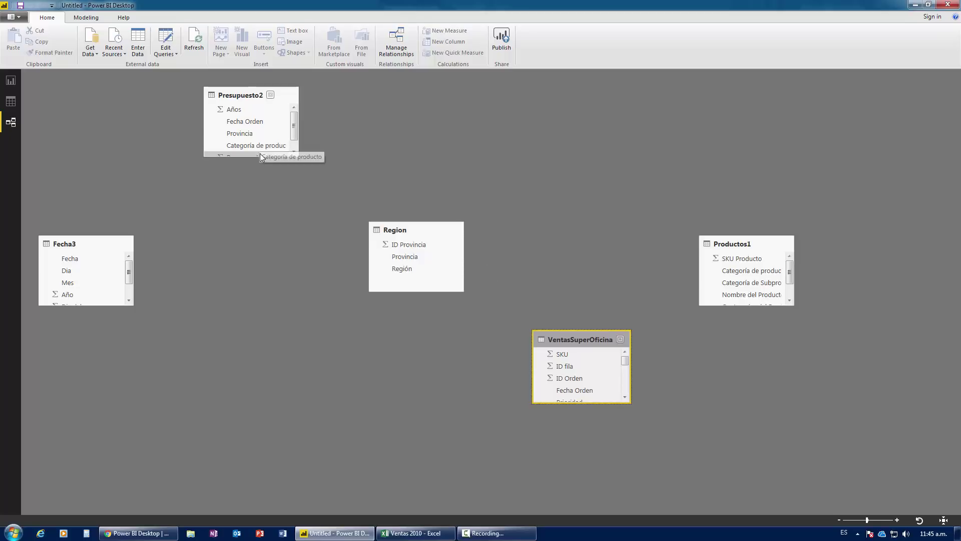
left_click_drag(259, 155, 316, 272)
- Rearrange the diagram's table cards, lengthen VentasSuperOficina, and switch to the Ventas 2010 workbook
left_click_drag(550, 332, 521, 307)
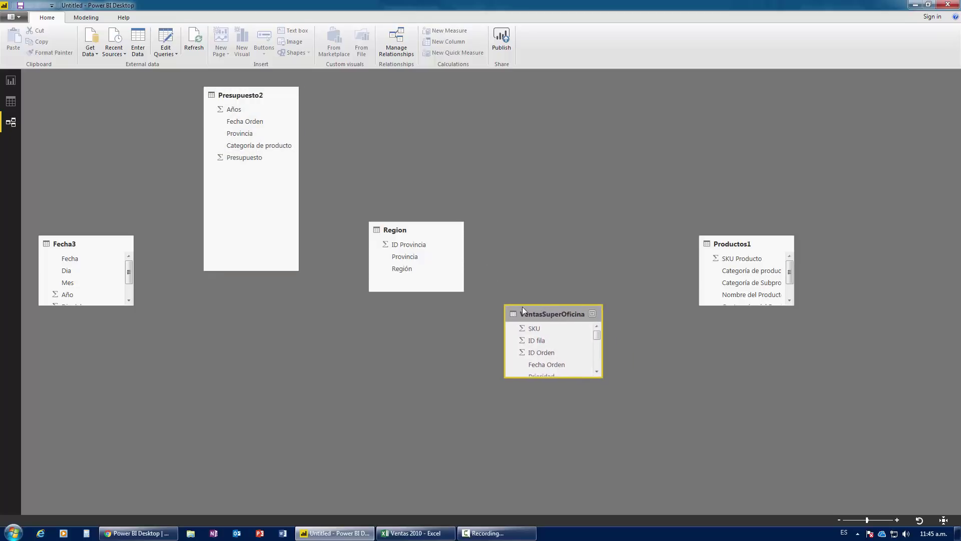
left_click_drag(446, 243, 656, 195)
left_click_drag(250, 100, 723, 350)
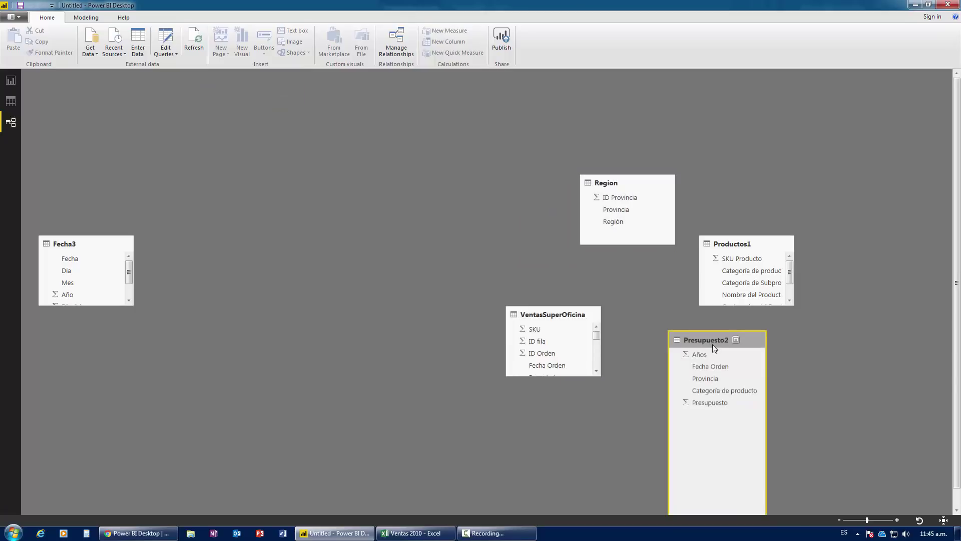
mouse_move(544, 307)
left_mouse_down()
mouse_move(377, 183)
mouse_move(250, 117)
left_mouse_up()
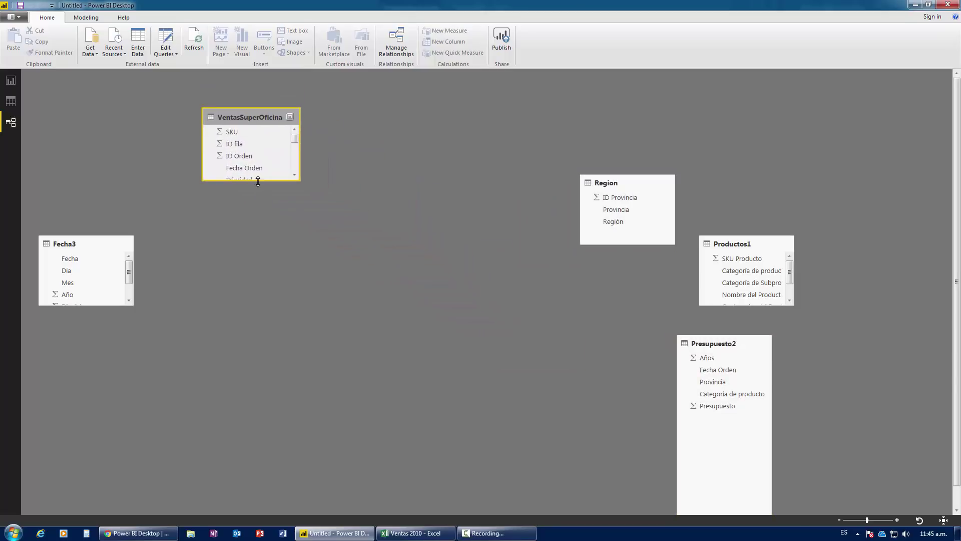
left_click_drag(258, 181, 239, 332)
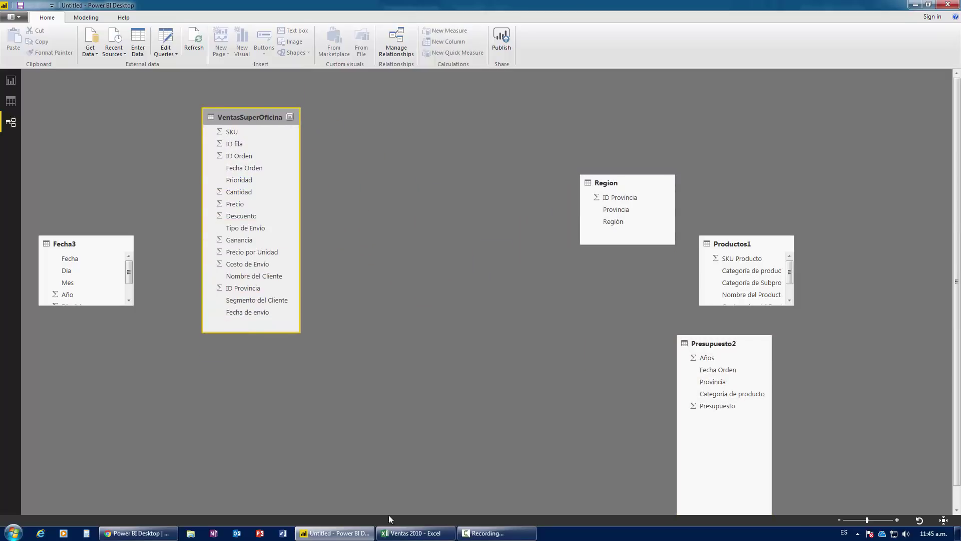
left_click(415, 532)
left_click(65, 507)
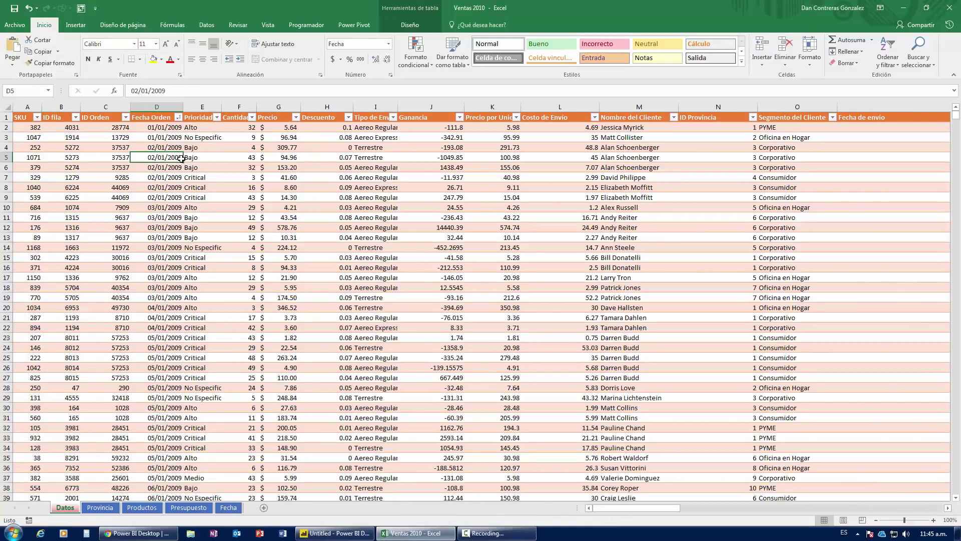
- Confirm the Datos sales table ends at row 8400, then return to the Power BI diagram
key("ctrl+Down")
key("ctrl+Up")
key("ctrl+Down")
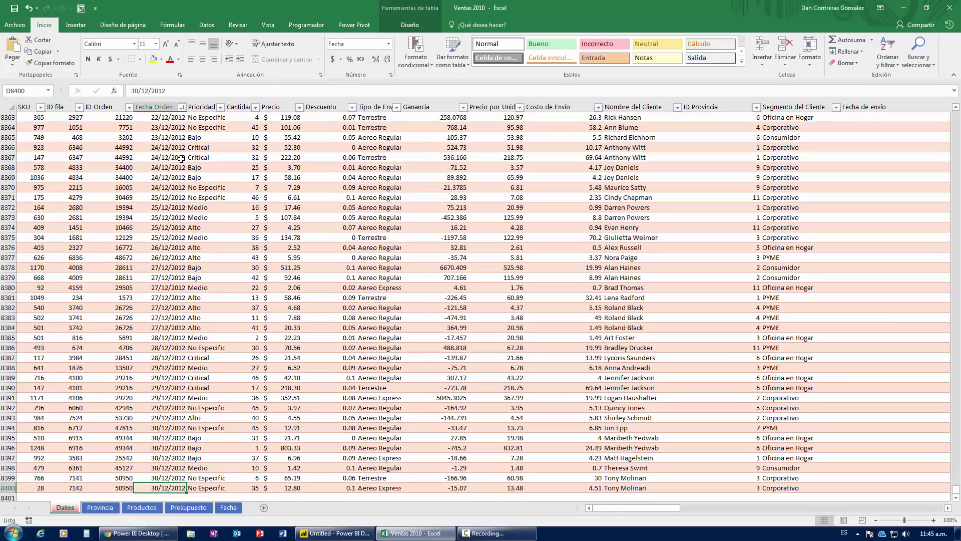
key("ctrl+Up")
key("ctrl+Right")
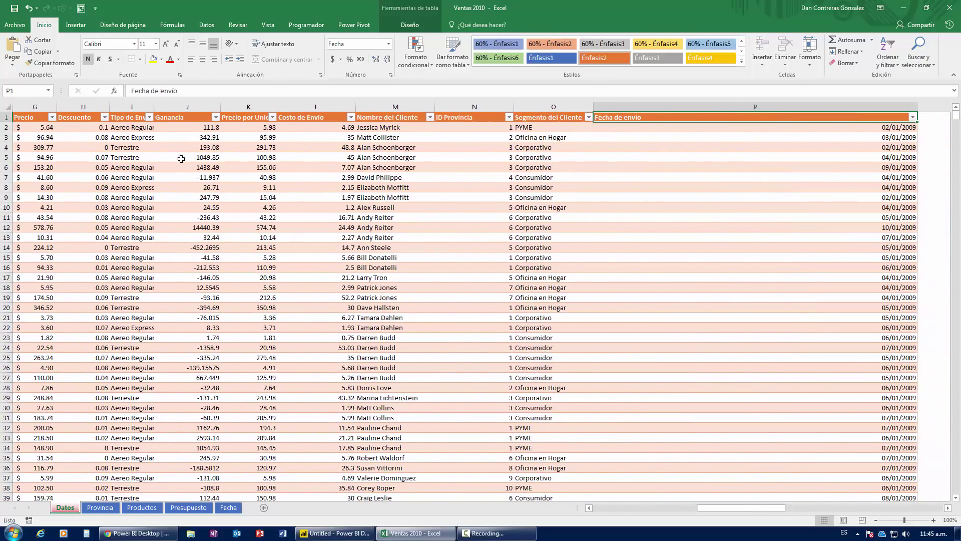
key("ctrl+Left")
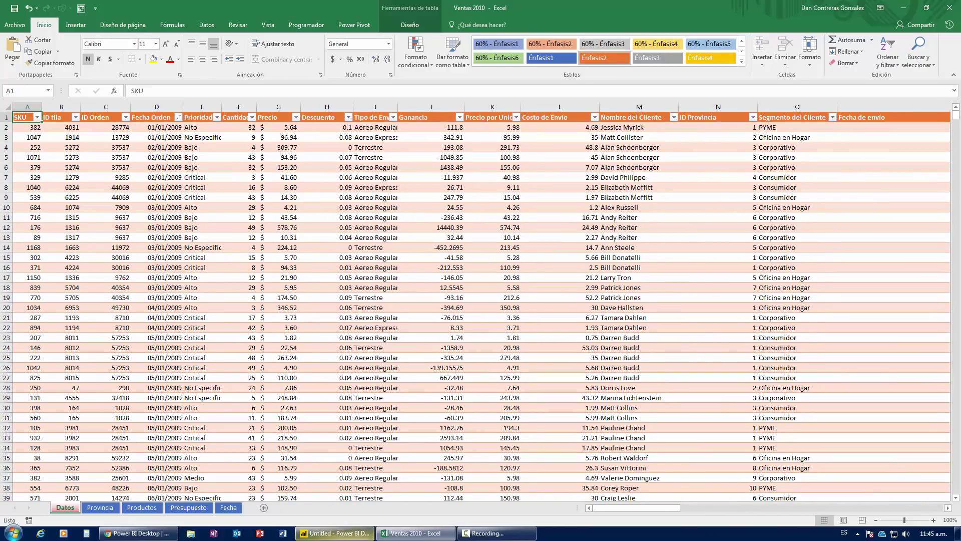
left_click(334, 533)
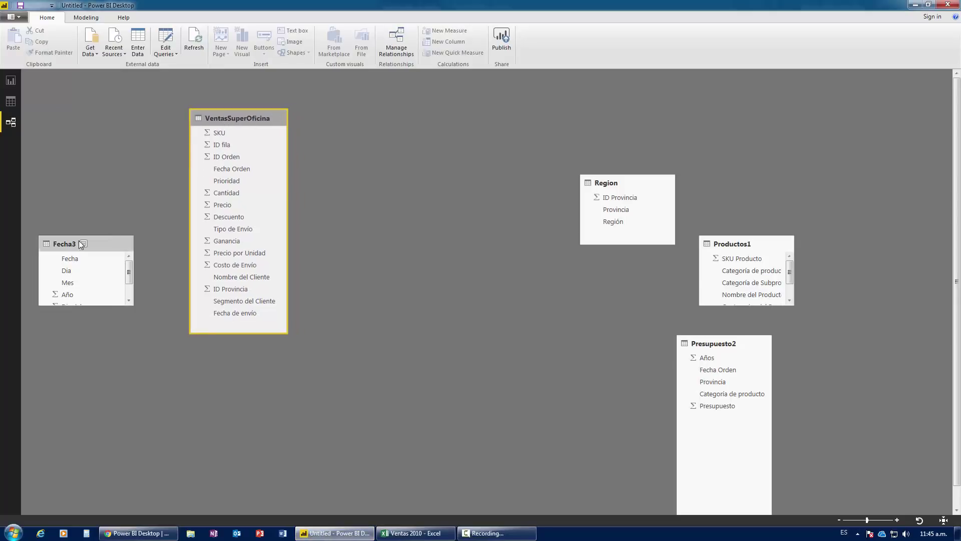
- Centre the VentasSuperOficina table card and lengthen it to show every field
mouse_move(236, 120)
left_mouse_down()
mouse_move(405, 166)
mouse_move(379, 160)
left_mouse_up()
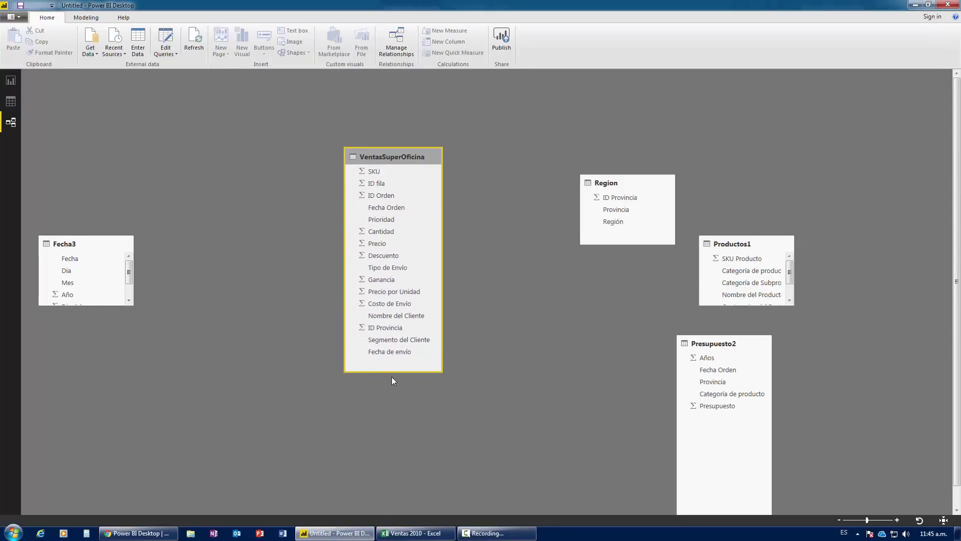
left_click_drag(391, 373, 392, 392)
left_click_drag(387, 156, 413, 158)
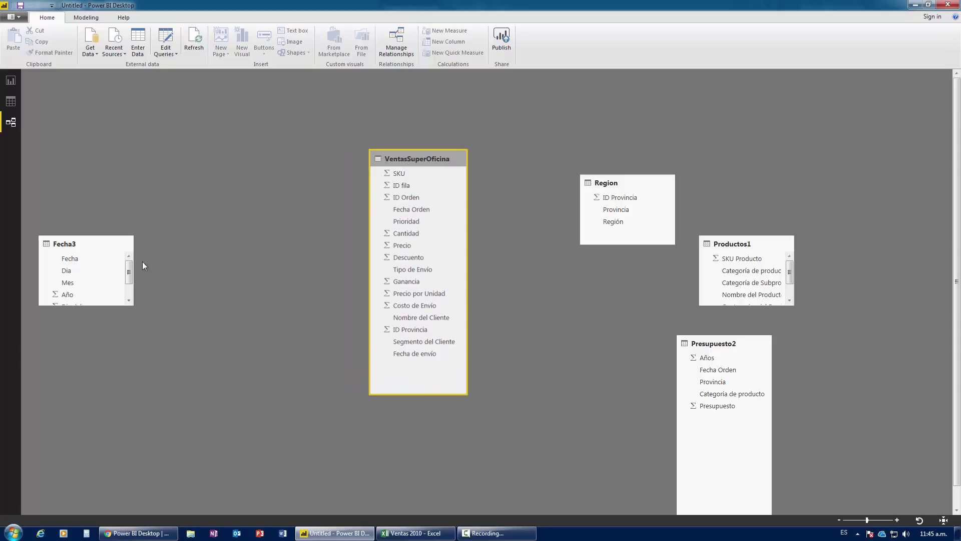
- Stack Fecha3, Region and Productos1 down the left, each sized to show all its fields
left_click_drag(62, 244, 139, 124)
left_click_drag(166, 187, 166, 221)
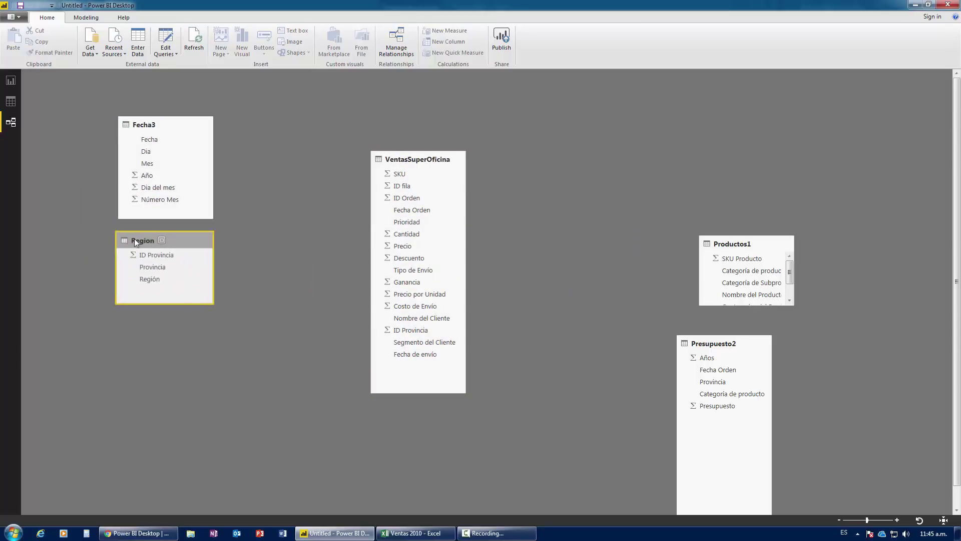
left_click_drag(599, 184, 121, 239)
left_click_drag(147, 311, 142, 290)
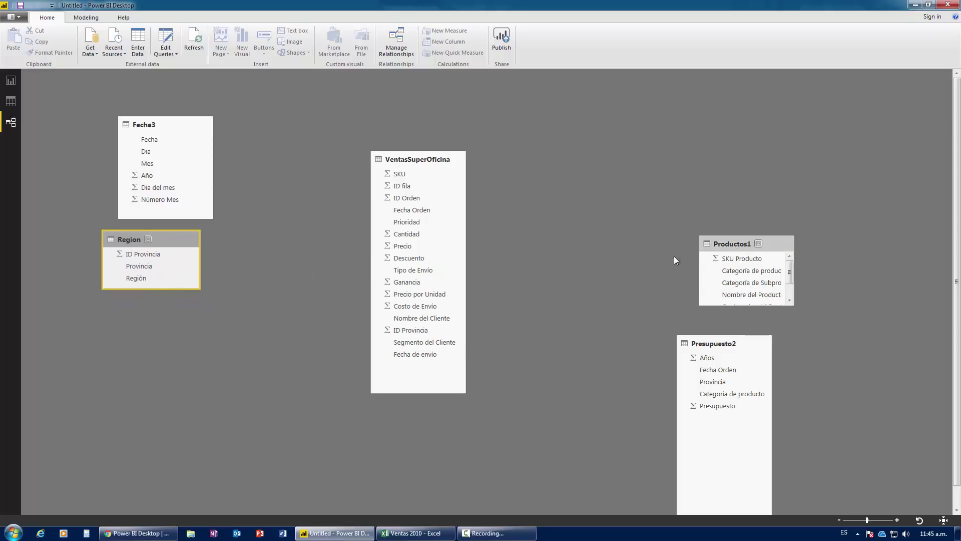
left_click_drag(723, 243, 129, 303)
left_click_drag(150, 369, 150, 400)
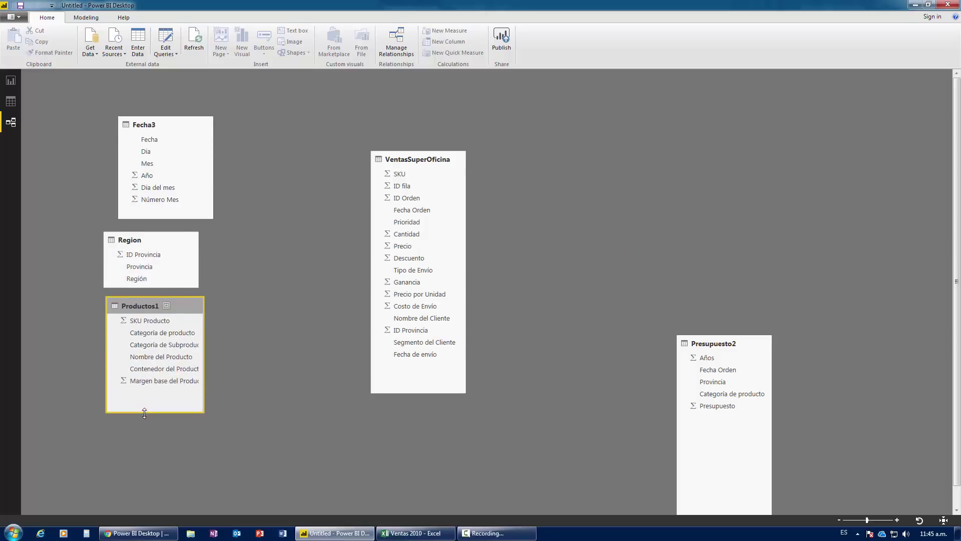
left_click_drag(128, 239, 141, 238)
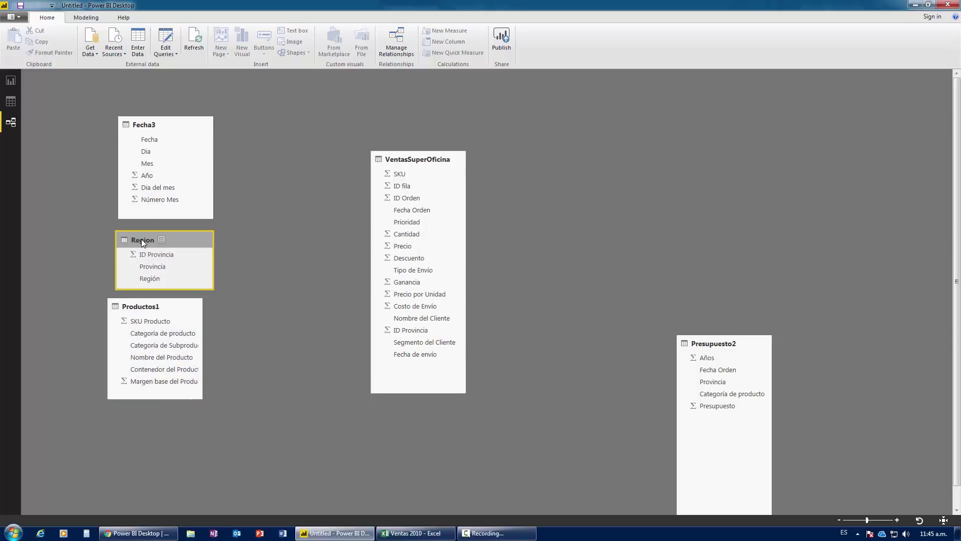
left_click_drag(143, 310, 147, 309)
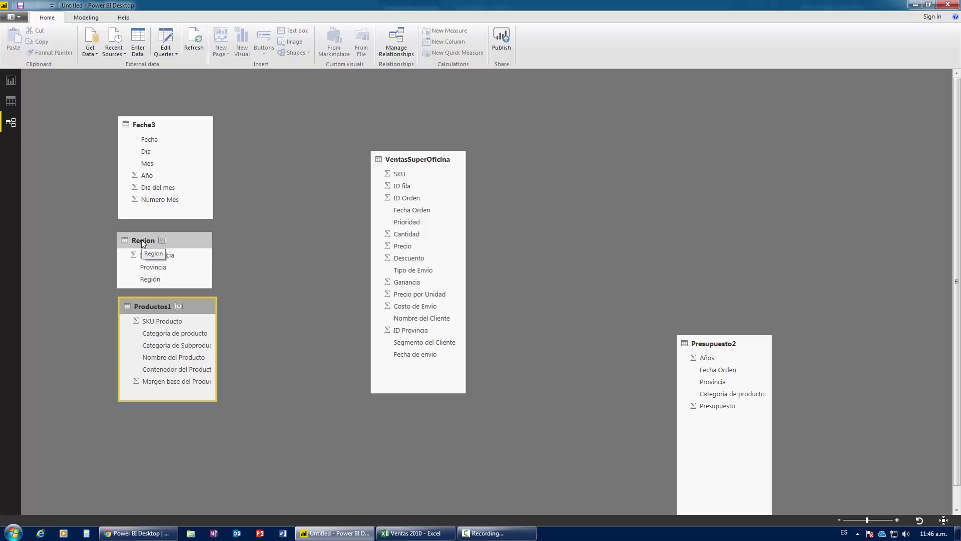
- Browse the Ventas 2010 Excel data, checking Fecha Orden dates and SKU values
left_click(415, 533)
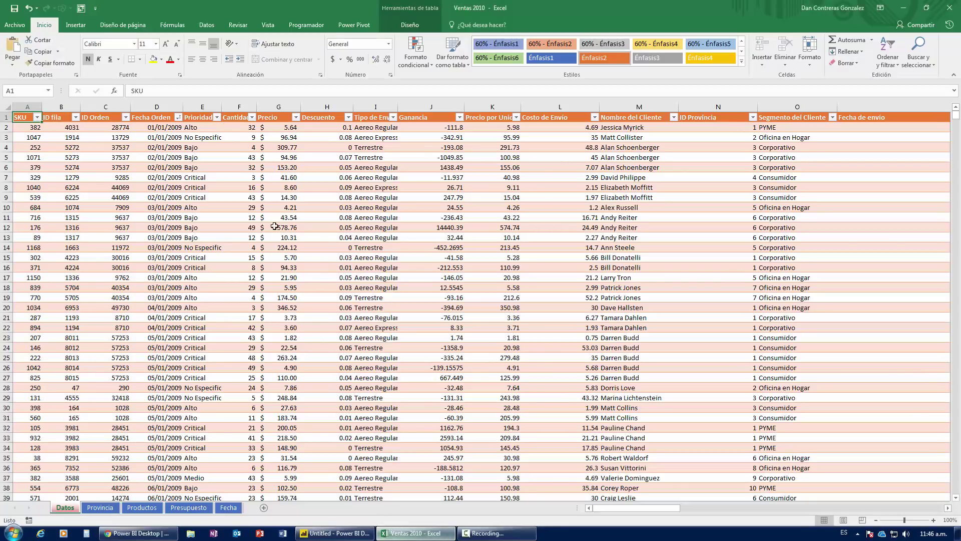
left_click(258, 205)
key("Left")
key("Left")
key("Left")
key("Up")
key("Up")
key("Up")
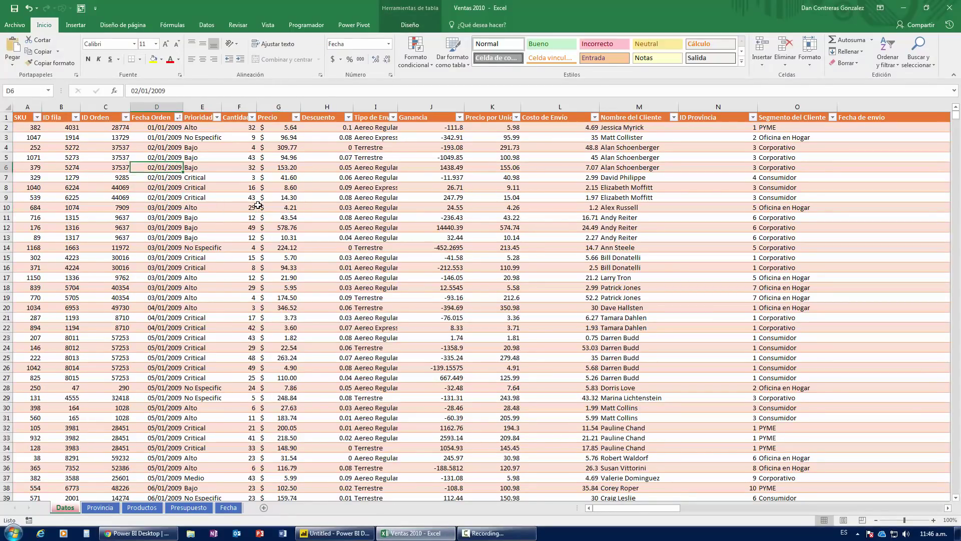
key("Up")
key("Up")
key("Up")
key("Left")
key("Left")
key("Left")
key("Up")
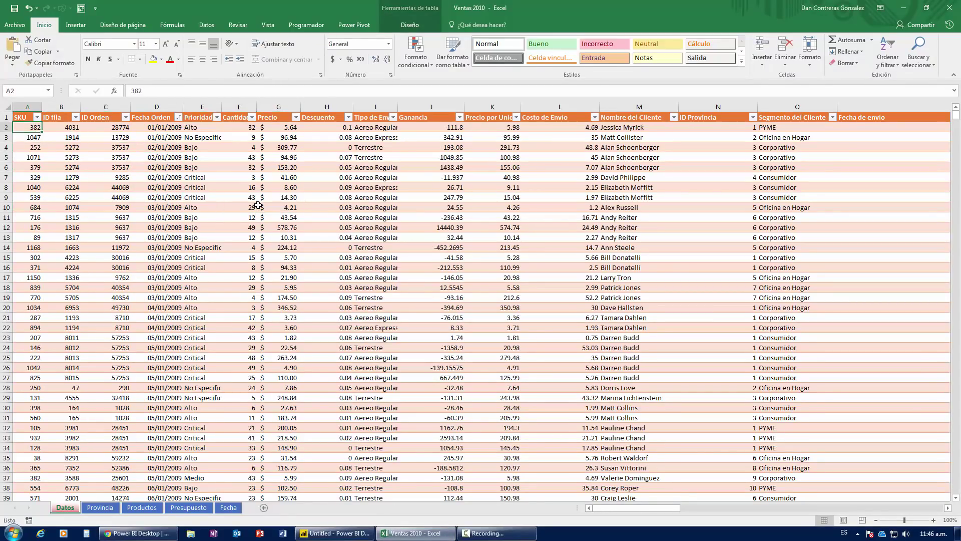
key("ctrl+Right")
key("ctrl+Left")
key("shift+Right")
key("shift+Left")
- On the Productos sheet, filter SKU Producto to 382 and autofit the Nombre del Producto column
left_click(143, 507)
scroll(60, 189, "up", 5)
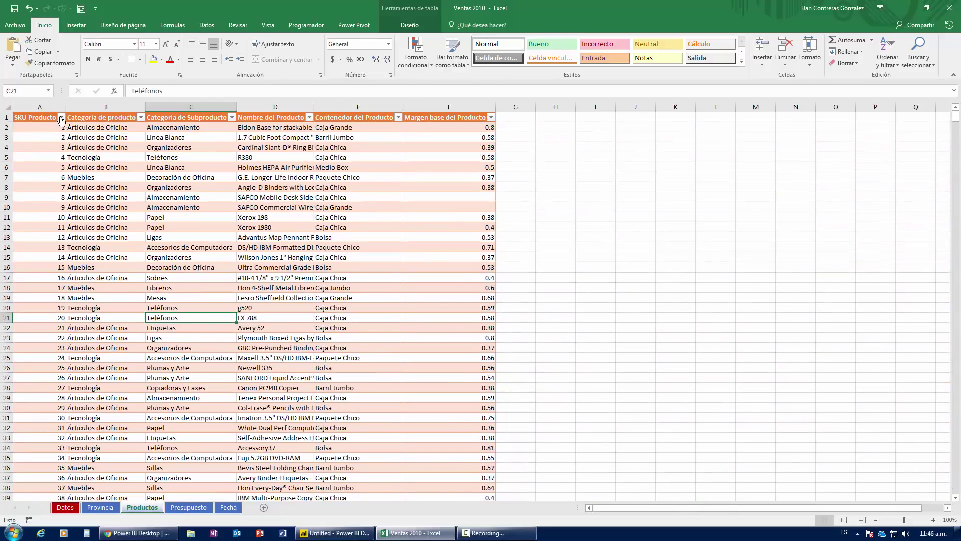
left_click(61, 118)
left_click(41, 202)
type("382")
key("Return")
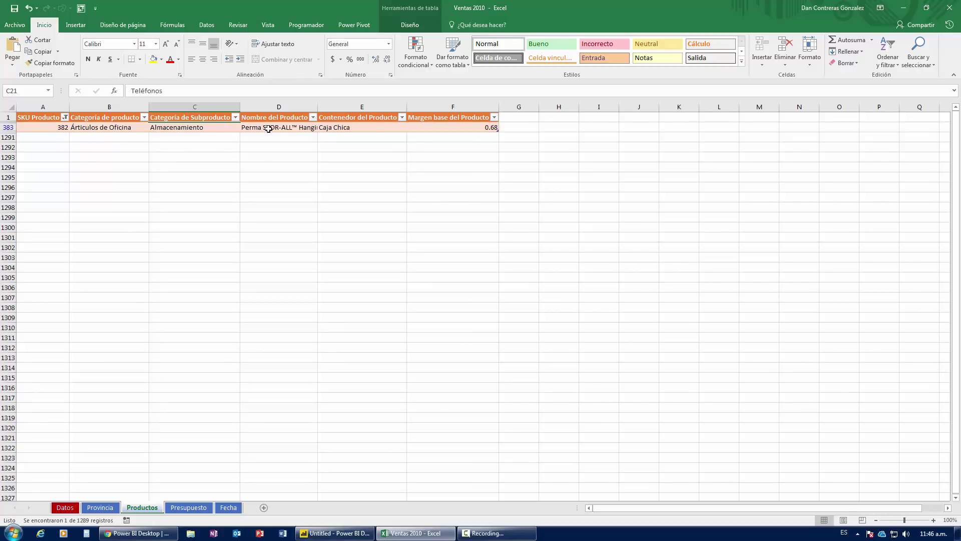
left_click(266, 128)
double_click(317, 106)
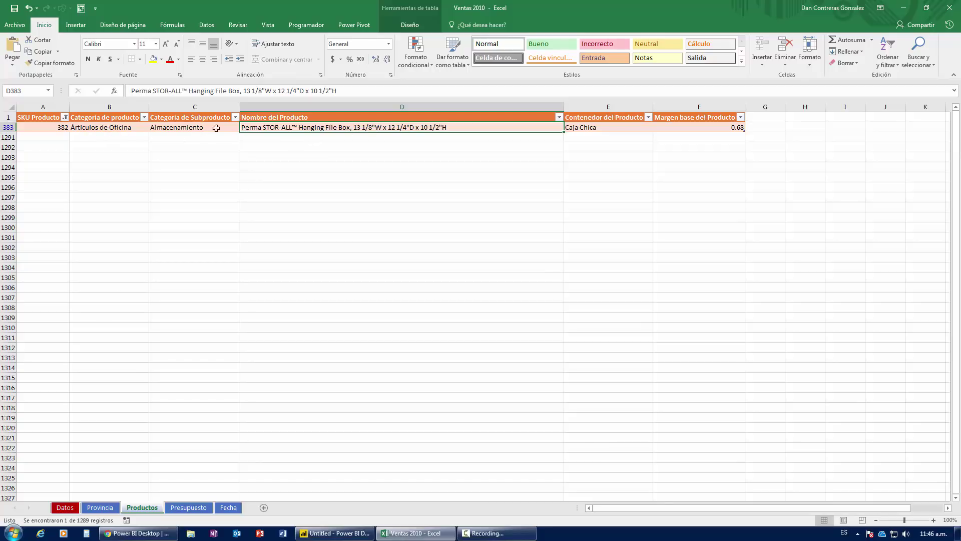
- Clear the SKU Producto filter so all products show again, then return to Power BI
left_click(64, 119)
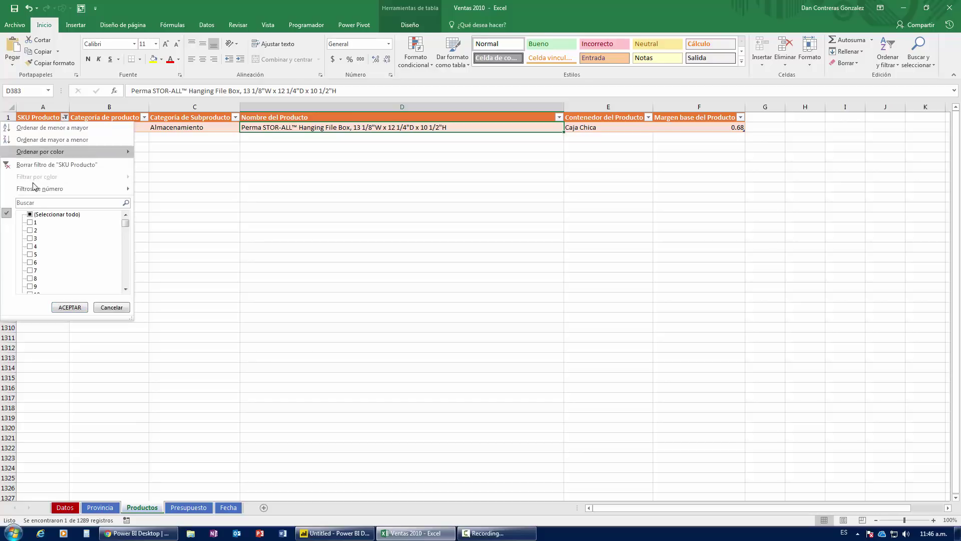
left_click(30, 215)
left_click(70, 307)
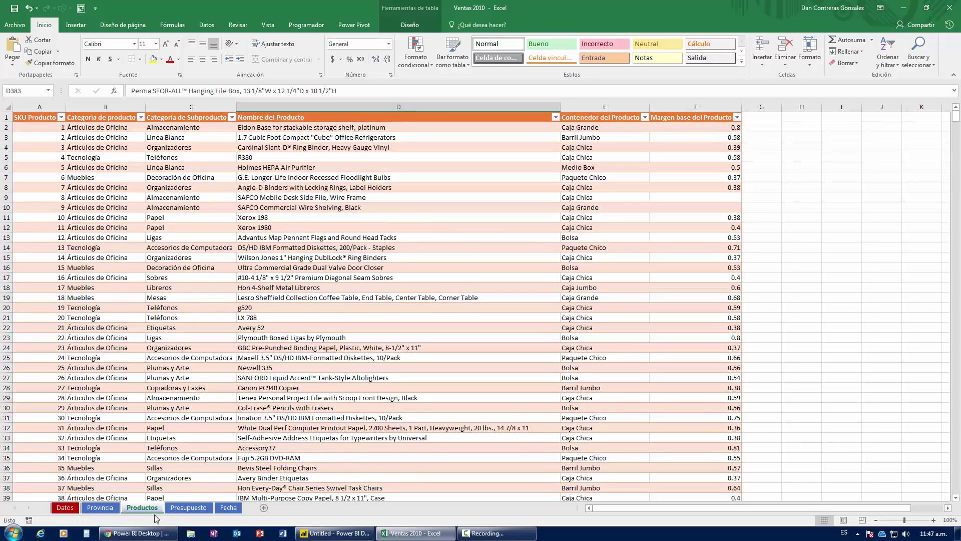
key("alt+Tab")
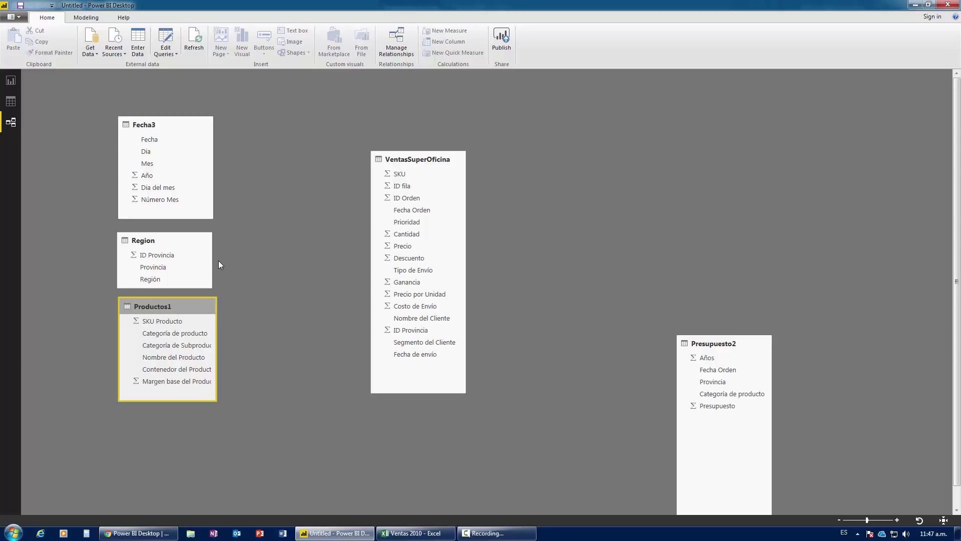
- Move VentasSuperOficina up and line up Fecha3, Region and Productos1 on the left
left_click_drag(395, 159, 322, 135)
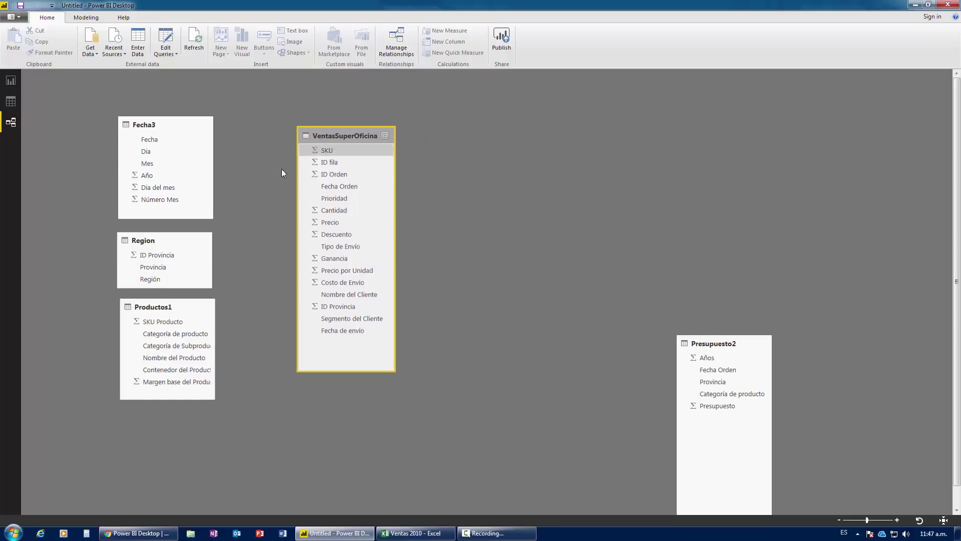
left_click_drag(161, 239, 171, 241)
left_click_drag(146, 123, 157, 123)
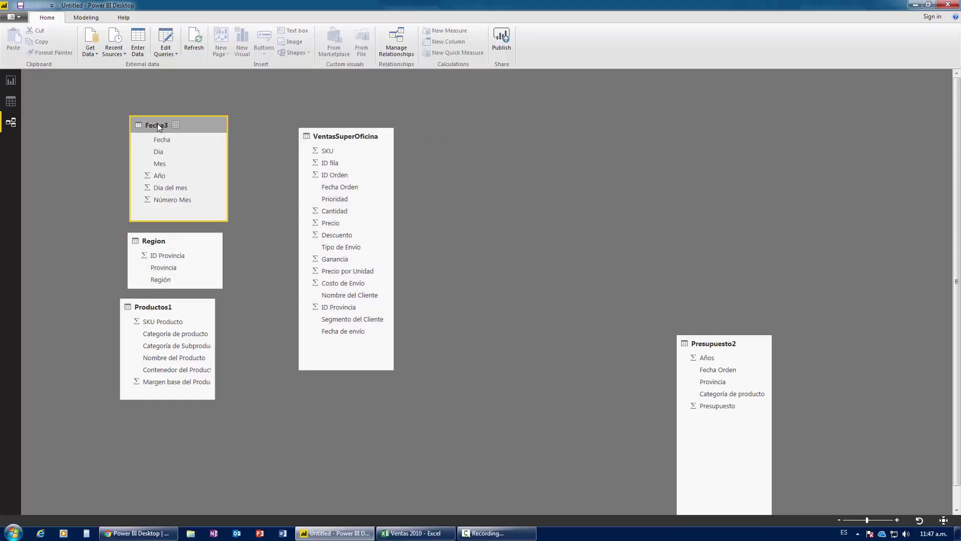
left_click_drag(148, 306, 155, 307)
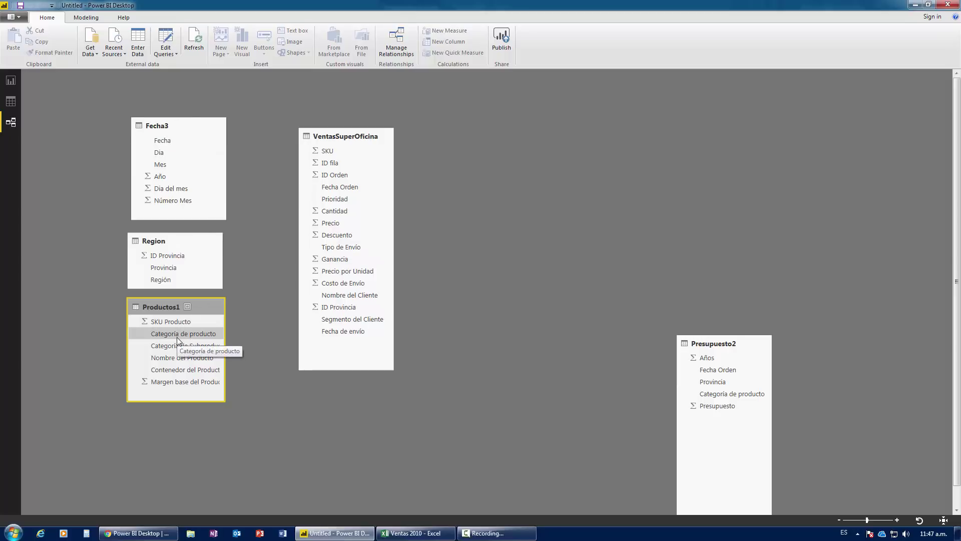
left_click_drag(159, 240, 157, 238)
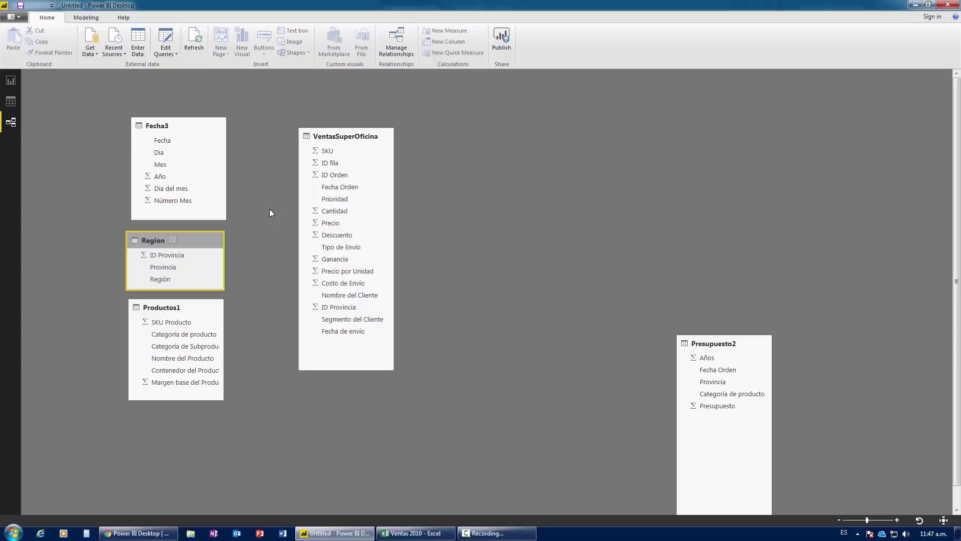
- Raise Presupuesto2 beside VentasSuperOficina, resettle Region, and open and close the Get Data list
mouse_move(138, 242)
left_mouse_down()
mouse_move(283, 210)
mouse_move(143, 239)
left_mouse_up()
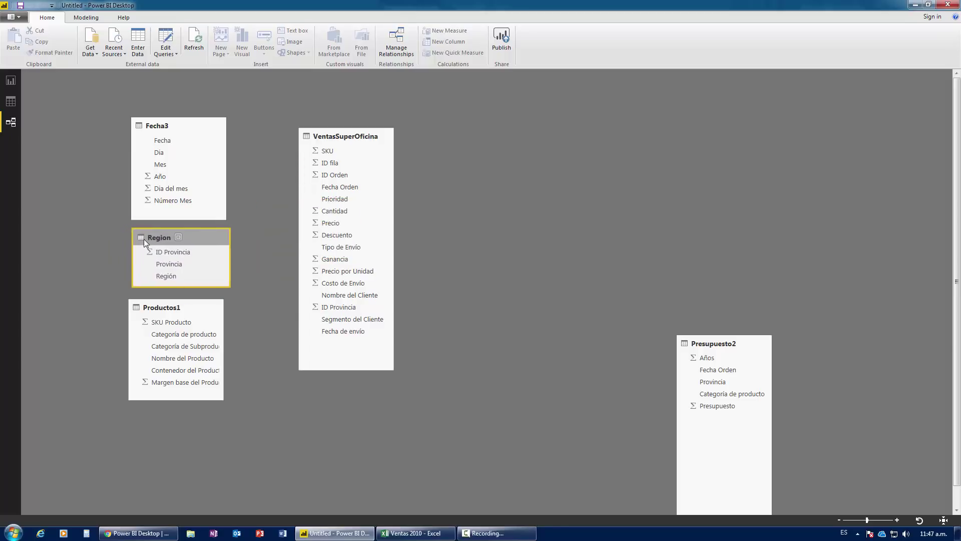
left_click_drag(700, 342, 576, 145)
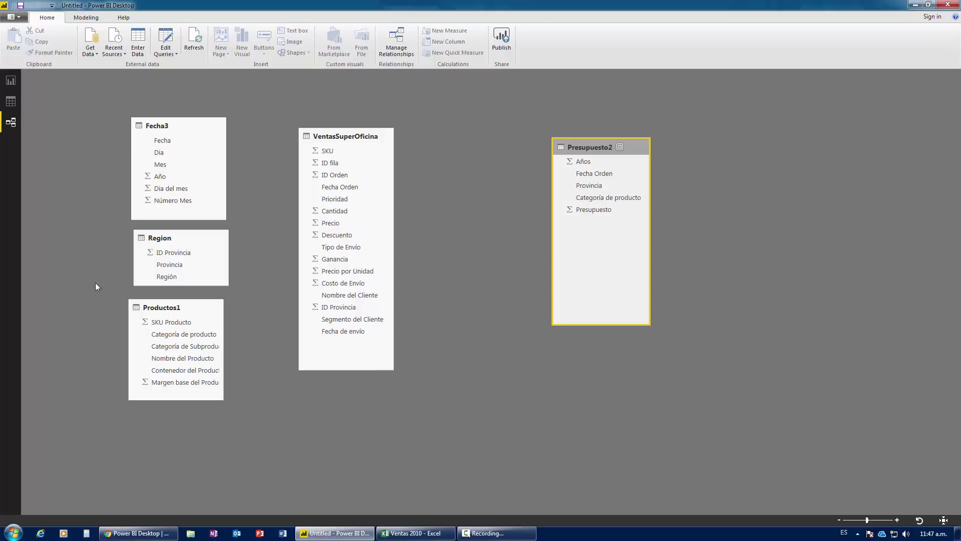
mouse_move(171, 237)
left_mouse_down()
mouse_move(175, 251)
mouse_move(154, 239)
left_mouse_up()
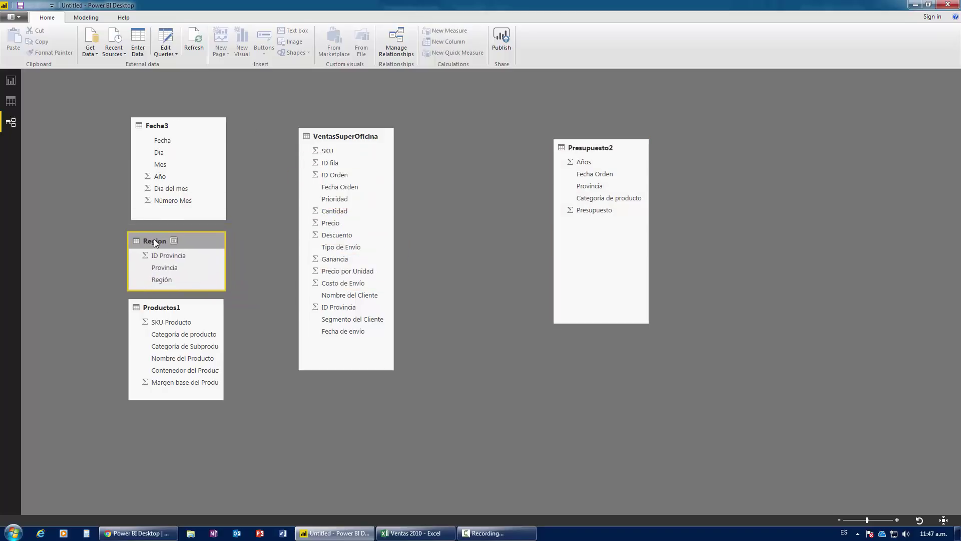
left_click(92, 54)
left_click(92, 53)
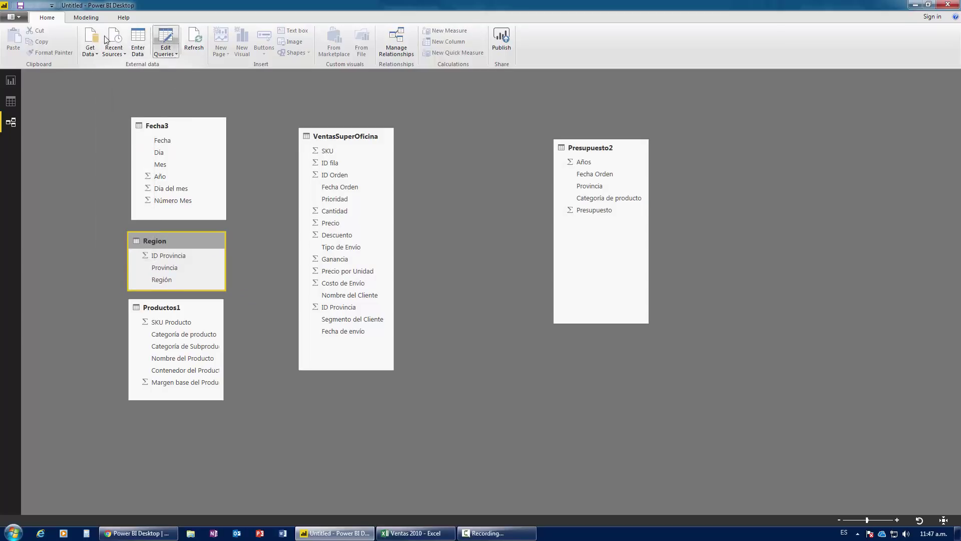
- Launch the Power Query Editor and preview the Region and VentasSuperOficina queries
left_click(168, 54)
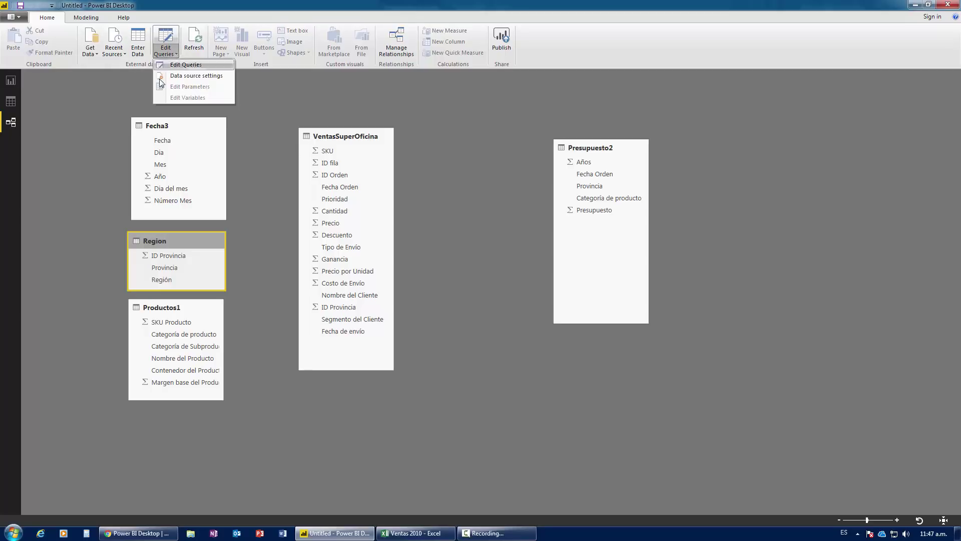
left_click(179, 69)
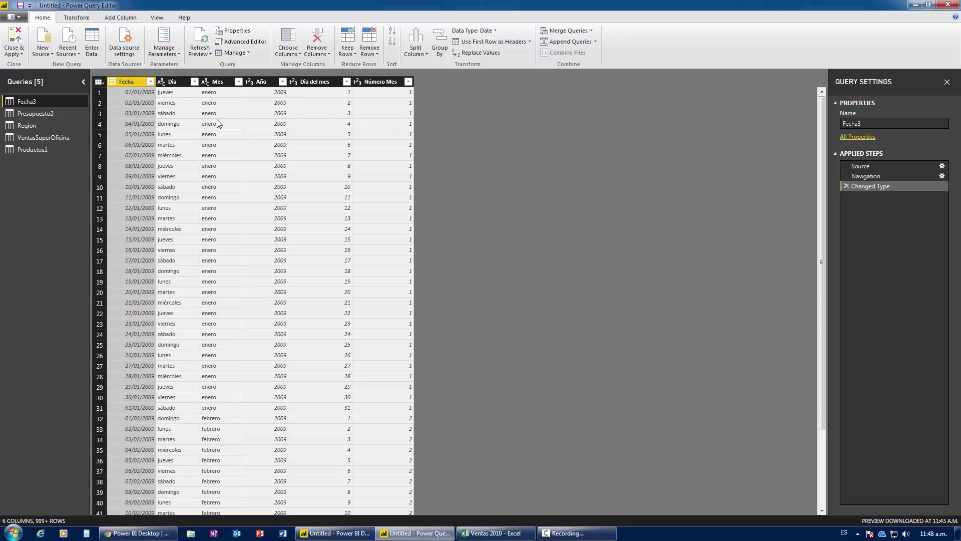
left_click(38, 138)
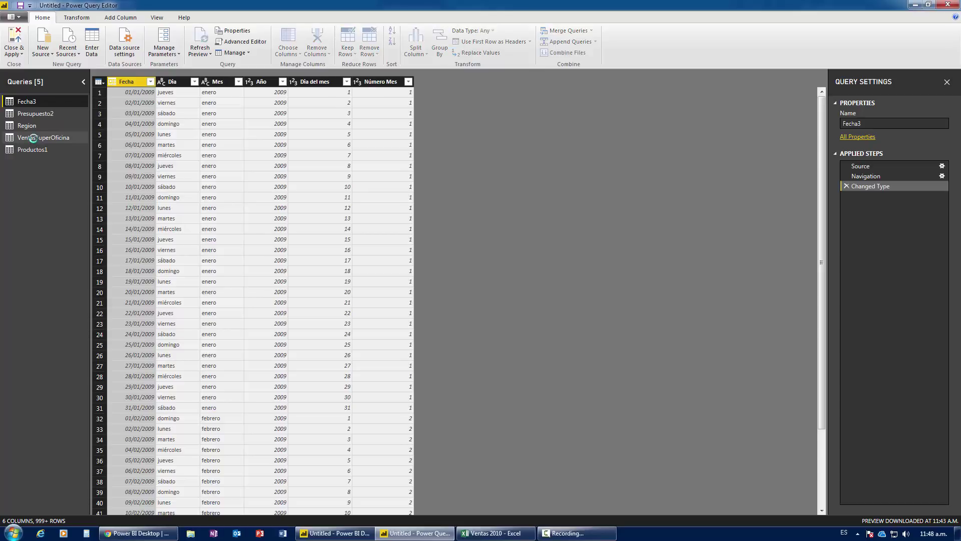
left_click(34, 126)
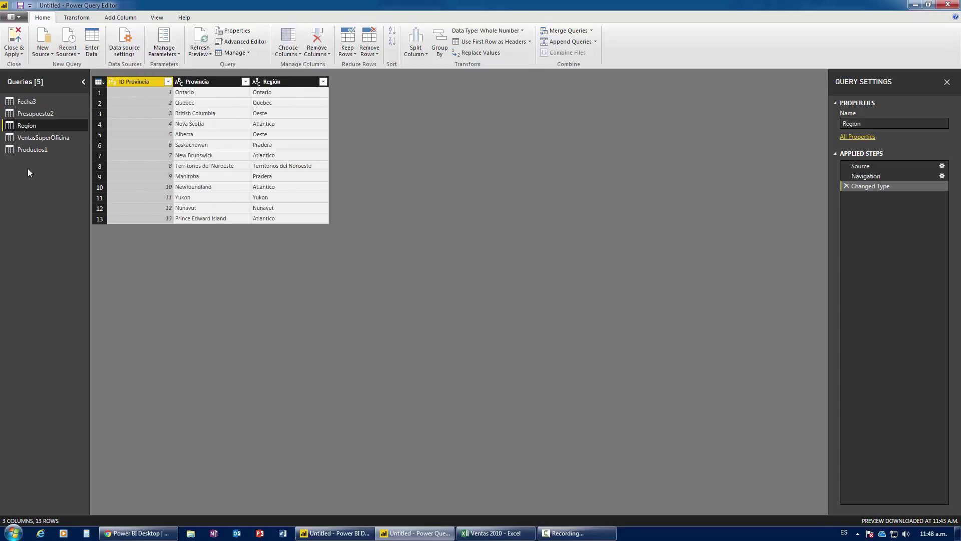
left_click(38, 140)
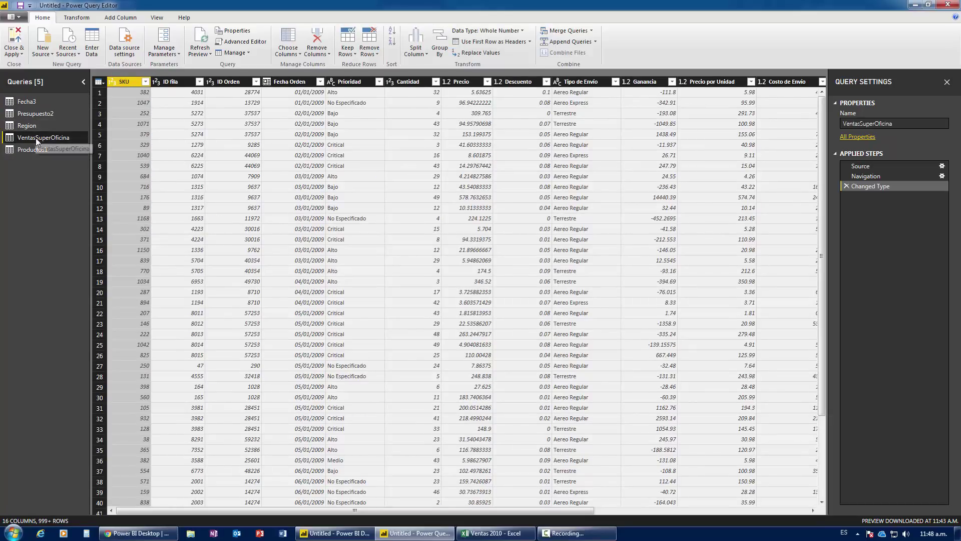
- Merge Region into VentasSuperOficina on ID Provincia using a Left Outer join
left_click(566, 32)
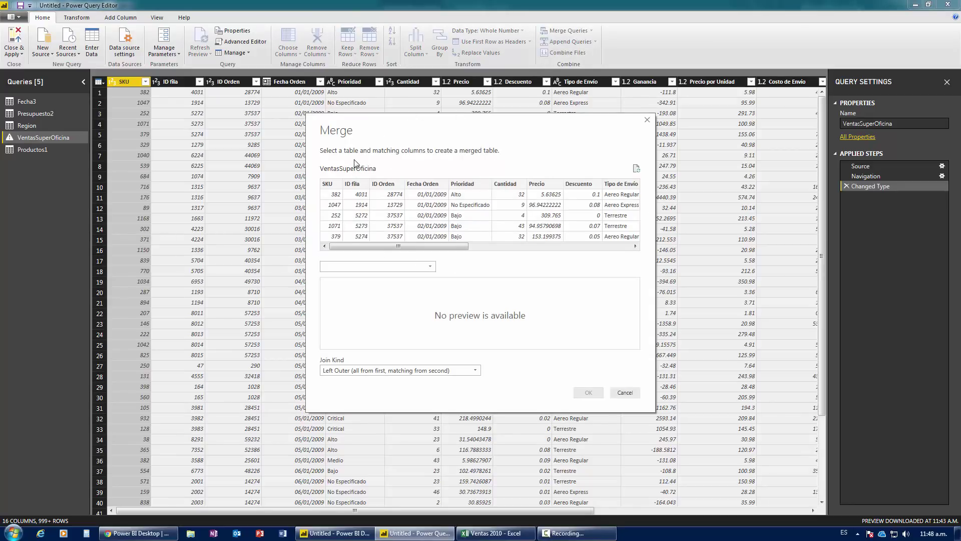
left_click(429, 267)
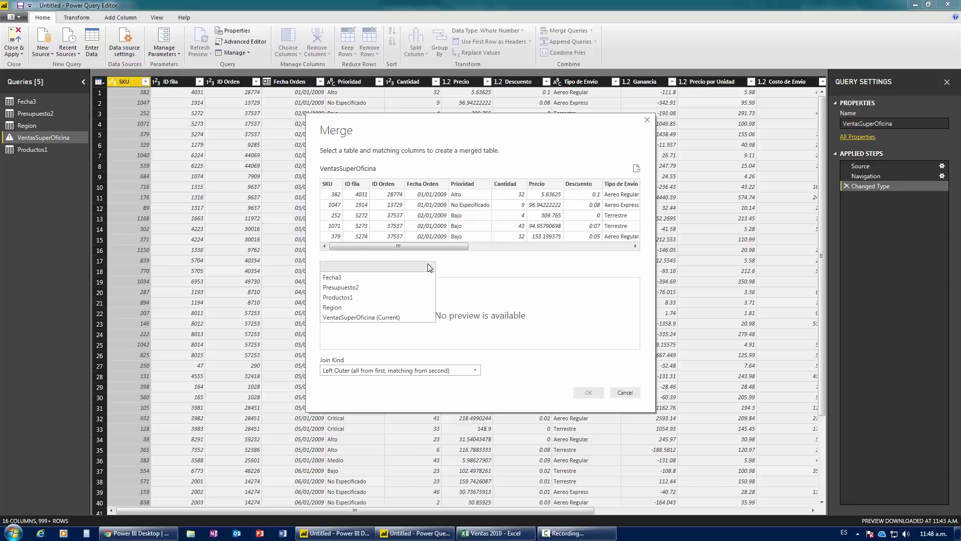
left_click(380, 307)
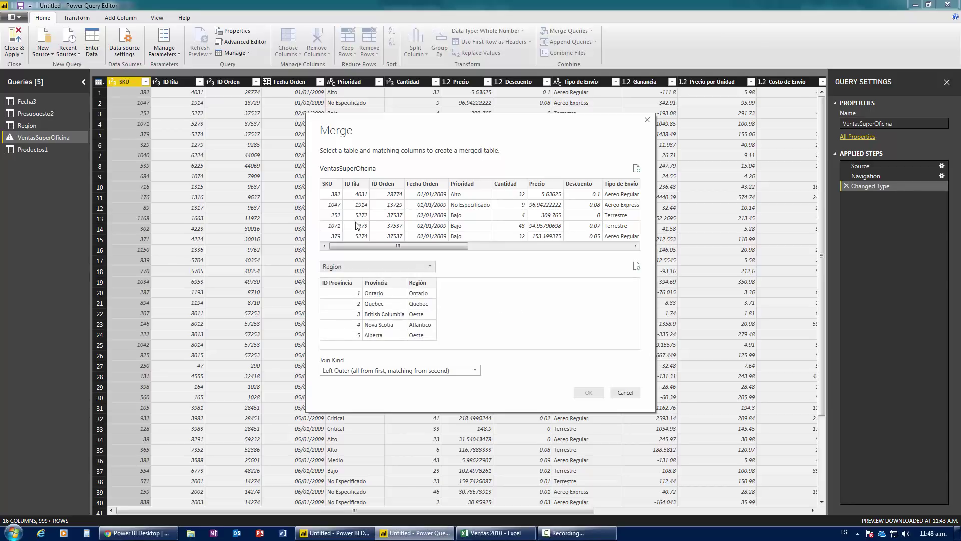
left_click(338, 283)
mouse_move(385, 245)
left_mouse_down()
mouse_move(423, 255)
mouse_move(515, 214)
left_mouse_up()
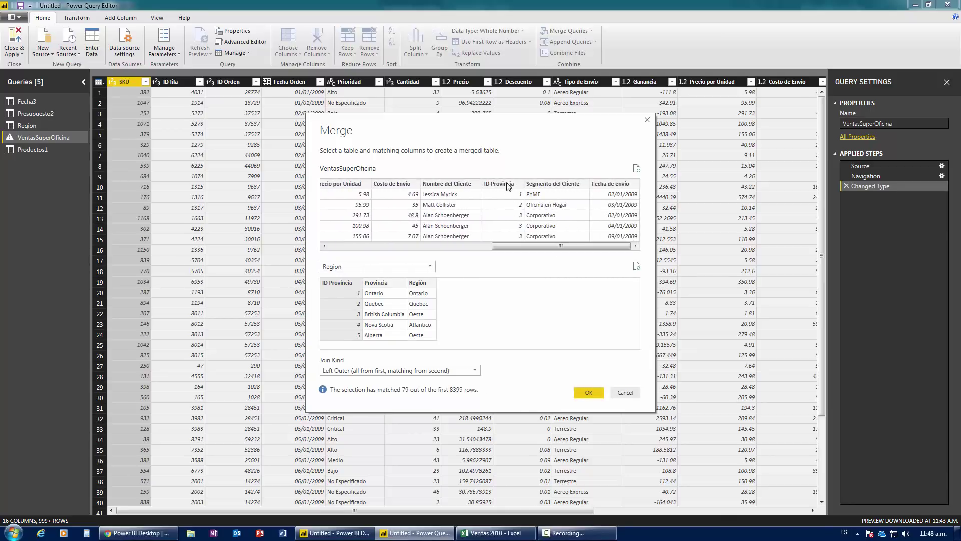
left_click(506, 186)
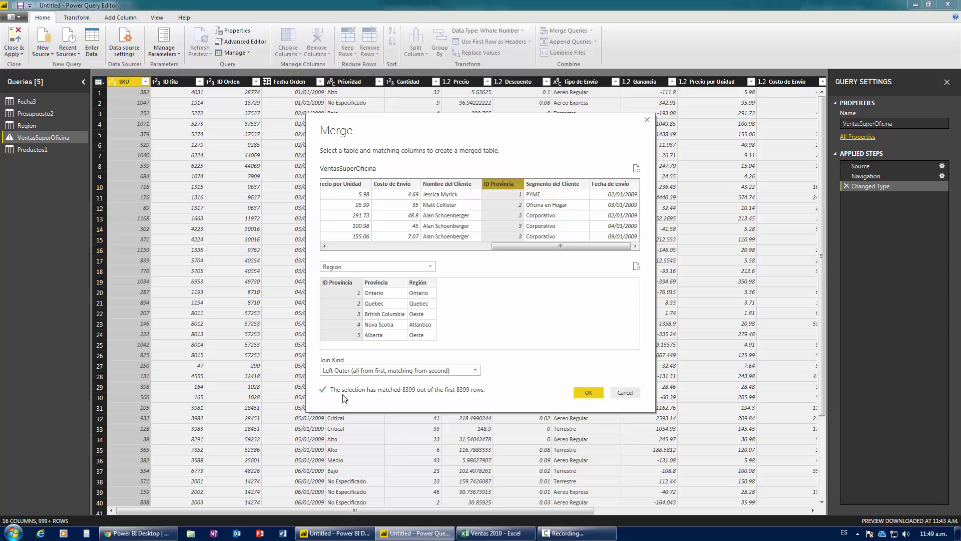
left_click(387, 283)
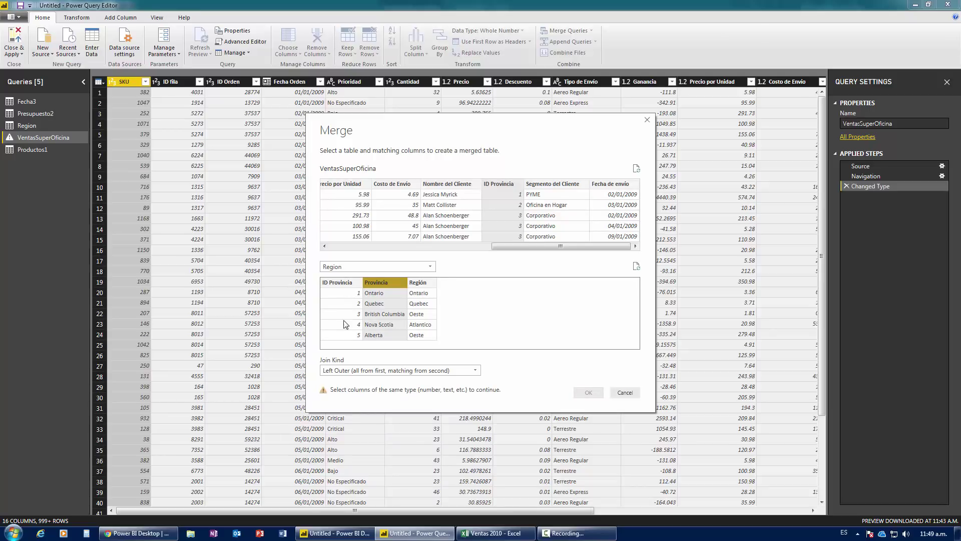
left_click(343, 284)
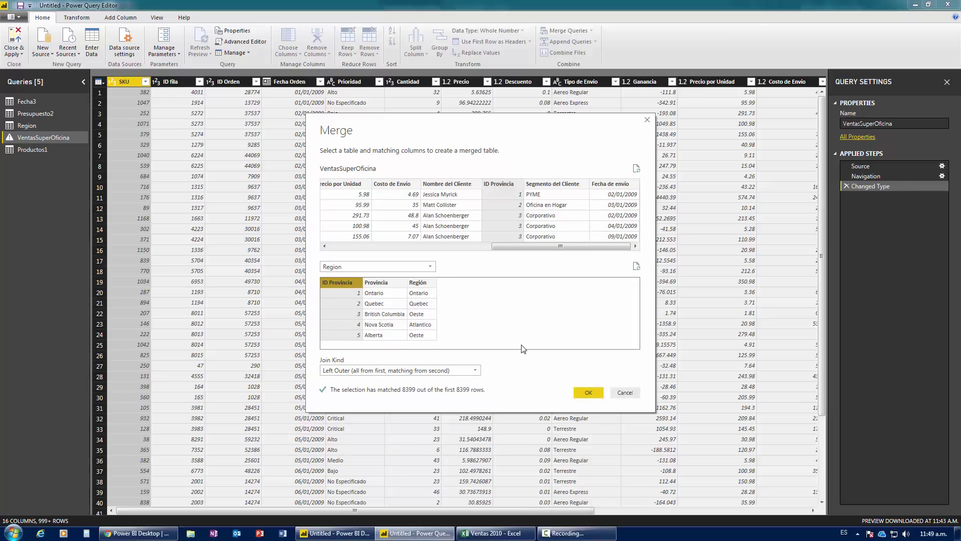
left_click(584, 394)
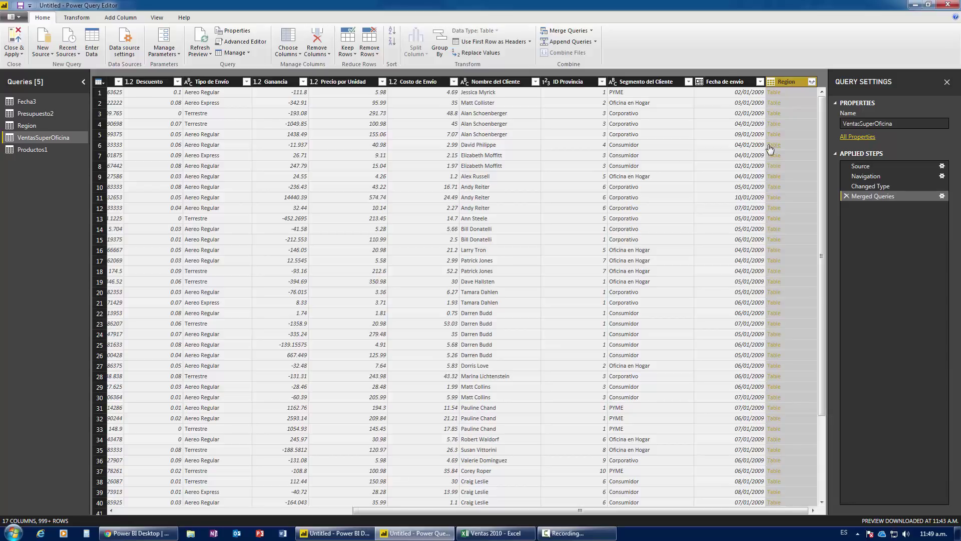
- Expand Region's Provincia and Región columns into VentasSuperOficina, leaving out ID Provincia
left_click(813, 82)
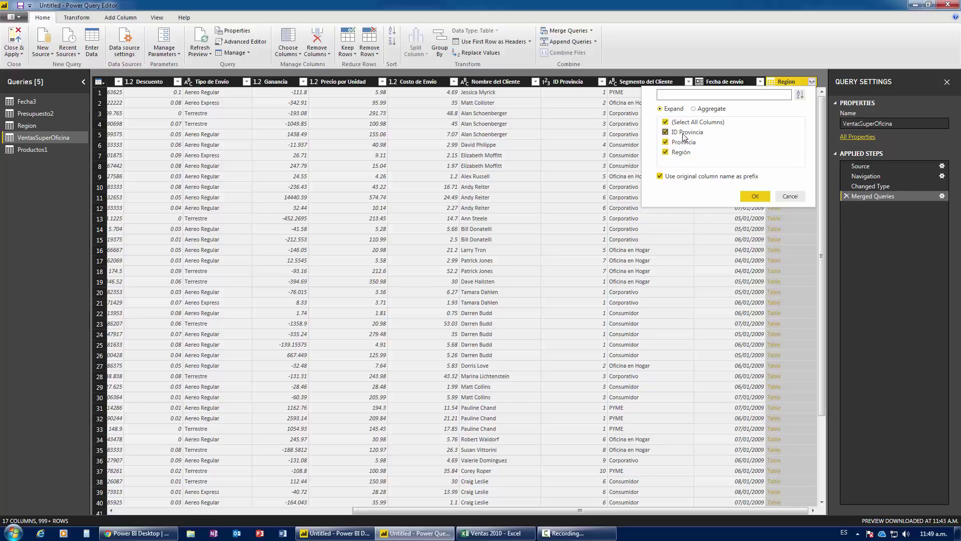
left_click(665, 131)
left_click(757, 195)
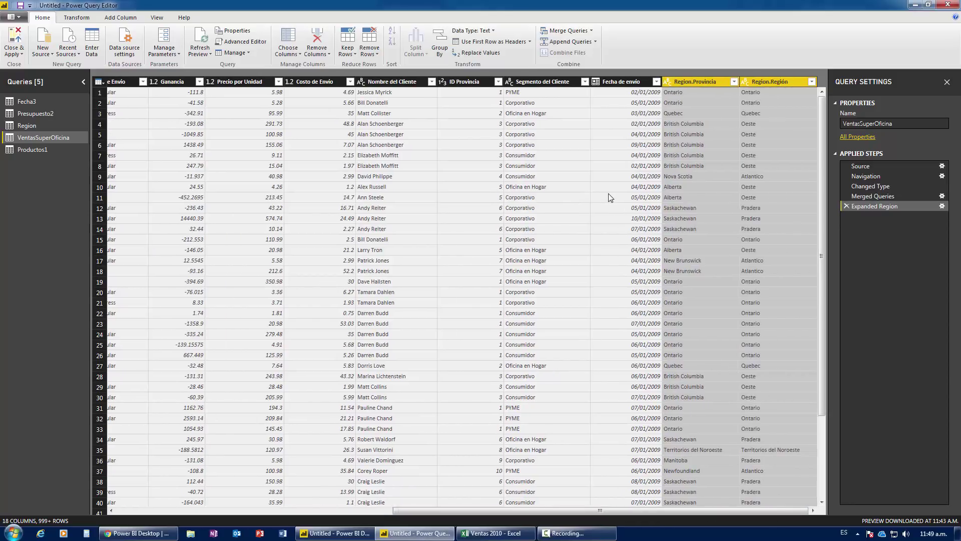
- Spot-check ID Provincia against Region.Provincia and Region.Región in rows 1 and 5, then apply changes
left_click(464, 92)
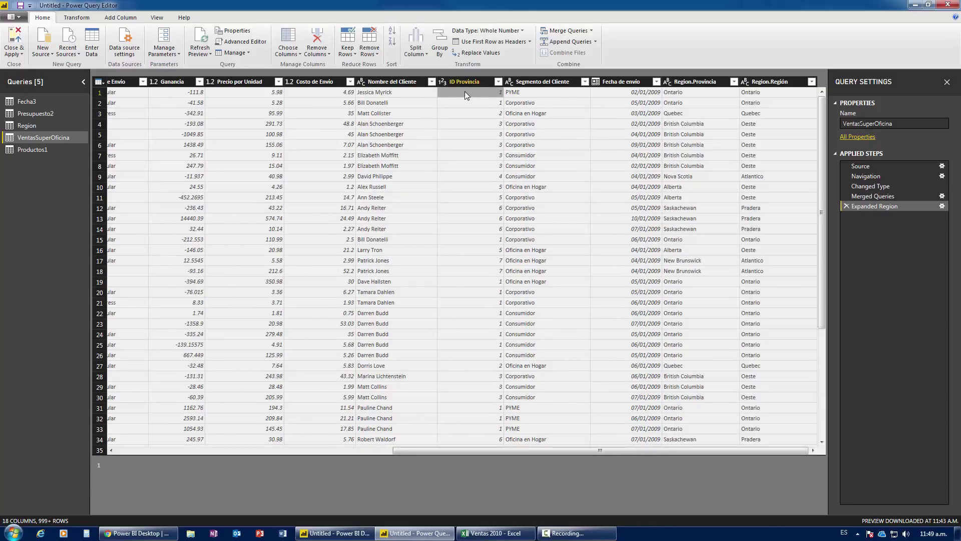
left_click(751, 92)
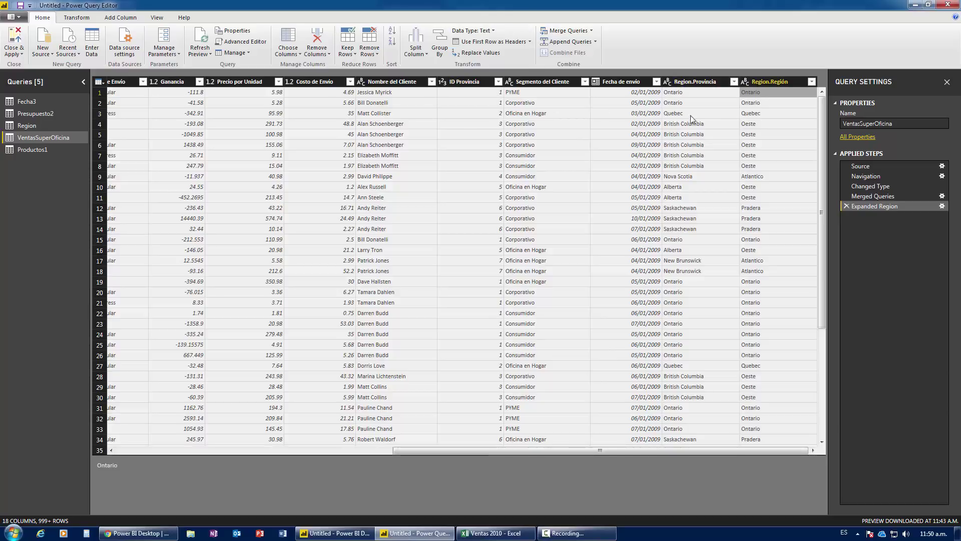
left_click(471, 134)
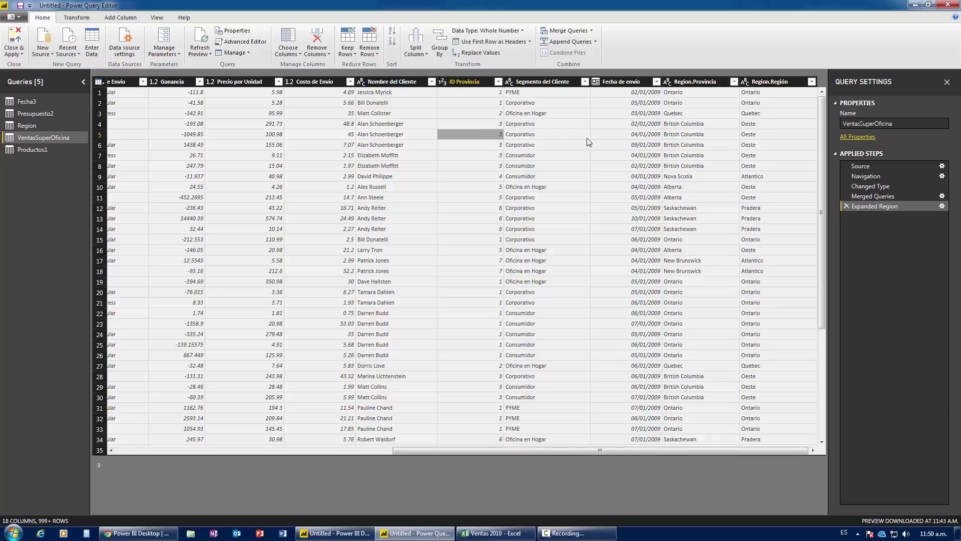
left_click(690, 135)
left_click(765, 142)
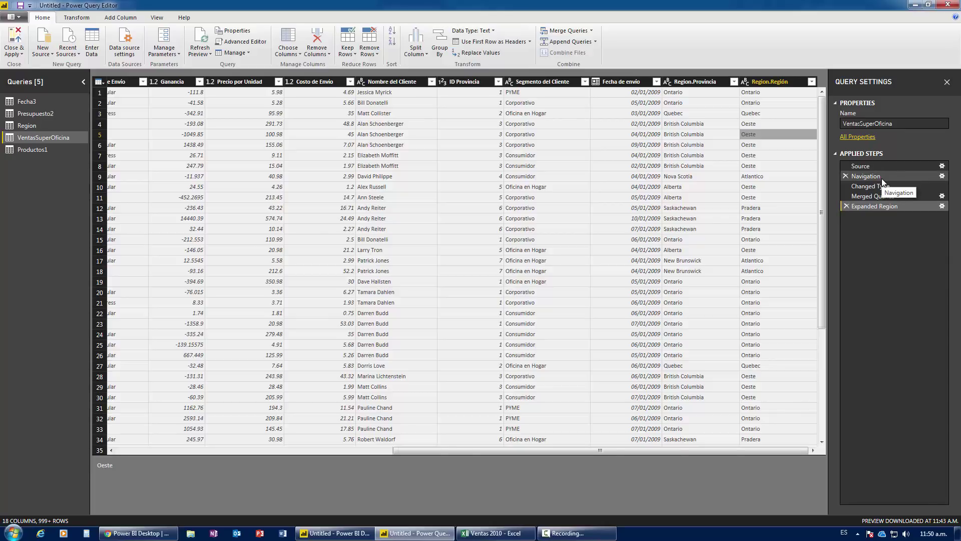
left_click(16, 54)
- Apply the query changes and delete the Region–VentasSuperOficina relationship from the diagram
left_click(28, 67)
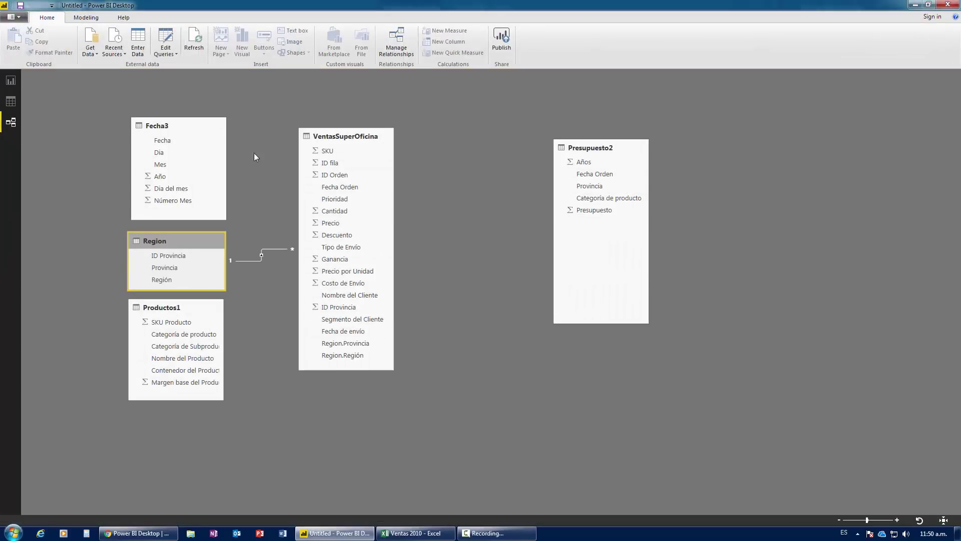
left_click_drag(314, 138, 353, 134)
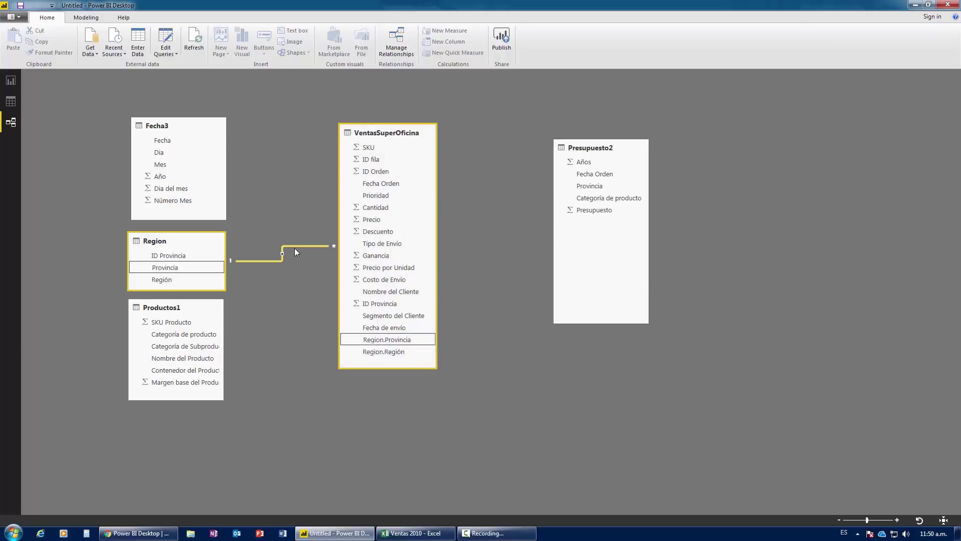
key("Delete")
left_click(521, 284)
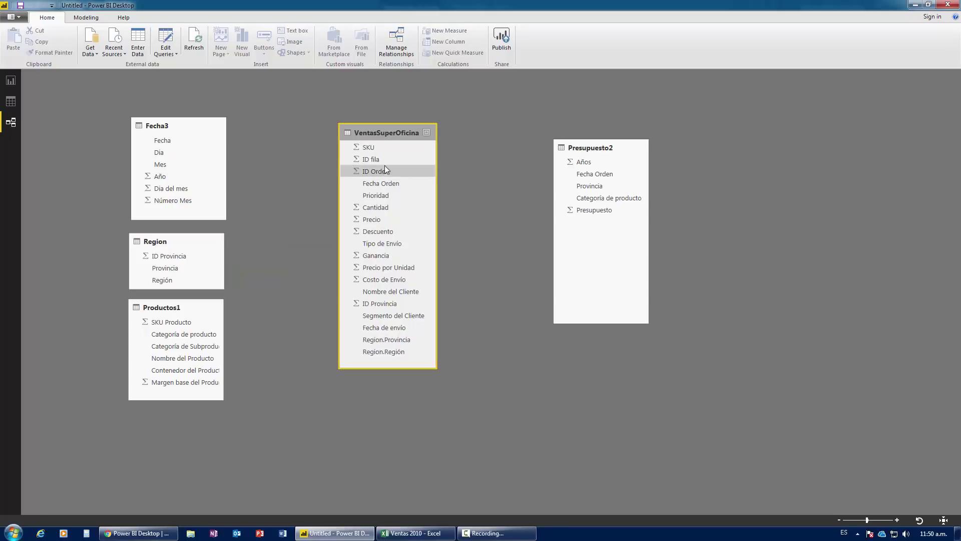
mouse_move(373, 130)
left_mouse_down()
mouse_move(316, 130)
mouse_move(340, 129)
left_mouse_up()
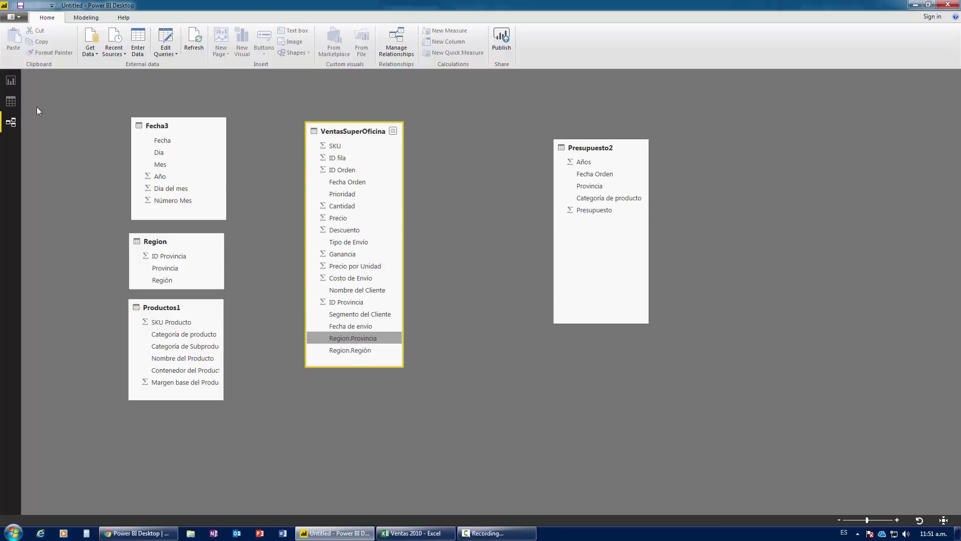
left_click(10, 81)
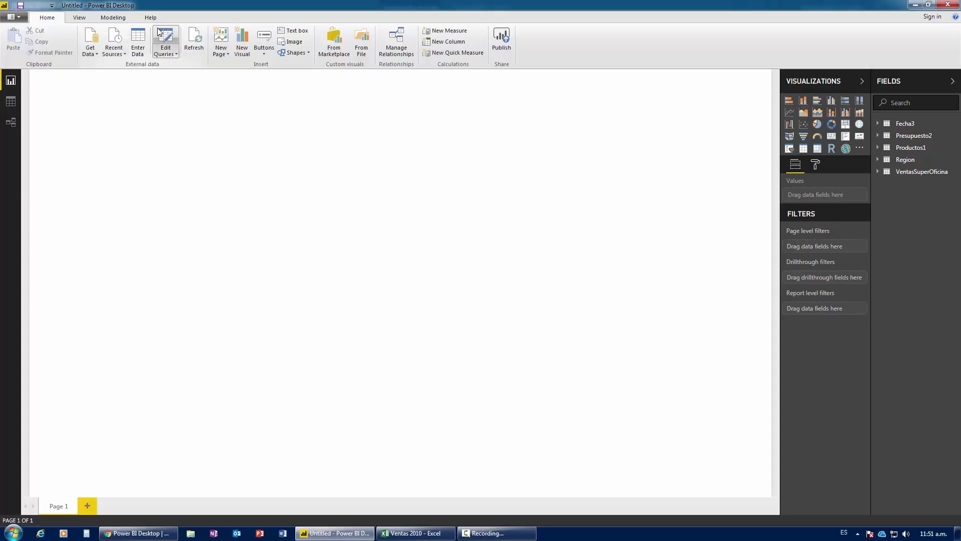
- Add a text box titled 'Ventas Super Oficina (Geografía)' and make the title bold
left_click(294, 30)
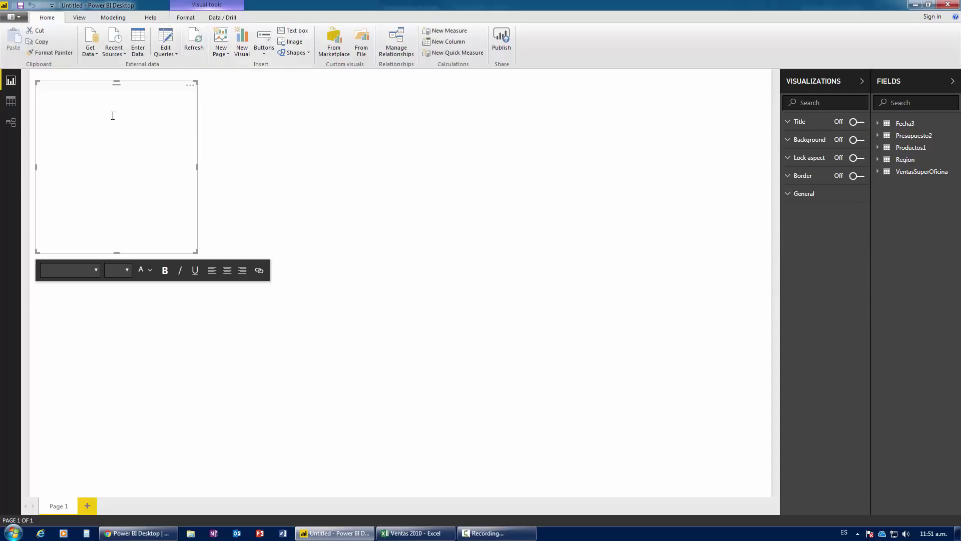
type("Vent")
type("as Super Oficina")
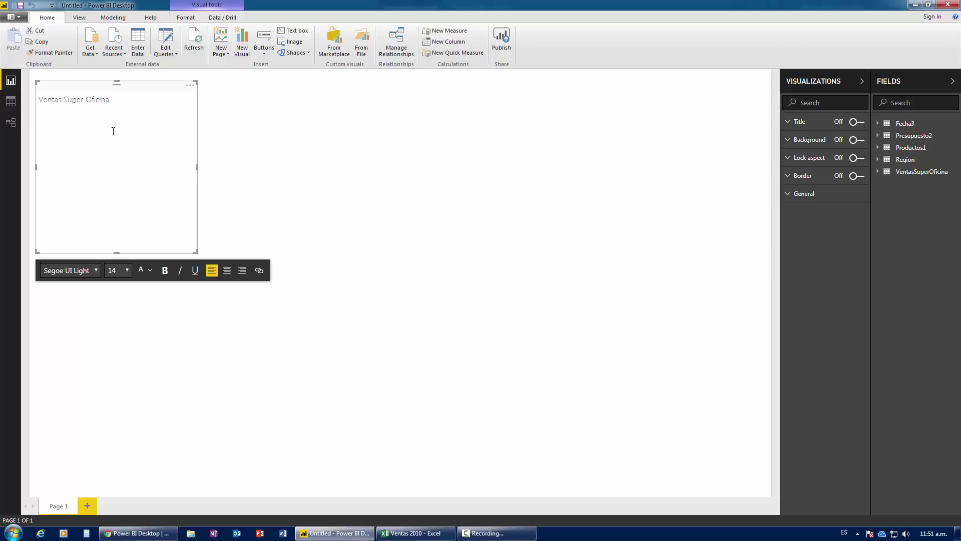
type("(")
type("Gob")
key("BackSpace")
key("BackSpace")
type("o")
key("BackSpace")
type("e")
type("ografía)")
left_click(103, 100)
triple_click(137, 99)
left_click(165, 270)
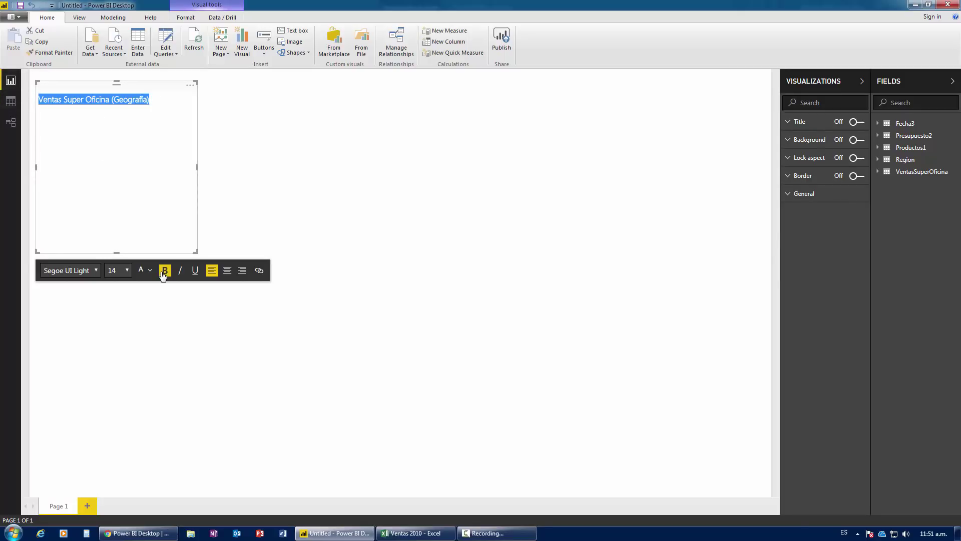
left_click(193, 258)
- Add the line 'Este reporte nos dará varias gráficas por geografía.' below the title
left_click(163, 111)
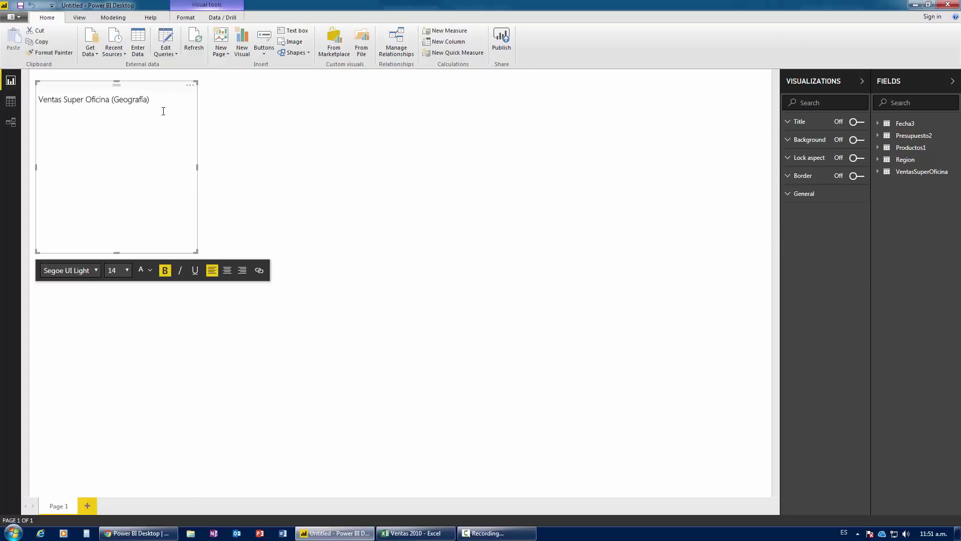
key("Return")
key("Return")
type("Este")
type(" reporte nos dará ")
type("varias ")
type("gra´ficas")
key("BackSpace")
key("BackSpace")
key("BackSpace")
key("BackSpace")
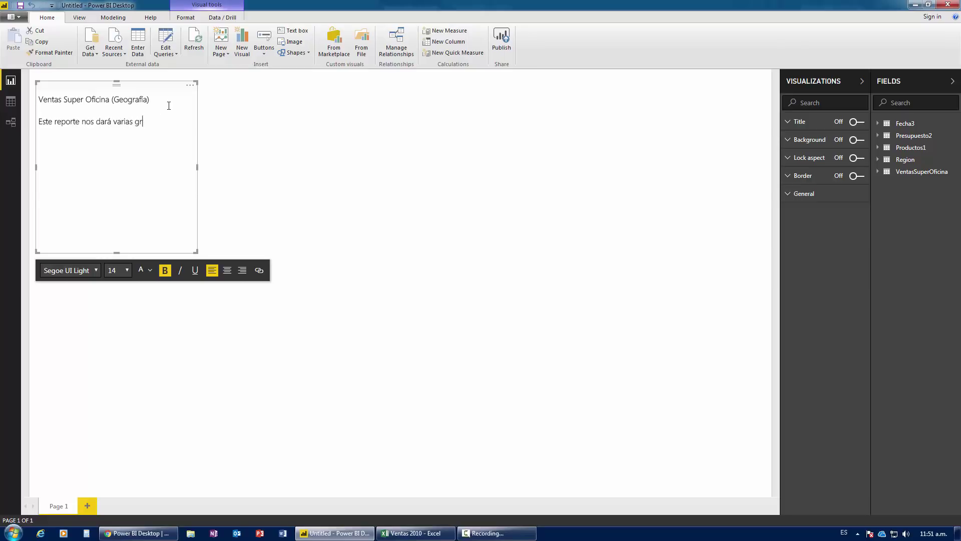
key("BackSpace")
type("áficas por")
type(" geografía")
type(".")
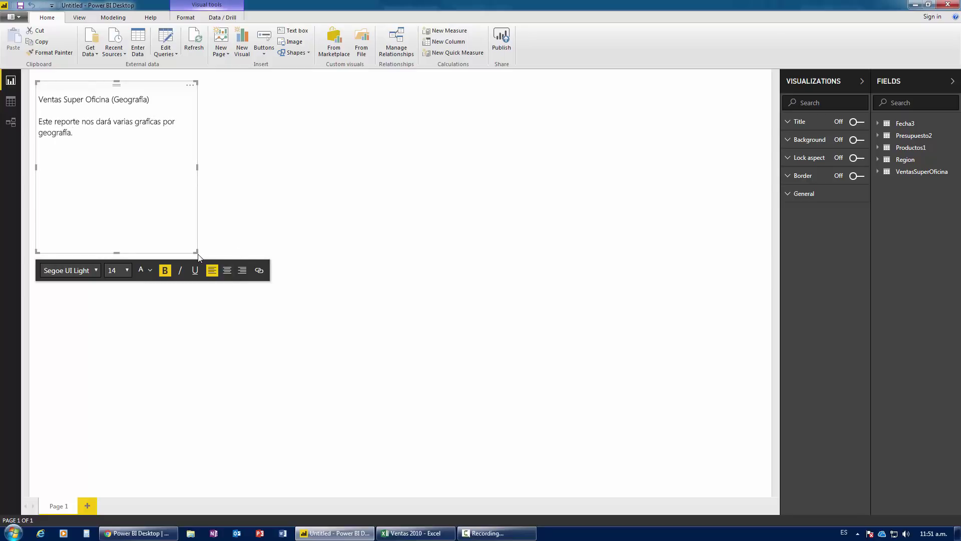
- Shrink the text box to fit its text and review font sizes for the description
left_click_drag(197, 252, 200, 153)
left_click_drag(74, 132, 39, 122)
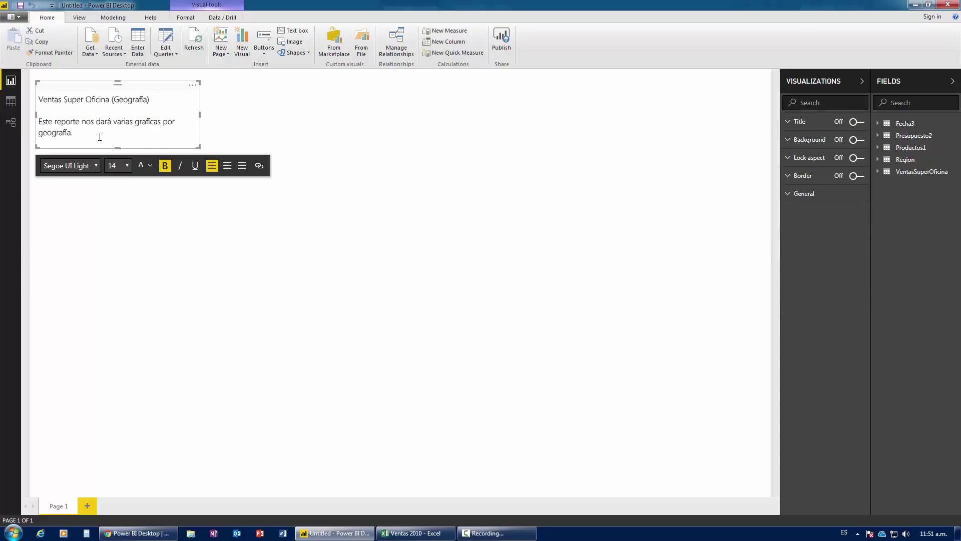
left_click_drag(101, 136, 22, 123)
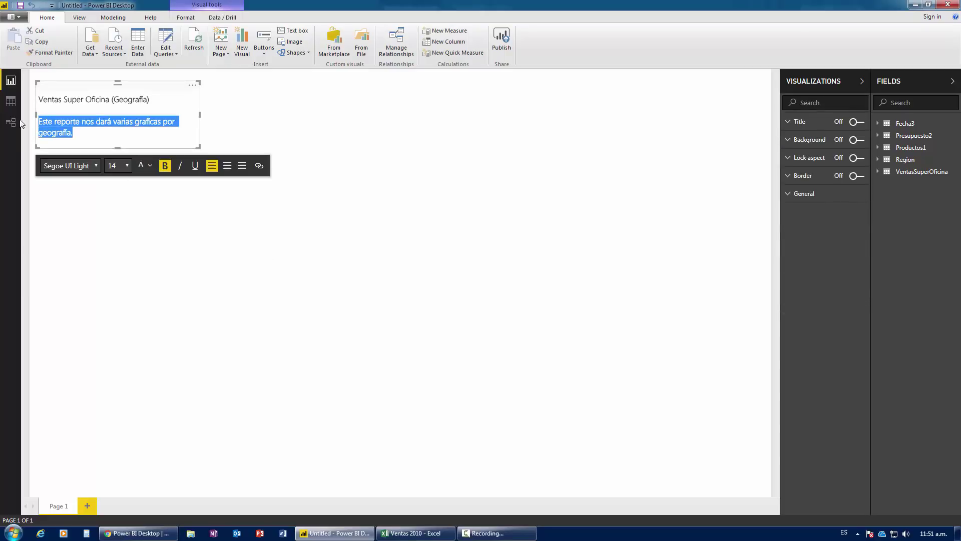
left_click(129, 167)
left_click(128, 167)
left_click(128, 167)
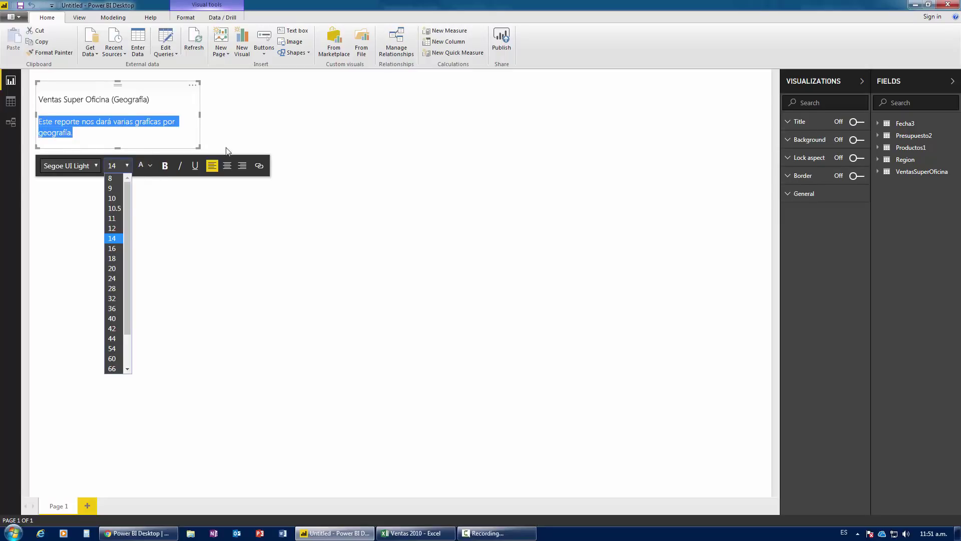
left_click(242, 140)
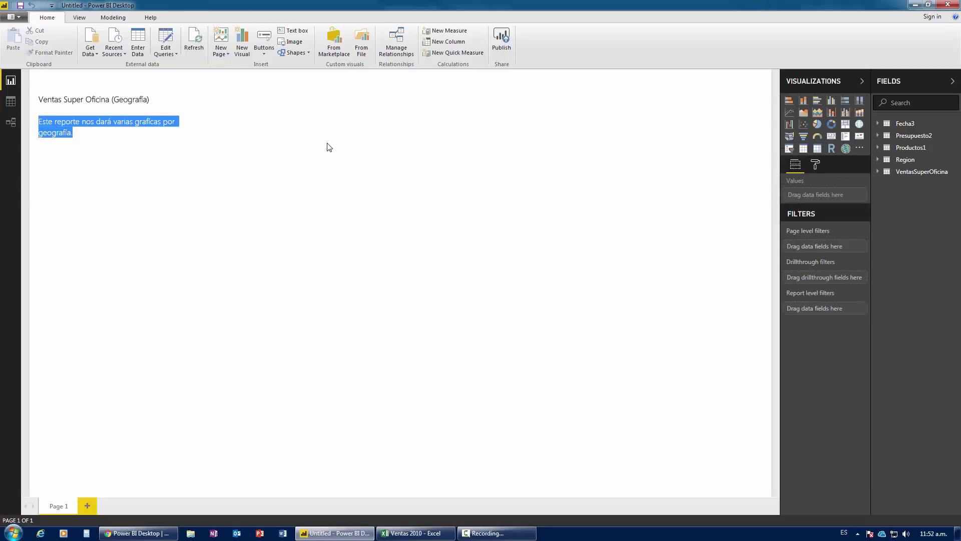
left_click(115, 128)
left_click(361, 156)
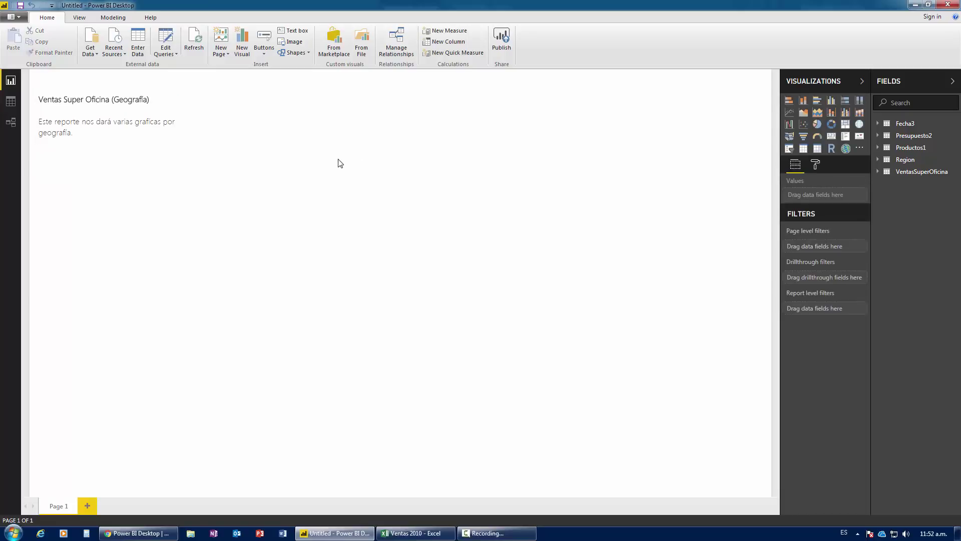
mouse_move(119, 115)
mouse_move(921, 172)
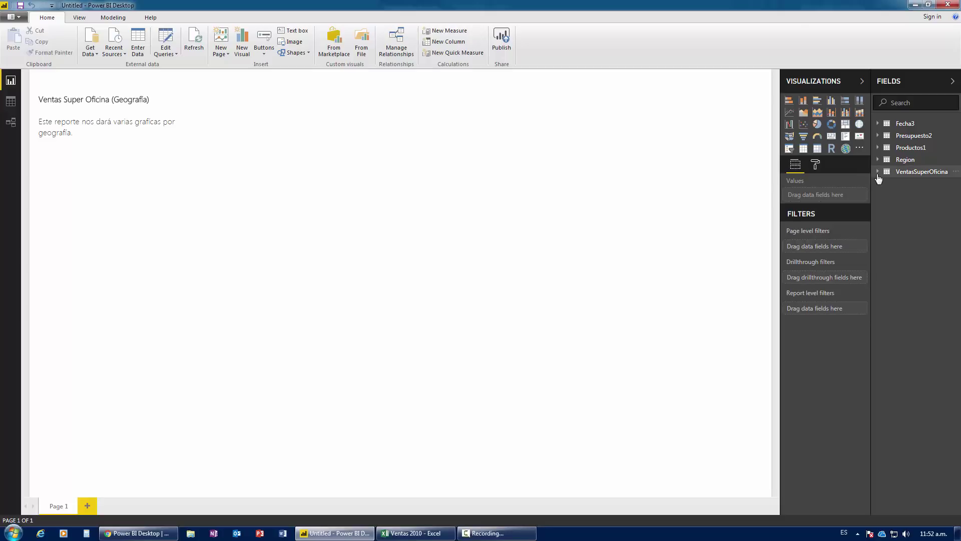
- Add a matrix visual, enlarge it and place it under the text box
left_click(878, 175)
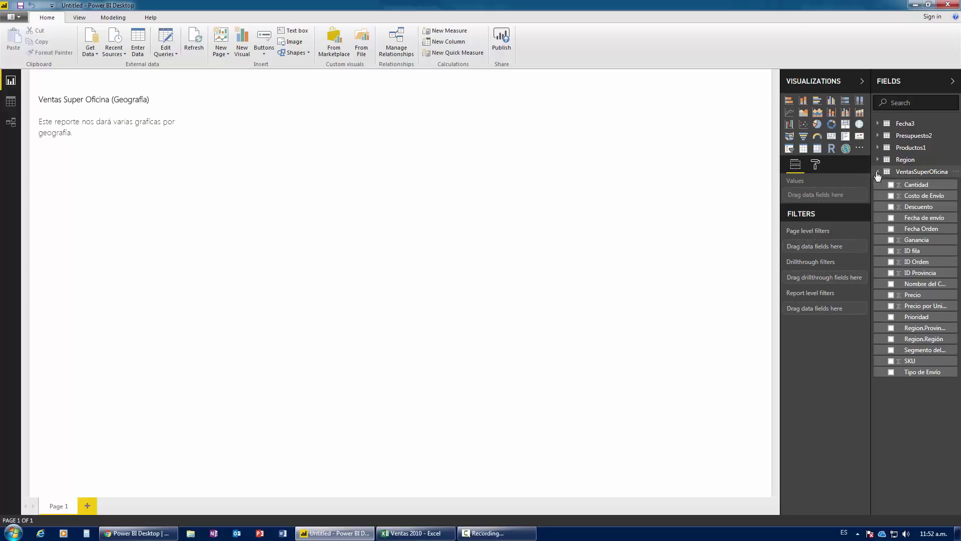
left_click(877, 173)
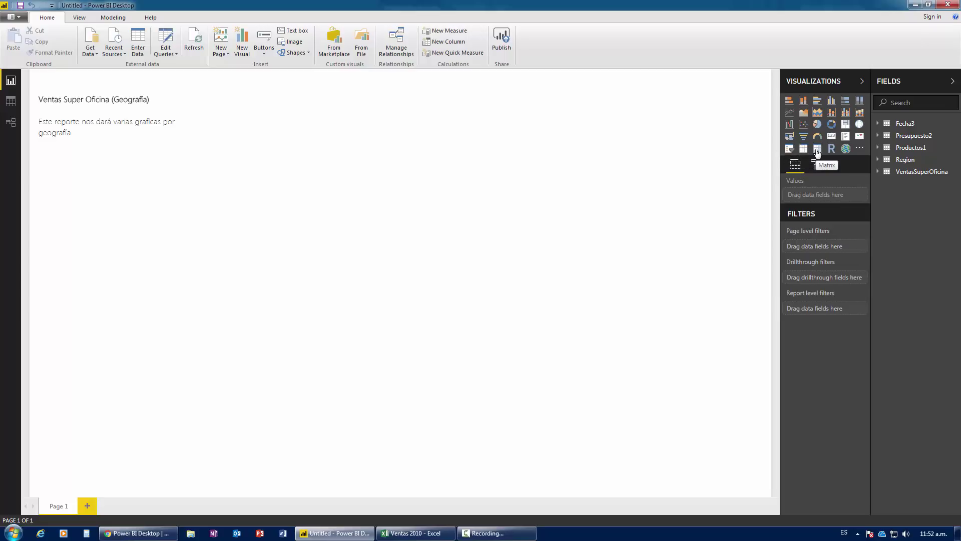
left_click(818, 150)
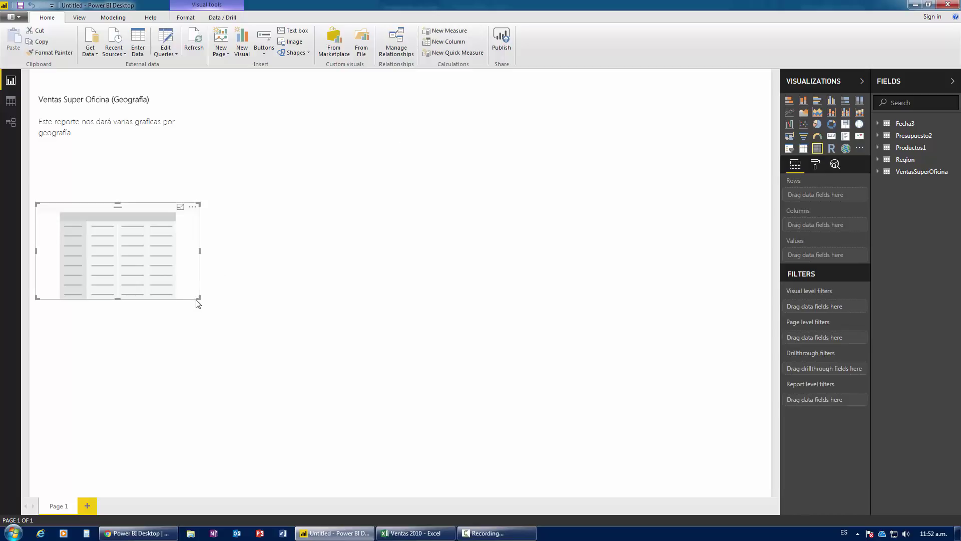
left_click_drag(200, 301, 284, 390)
left_click_drag(149, 220, 127, 154)
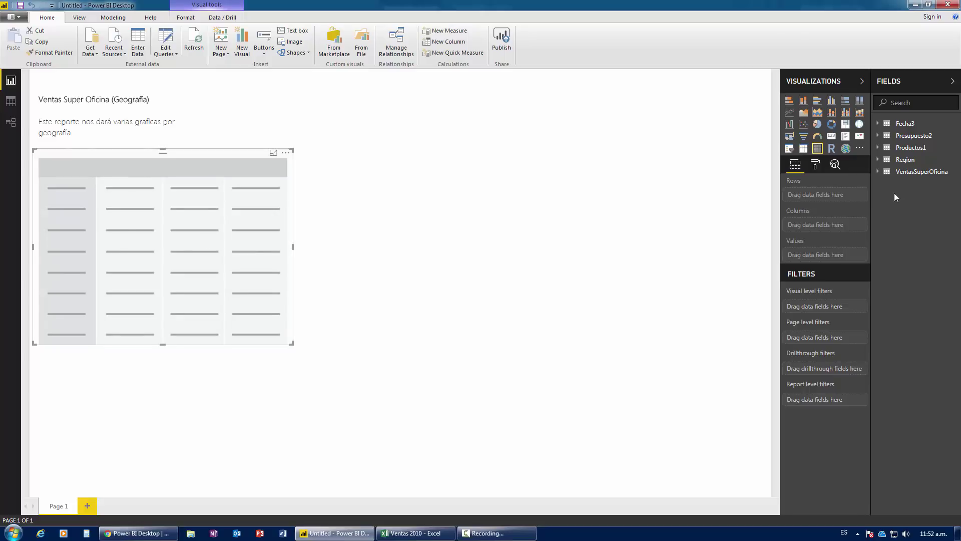
- Fill the table with Cantidad as values and Fecha3's Año as rows, showing 214777 per year
left_click(916, 172)
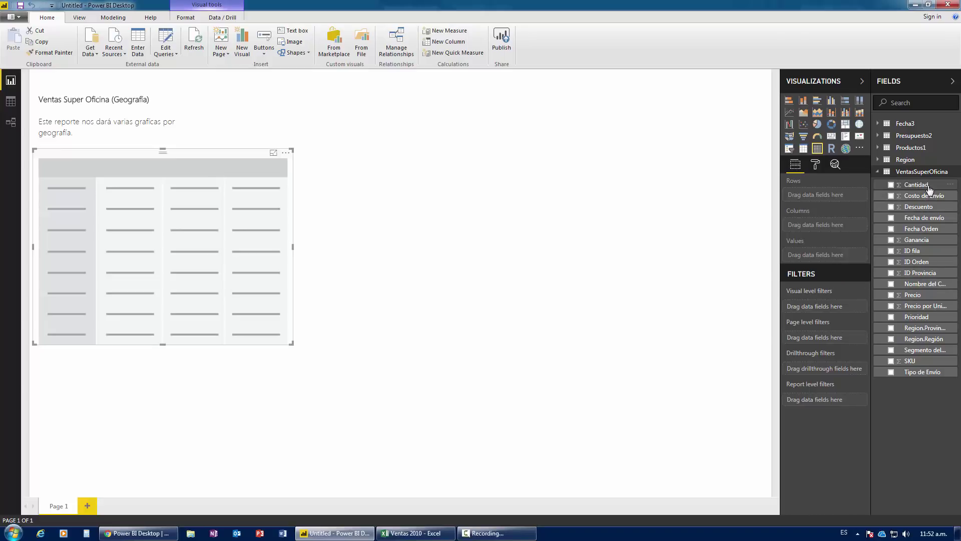
left_click_drag(933, 192, 823, 254)
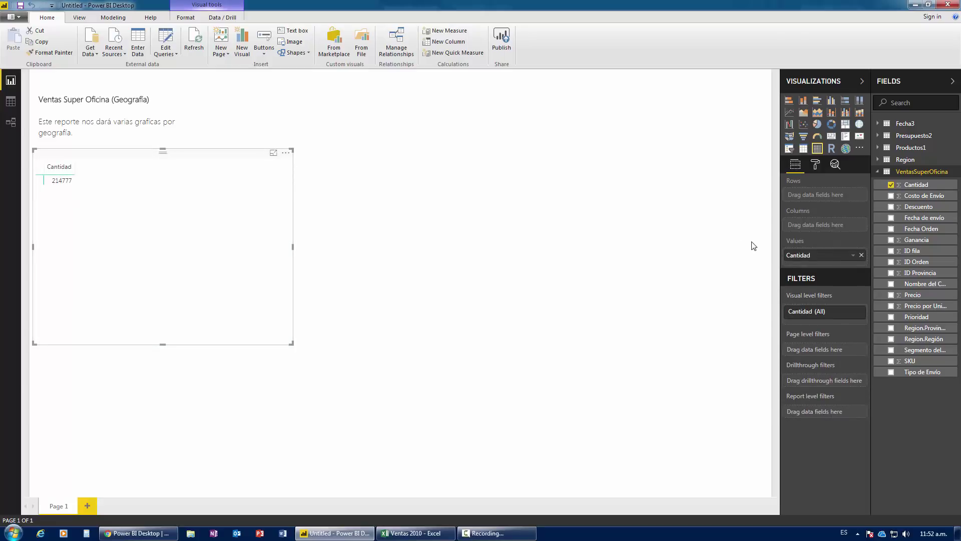
left_click(878, 124)
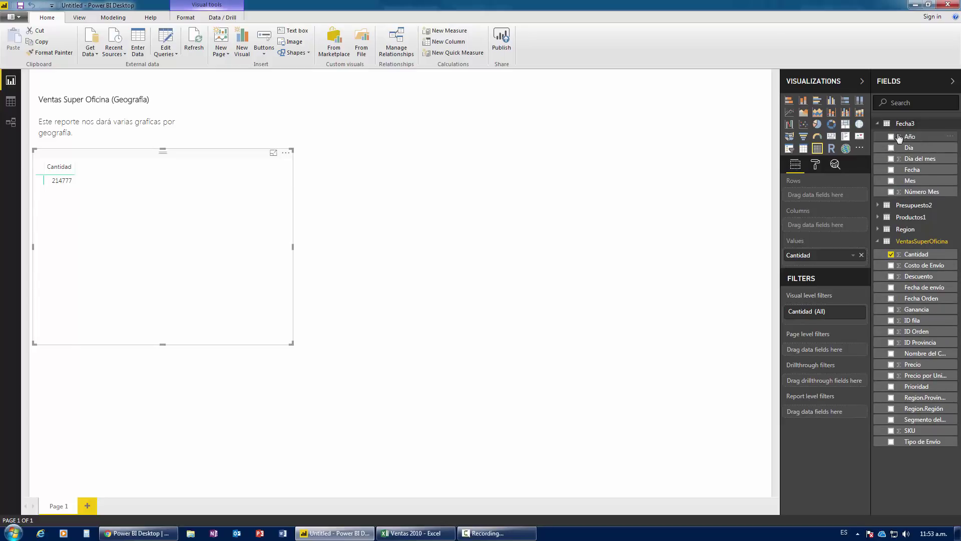
left_click_drag(912, 137, 826, 194)
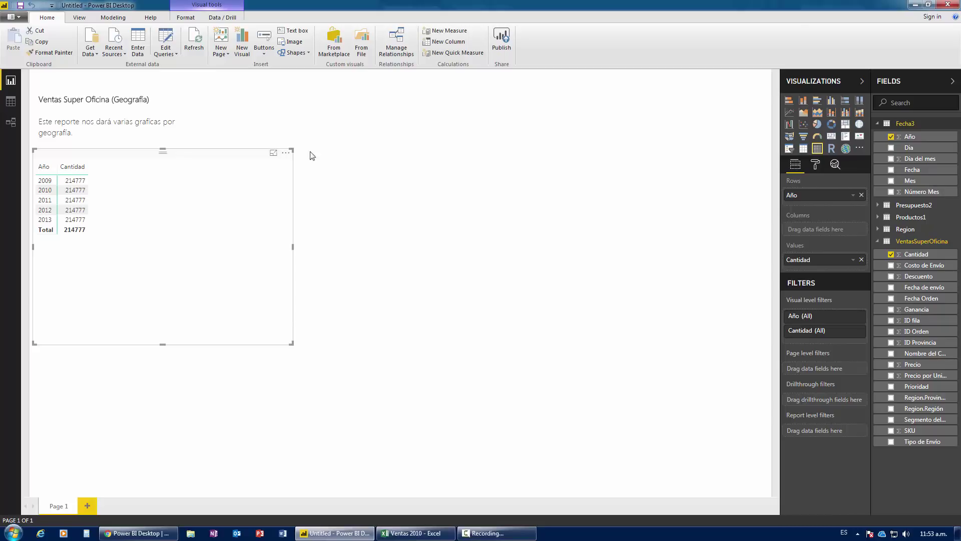
left_click(17, 121)
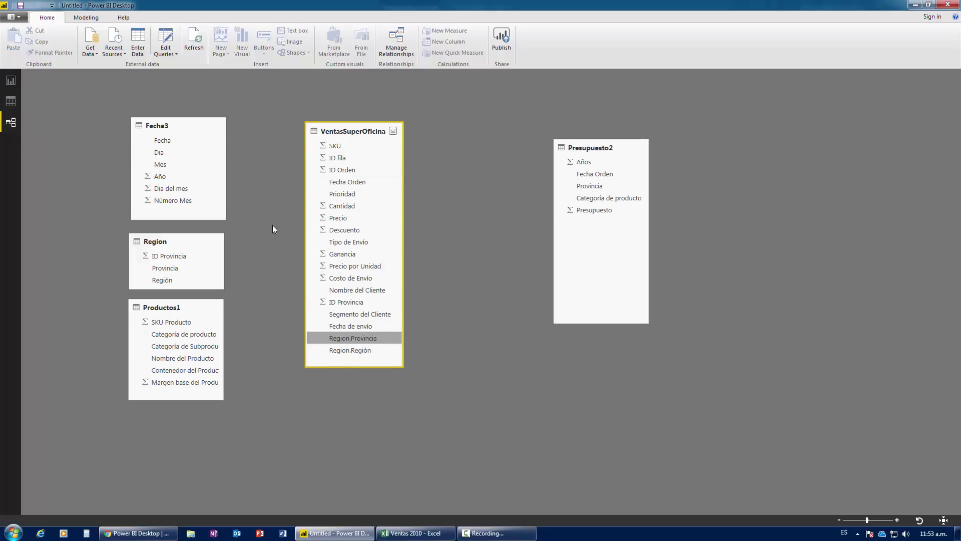
- Relate Fecha3's Fecha to VentasSuperOficina's Fecha Orden and review the relationship details
left_click(346, 184)
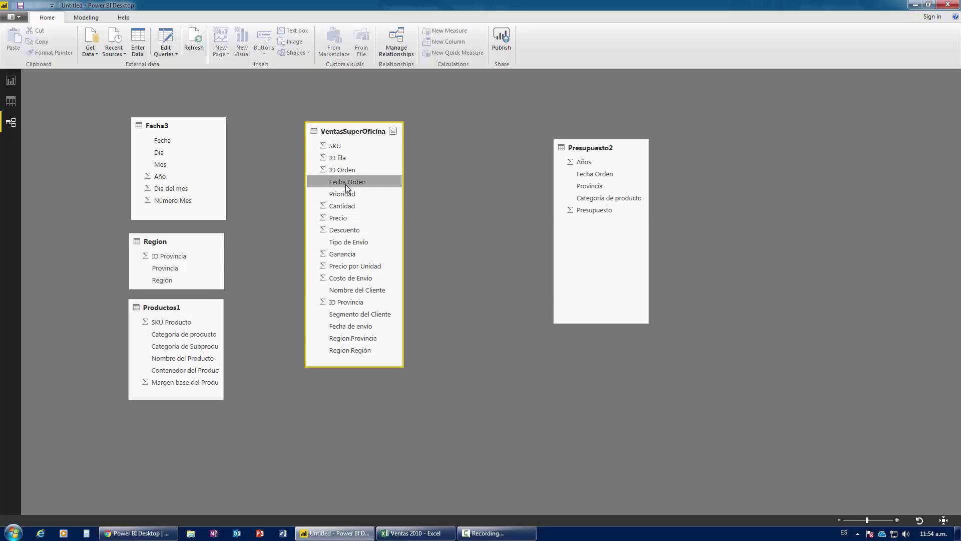
left_click_drag(346, 187, 180, 149)
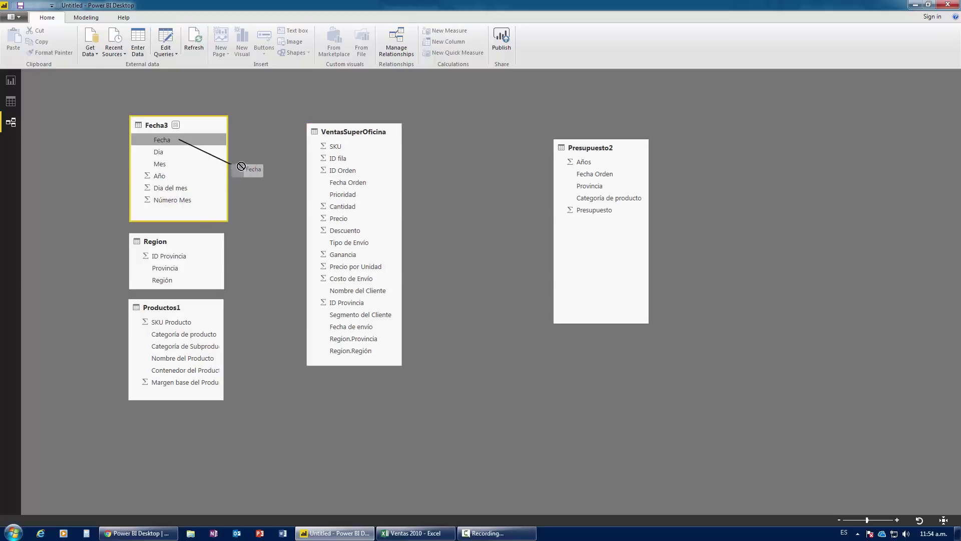
left_click_drag(180, 149, 342, 185)
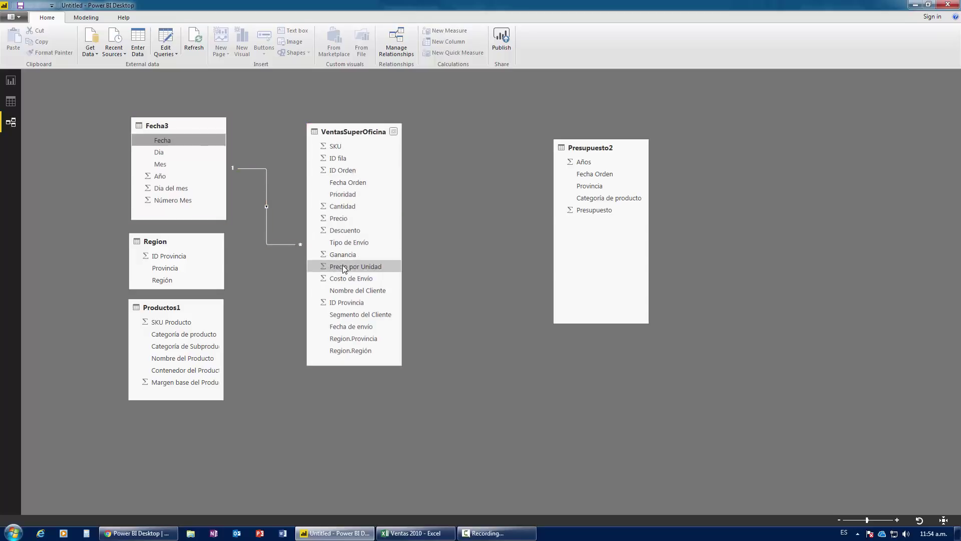
double_click(266, 231)
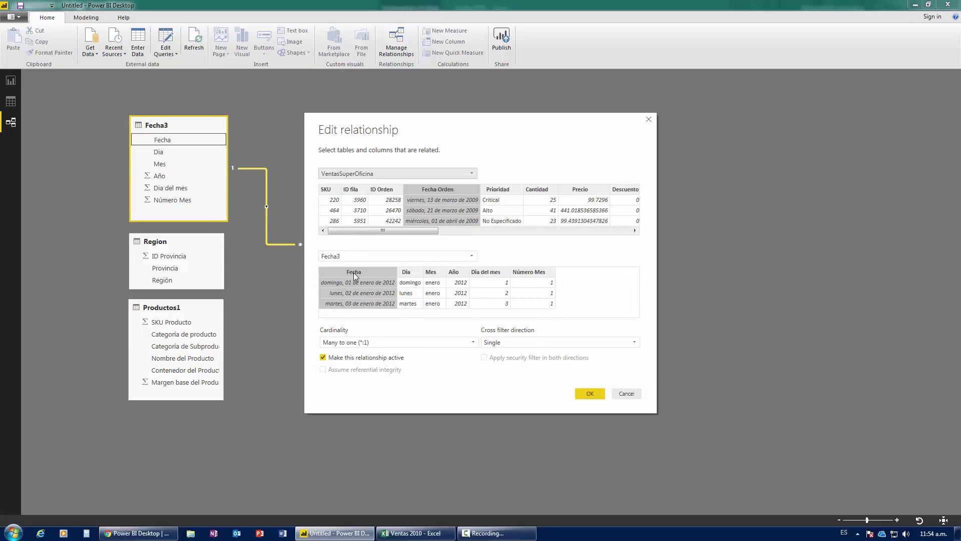
left_click(627, 395)
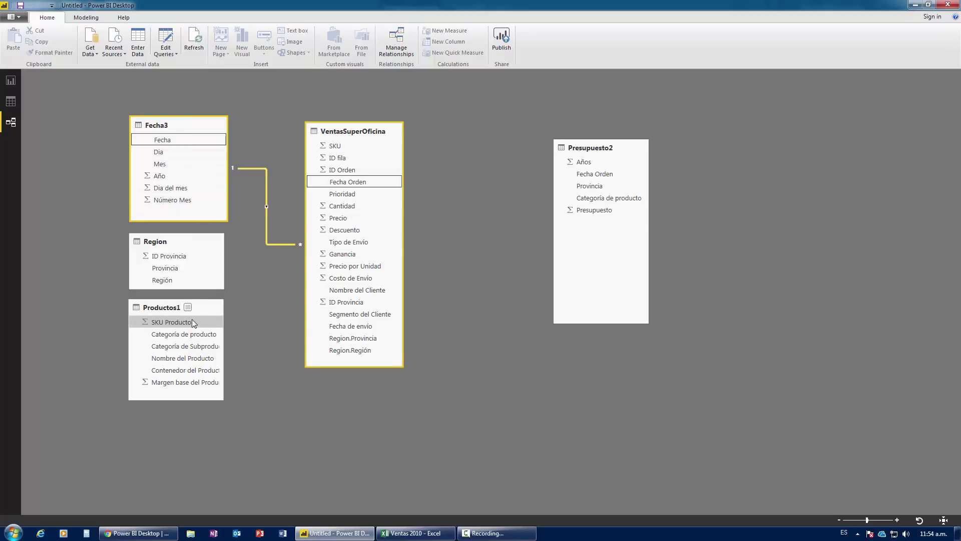
- Relate Productos1's SKU Producto to VentasSuperOficina's SKU, then reposition the Region table
mouse_move(175, 321)
left_mouse_down()
mouse_move(273, 286)
mouse_move(335, 148)
mouse_move(390, 133)
left_mouse_up()
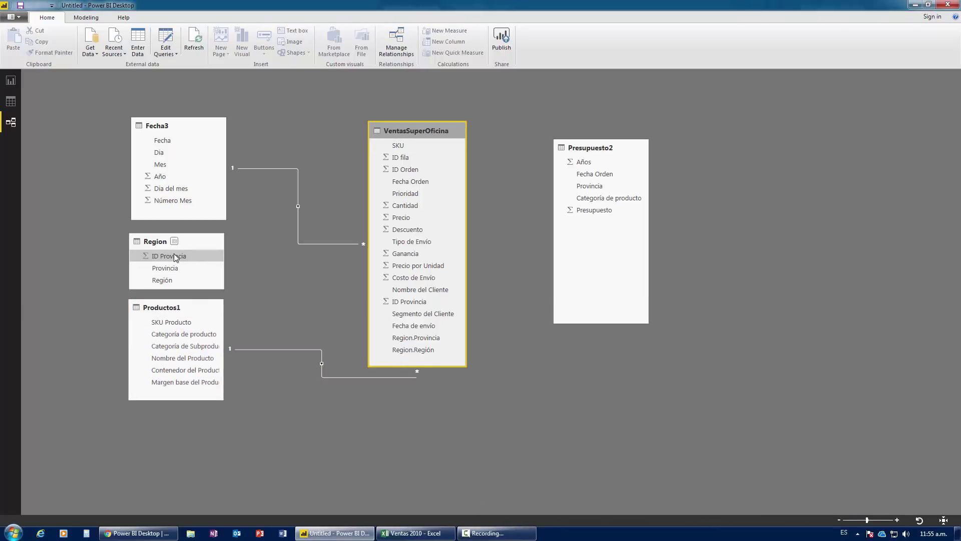
left_click_drag(173, 253, 185, 277)
left_click_drag(188, 239, 162, 240)
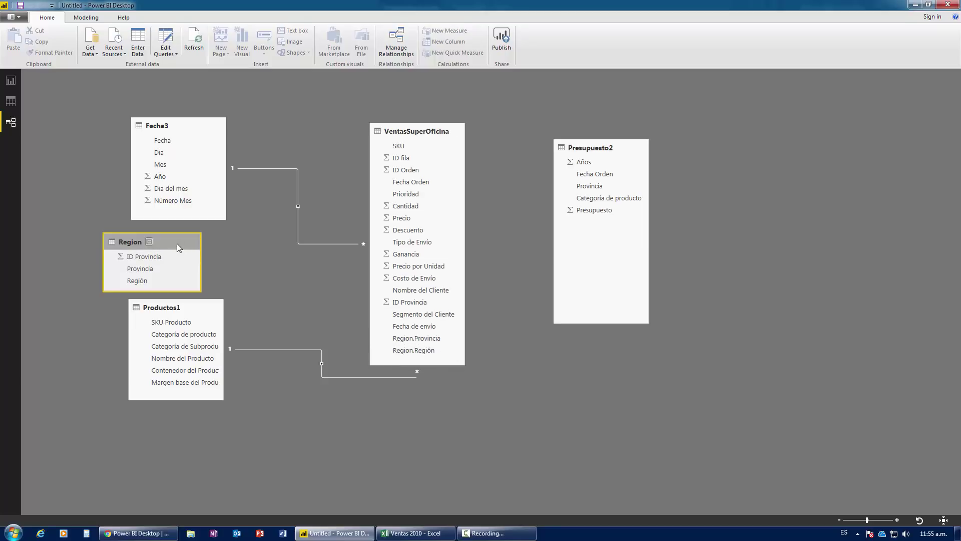
left_click_drag(176, 243, 204, 246)
- Hide the Region table from report view, tidy the model layout, and go back to the report
right_click(200, 245)
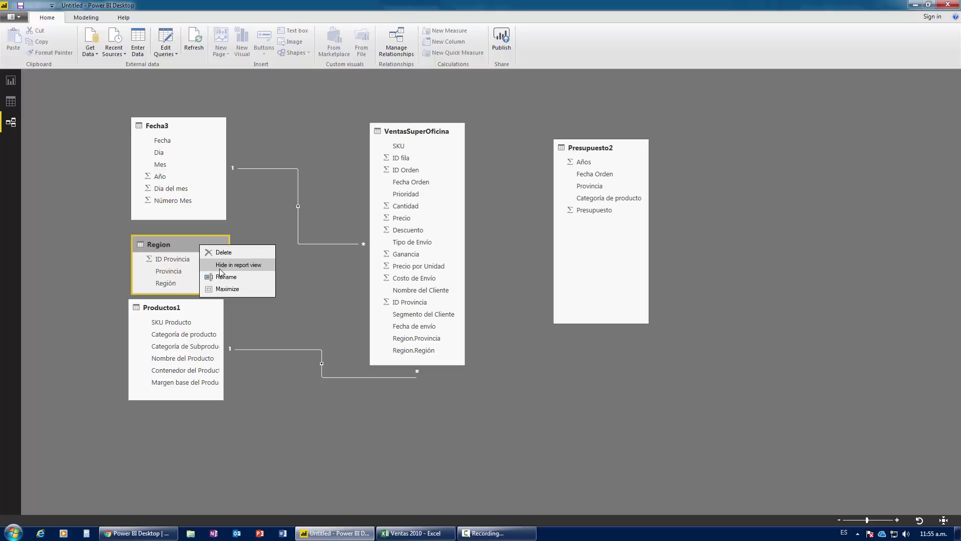
left_click(235, 268)
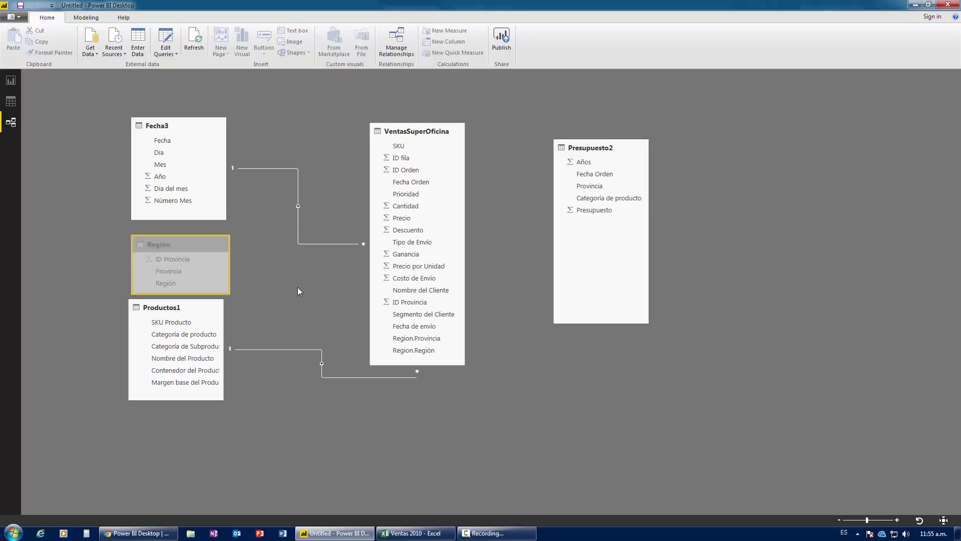
left_click_drag(208, 245, 203, 239)
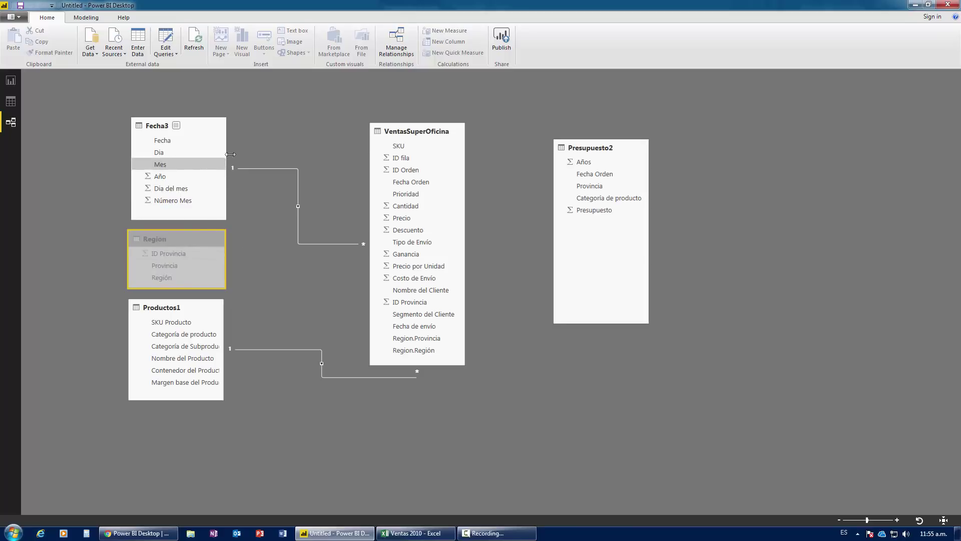
left_click_drag(591, 151, 610, 151)
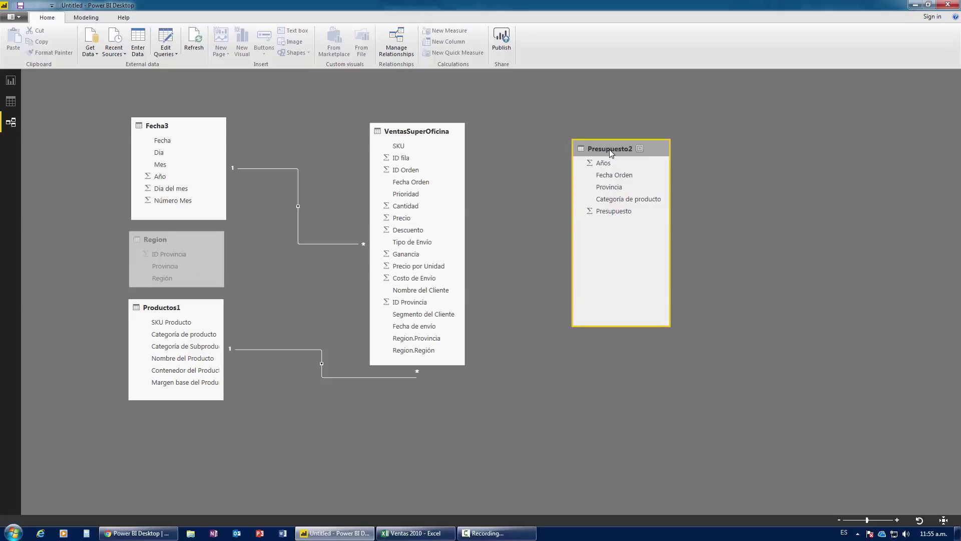
left_click(10, 81)
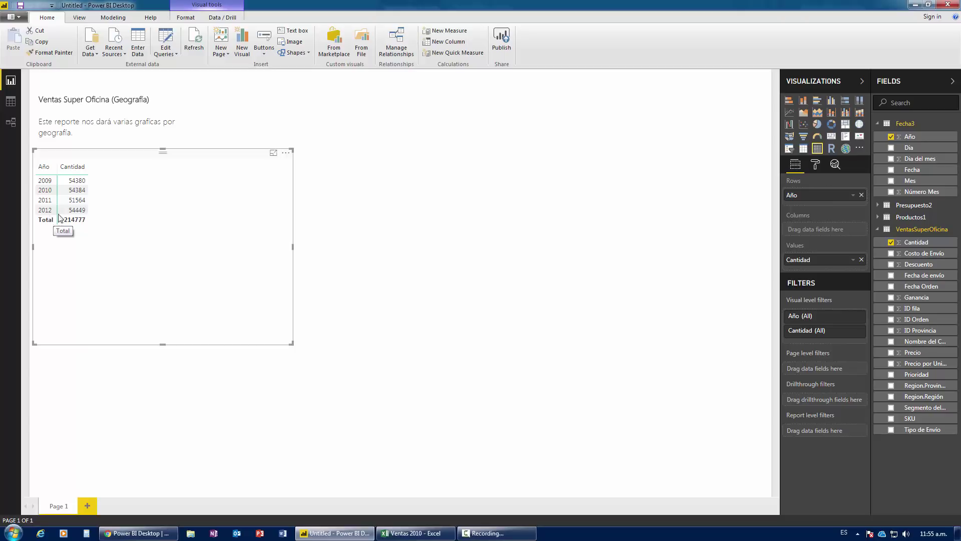
- Show the VentasSuperOficina data grid (8,399 rows) and select its Cantidad column
left_click(12, 123)
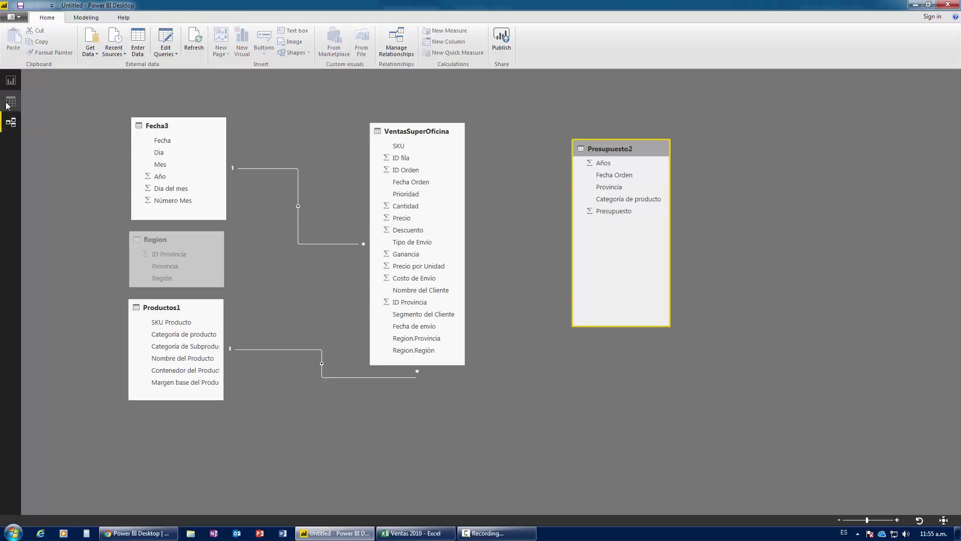
left_click(11, 101)
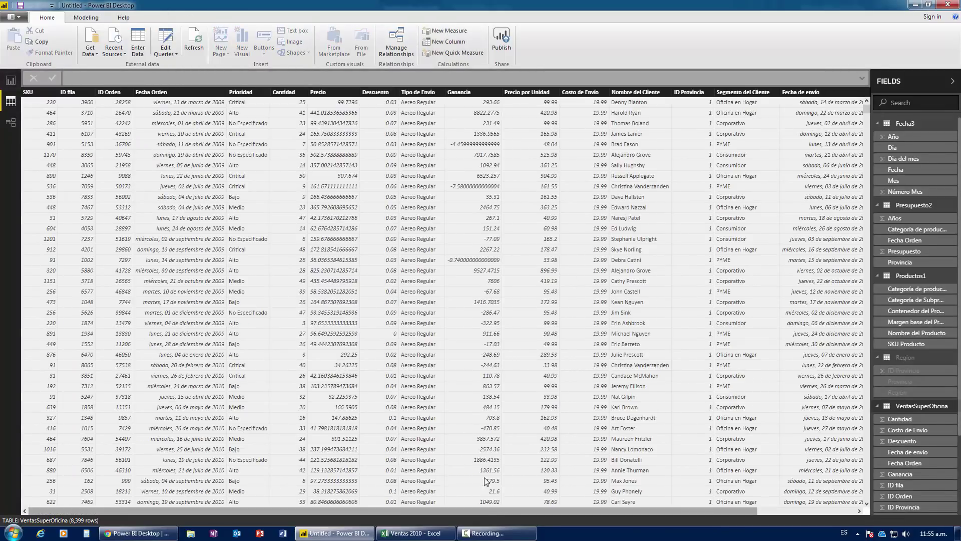
left_click(14, 81)
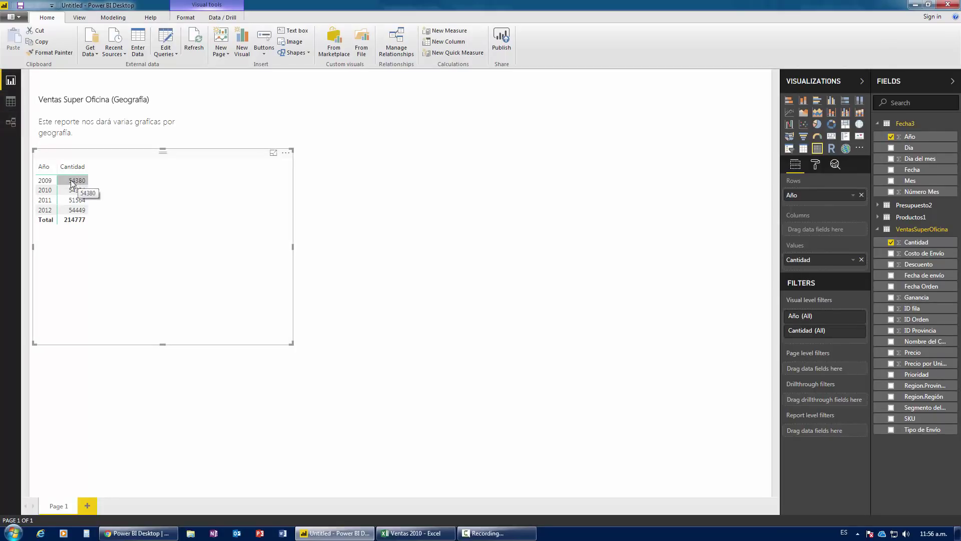
left_click(10, 102)
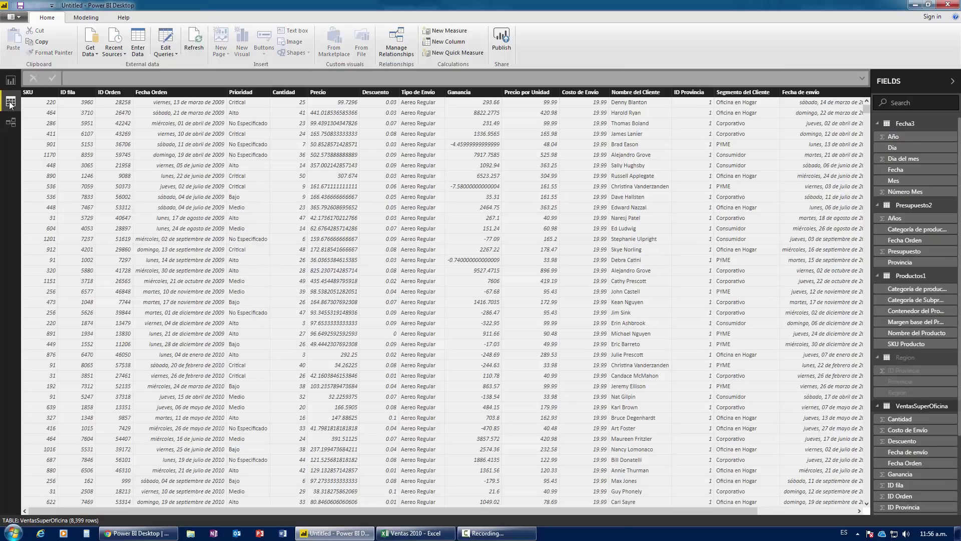
left_click(285, 93)
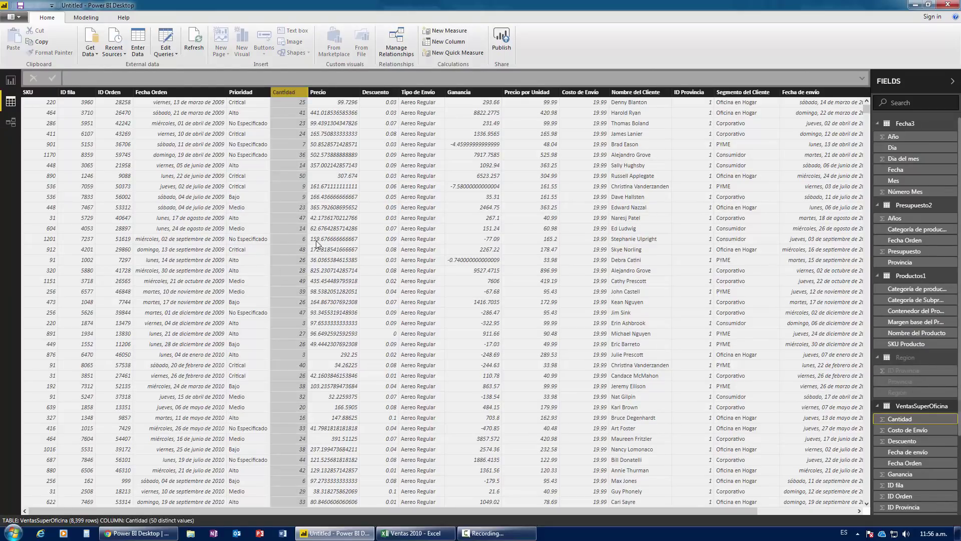
- Add a thousands separator to Cantidad so the report total reads 214,777
left_click(95, 19)
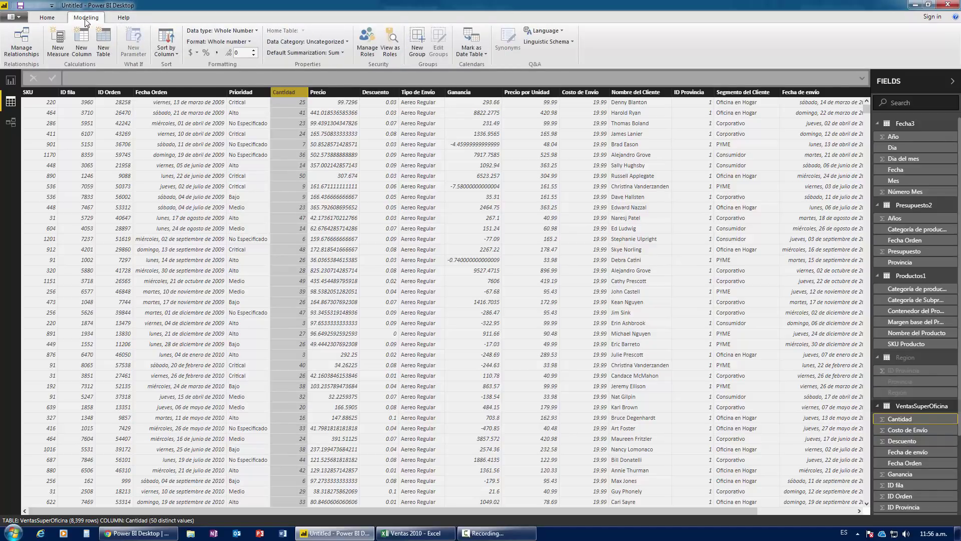
left_click(216, 55)
left_click(9, 82)
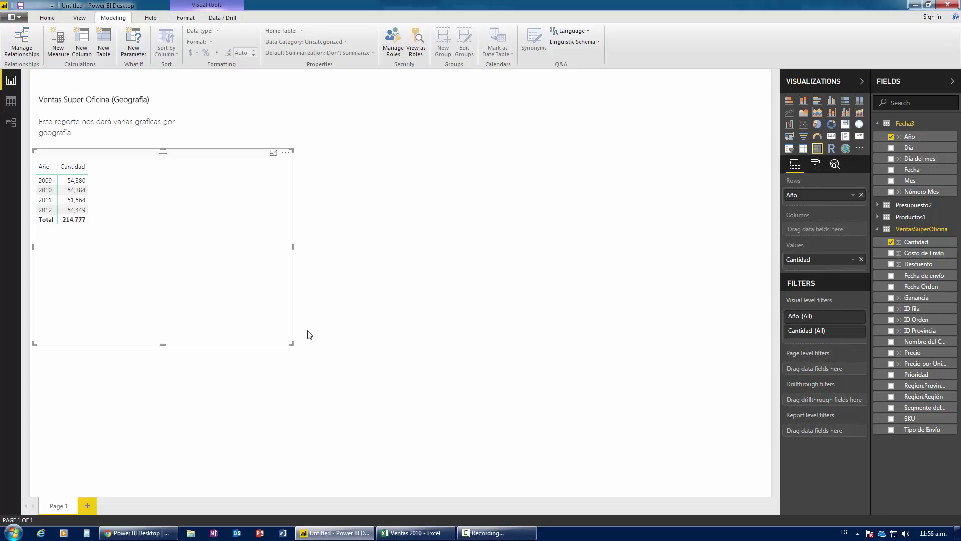
- Shrink the Año/Cantidad table visual and shift it slightly right
left_click_drag(291, 343, 104, 229)
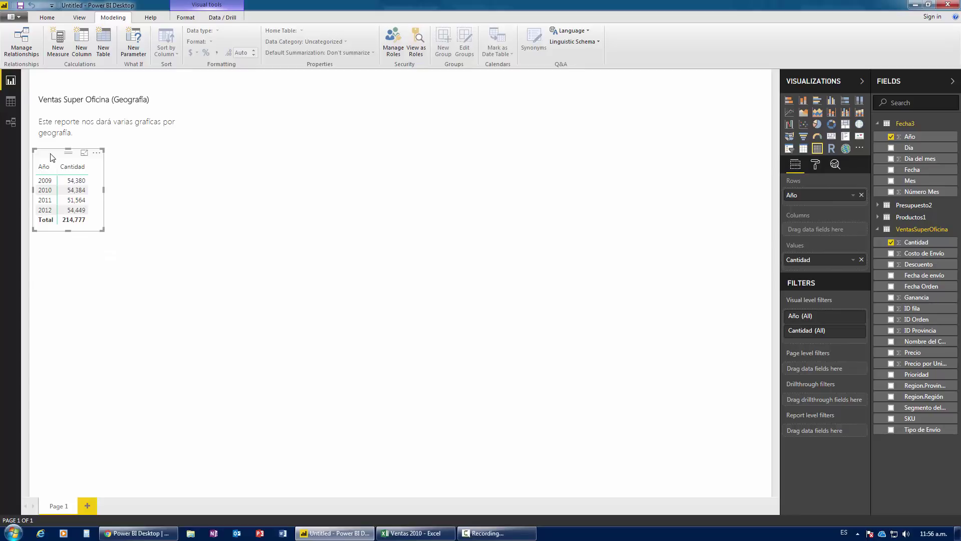
left_click_drag(55, 158, 63, 158)
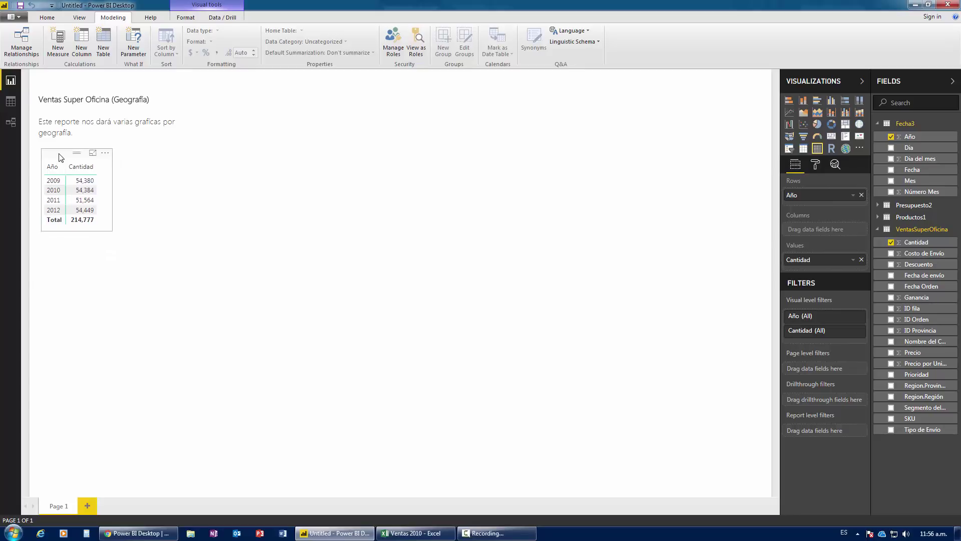
left_click(166, 168)
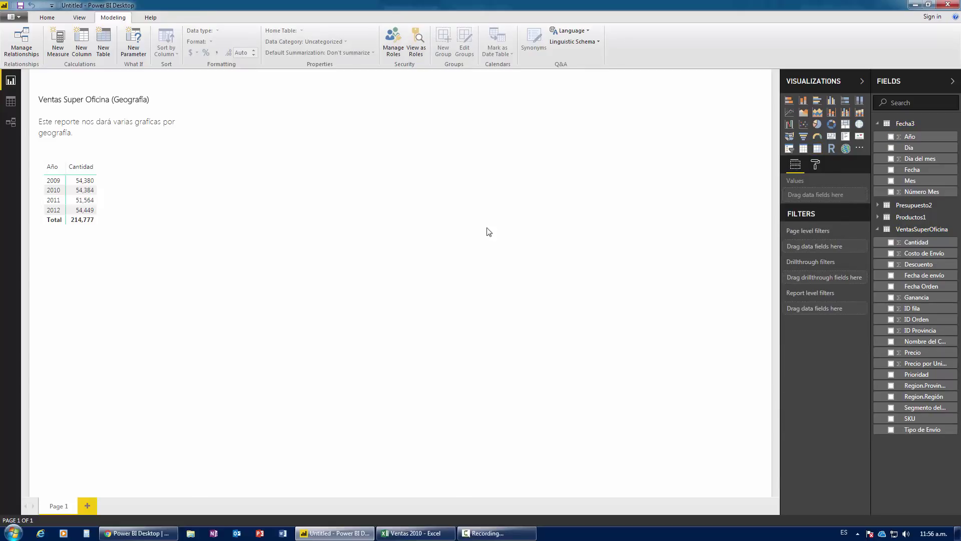
- Delete the Año/Cantidad table and add an empty matrix visual below the subtitle
mouse_move(118, 113)
left_click(67, 160)
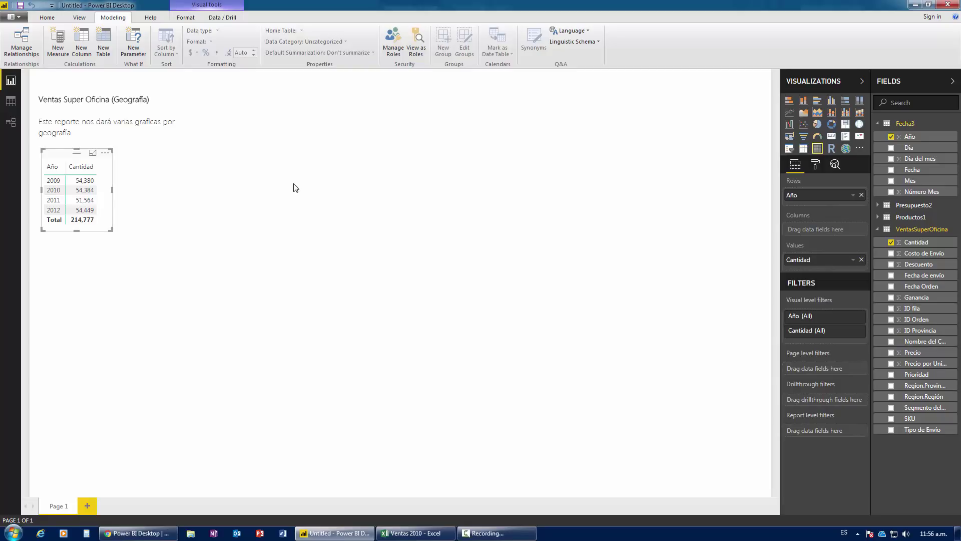
key("Delete")
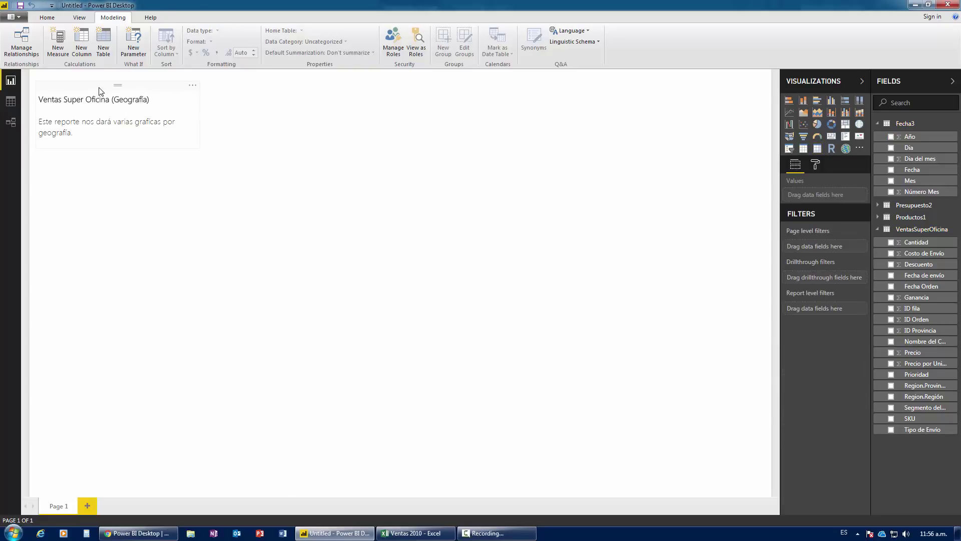
left_click(99, 91)
left_click(111, 229)
left_click(817, 148)
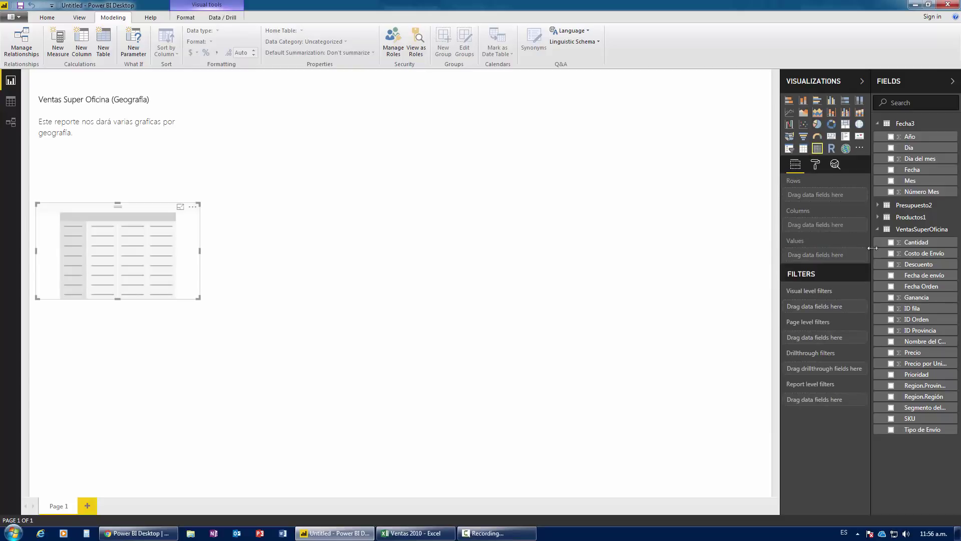
- Fill the matrix with Region.Provincia, listing 13 provinces, size it under the subtitle, then show the data grid
left_click(890, 385)
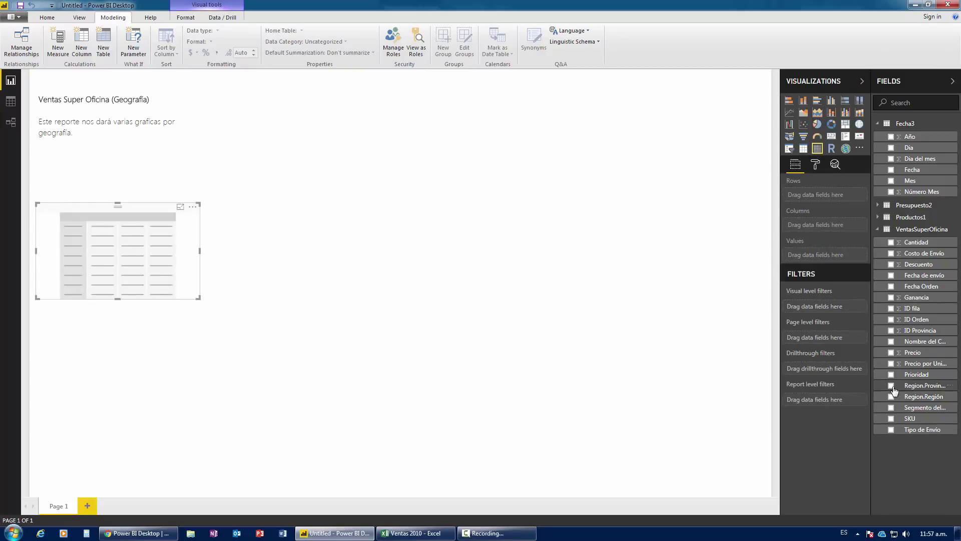
left_click_drag(118, 300, 110, 389)
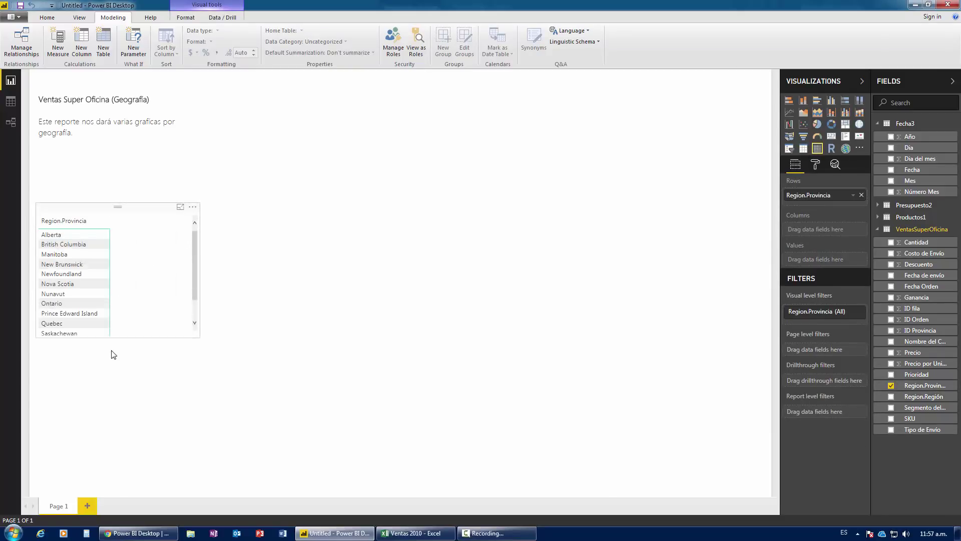
left_click_drag(86, 211, 90, 148)
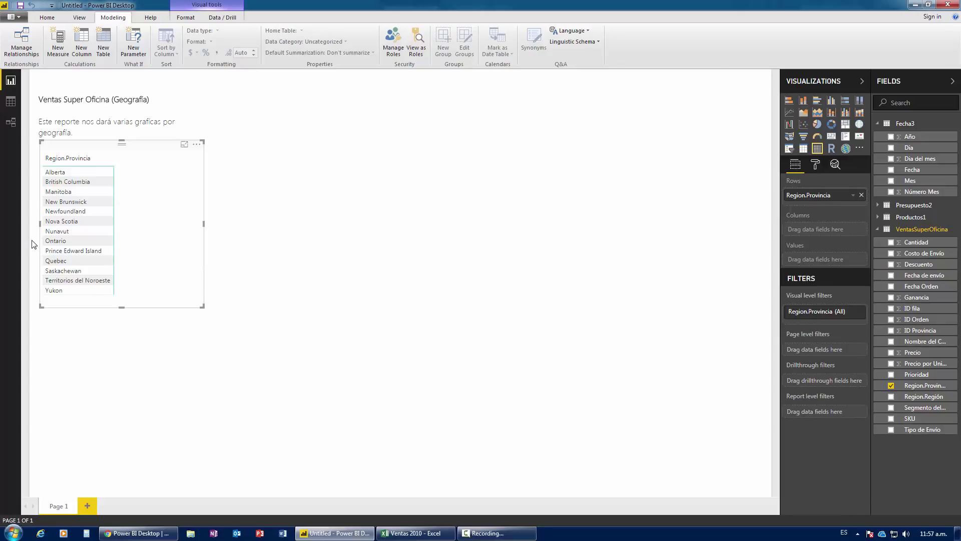
left_click(11, 101)
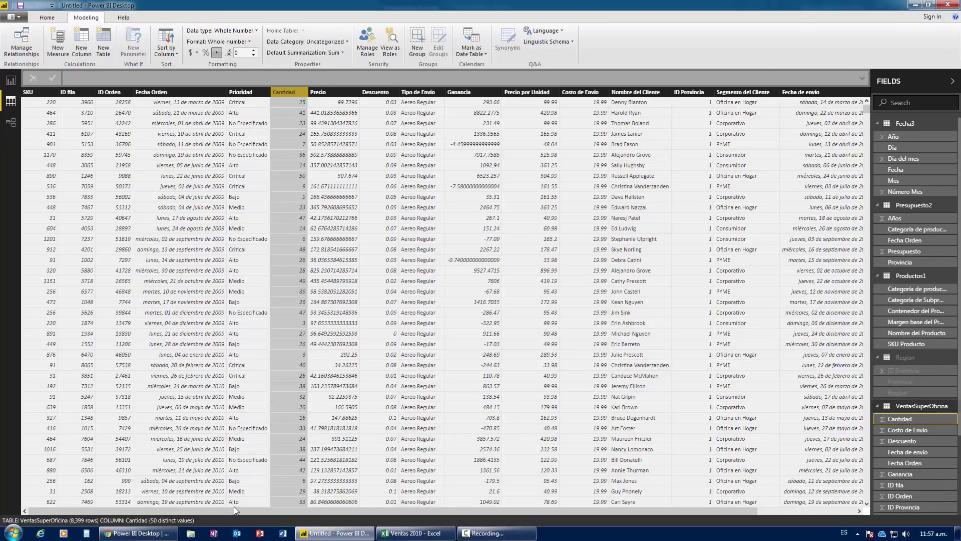
- Scroll to the Region.Región column and add a new calculated column to VentasSuperOficina
left_click_drag(233, 506, 477, 503)
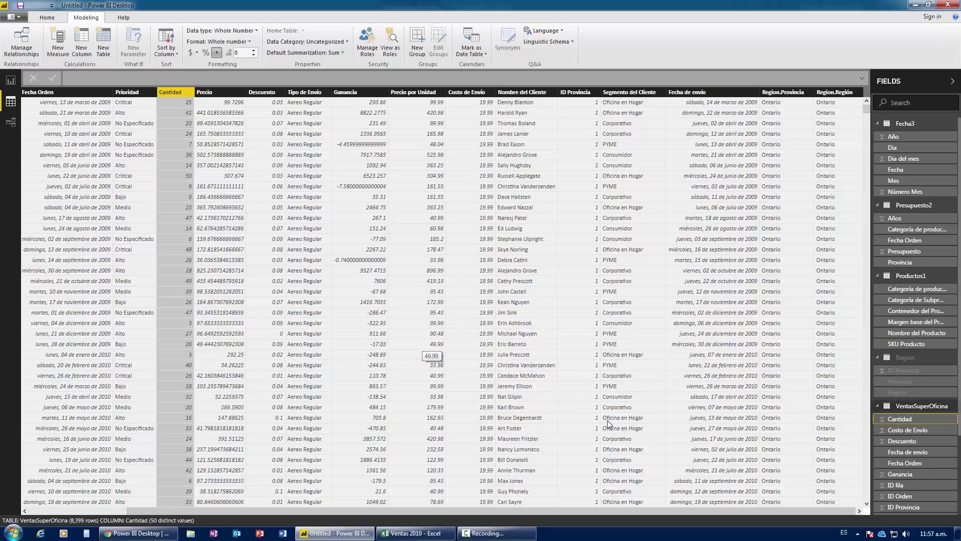
left_click(832, 92)
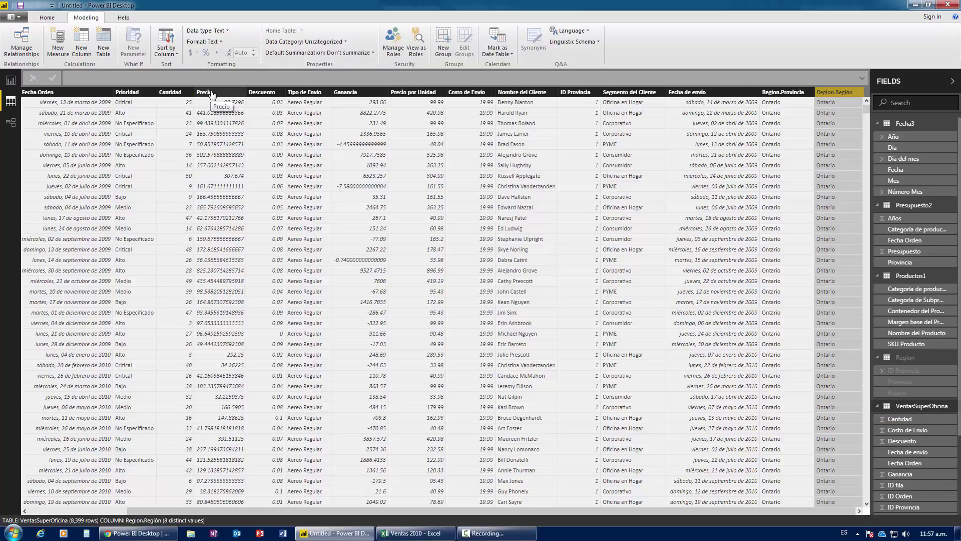
left_click(81, 48)
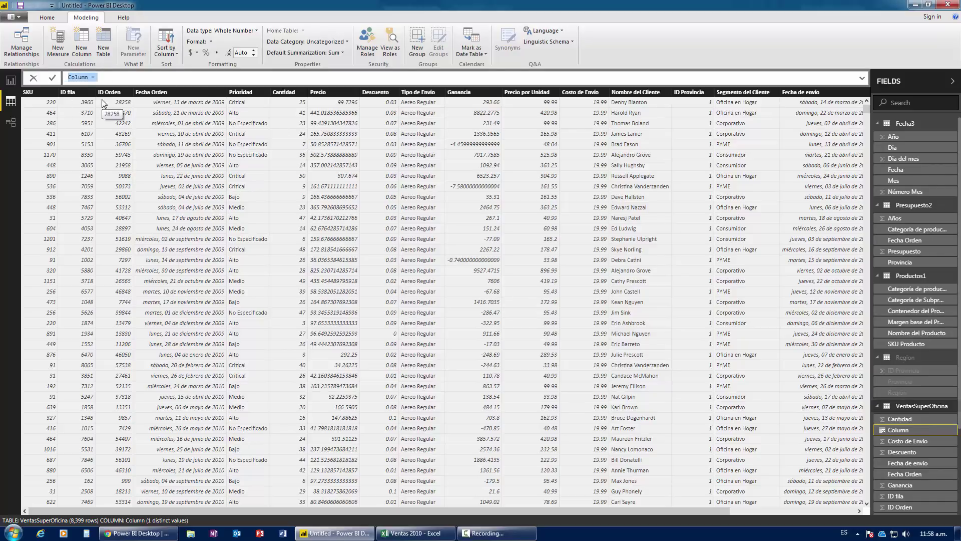
- Define the column as Ventas Totales = VentasSuperOficina[Cantidad]*VentasSuperOficina[Precio por Unidad]
key("BackSpace")
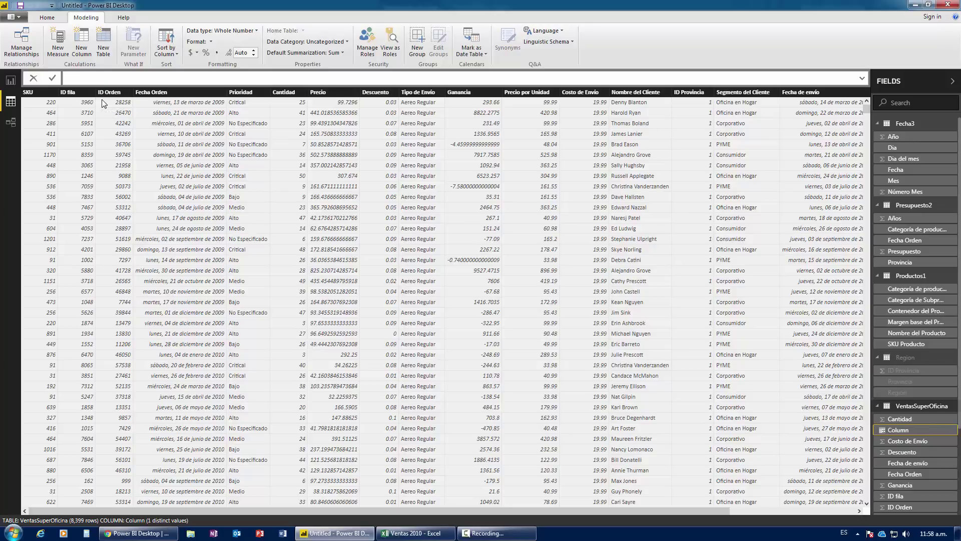
type("V")
type("entas Totals")
key("BackSpace")
key("BackSpace")
type("es ")
type("= ")
type("Cant")
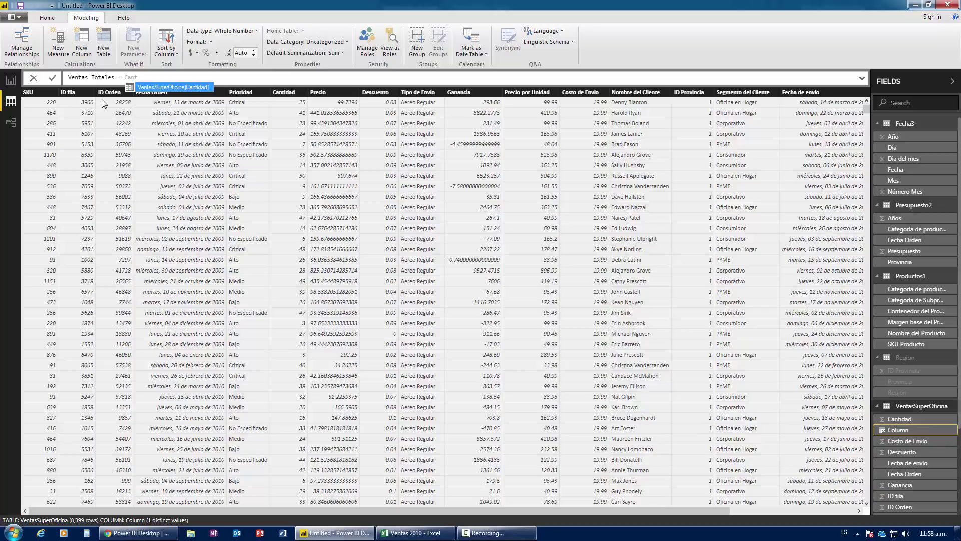
left_click(194, 89)
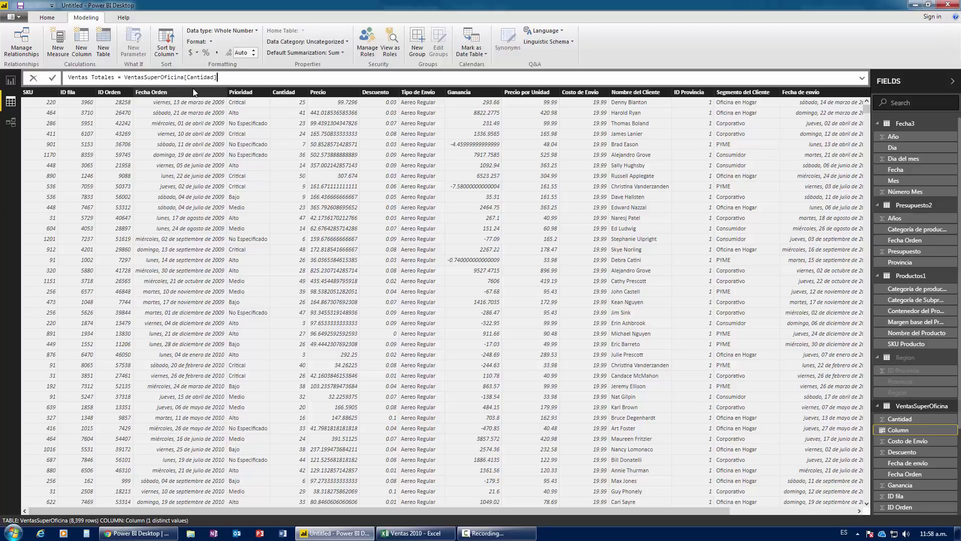
type("*")
type("Precio")
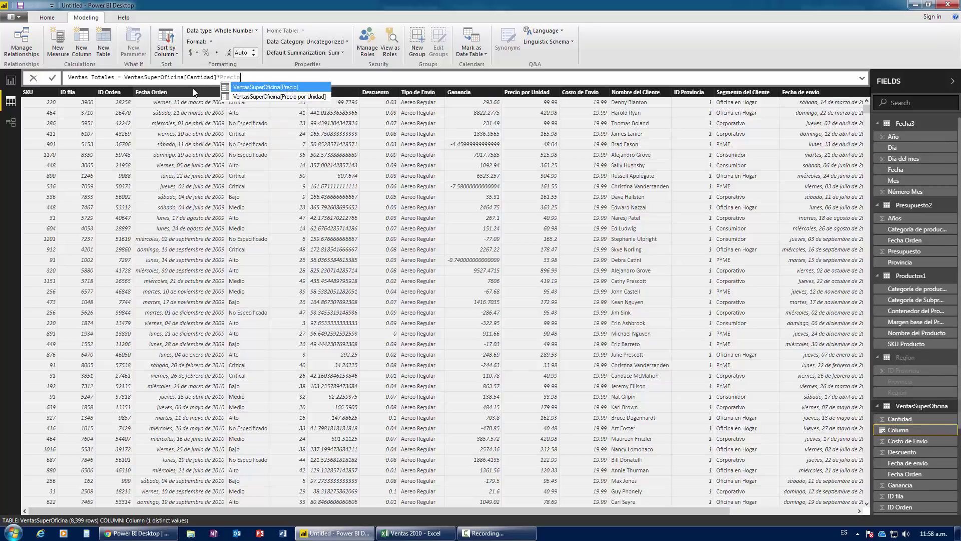
key("Down")
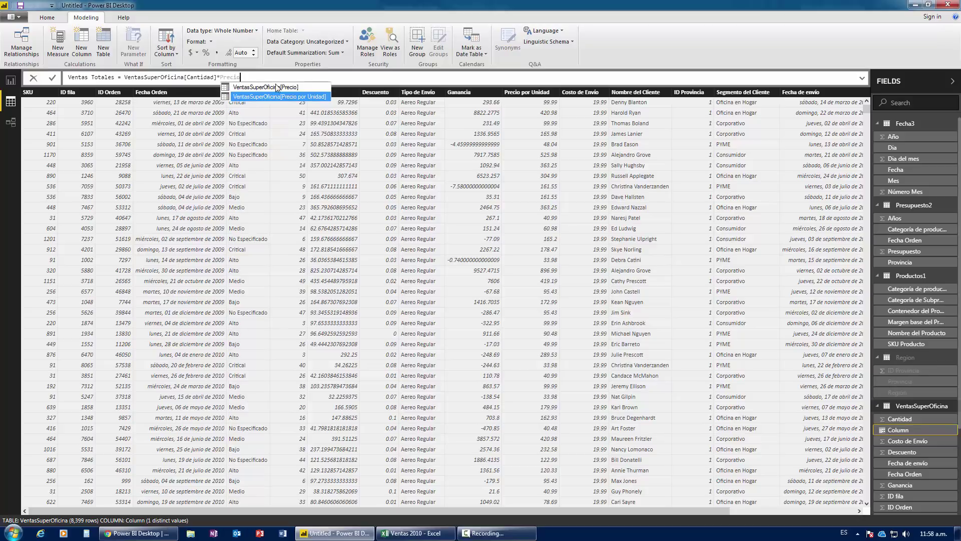
left_click(270, 97)
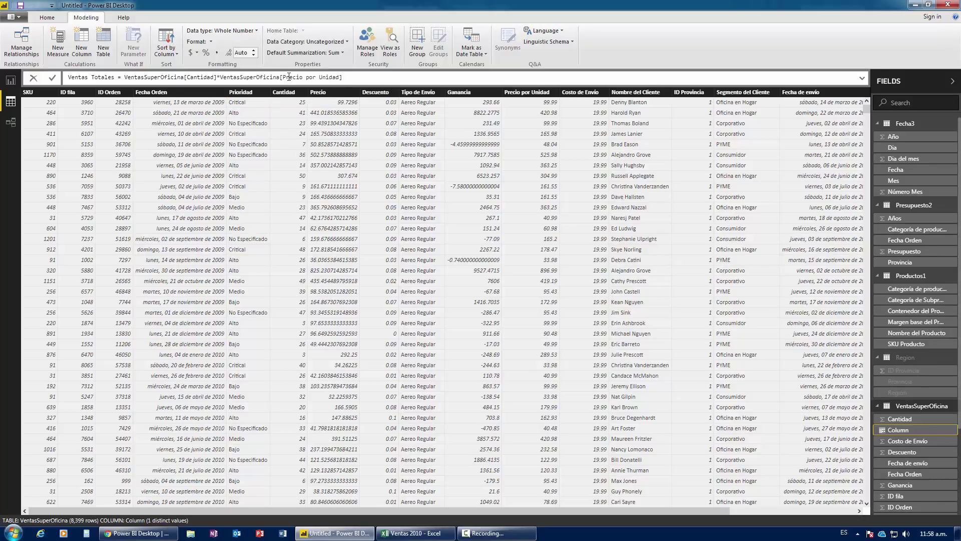
key("Return")
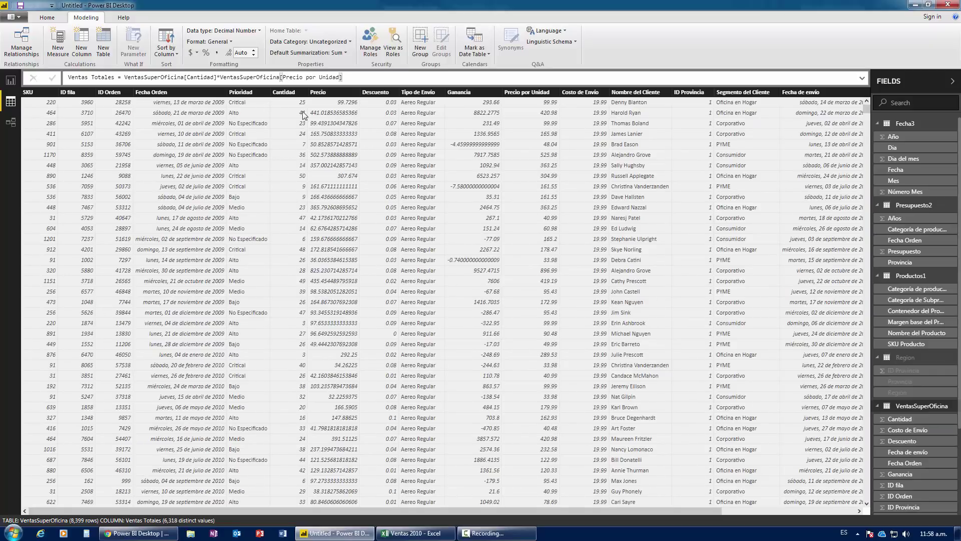
left_click_drag(666, 510, 804, 520)
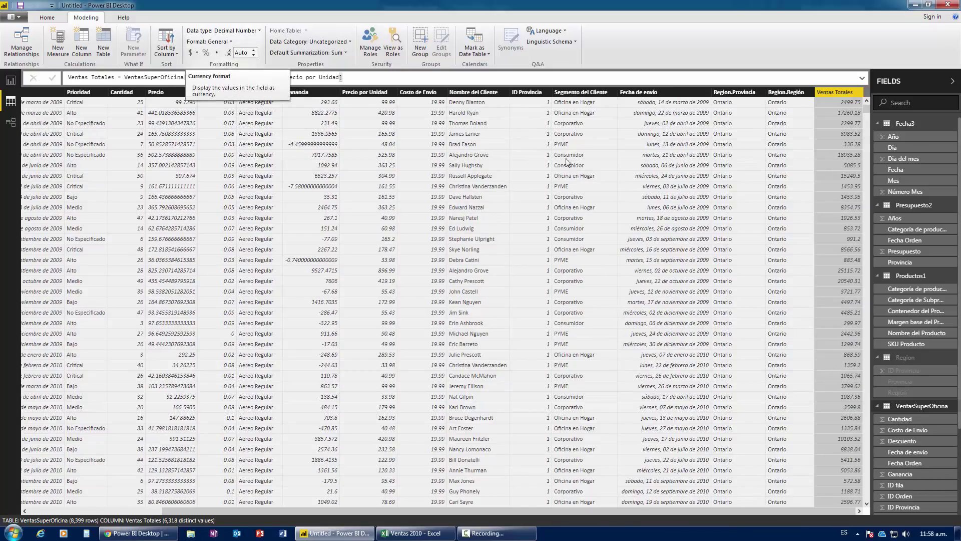
- Format Ventas Totales as $ English (United States) currency and return to the report
left_click(192, 53)
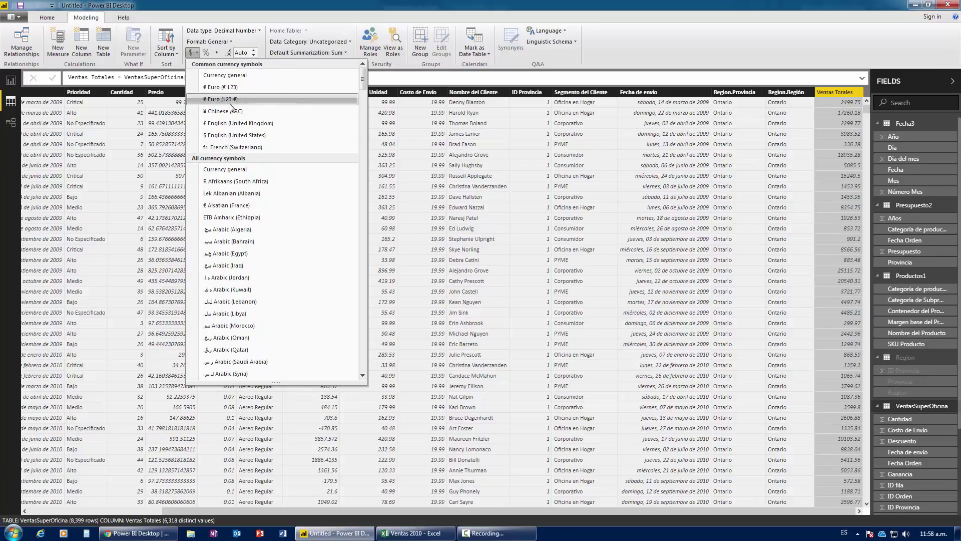
left_click(228, 136)
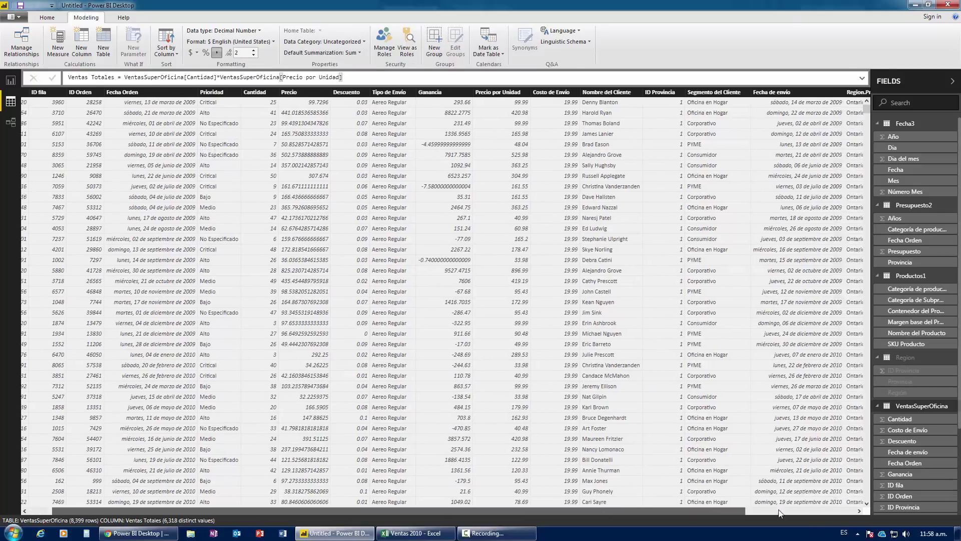
left_click_drag(605, 510, 741, 510)
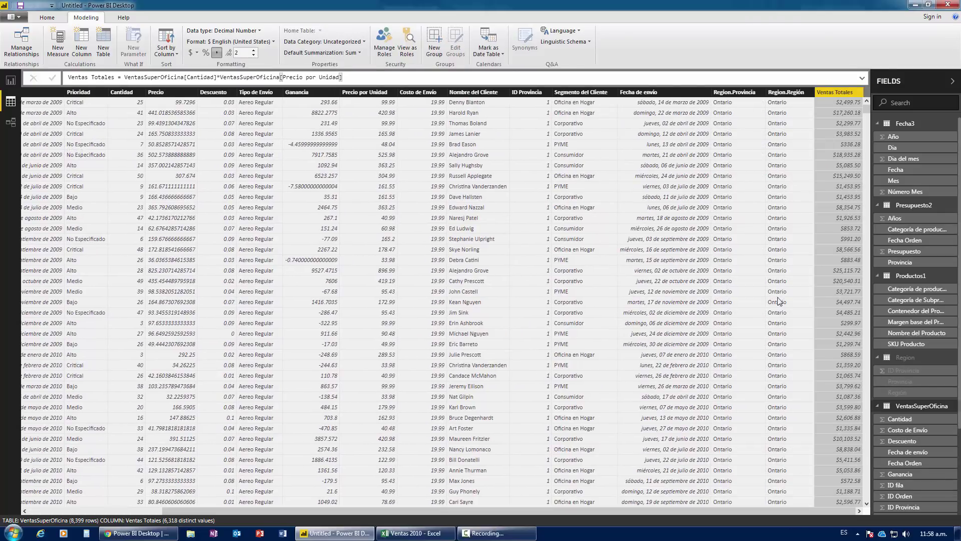
left_click(12, 81)
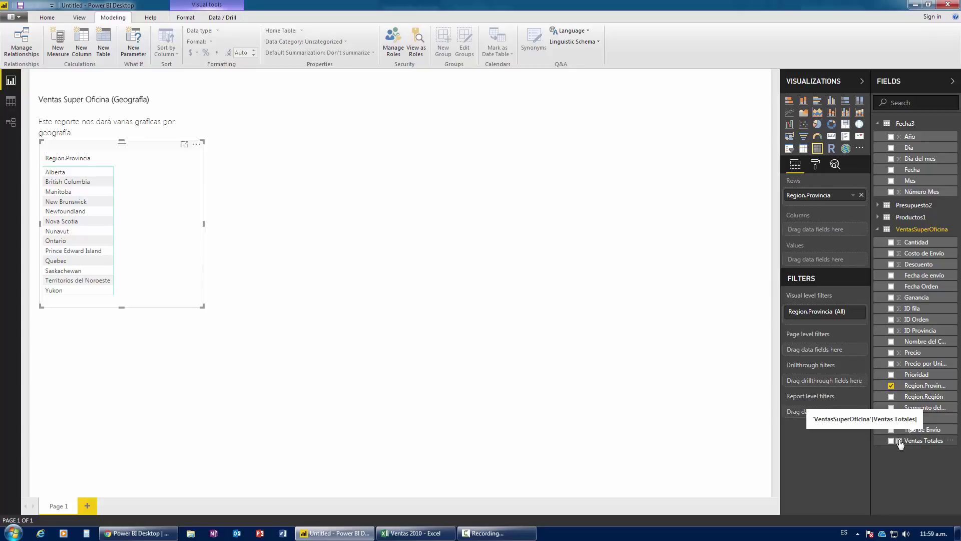
- Add Ventas Totales to the province matrix and enlarge it to show the $15,507,073.84 total
mouse_move(899, 444)
left_mouse_down()
mouse_move(830, 320)
mouse_move(821, 259)
left_mouse_up()
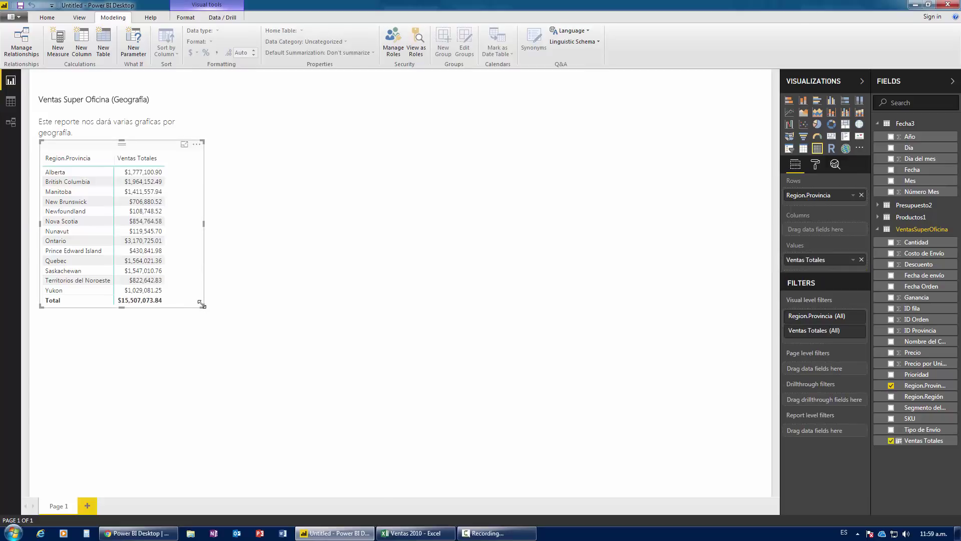
mouse_move(201, 304)
left_mouse_down()
mouse_move(205, 320)
mouse_move(185, 314)
left_mouse_up()
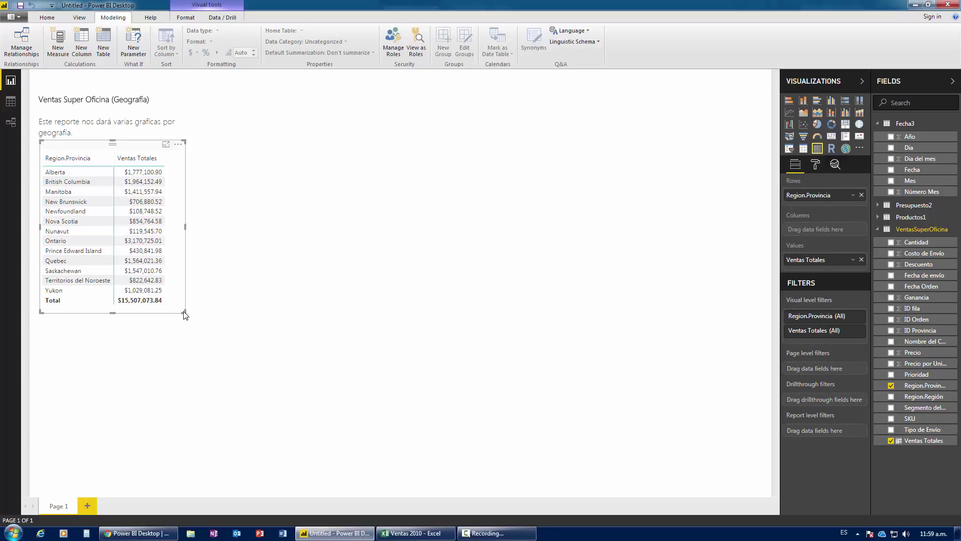
left_click(255, 337)
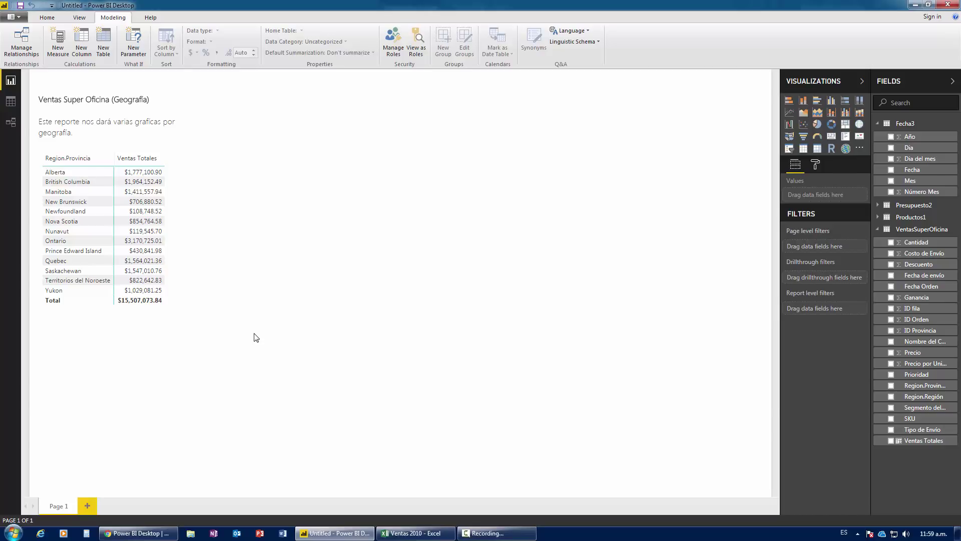
- Switch to the VentasSuperOficina data grid to view the Ventas Totales dollar values
left_click(10, 101)
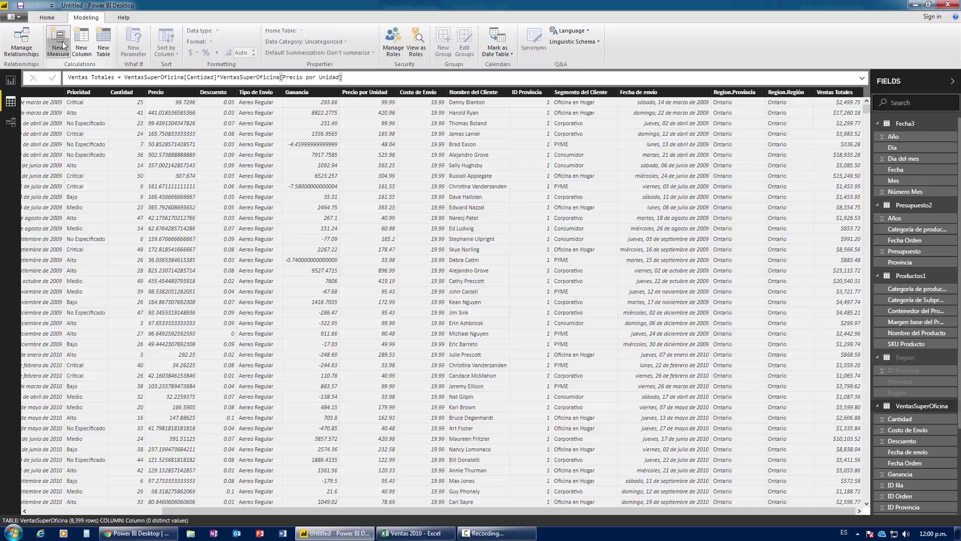
- Create the measure Ventas Totales en CAD = SUMX(VentasSuperOficina, Cantidad * Precio por Unidad)
left_click(59, 46)
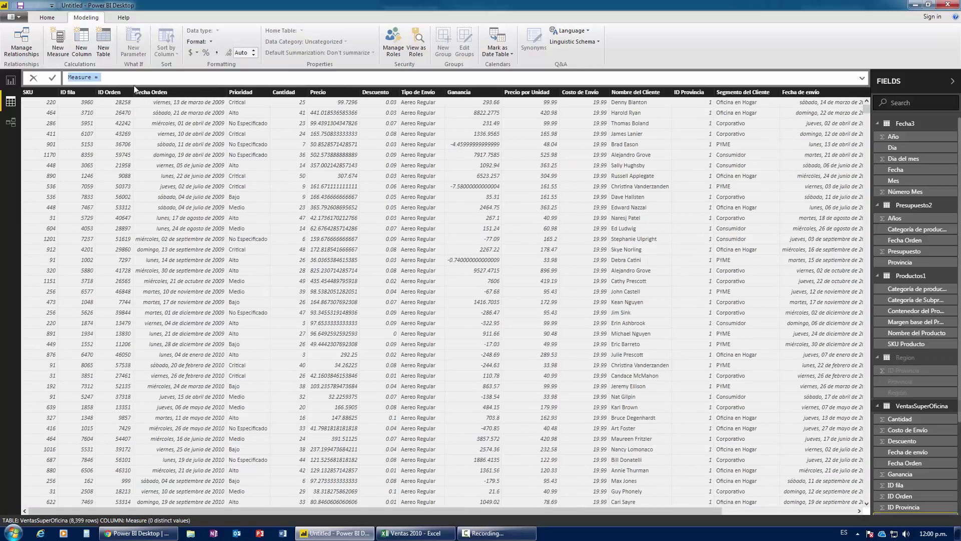
type("Ve")
type("ntas Totale")
type("s")
key("BackSpace")
type("sumx(")
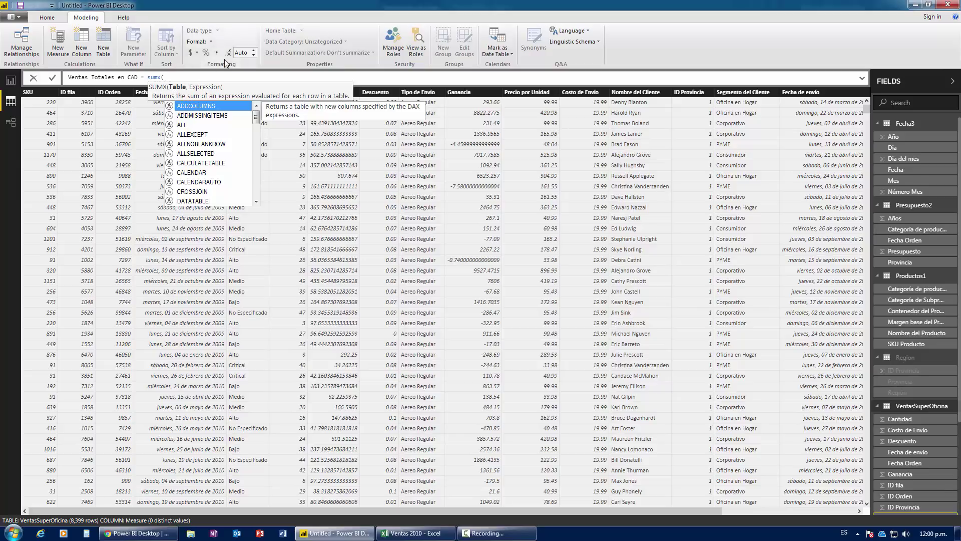
type("VentasSuperOficina,")
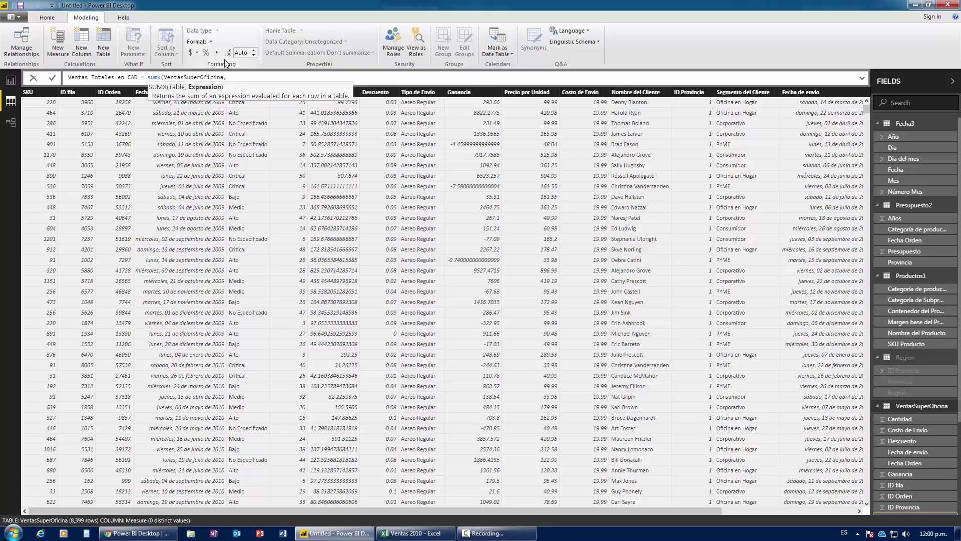
type("ca")
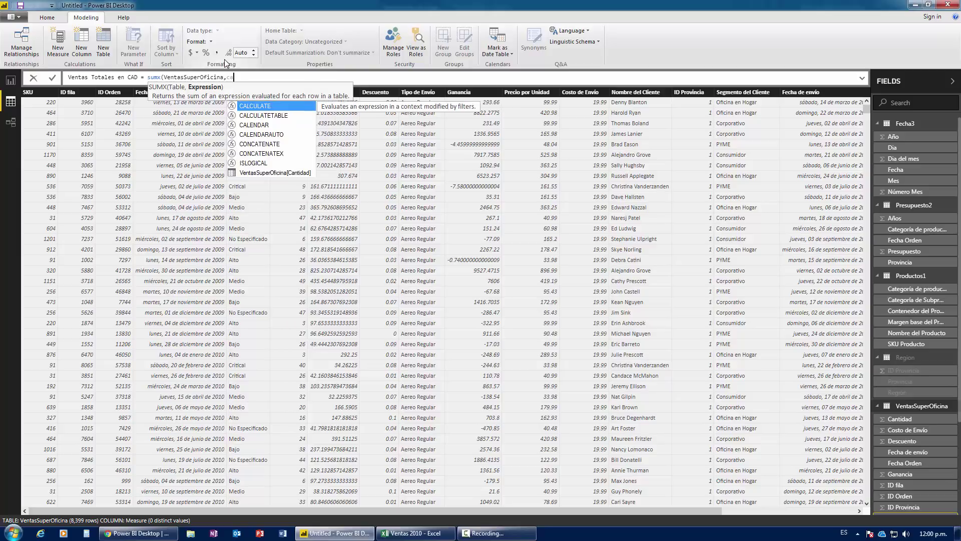
type("ntidad")
key("Tab")
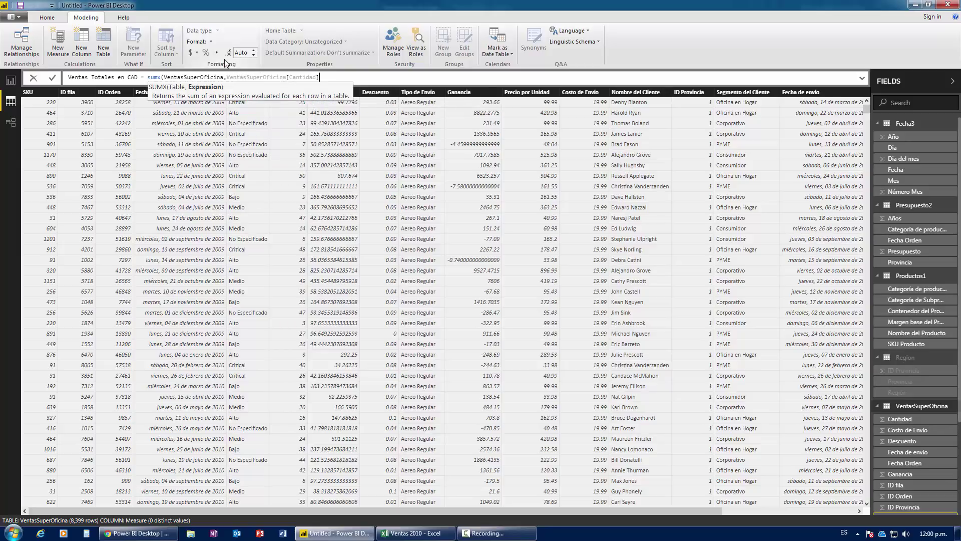
type("*pre")
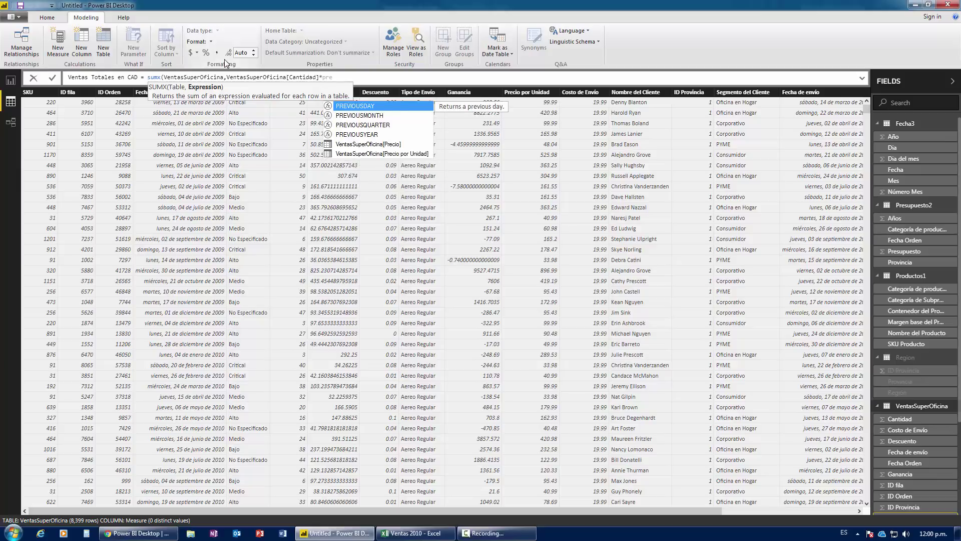
key("Down")
key("Down")
key("Down")
key("Down")
key("Down")
key("Tab")
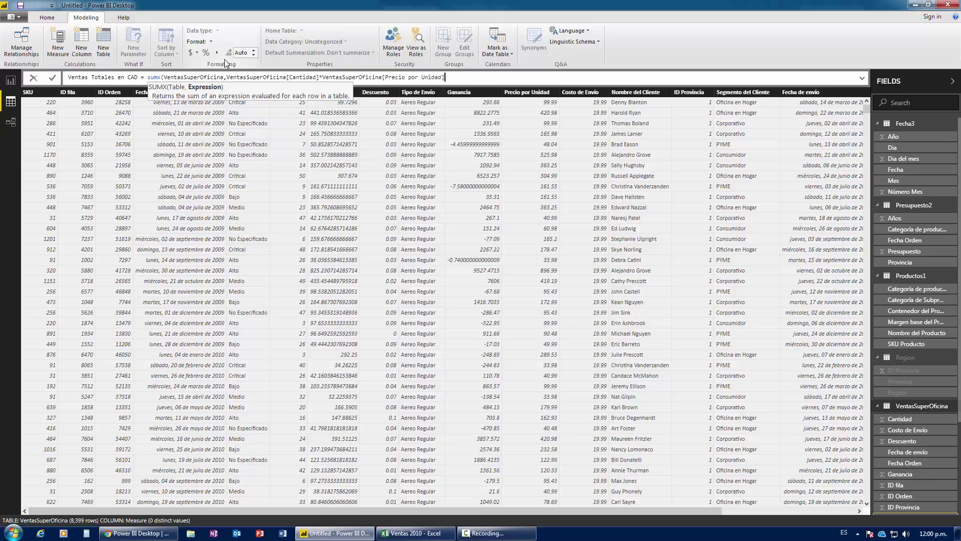
type(")")
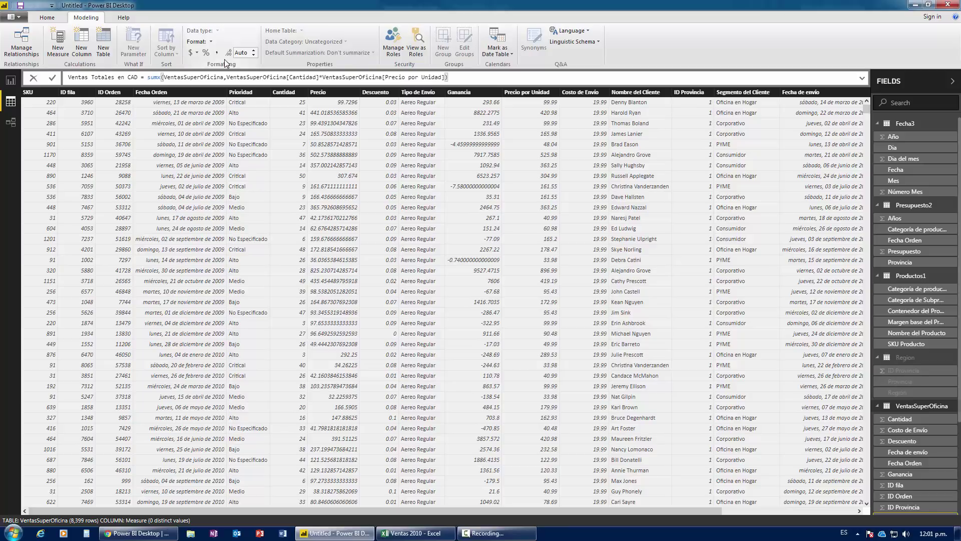
key("Return")
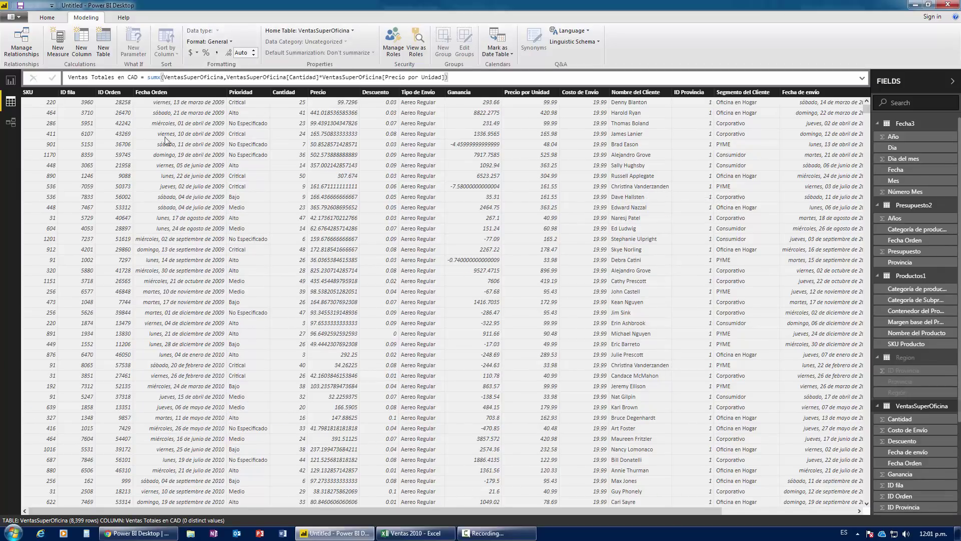
- Swap Ventas Totales for Ventas Totales en CAD in the provinces table, then return to Data view
left_click(10, 81)
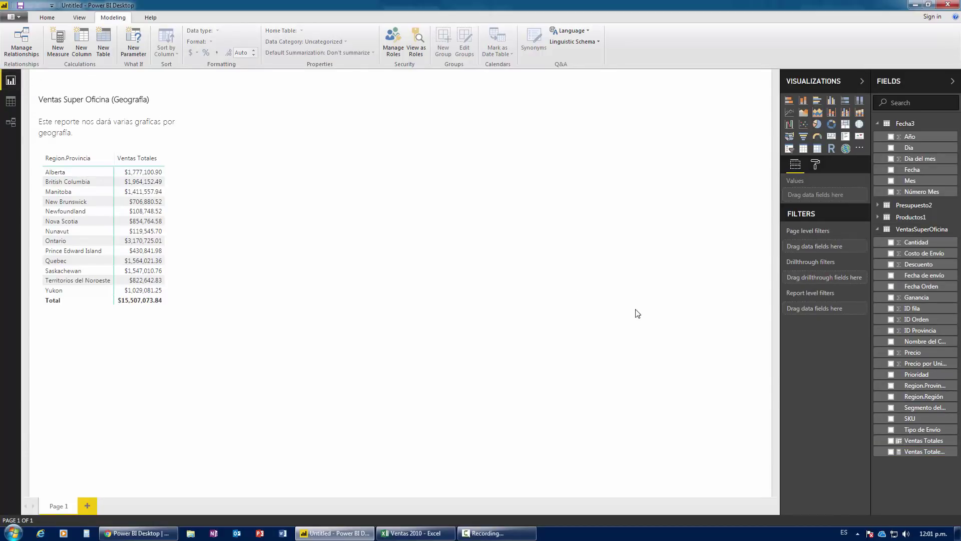
mouse_move(922, 451)
mouse_move(112, 225)
left_click(112, 147)
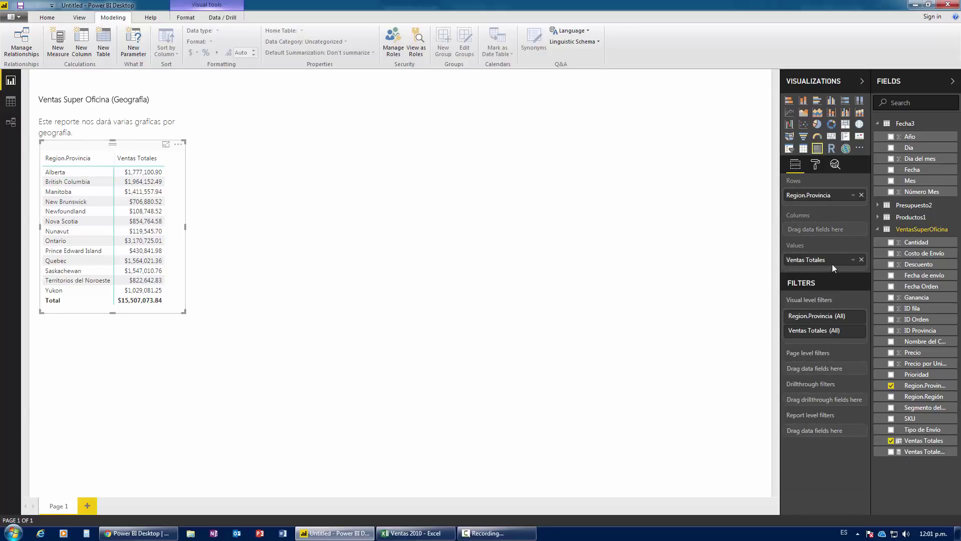
left_click(862, 260)
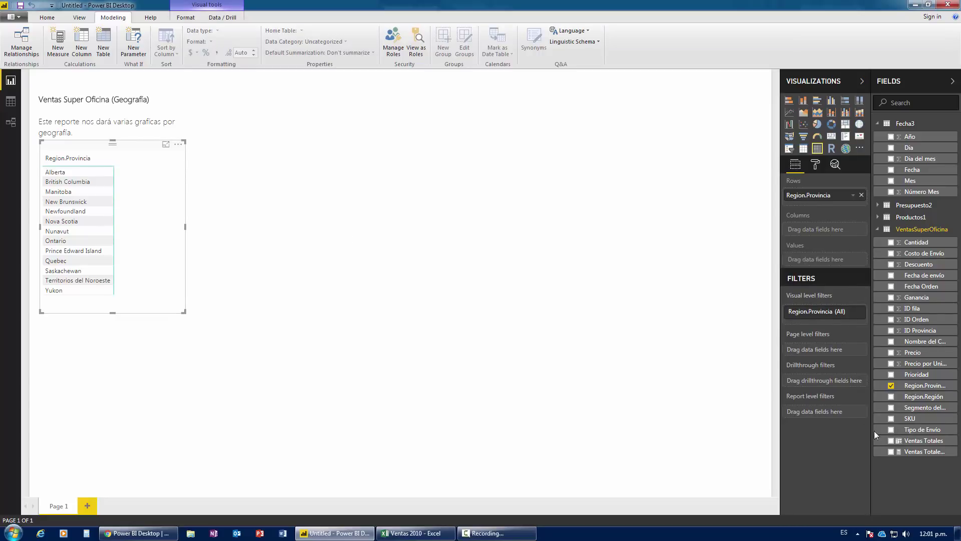
left_click_drag(916, 452, 821, 265)
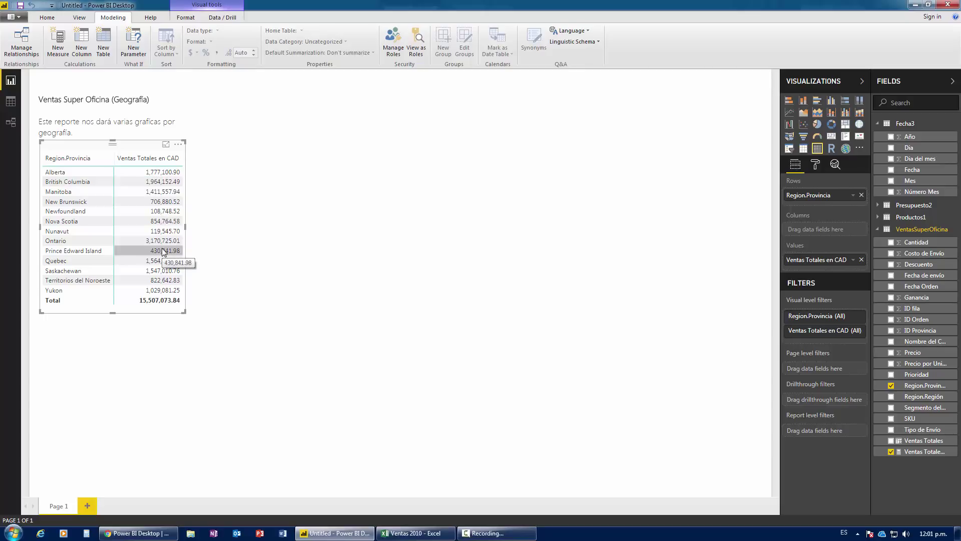
left_click(185, 18)
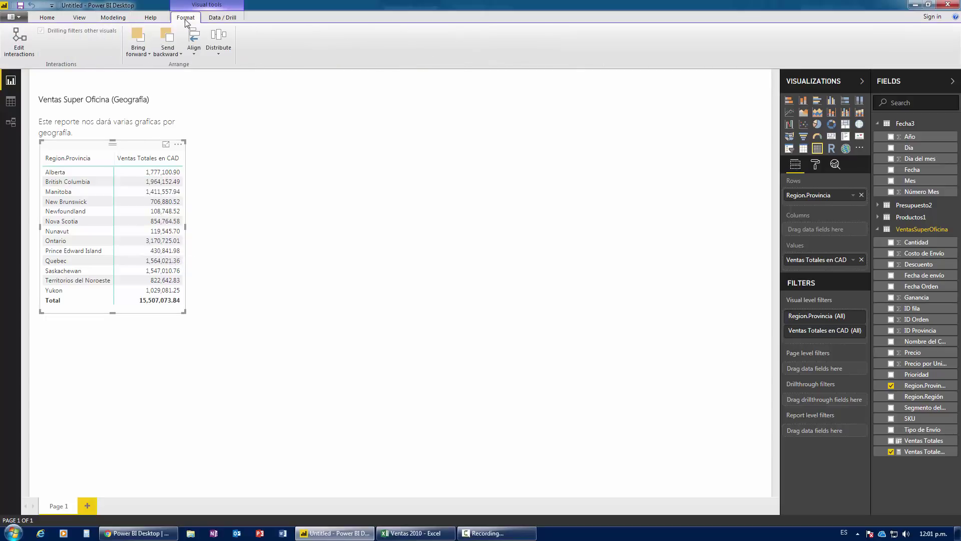
left_click(112, 18)
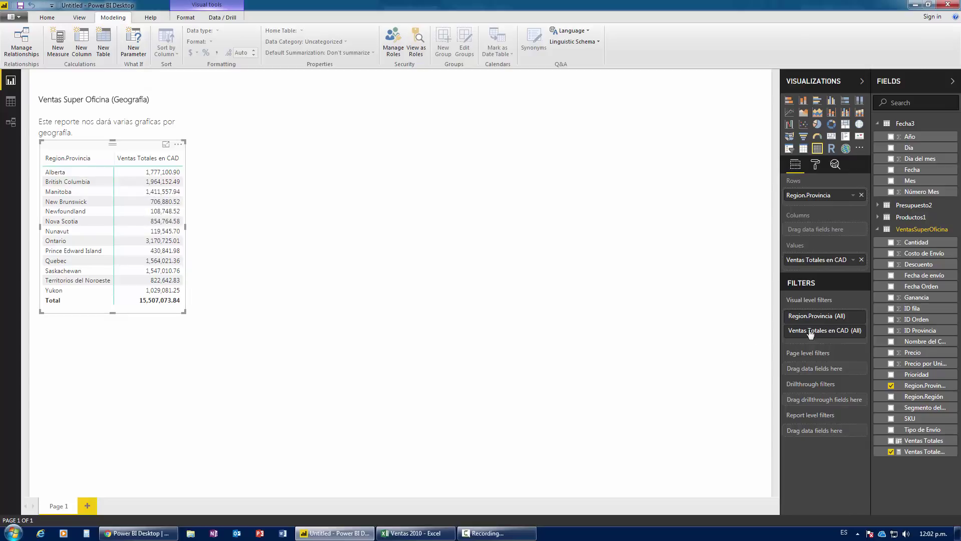
left_click(11, 102)
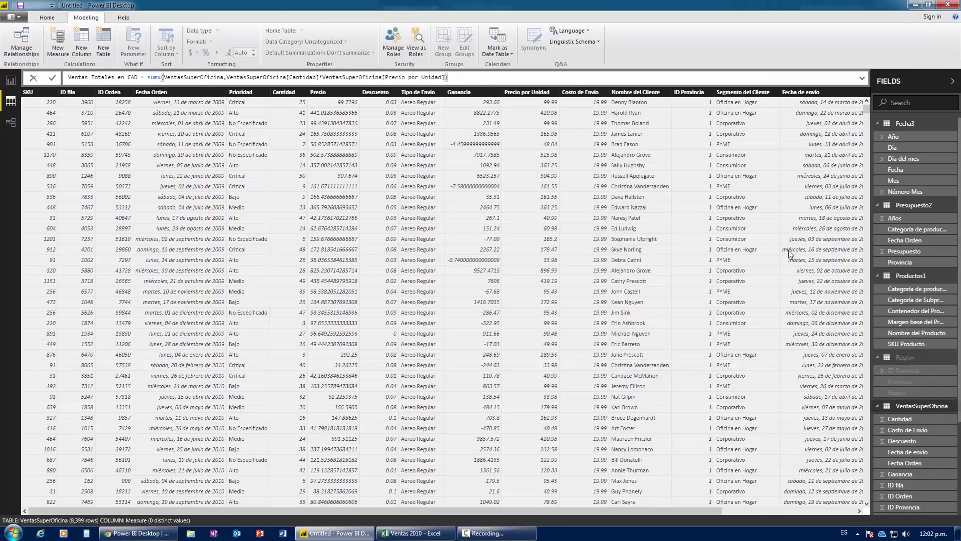
- Open and close the Ventas Totales en CAD measure's options menu, then return to the report page
scroll(903, 501, "down", 3)
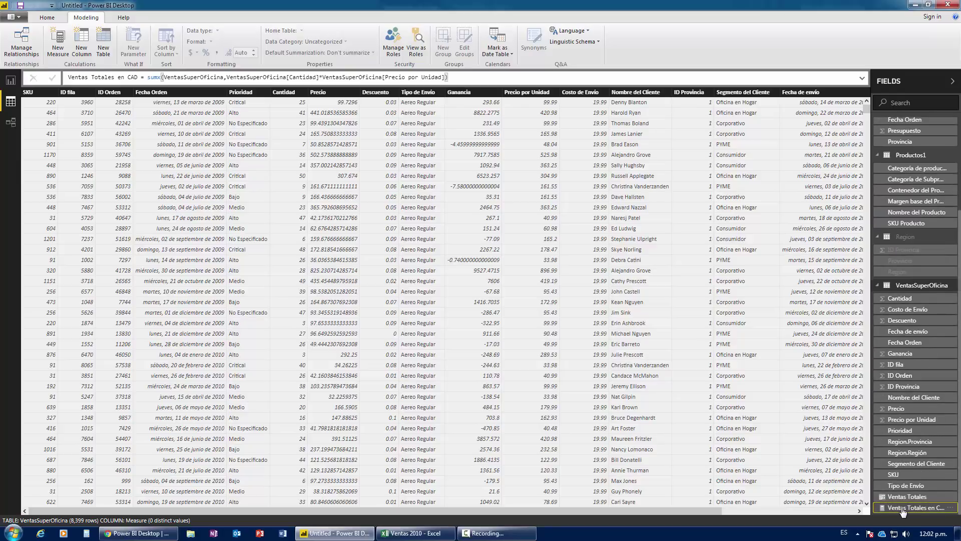
left_click(949, 507)
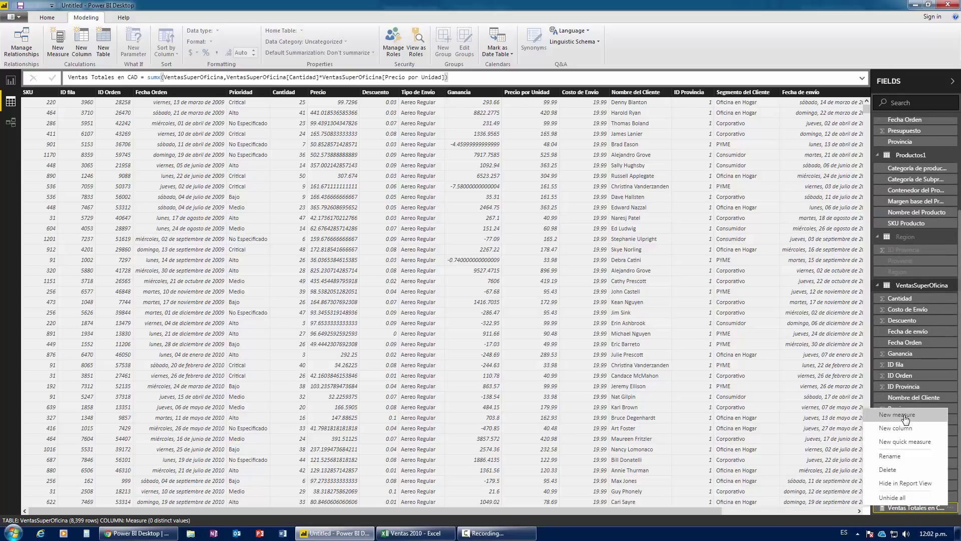
left_click(949, 509)
left_click(11, 80)
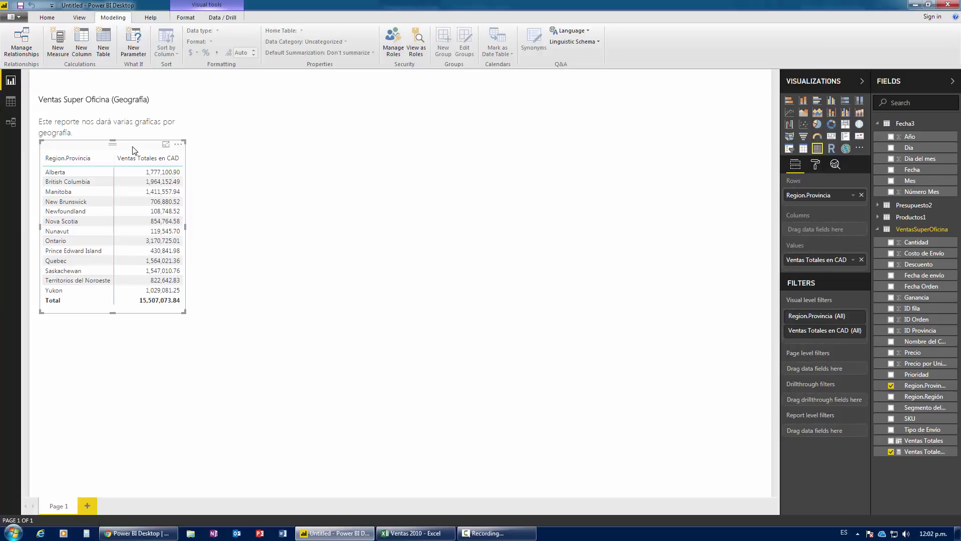
- Delete the provinces table and add a large line chart in its place
left_click_drag(132, 150, 561, 203)
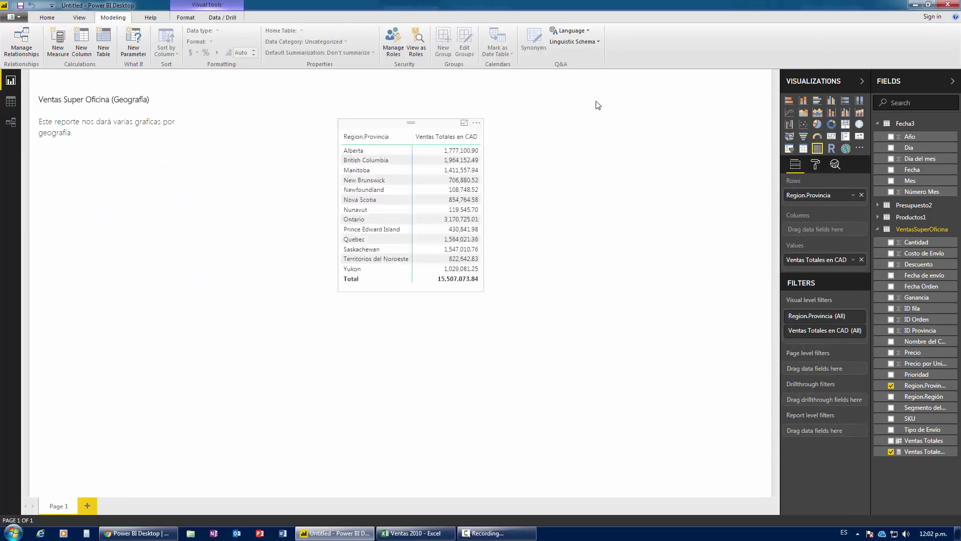
key("Delete")
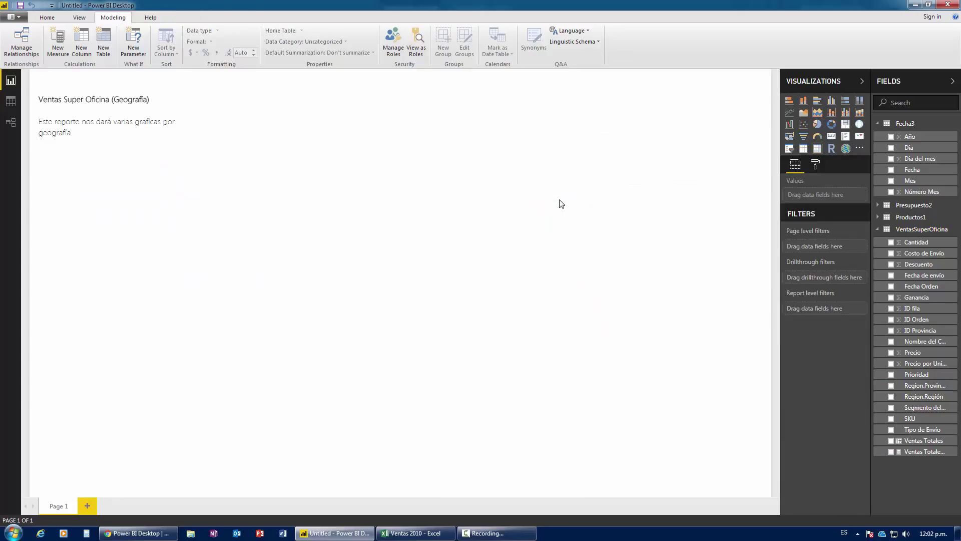
left_click(791, 116)
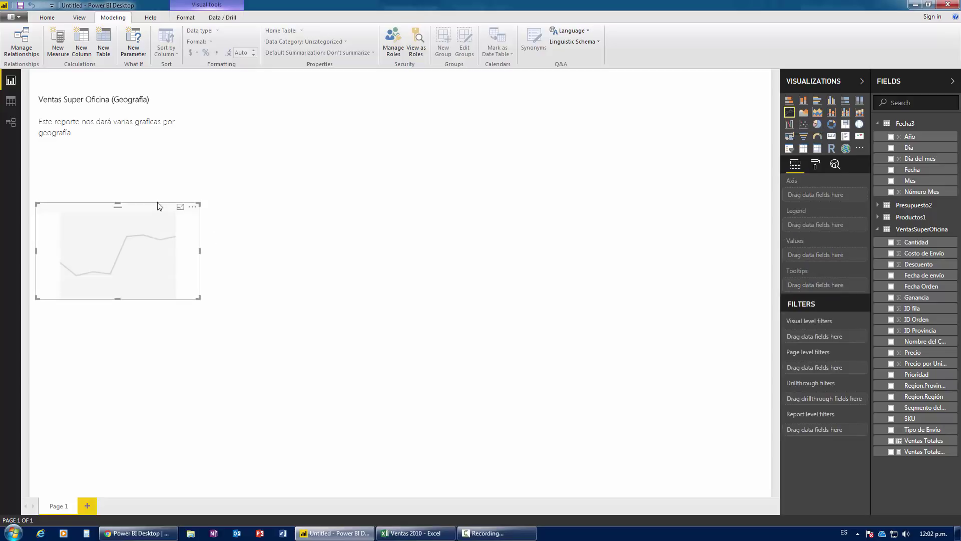
left_click_drag(154, 213, 154, 165)
left_click_drag(199, 250, 462, 381)
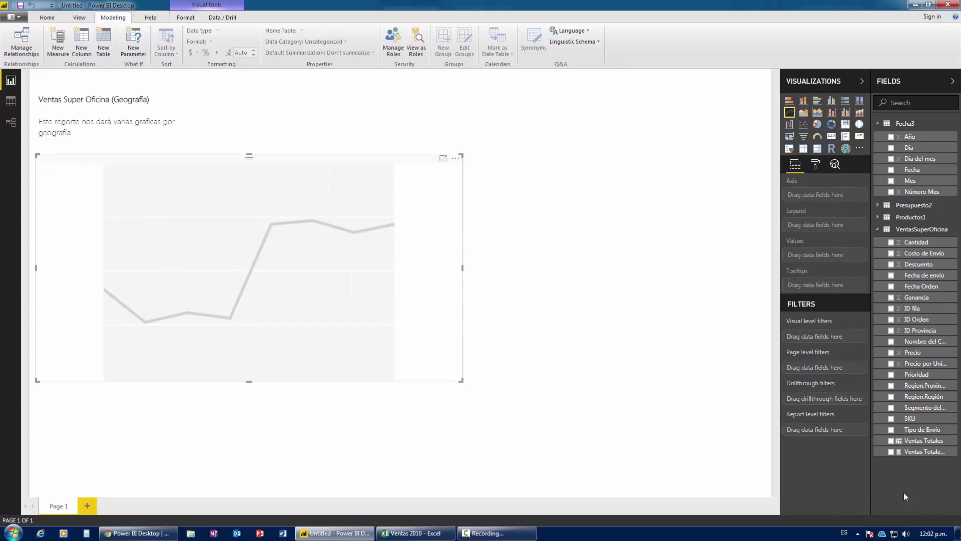
- Plot Ventas Totales en CAD in the line chart with Año as legend and Mes on the axis
left_click_drag(922, 451, 827, 263)
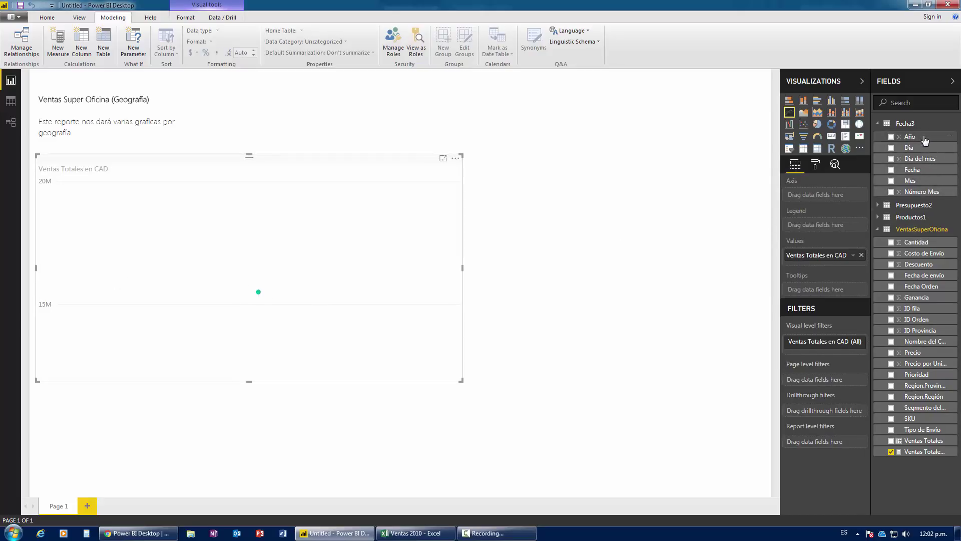
left_click_drag(910, 136, 832, 202)
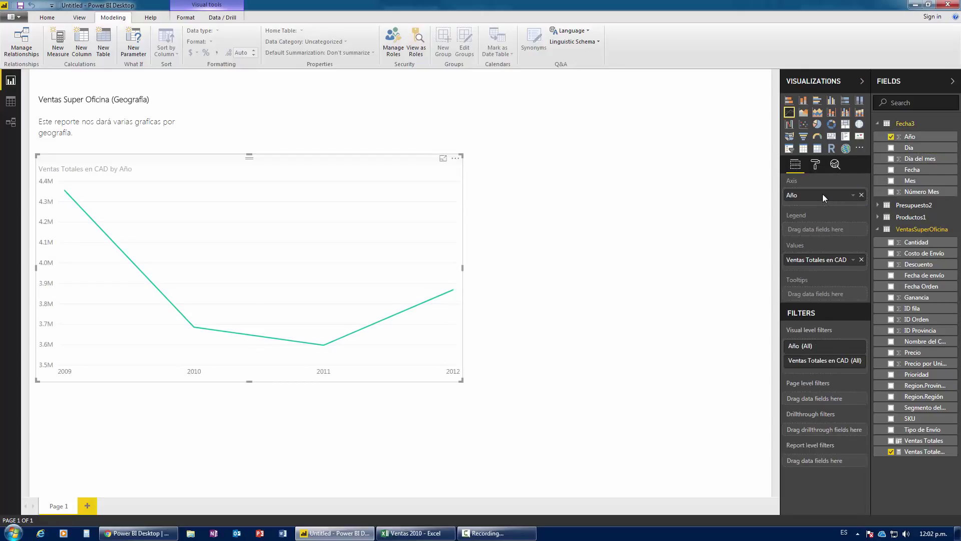
left_click_drag(822, 194, 843, 227)
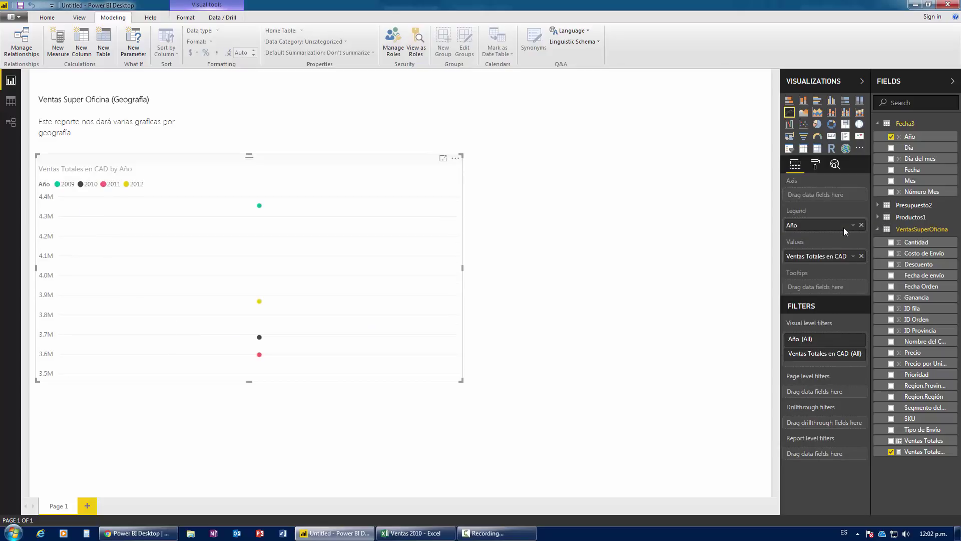
mouse_move(912, 182)
left_click_drag(915, 187, 823, 195)
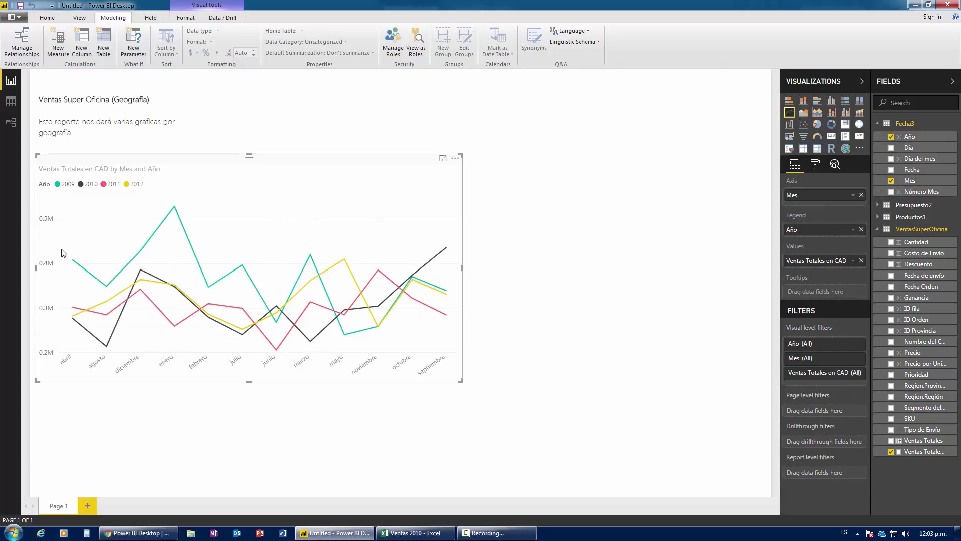
left_click_drag(98, 159, 99, 145)
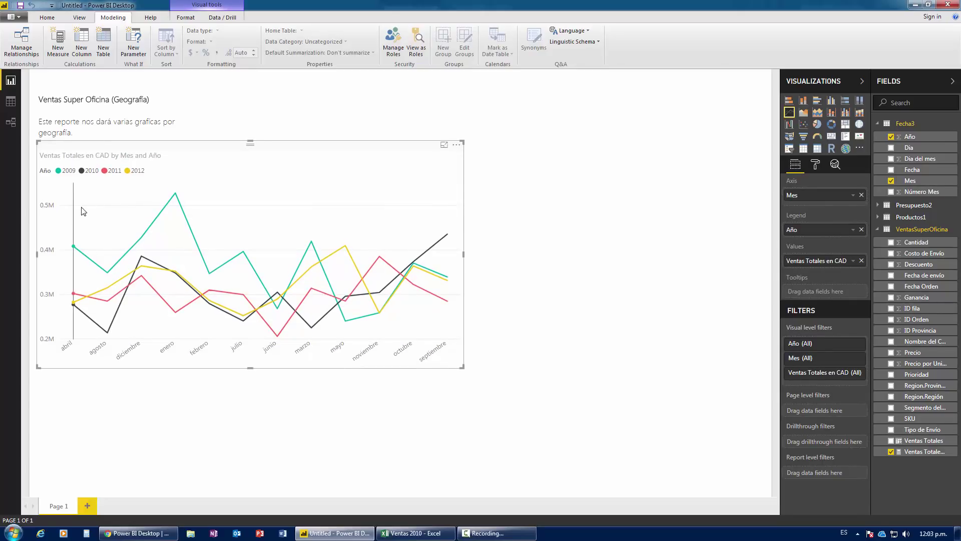
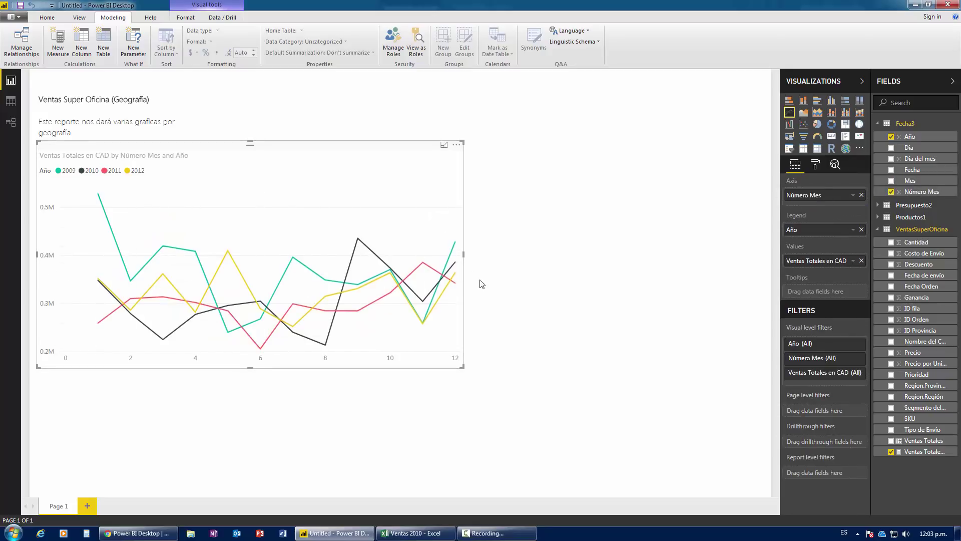
- Widen the monthly sales line chart to the right
left_click_drag(466, 258, 476, 253)
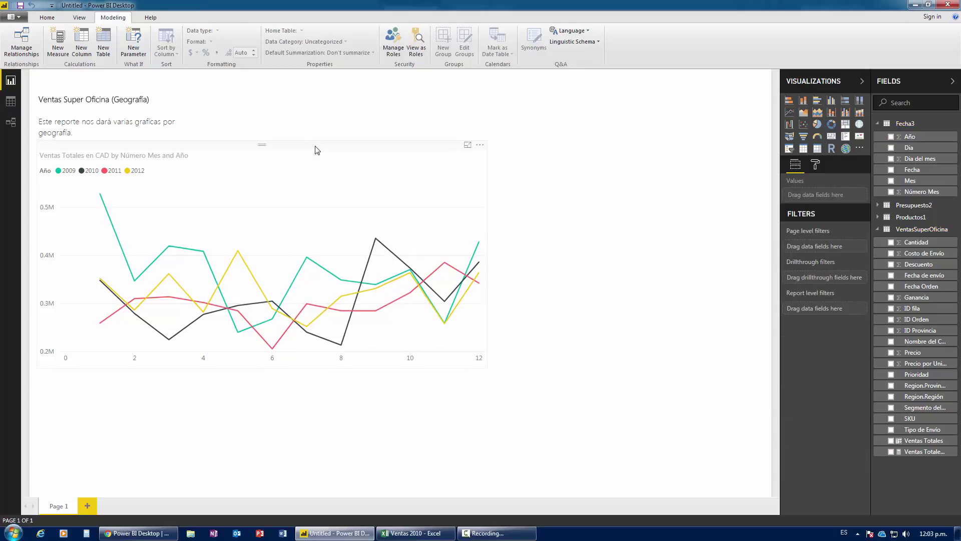
left_click_drag(316, 148, 317, 155)
left_click(613, 290)
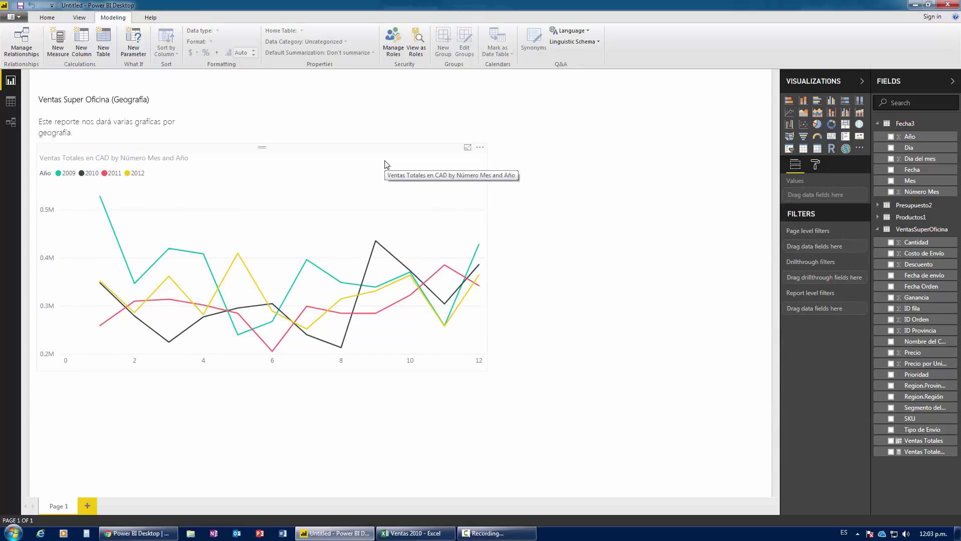
- Add Mes to the line chart's axis under Número Mes, drilling down and back up to month numbers
left_click(351, 160)
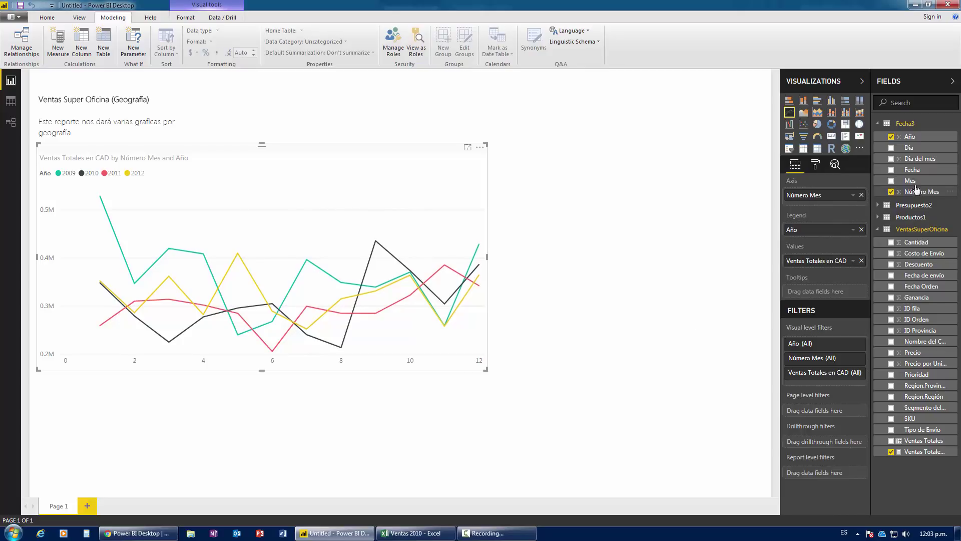
left_click_drag(910, 180, 819, 206)
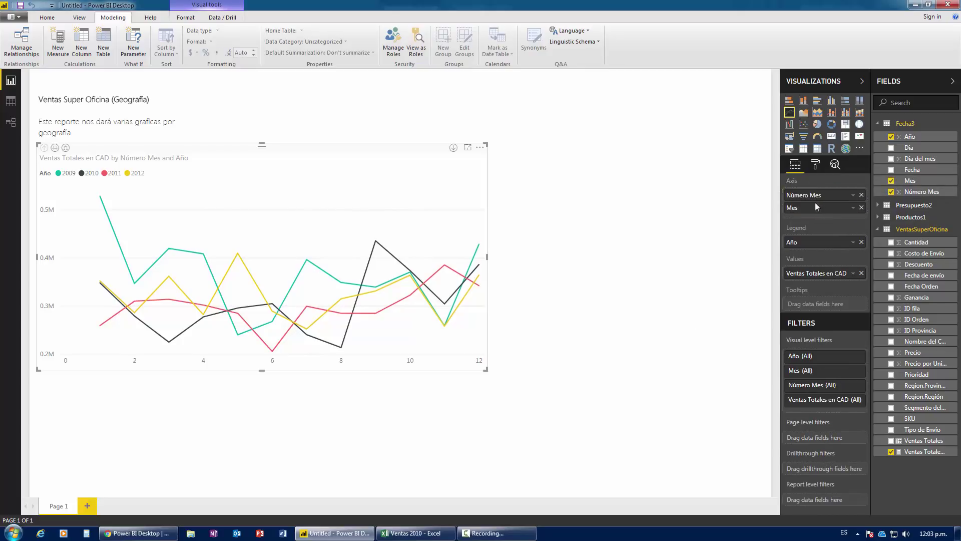
left_click(54, 148)
left_click(44, 148)
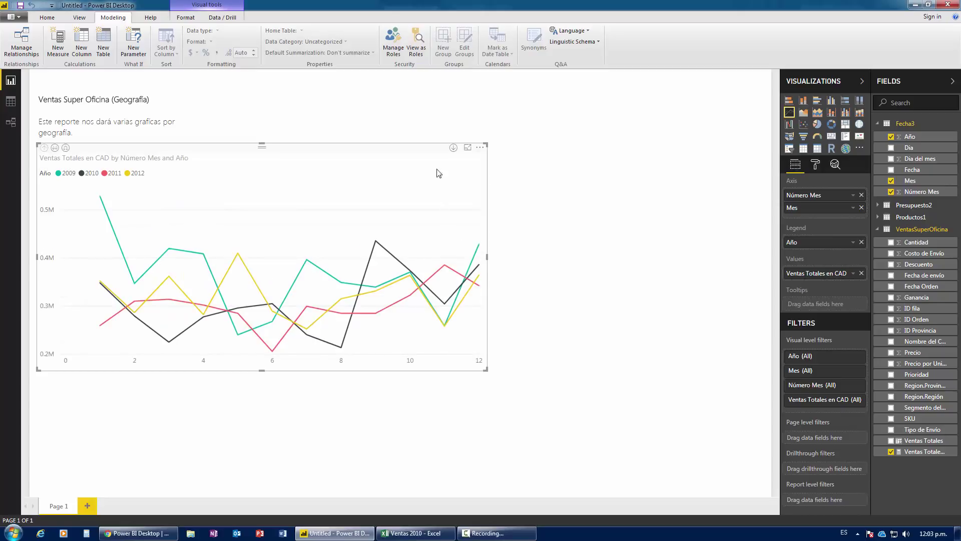
left_click_drag(323, 150, 323, 147)
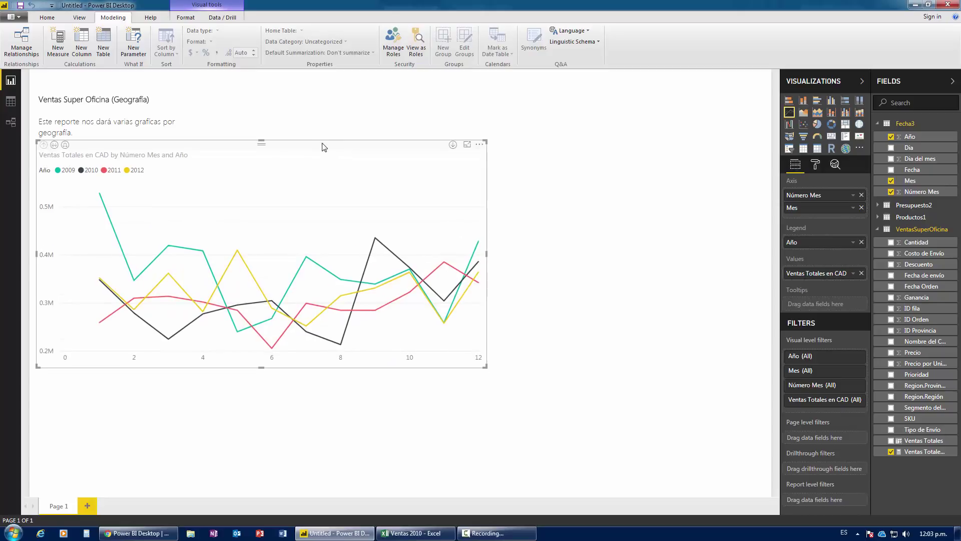
left_click(542, 185)
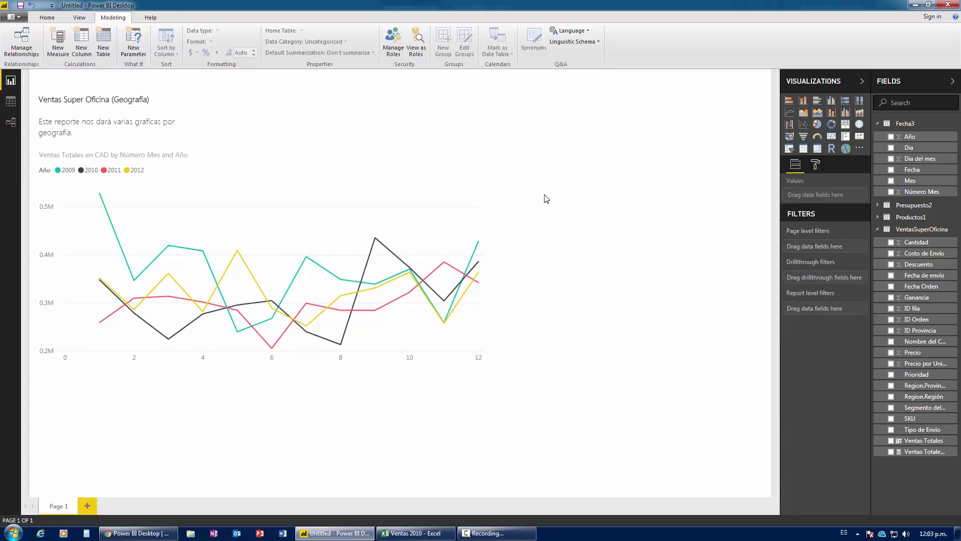
- Add a column chart of Ventas Totales en CAD by Tipo de Envío below the line chart
left_click(789, 99)
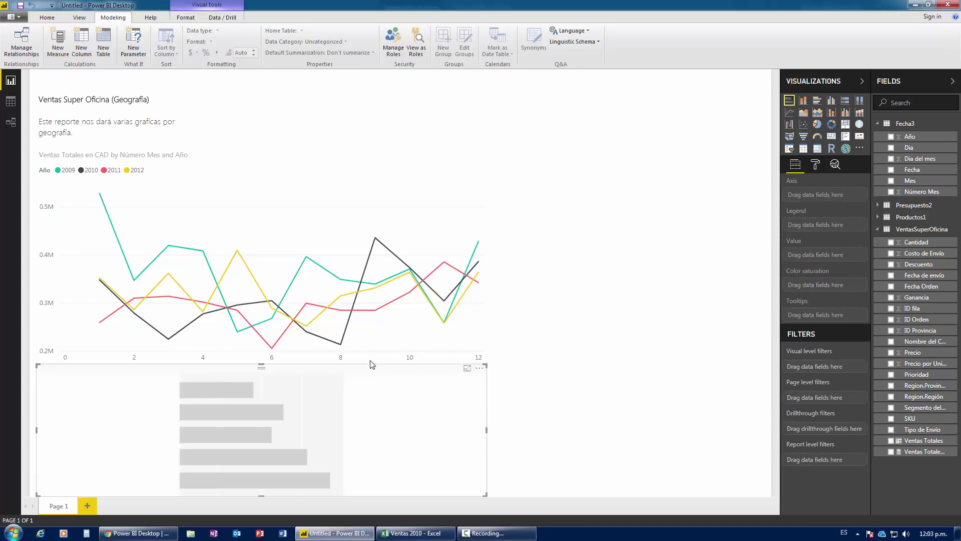
key("Delete")
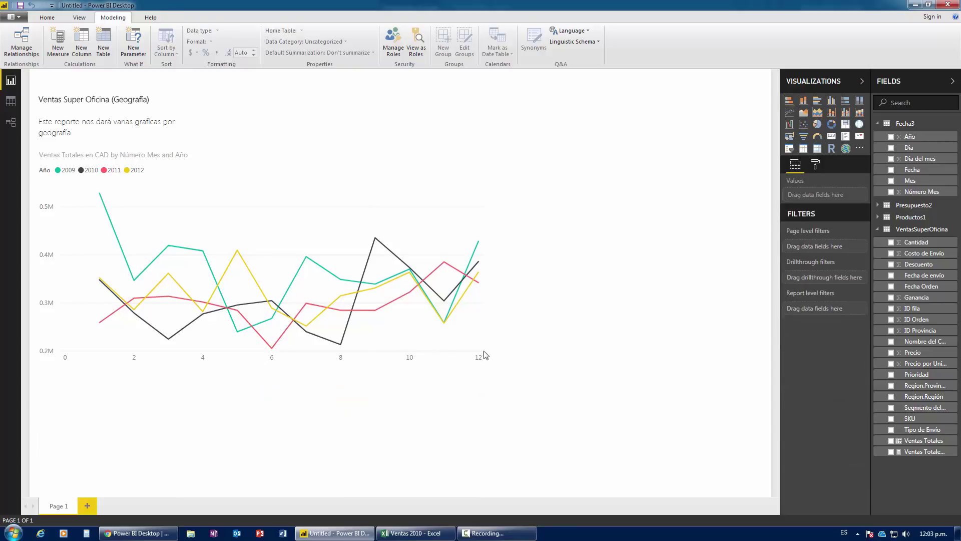
left_click(803, 101)
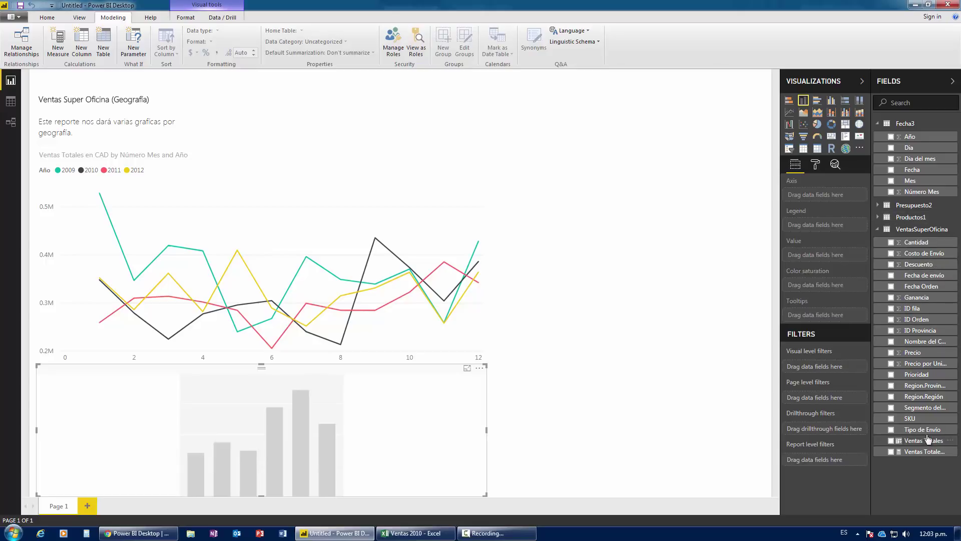
left_click_drag(921, 429, 831, 226)
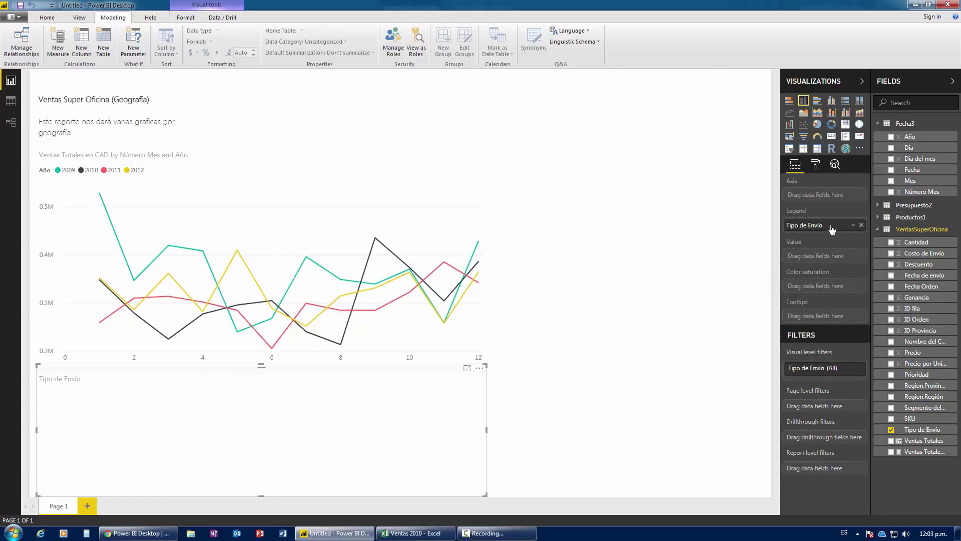
left_click_drag(830, 223, 833, 198)
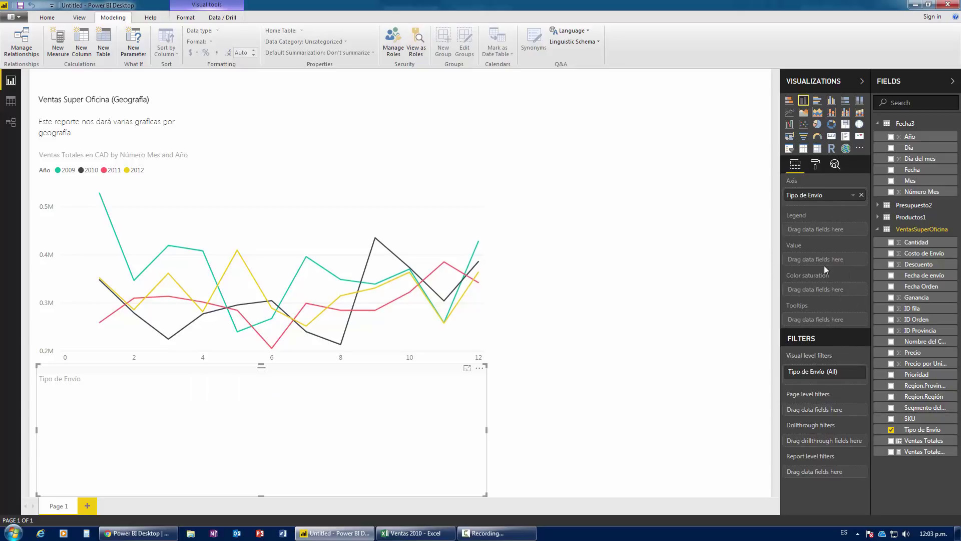
mouse_move(923, 451)
left_mouse_down()
mouse_move(821, 280)
mouse_move(829, 258)
left_mouse_up()
left_click(891, 452)
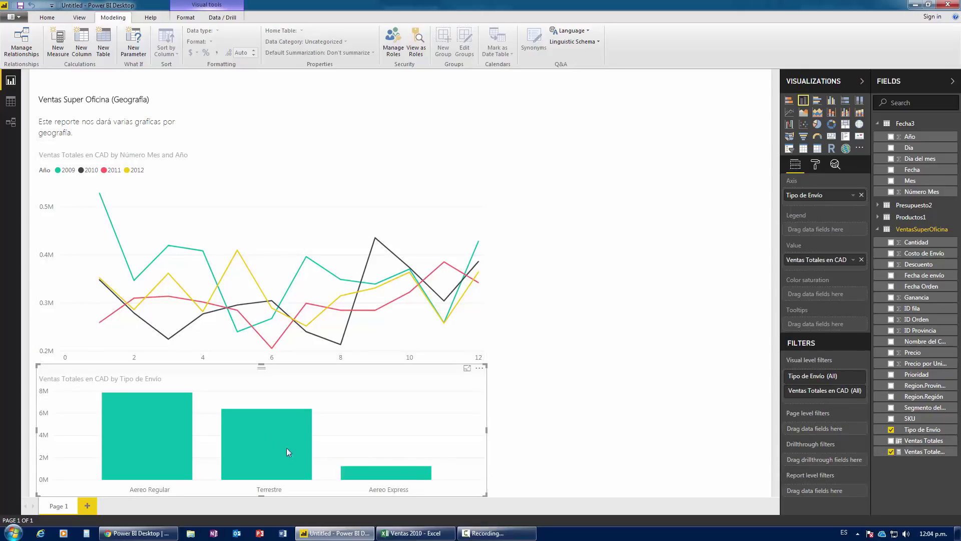
left_click(573, 326)
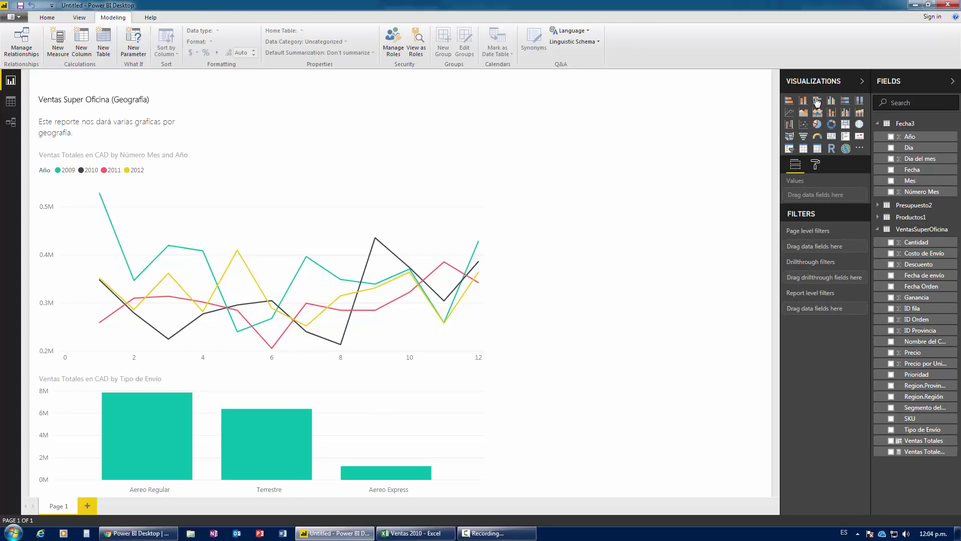
- Add a tall bar chart of Ventas Totales en CAD by Categoría de Subproducto beside the line chart
left_click(817, 100)
left_click_drag(592, 146, 592, 134)
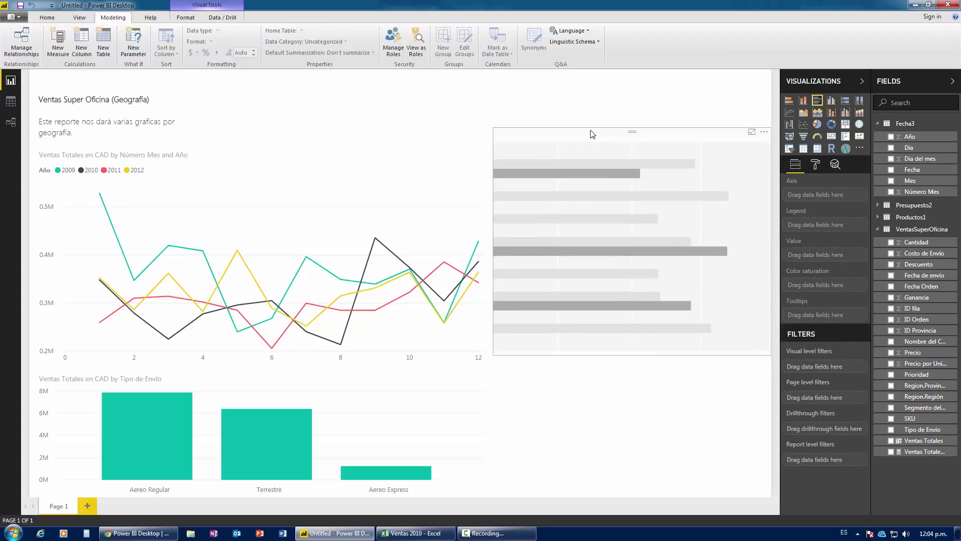
left_click(890, 452)
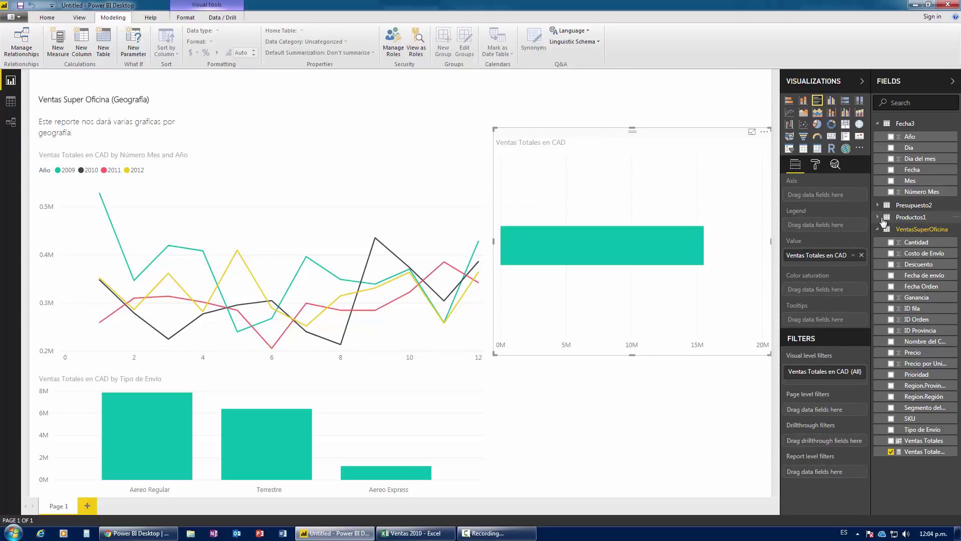
left_click(879, 218)
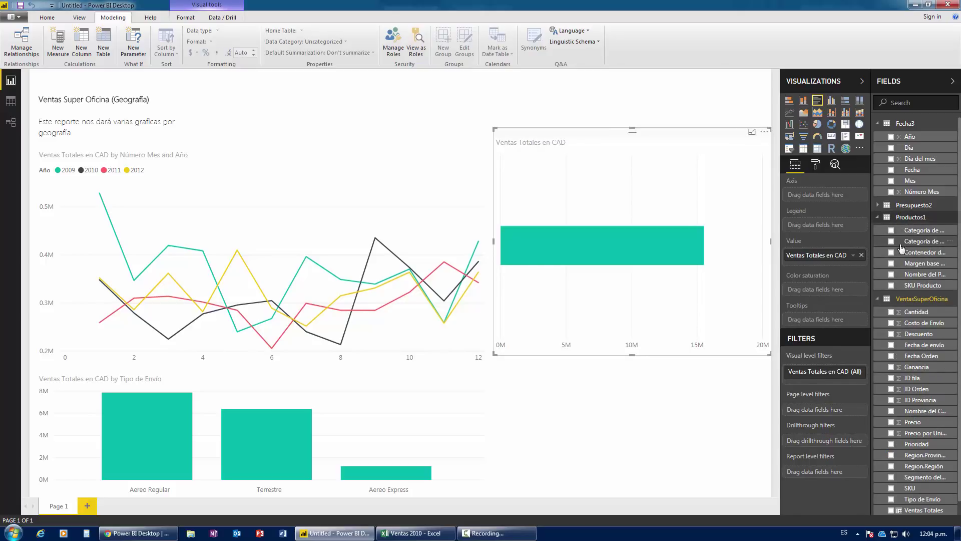
left_click_drag(870, 239, 850, 242)
left_click(870, 241)
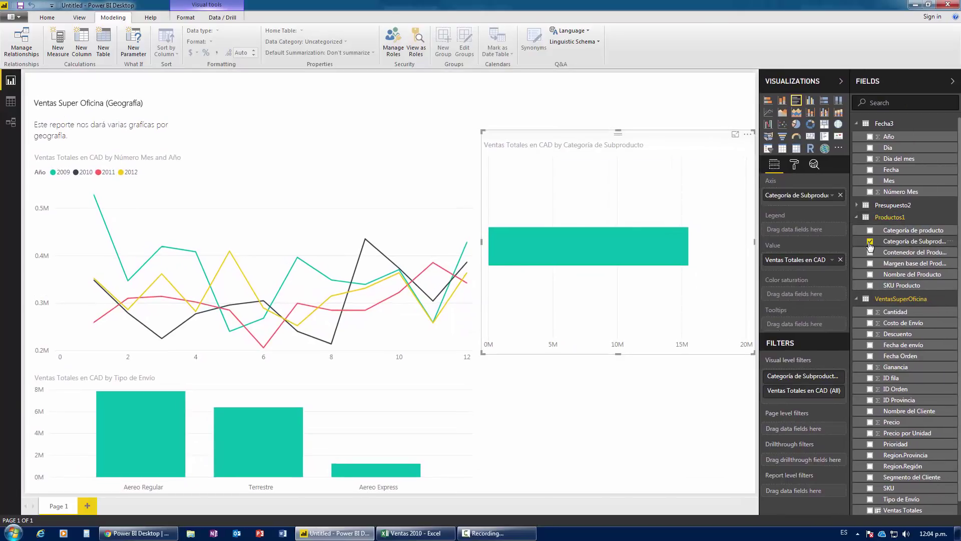
left_click_drag(850, 229, 865, 228)
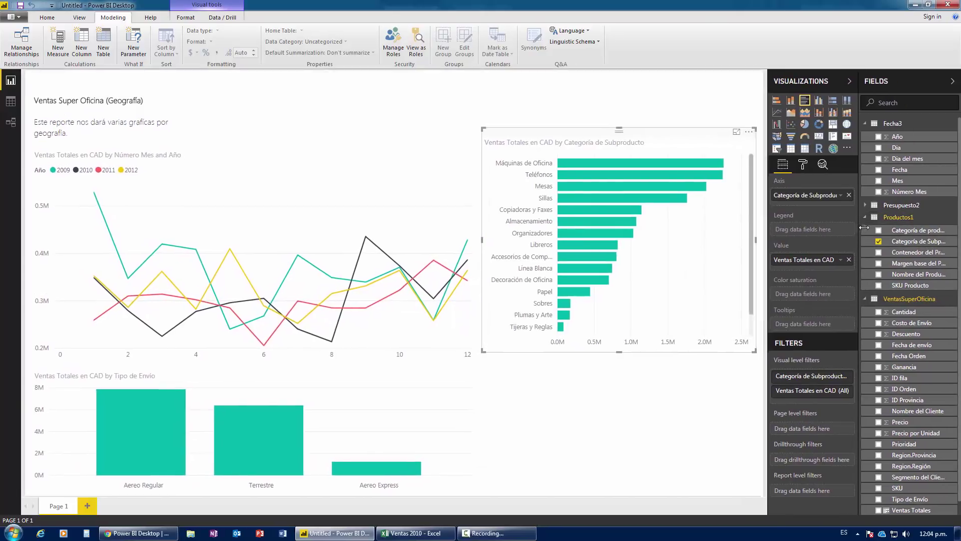
left_click_drag(630, 354, 629, 384)
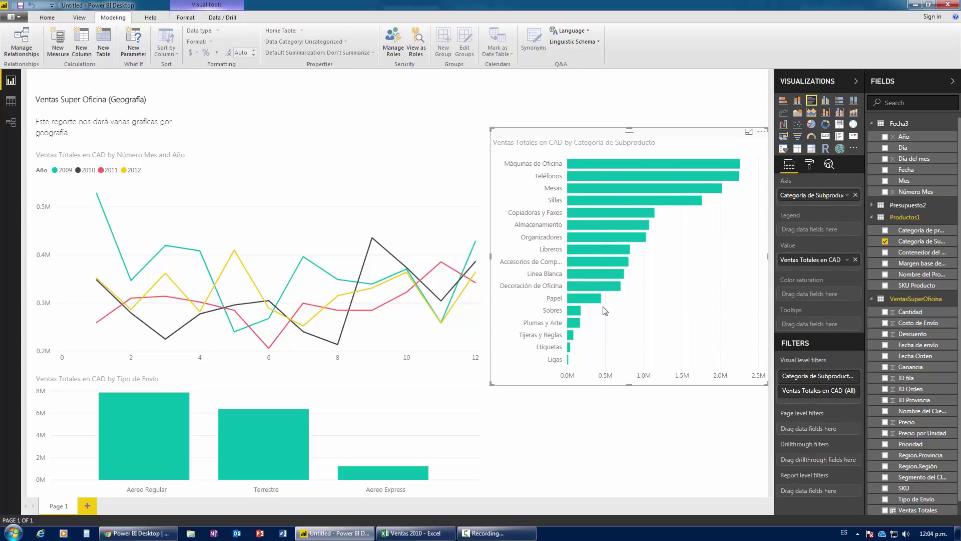
left_click(639, 441)
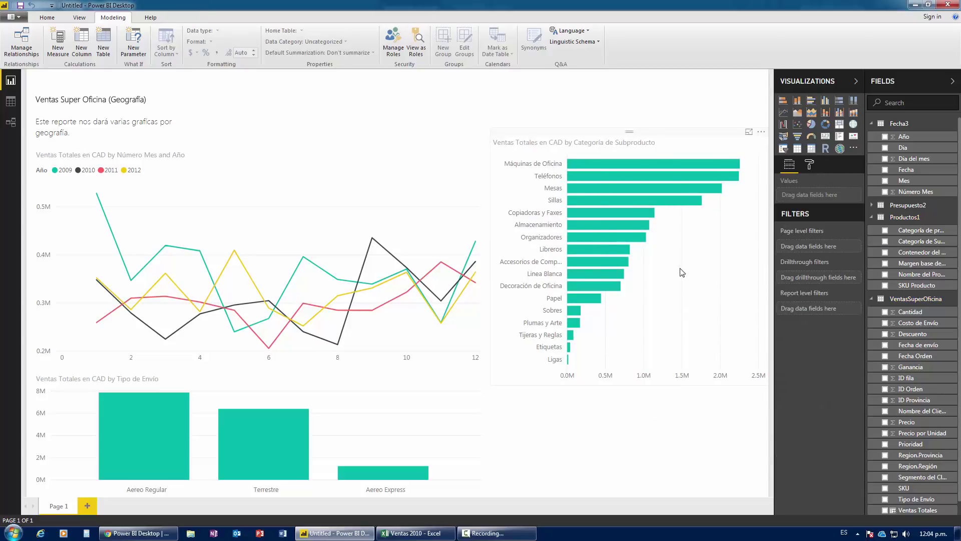
- Add a pie chart of Ventas Totales en CAD by Contenedor del Producto below the raised bar chart
left_click(812, 124)
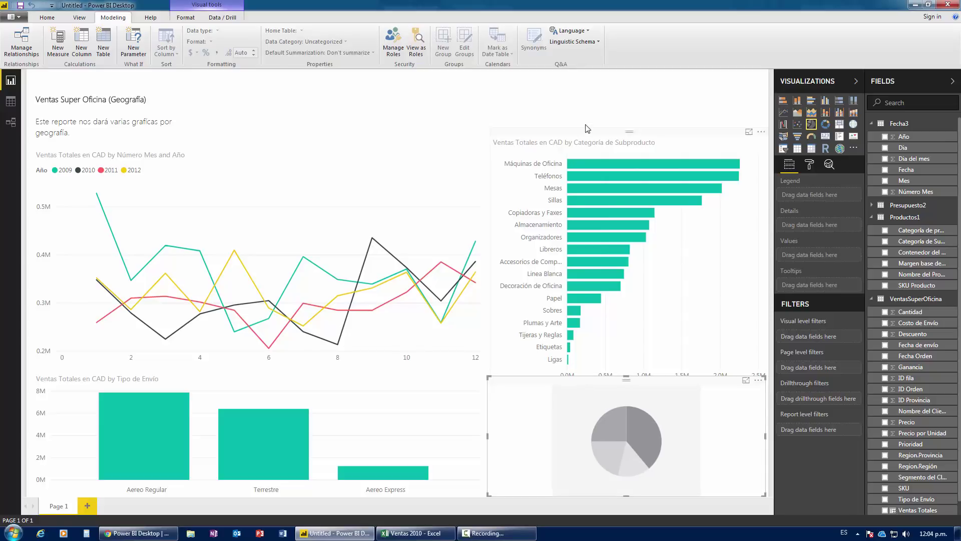
left_click_drag(587, 132, 586, 103)
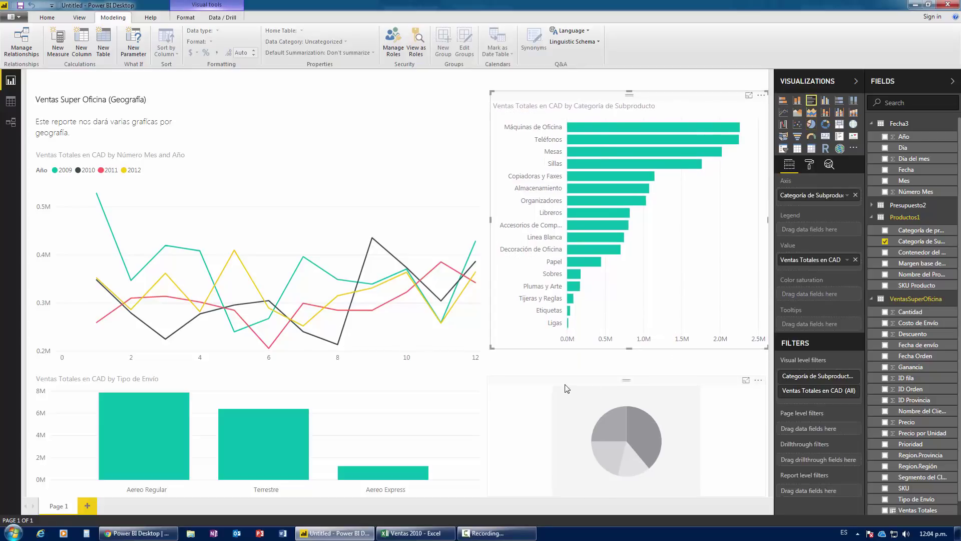
left_click_drag(628, 381, 628, 366)
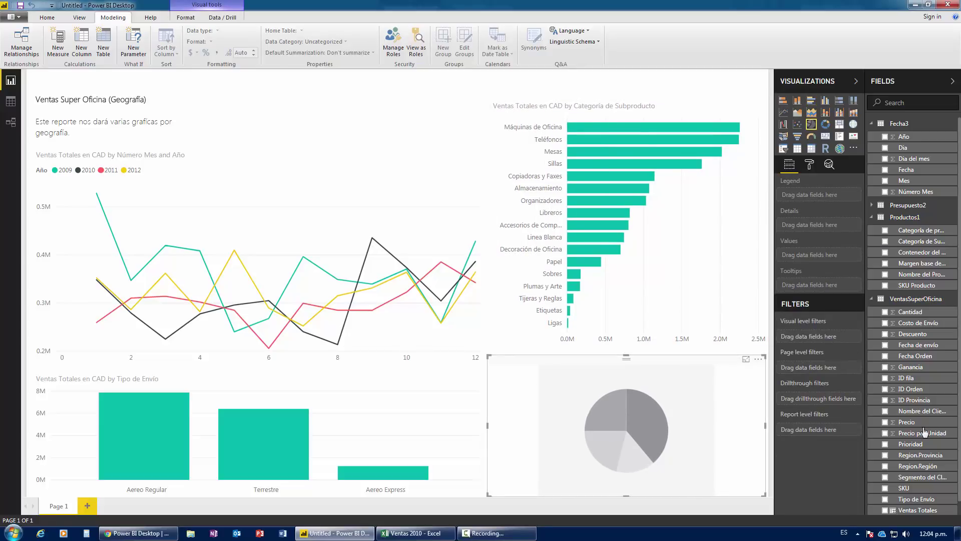
scroll(916, 470, "down", 1)
left_click(884, 508)
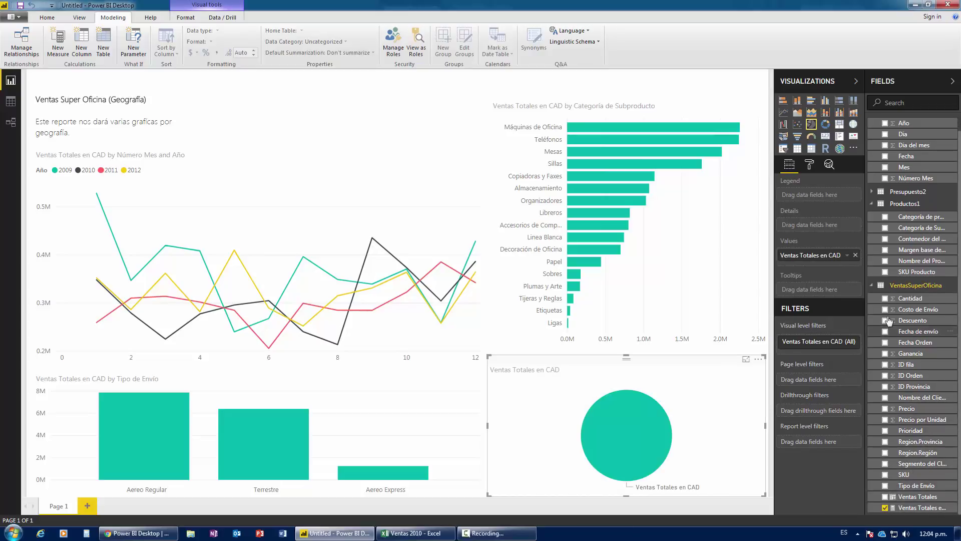
left_click(884, 239)
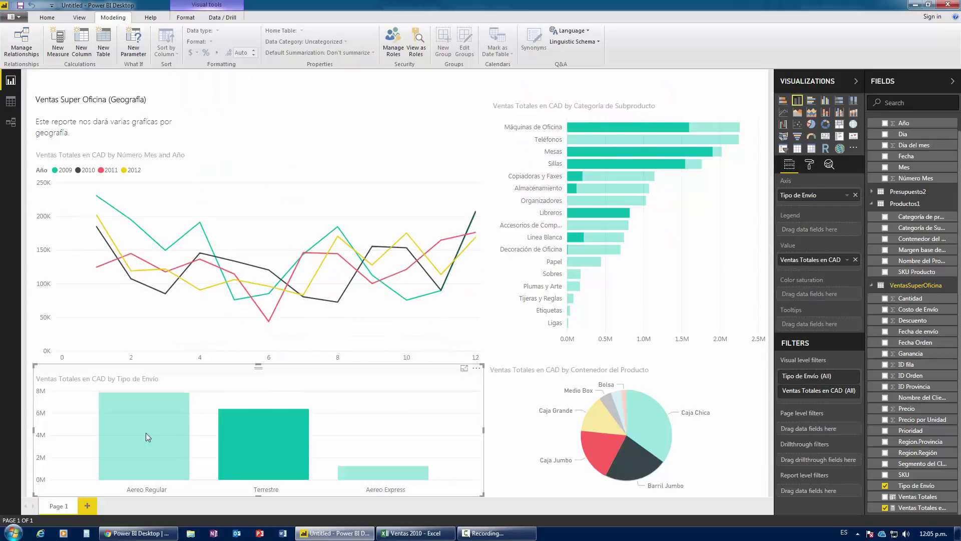
- Test cross-filtering by the Aereo Regular, Aereo Express and Terrestre shipping types and the Caja Grande container
left_click(145, 432)
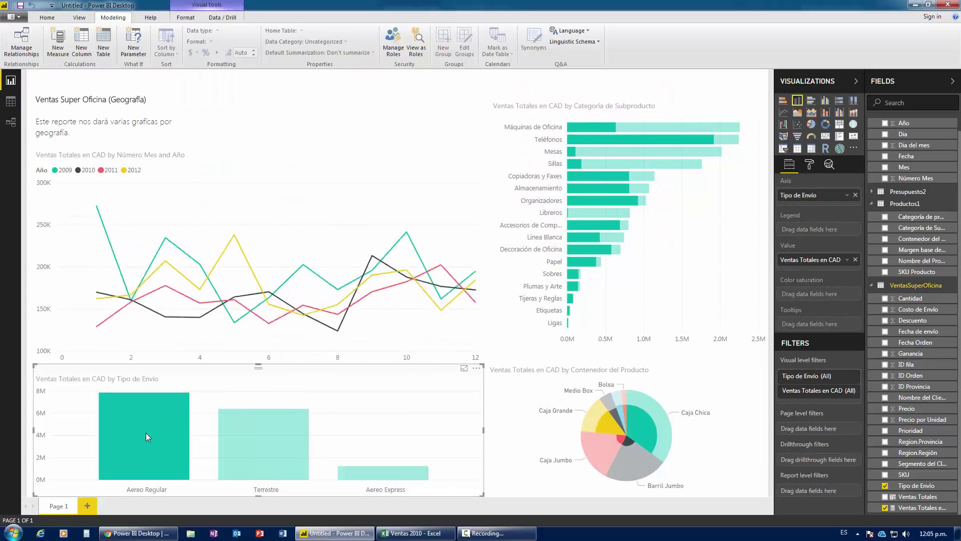
left_click(254, 455)
left_click(385, 477)
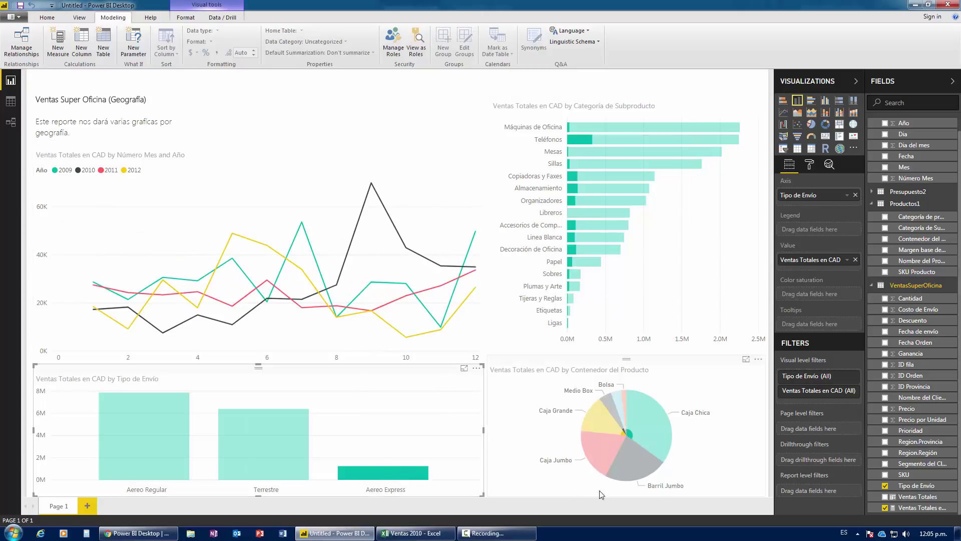
left_click(599, 426)
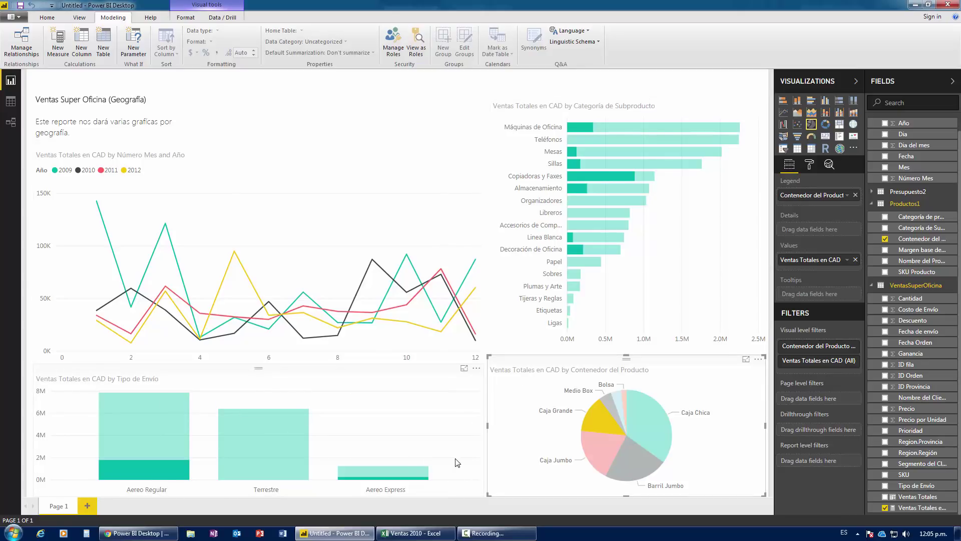
left_click(255, 441)
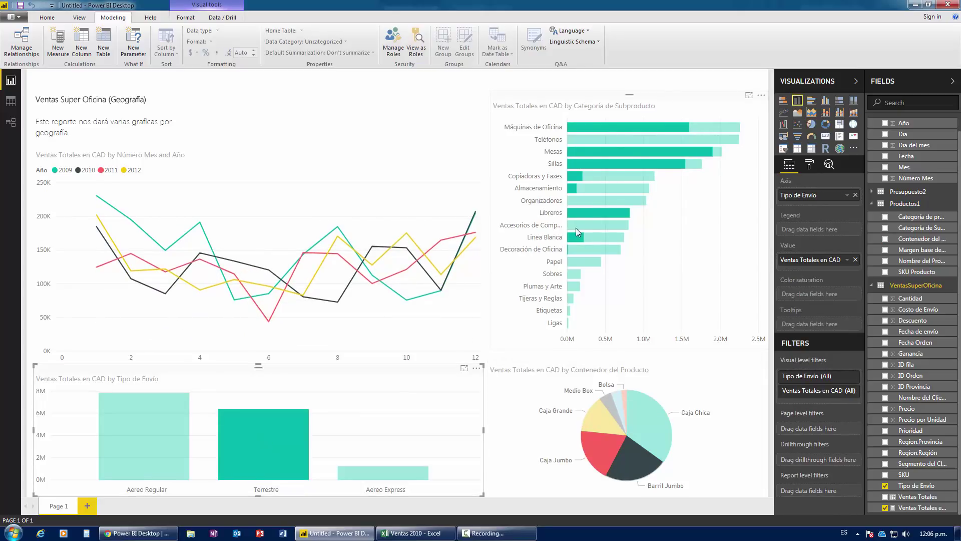
- Cross-filter to Organizadores and delete the monthly sales line chart
left_click(596, 200)
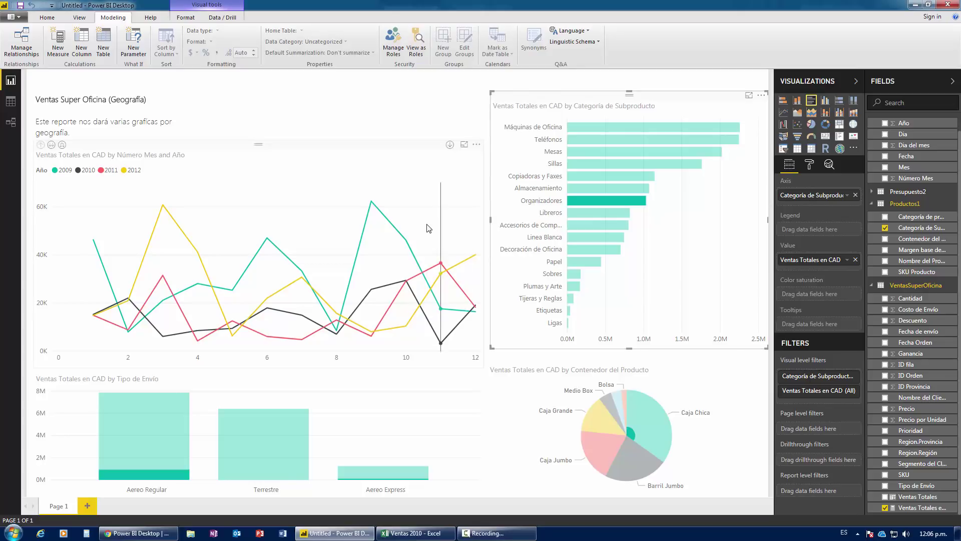
mouse_move(440, 228)
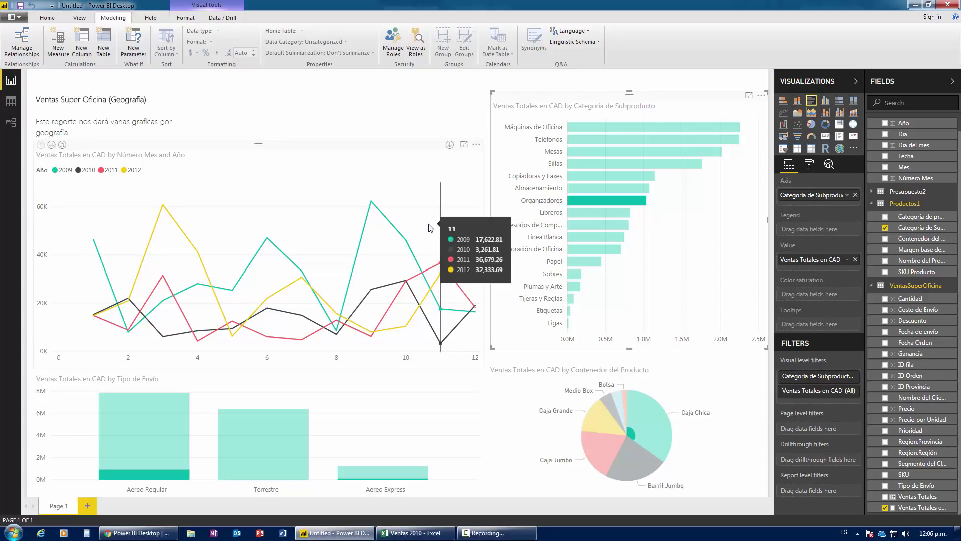
left_click(271, 151)
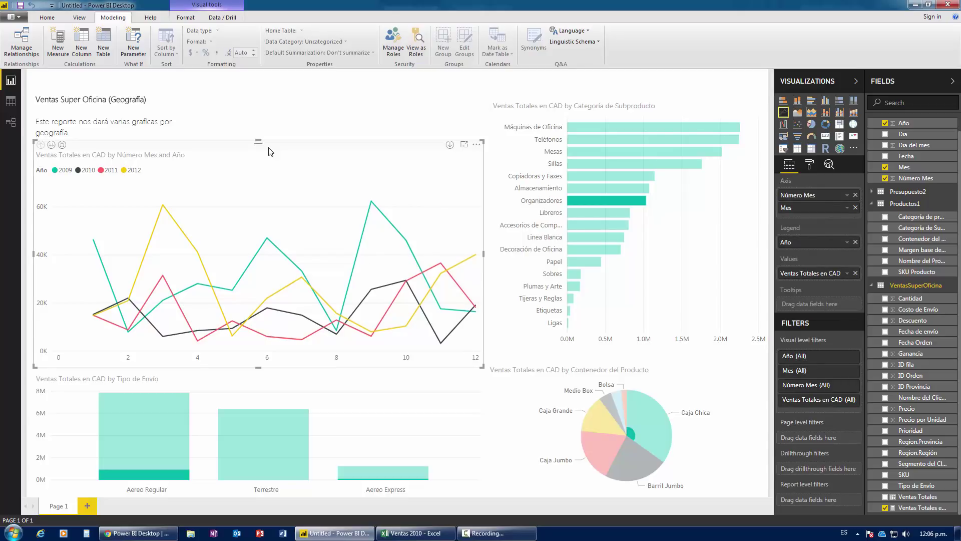
key("Delete")
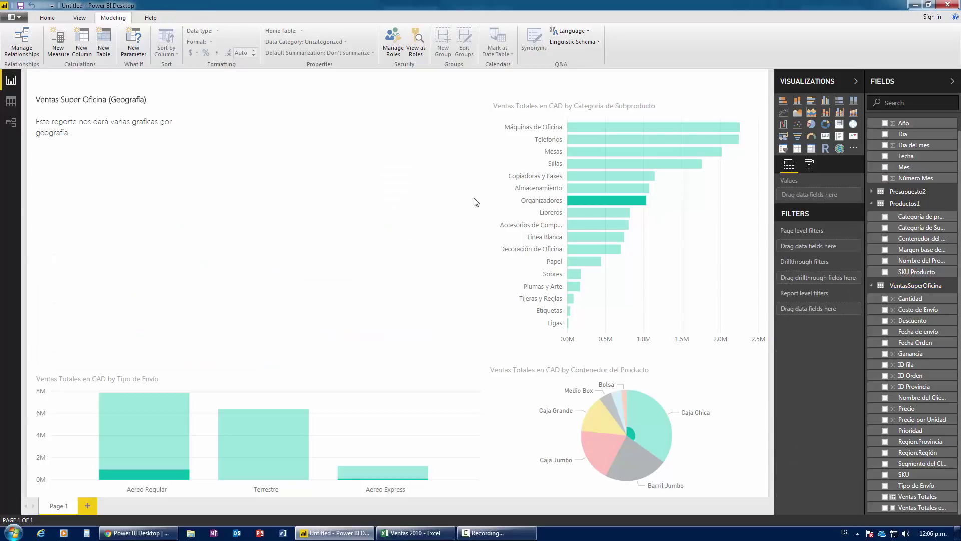
- Add a wide scatter chart: size Ventas Totales en CAD, details Categoría de Subproducto, legend Margen base del Producto
left_click(797, 124)
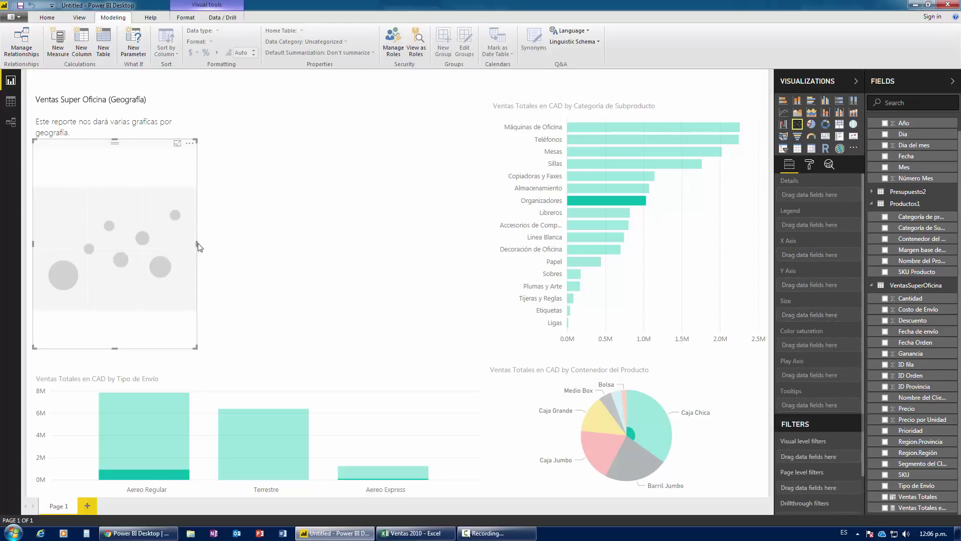
left_click_drag(199, 243, 493, 245)
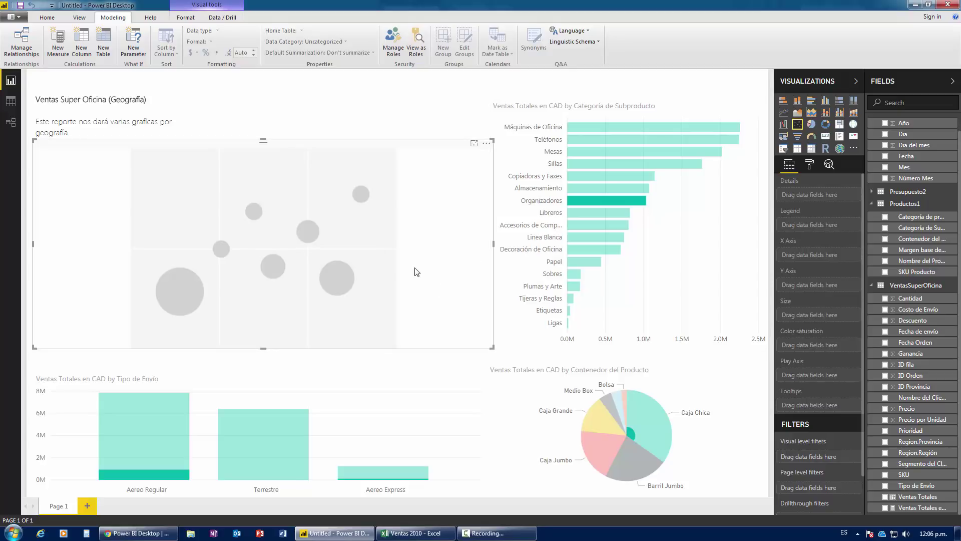
left_click(885, 508)
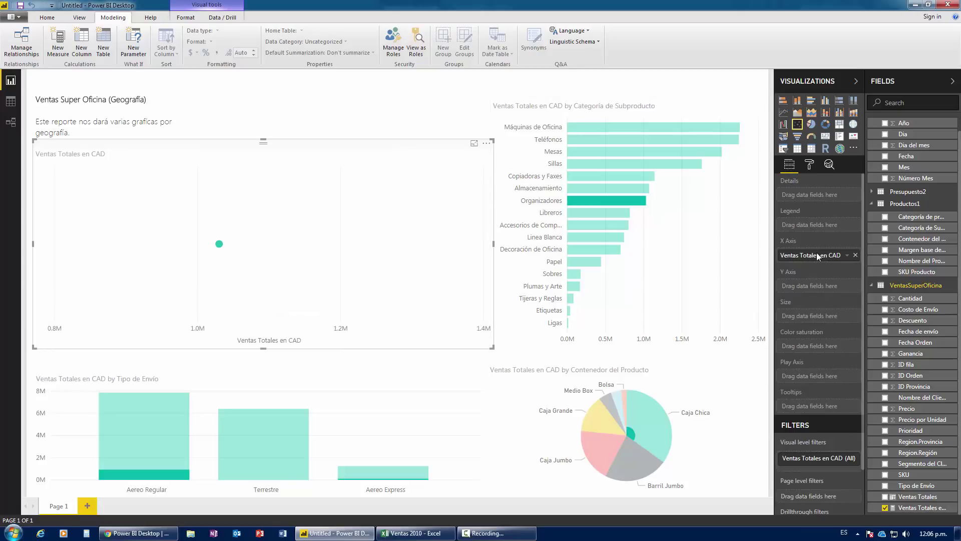
left_click_drag(816, 253, 822, 315)
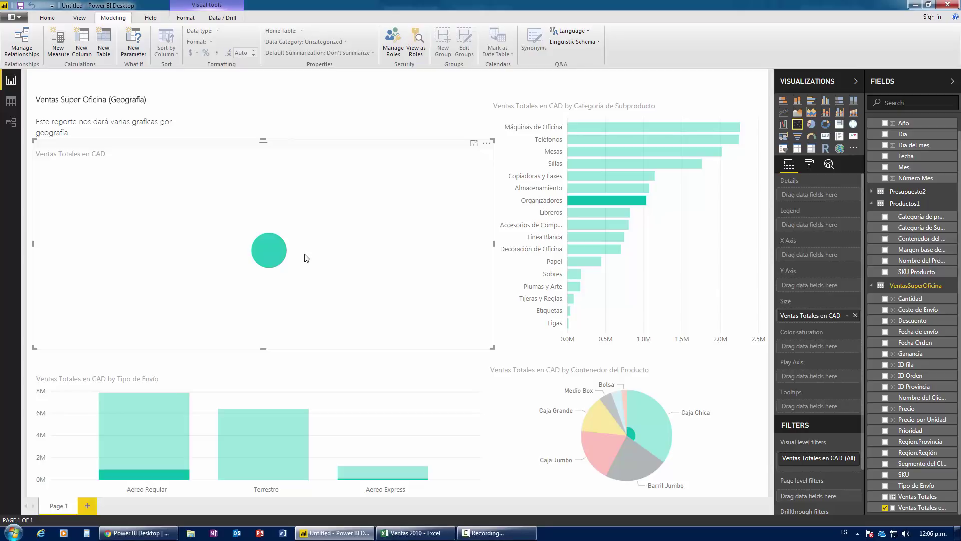
left_click(886, 228)
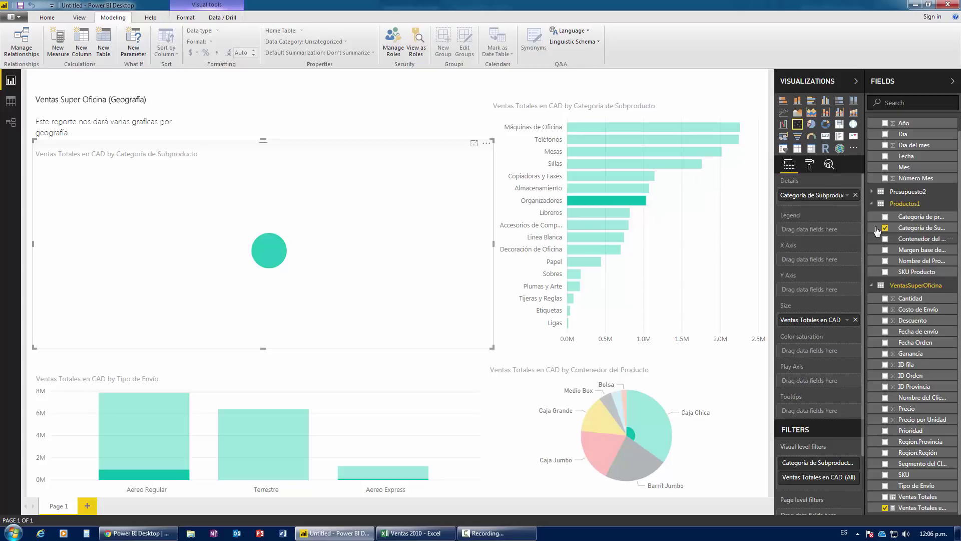
left_click(885, 250)
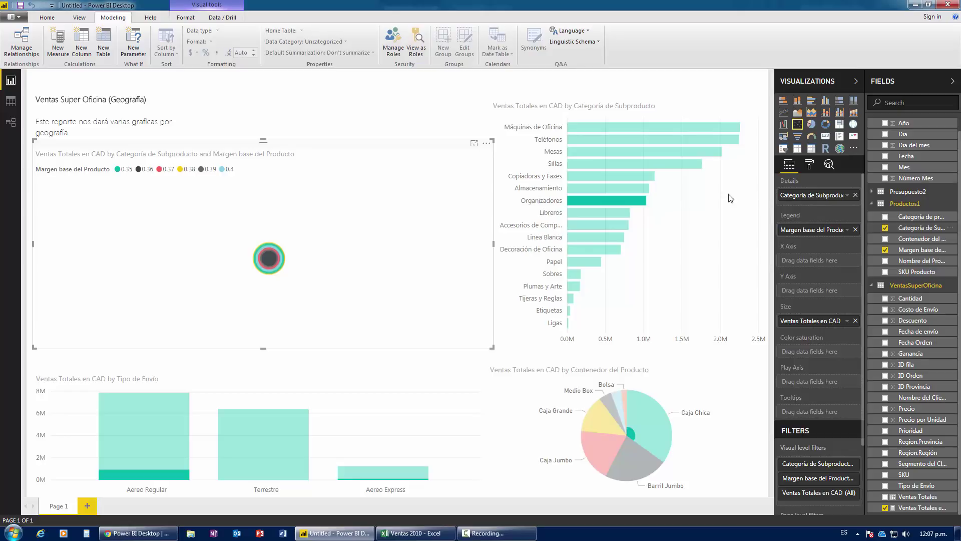
- In Data view, create the measure Num de Productos = COUNTROWS(Productos1) on the Productos1 table
left_click(11, 101)
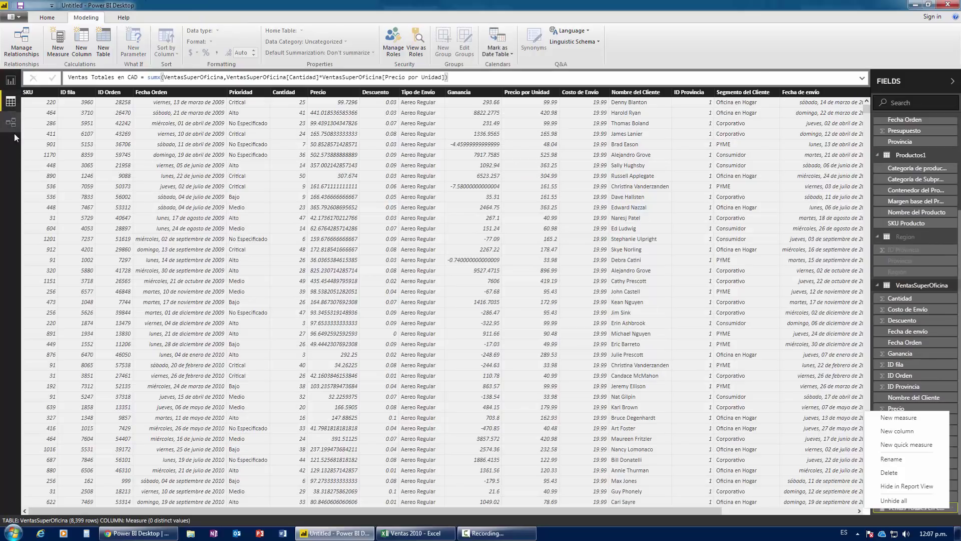
left_click(913, 155)
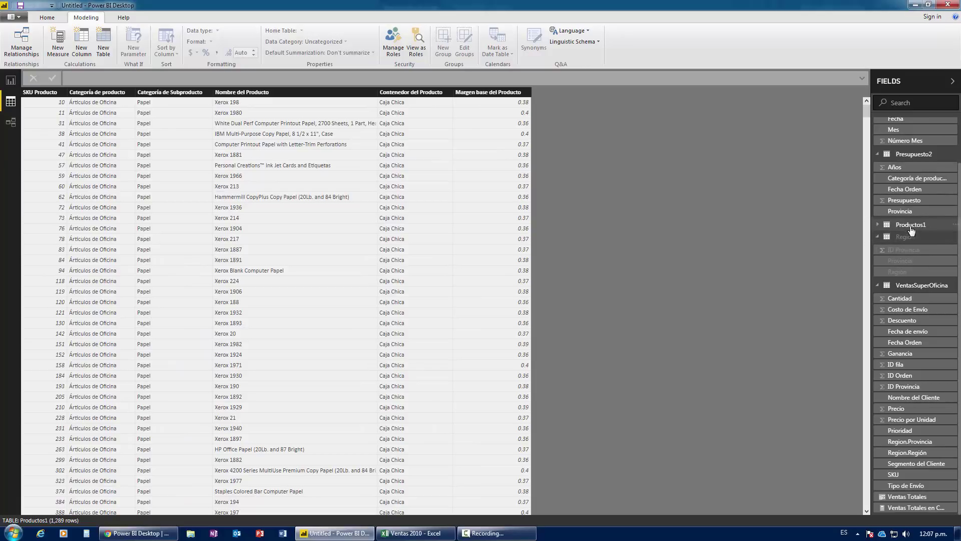
left_click(911, 224)
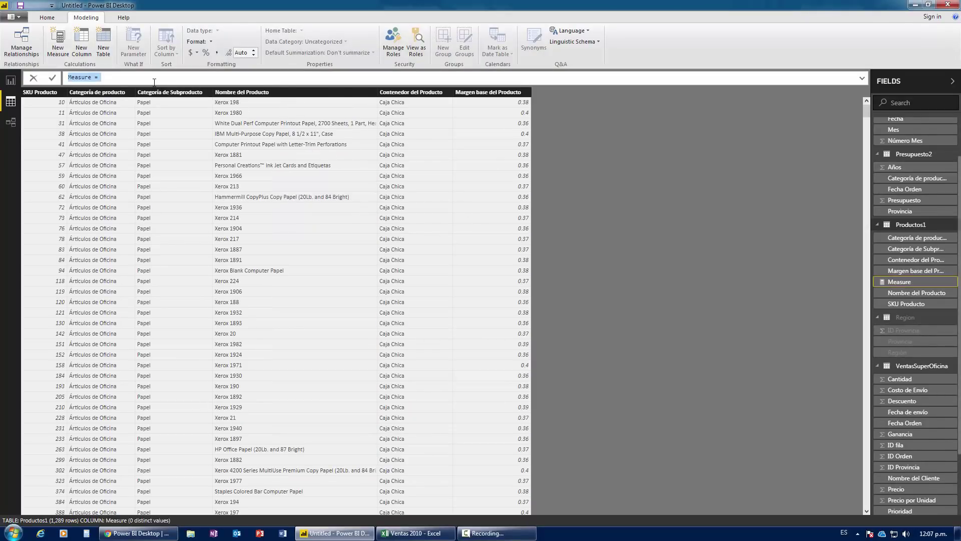
type("Num de Productos")
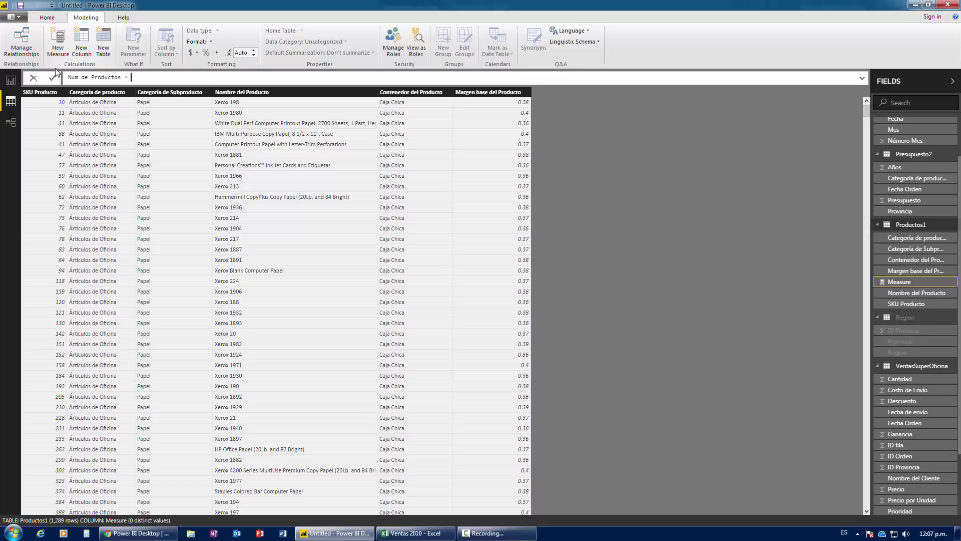
type("count")
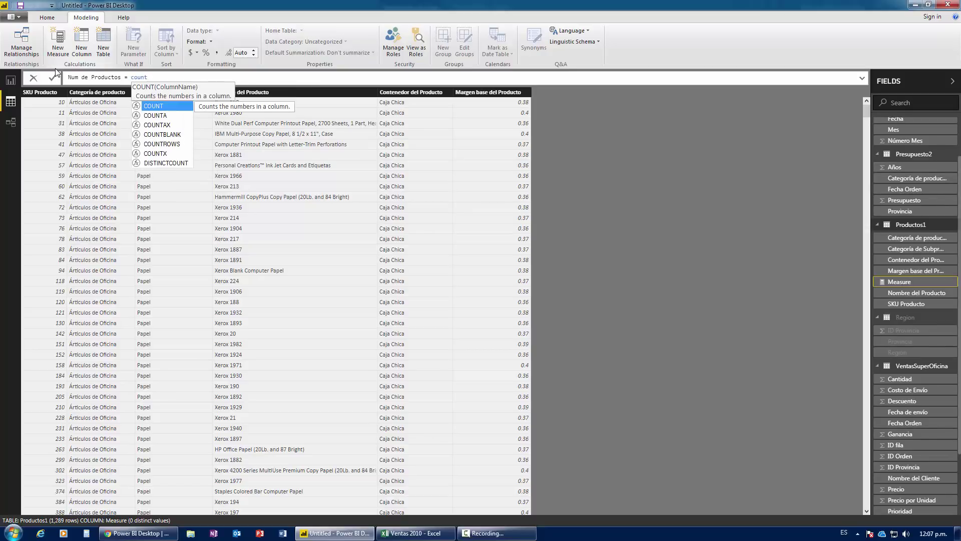
type("rows")
key("Tab")
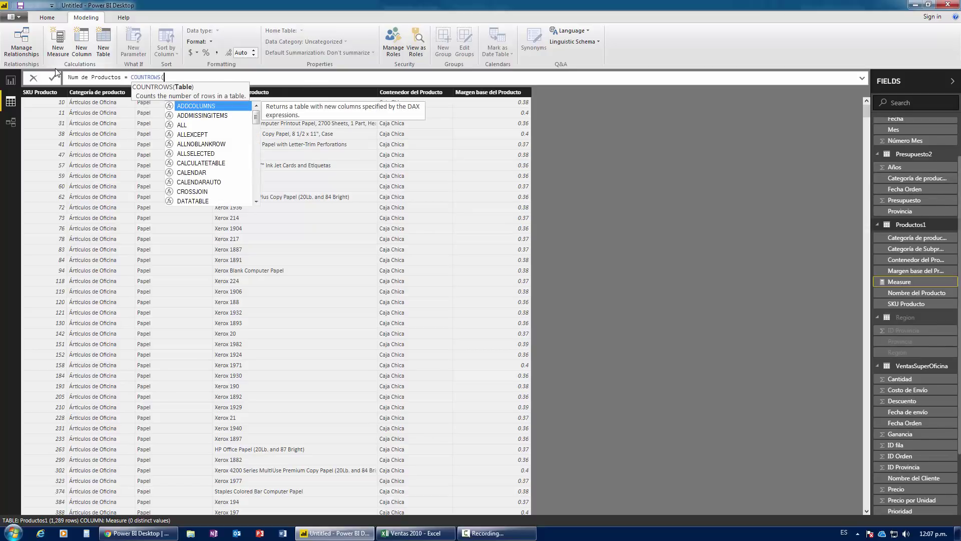
type("produ")
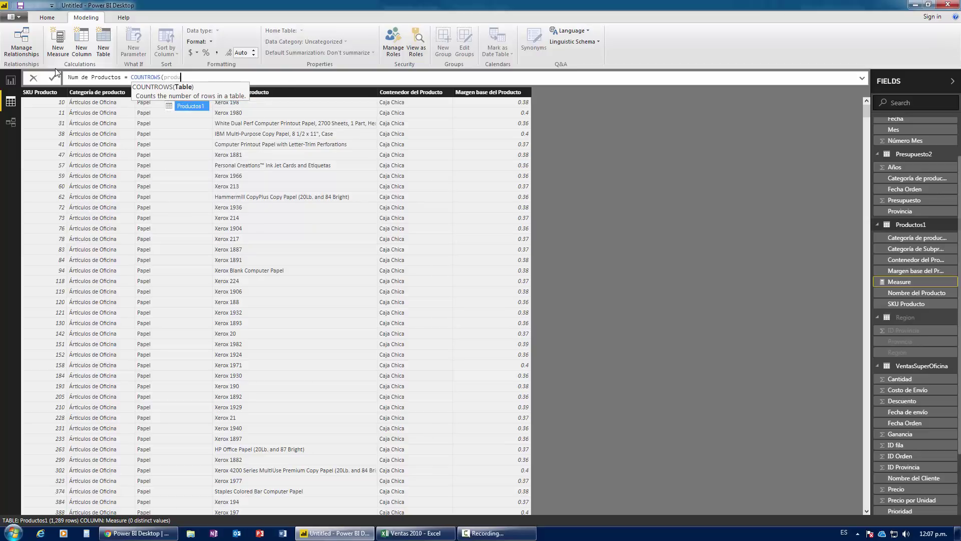
key("Tab")
type(")")
key("Return")
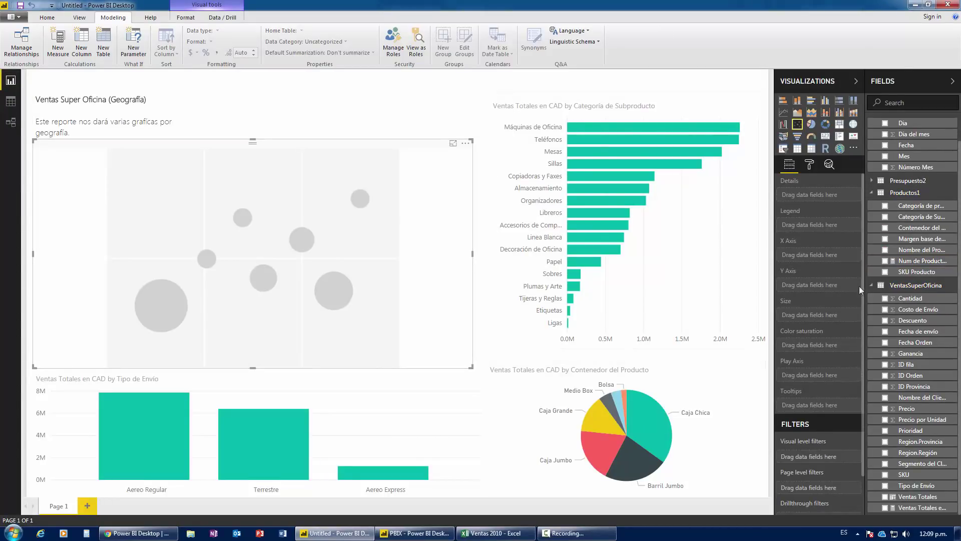
- Plot average Margen base (X) against Num de Productos (Y), sized by Ventas Totales en CAD, coloured by Categoría de Subproducto
left_click_drag(919, 497, 820, 314)
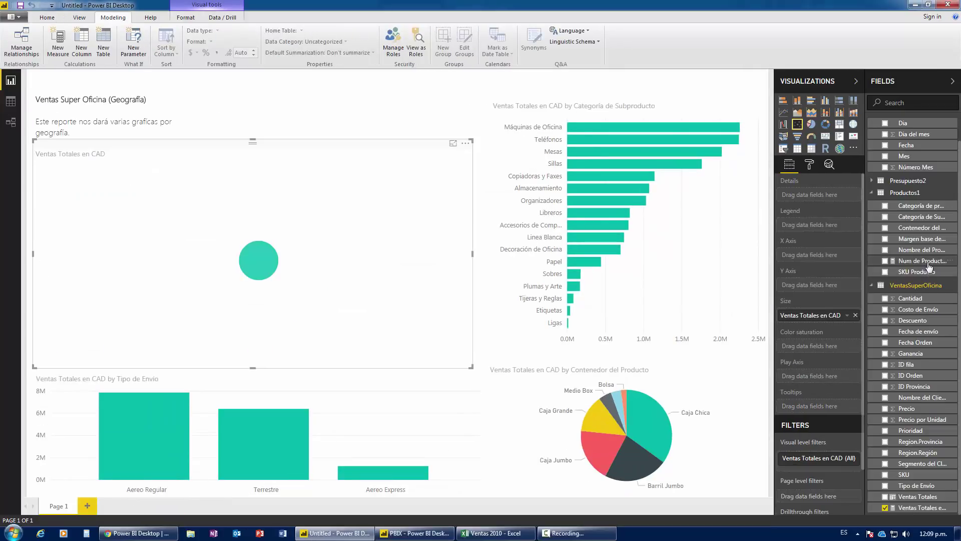
left_click_drag(934, 267, 821, 285)
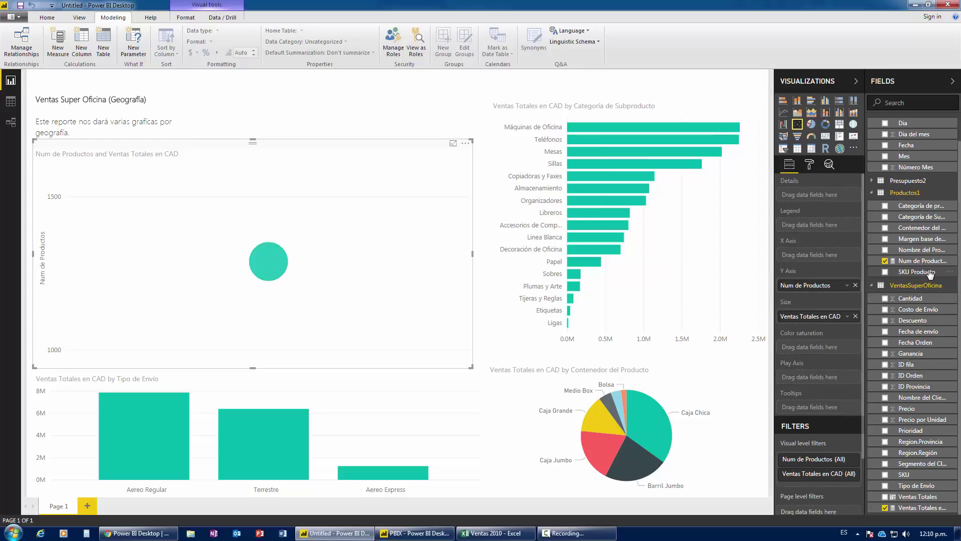
left_click_drag(922, 239, 839, 256)
left_click(846, 255)
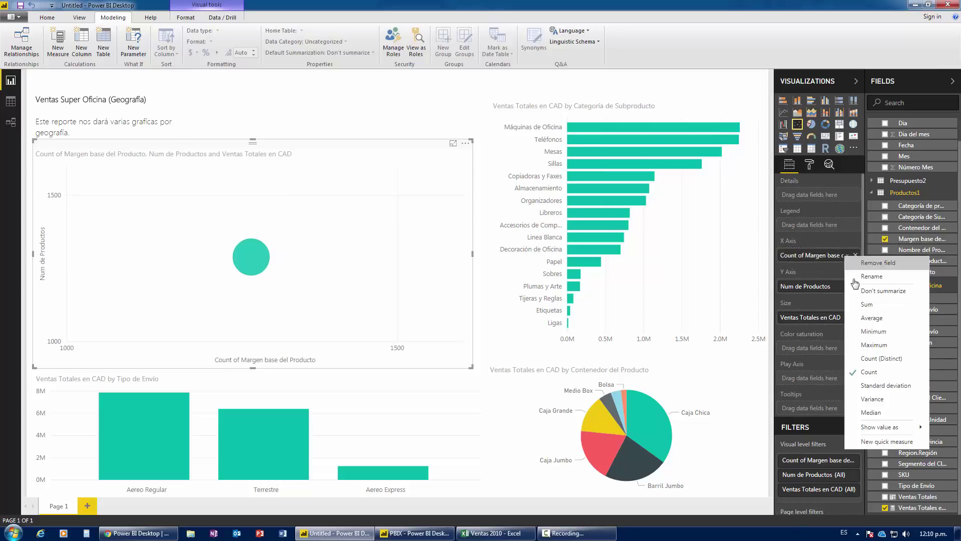
left_click(871, 318)
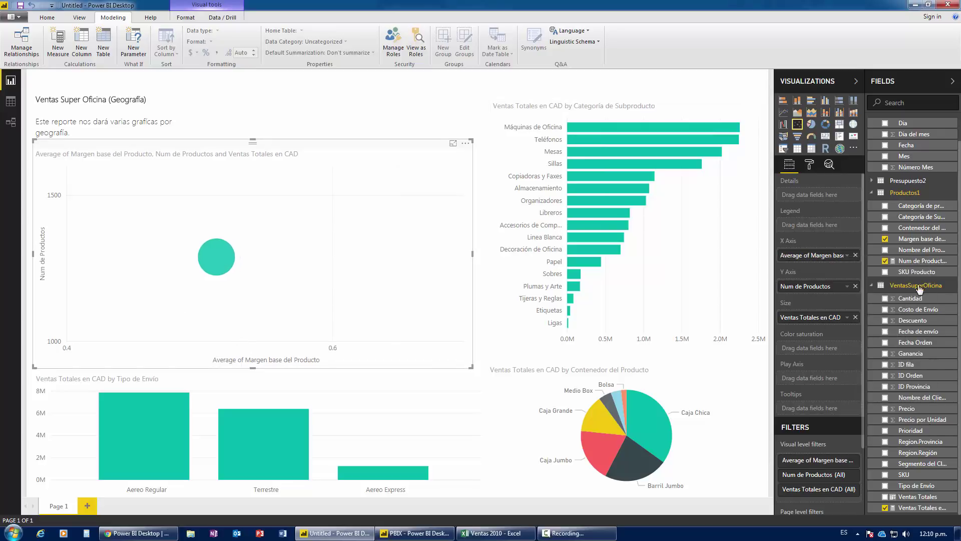
left_click_drag(926, 222, 807, 225)
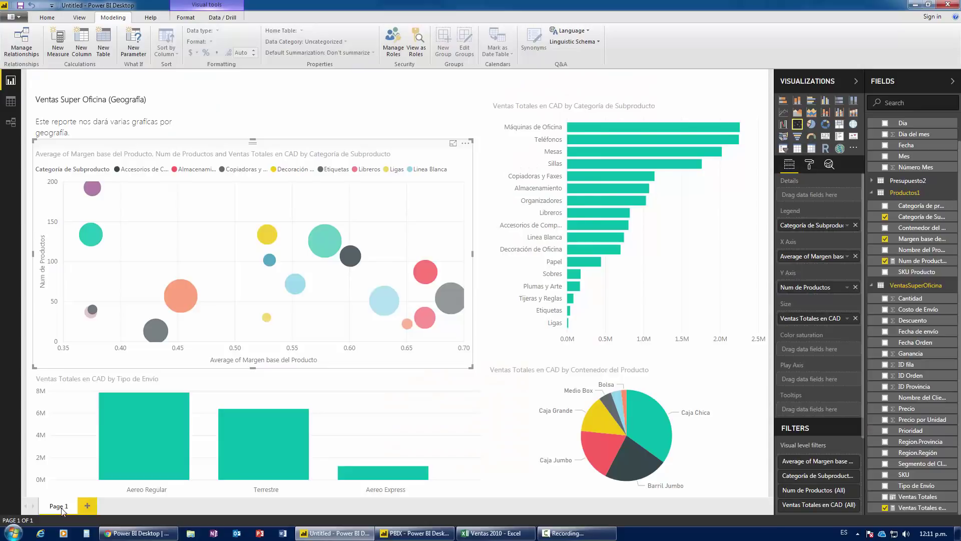
- Rename the report page to Ventas General
double_click(59, 506)
mouse_move(197, 398)
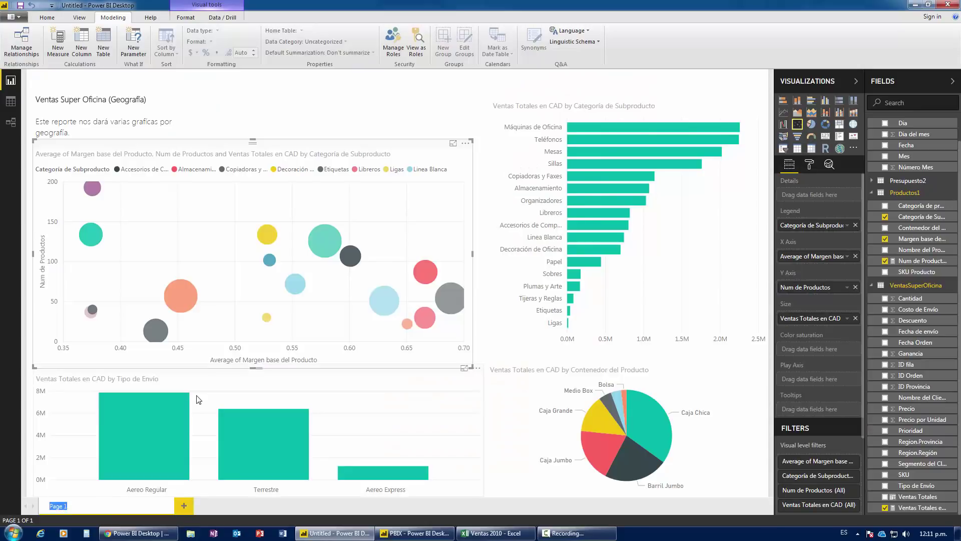
type("Ventas General")
key("Return")
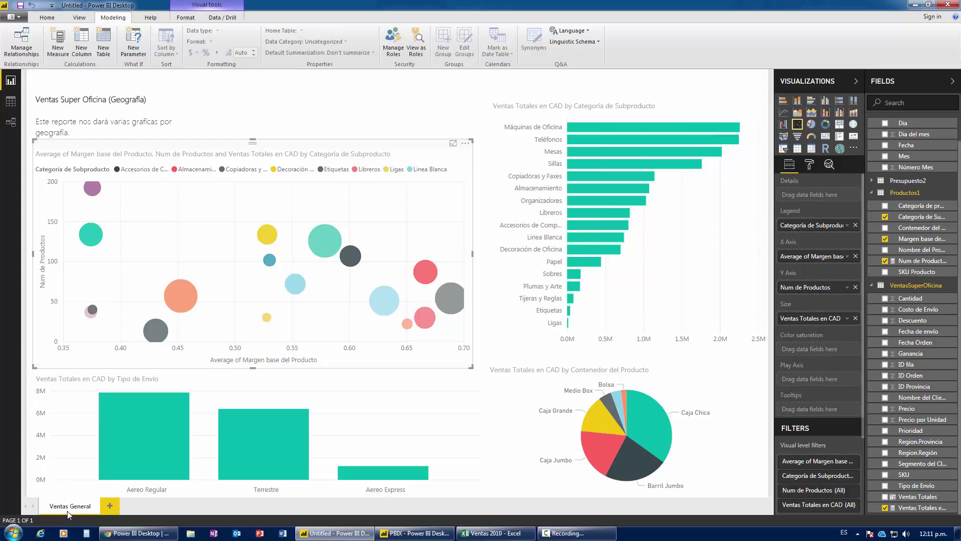
- Add a new blank page and name it Presupuesto
left_click(107, 507)
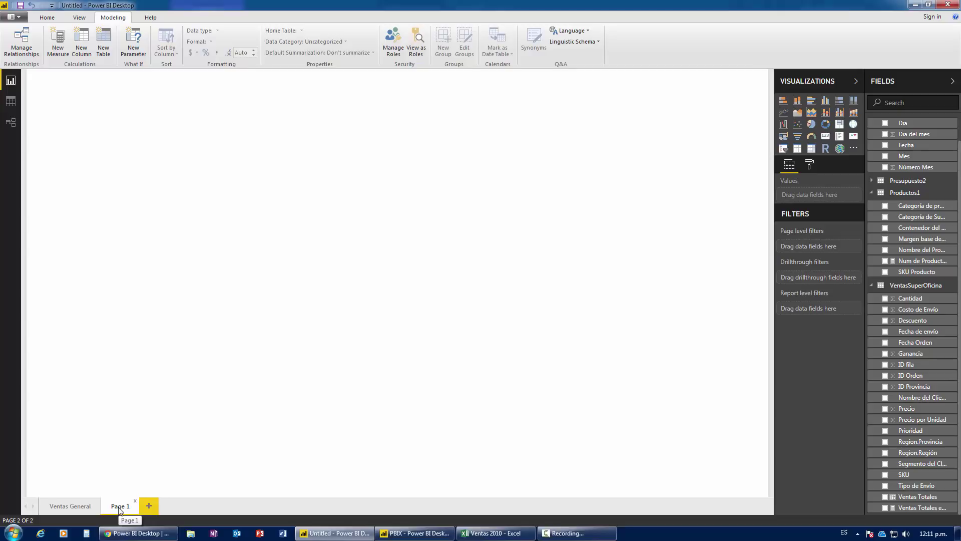
left_click(87, 507)
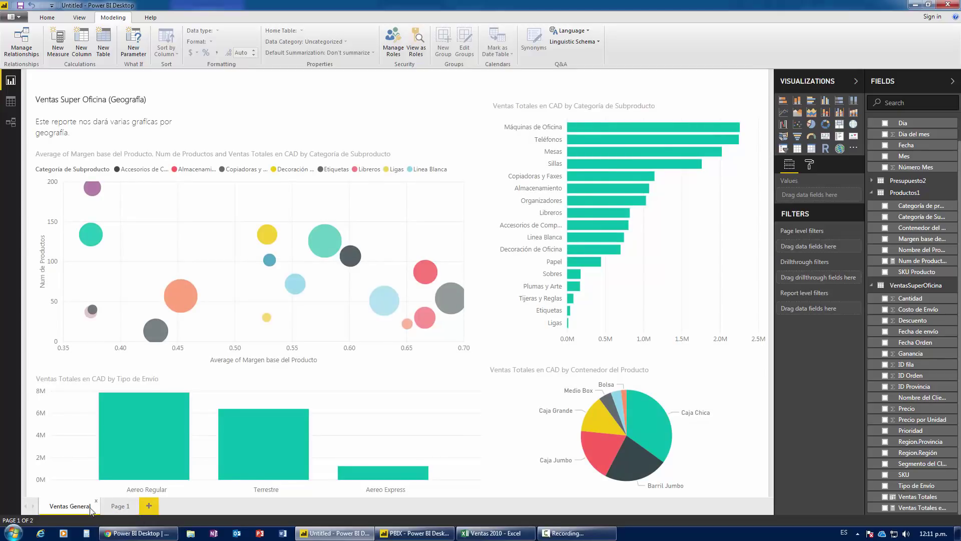
left_click(117, 511)
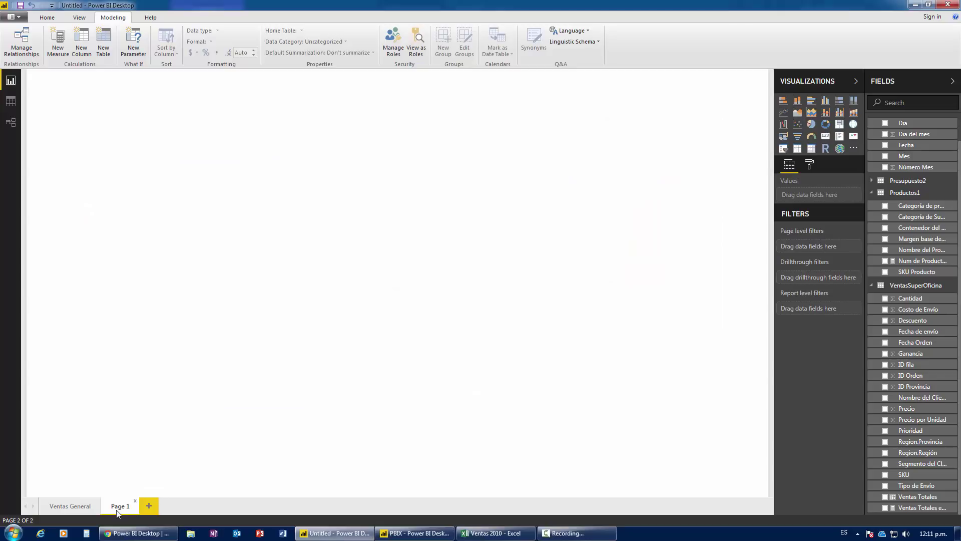
double_click(117, 511)
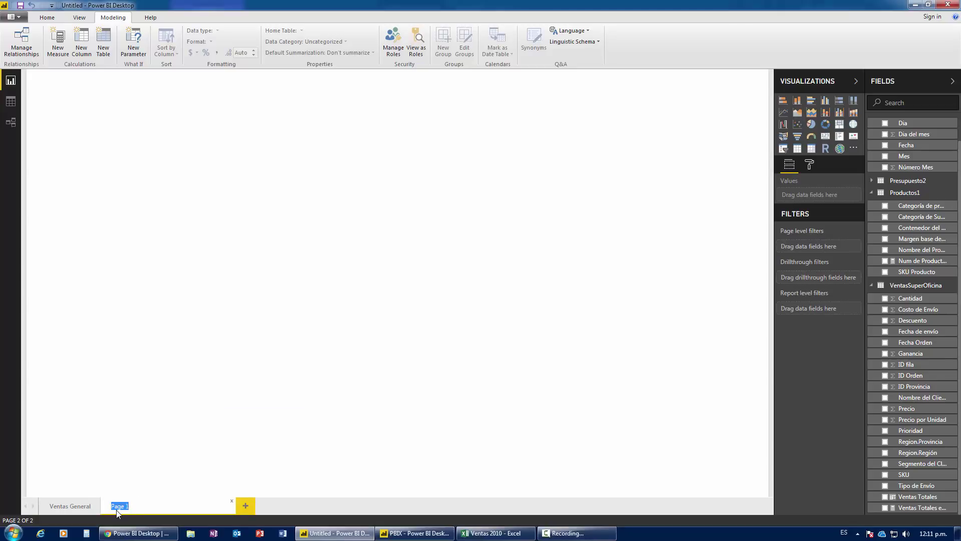
type("Ar")
key("Return")
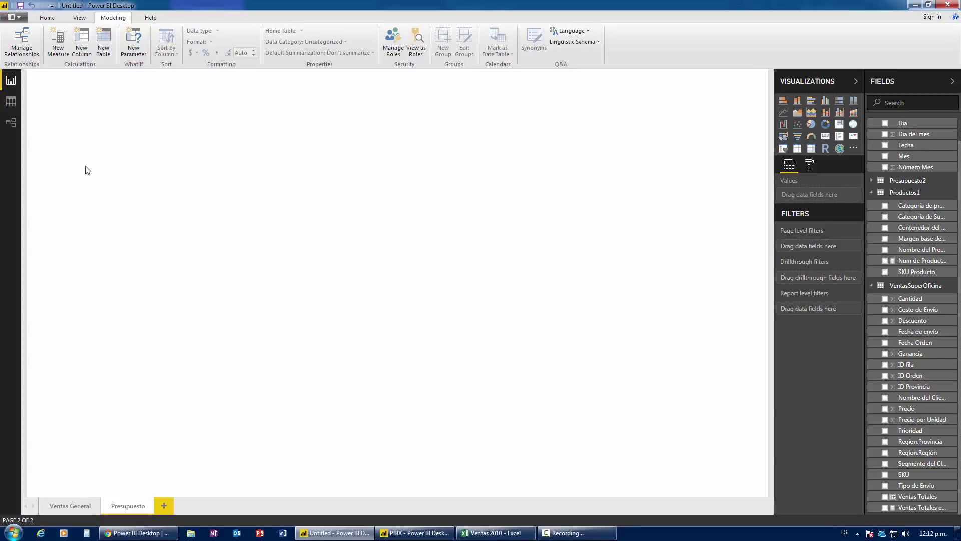
- Move the Productos1 table lower in the relationships diagram, then switch to another window from the taskbar
left_click(12, 103)
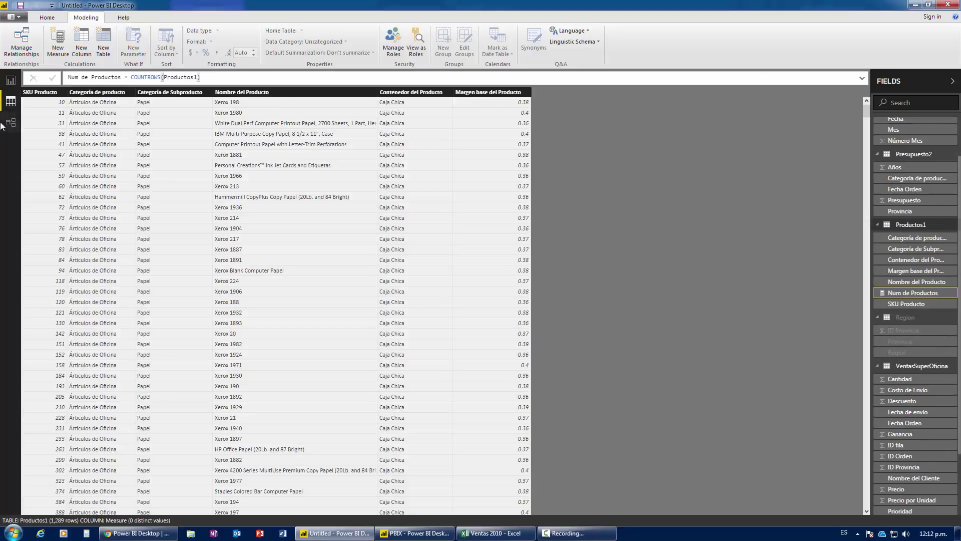
left_click(10, 123)
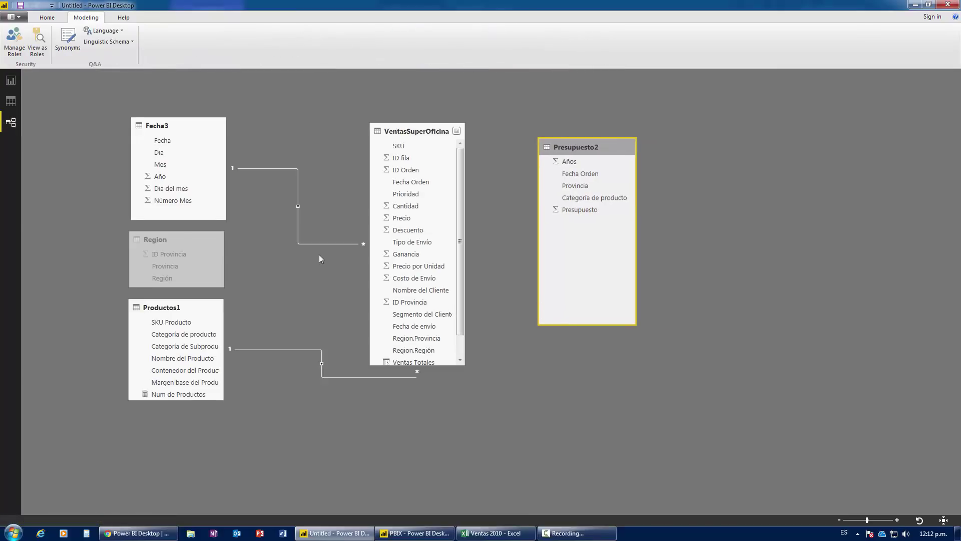
mouse_move(155, 311)
left_mouse_down()
mouse_move(399, 426)
mouse_move(135, 359)
mouse_move(158, 324)
left_mouse_up()
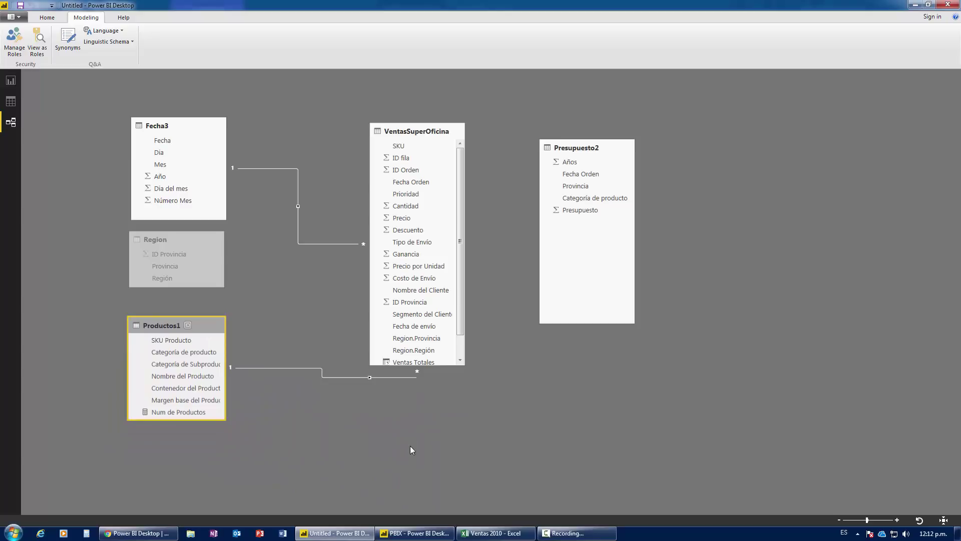
left_click(315, 533)
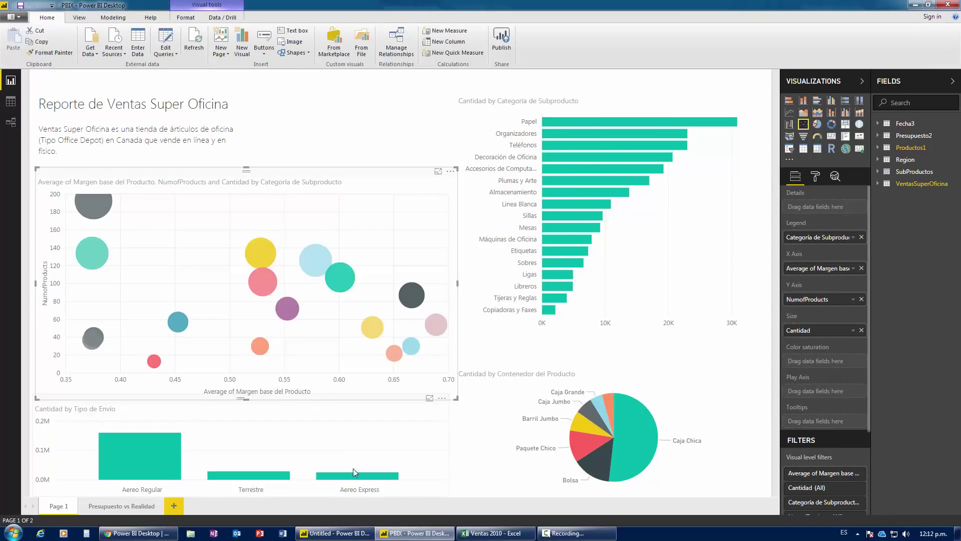
left_click(415, 533)
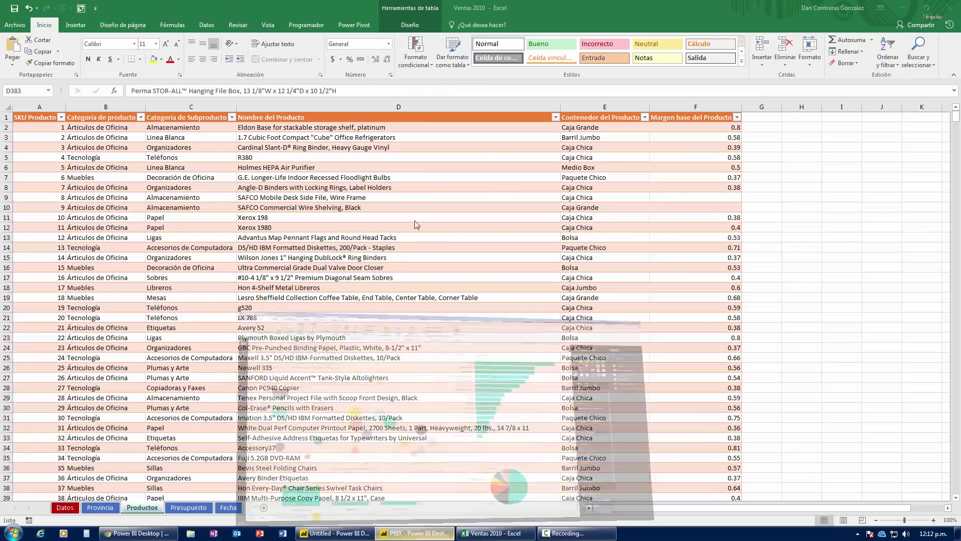
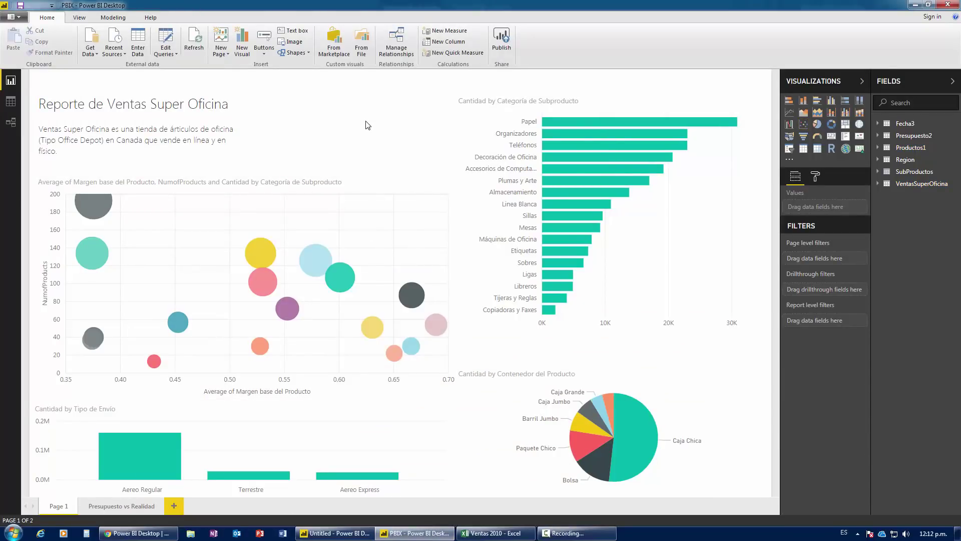
- Review the Presupuesto vs Realidad page in the PBIX report, pasting a card copy, then return to the Untitled report canvas
left_click(143, 506)
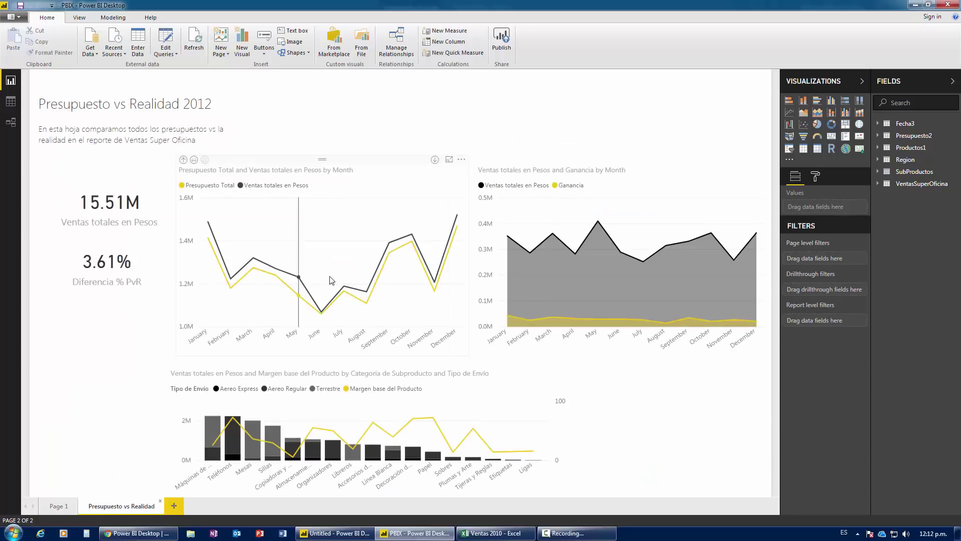
key("ctrl+v")
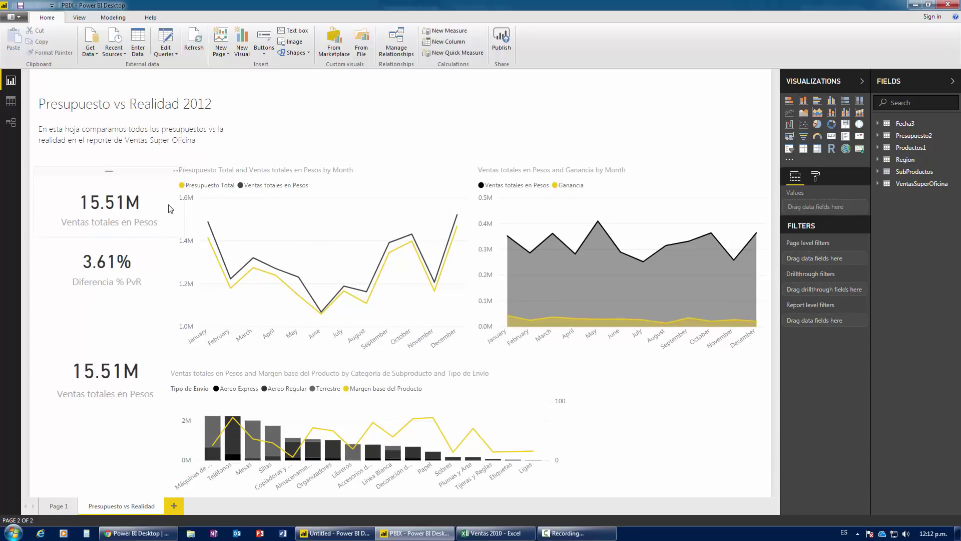
left_click(333, 533)
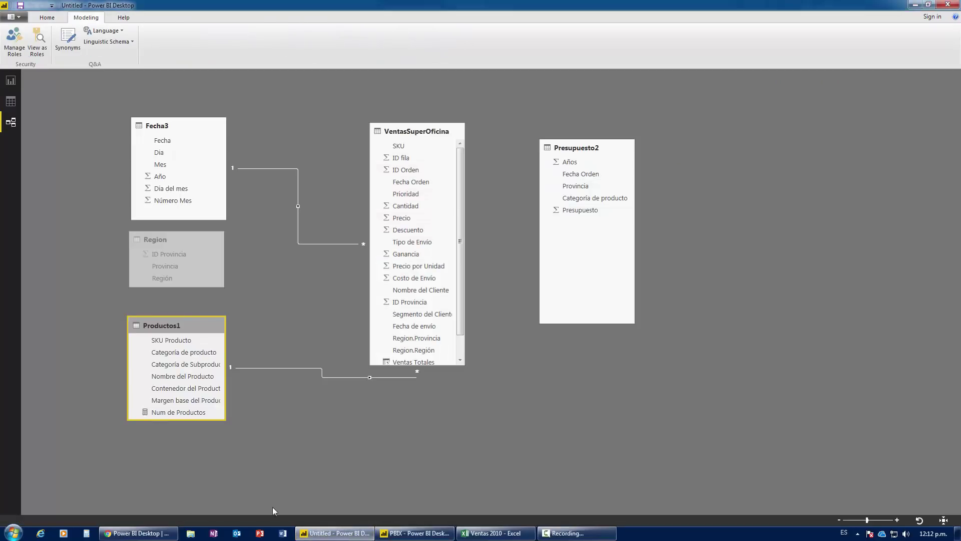
left_click(11, 80)
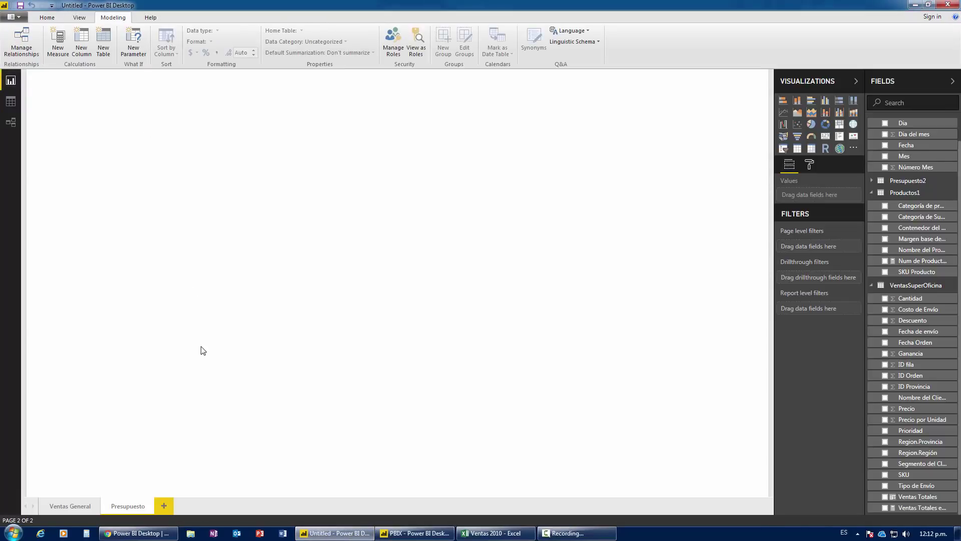
- Browse the View, Modeling and Home ribbon tabs of the Untitled report
left_click(76, 18)
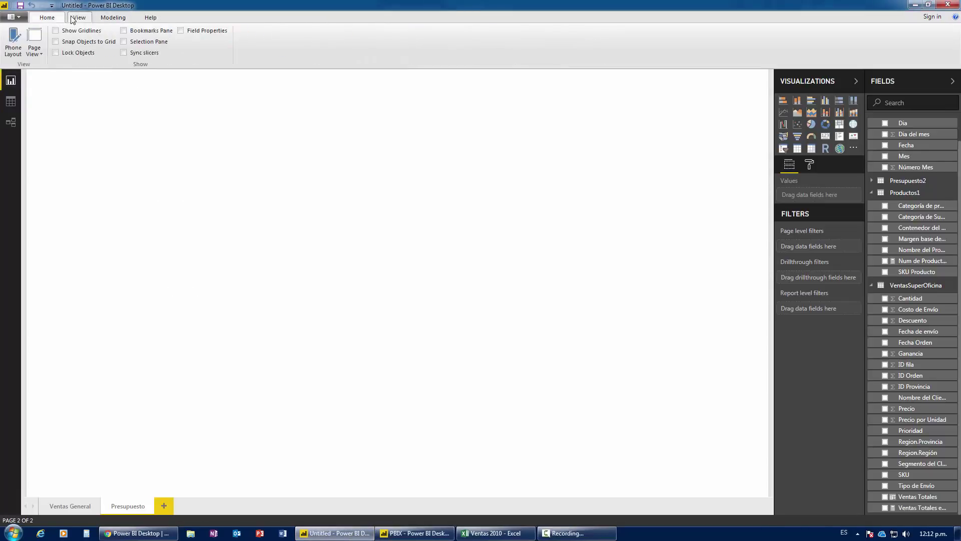
left_click(113, 17)
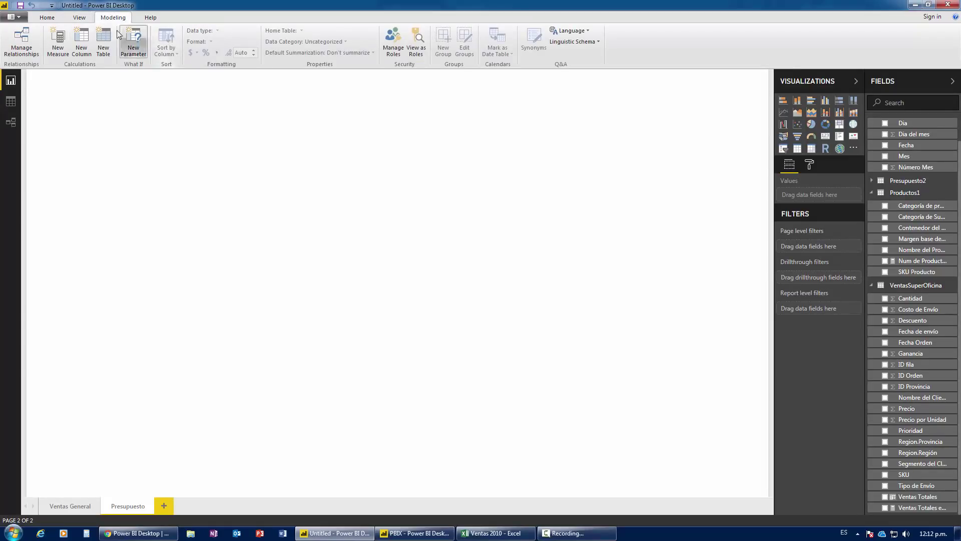
left_click(47, 17)
left_click(79, 17)
left_click(101, 20)
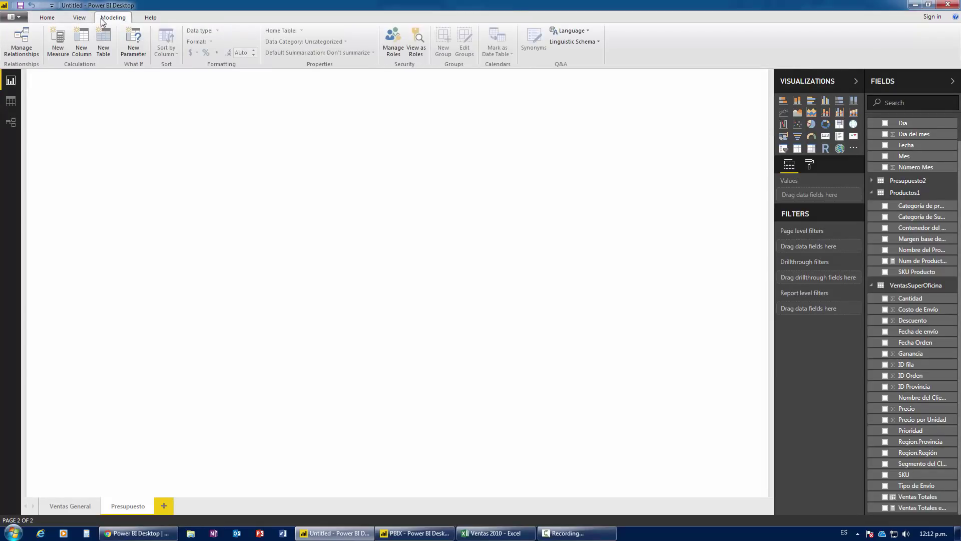
left_click(47, 18)
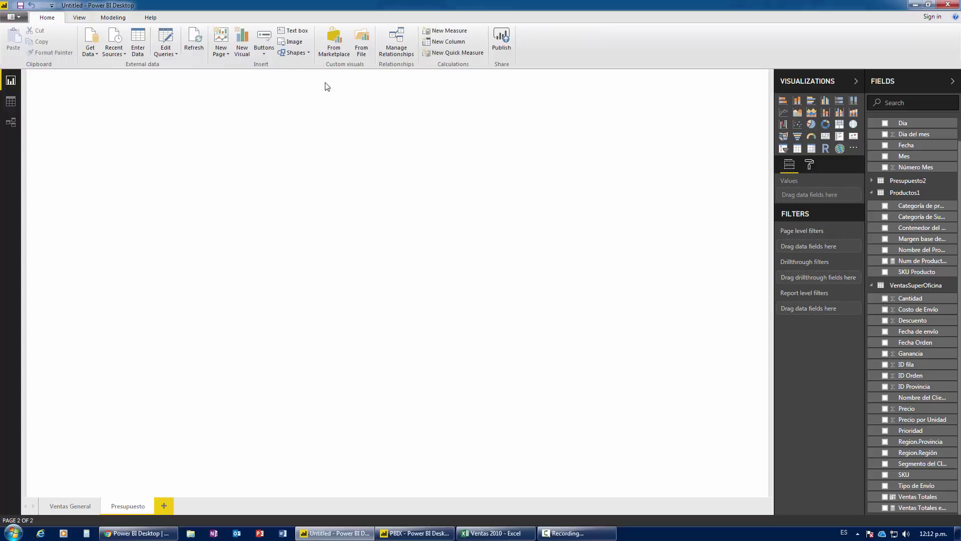
- Add a text box with the title 'Presupuesto vs Realidad 2012' at 24 pt and widen it
left_click(294, 31)
type("Pre")
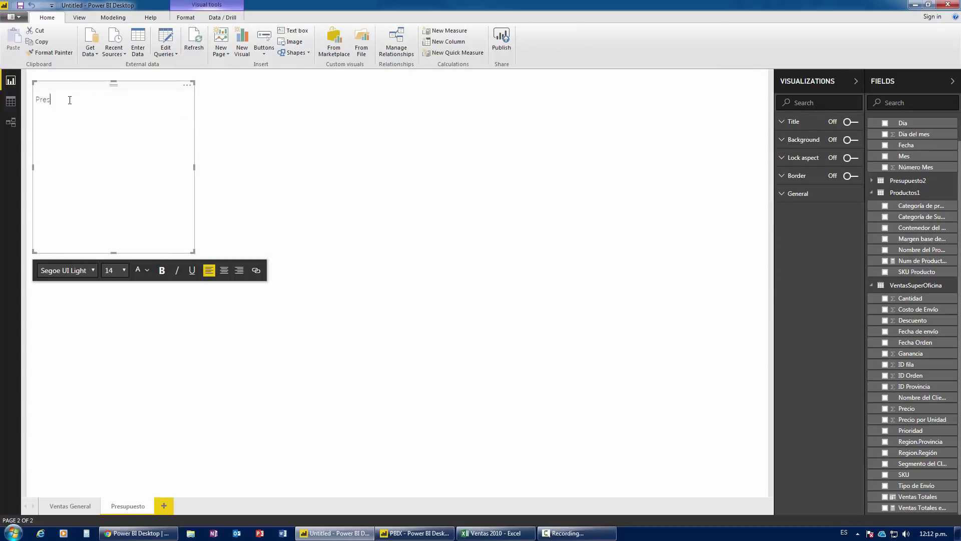
type("upuesto vs Realidad 201")
type("2010")
left_click_drag(167, 114, 35, 99)
left_click(124, 270)
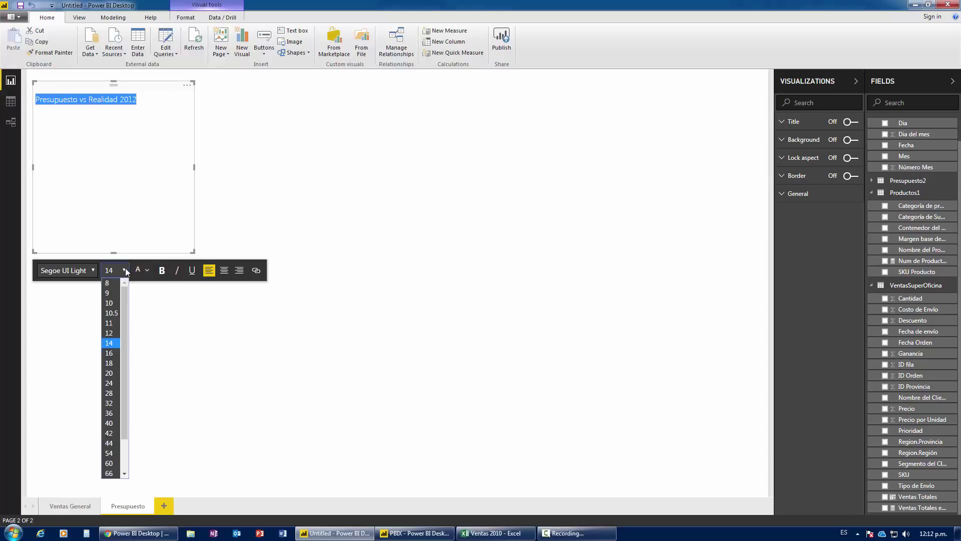
left_click(118, 385)
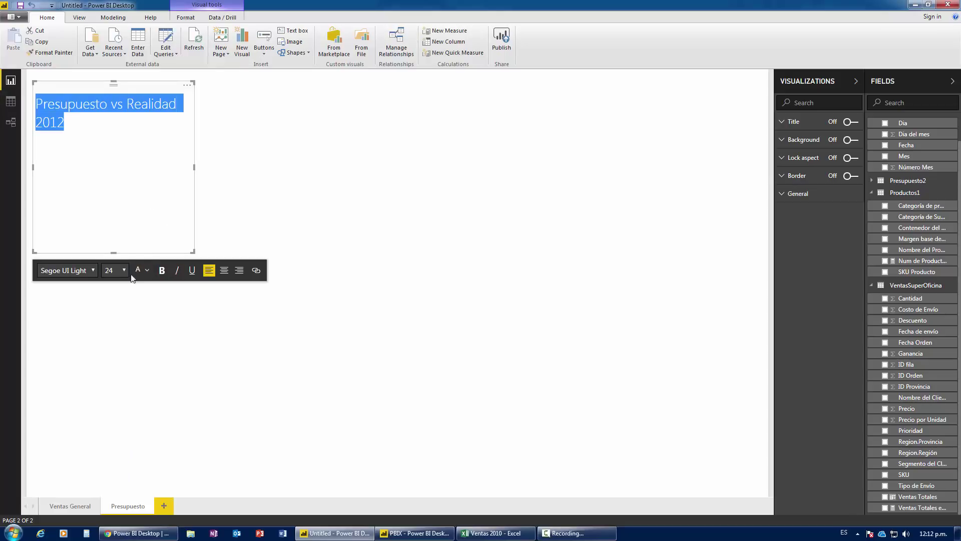
left_click_drag(193, 167, 231, 168)
- Add a 14 pt line 'Comparamos presupuesto vs realidad del año 2012' below the title and shorten the box
left_click(215, 113)
key("Return")
type("Comparamos presupuesto vs realidad del año 201")
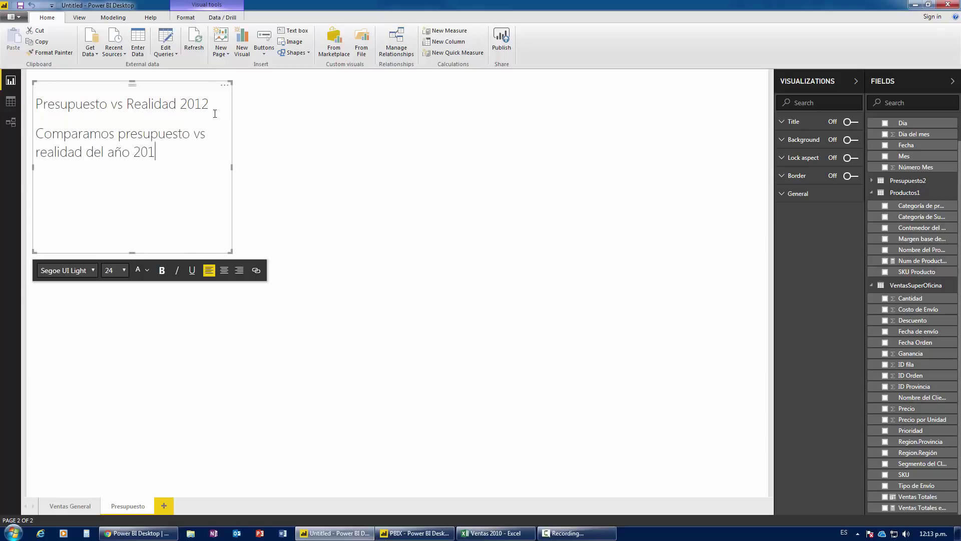
type("0")
key("BackSpace")
type("2")
left_click_drag(36, 133, 66, 209)
left_click(125, 271)
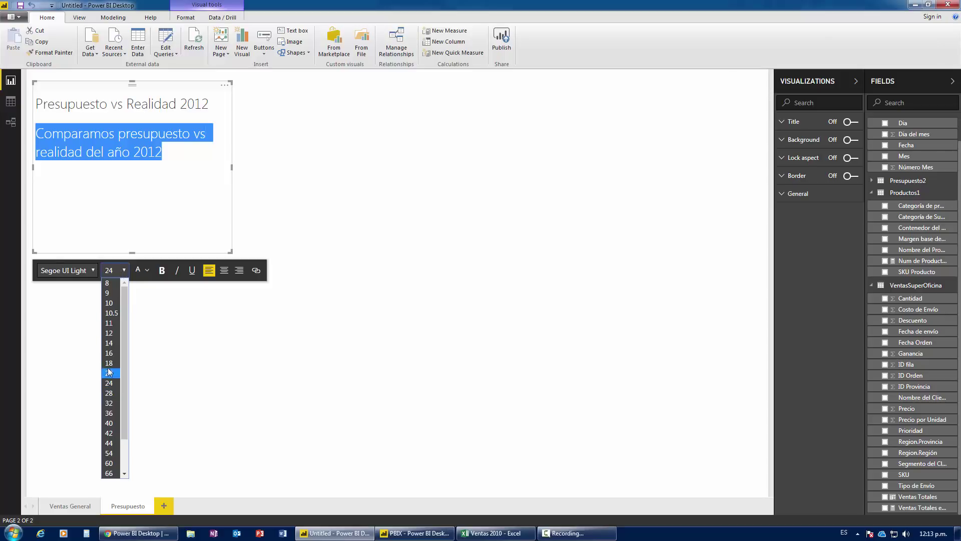
left_click(119, 308)
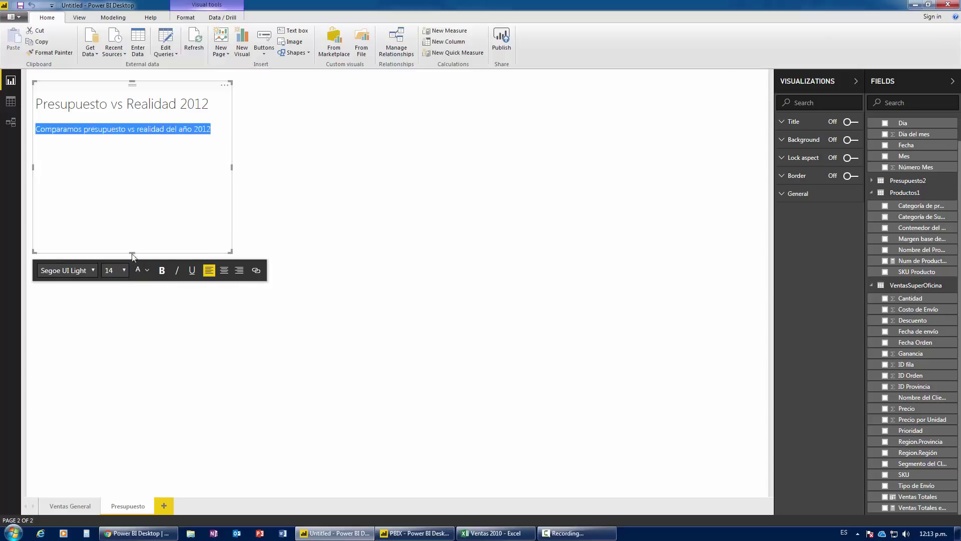
left_click_drag(132, 252, 132, 145)
- Deselect the title box and bring up the finished PBIX report for reference
left_click(394, 159)
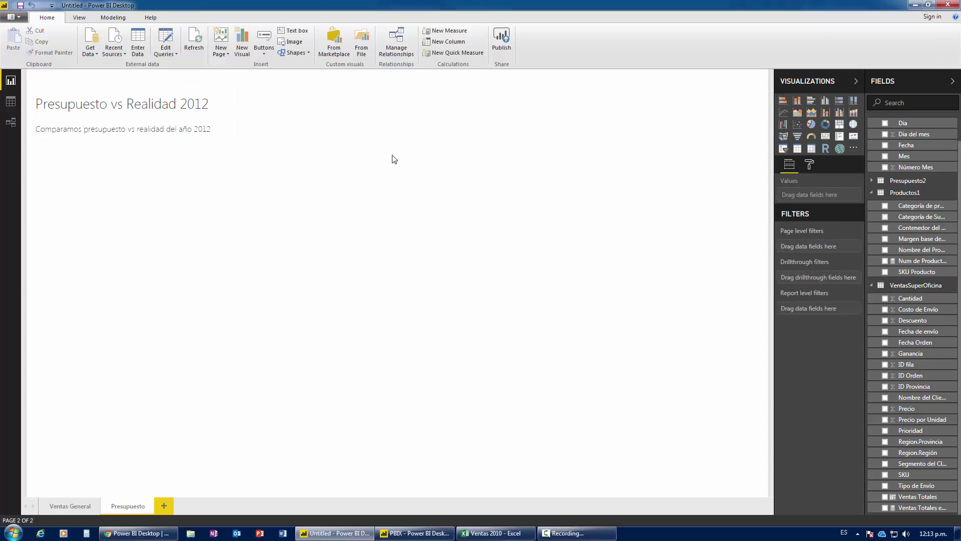
left_click(162, 93)
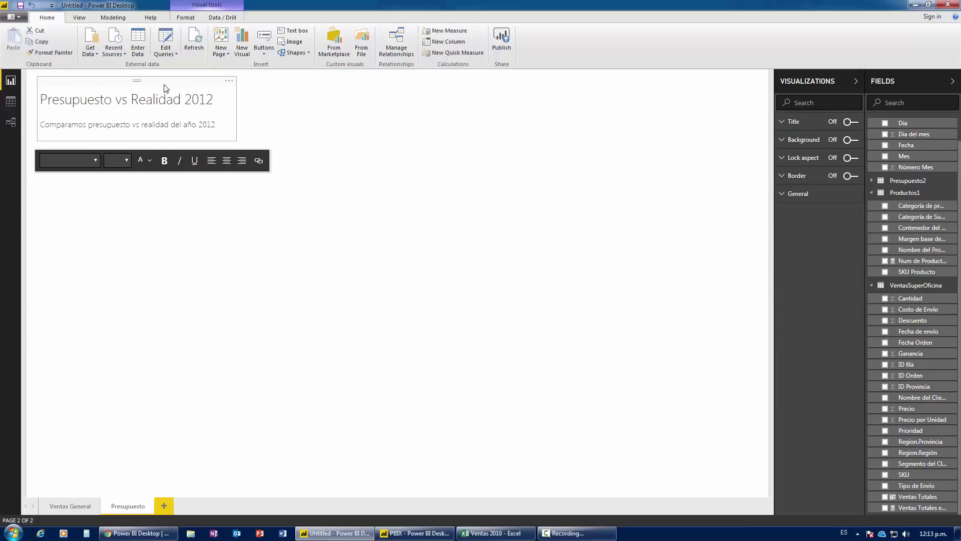
left_click(390, 145)
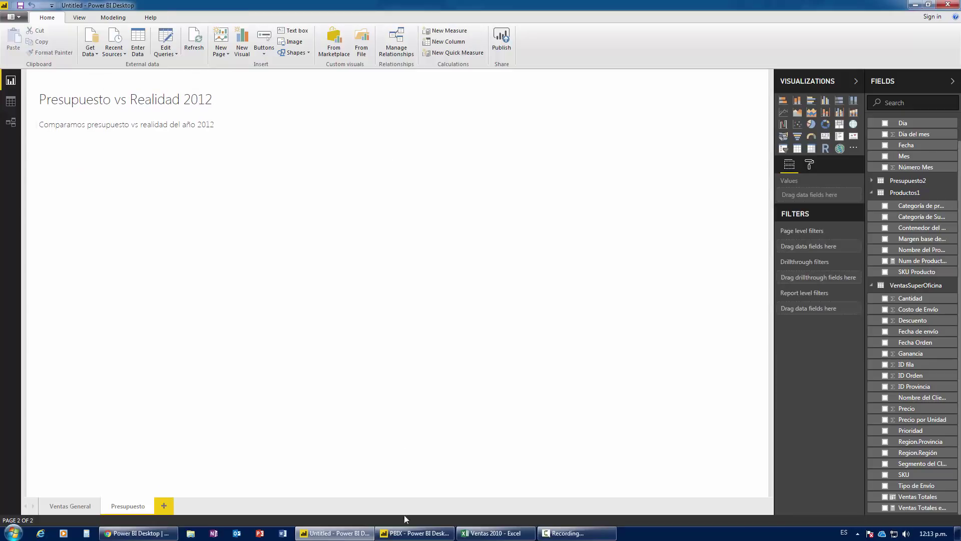
left_click(410, 533)
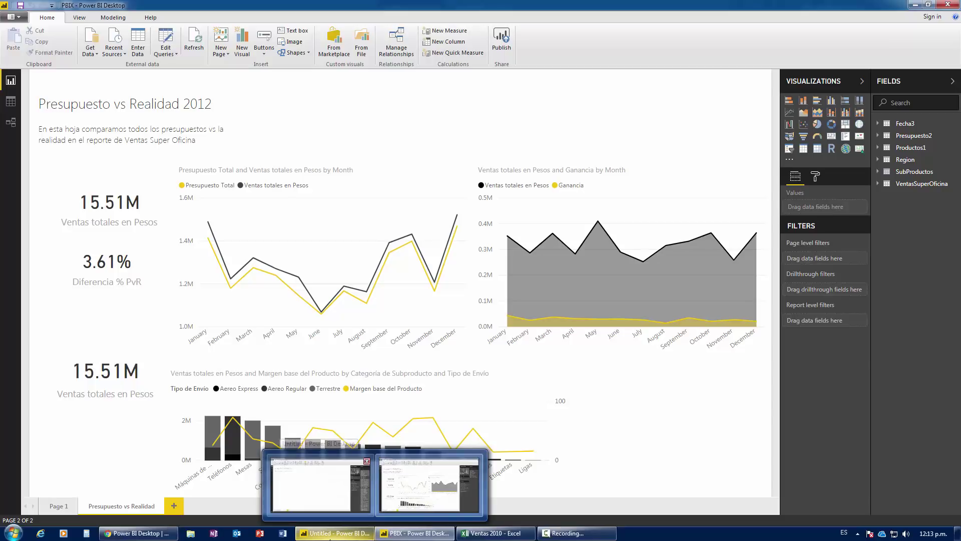
mouse_move(335, 533)
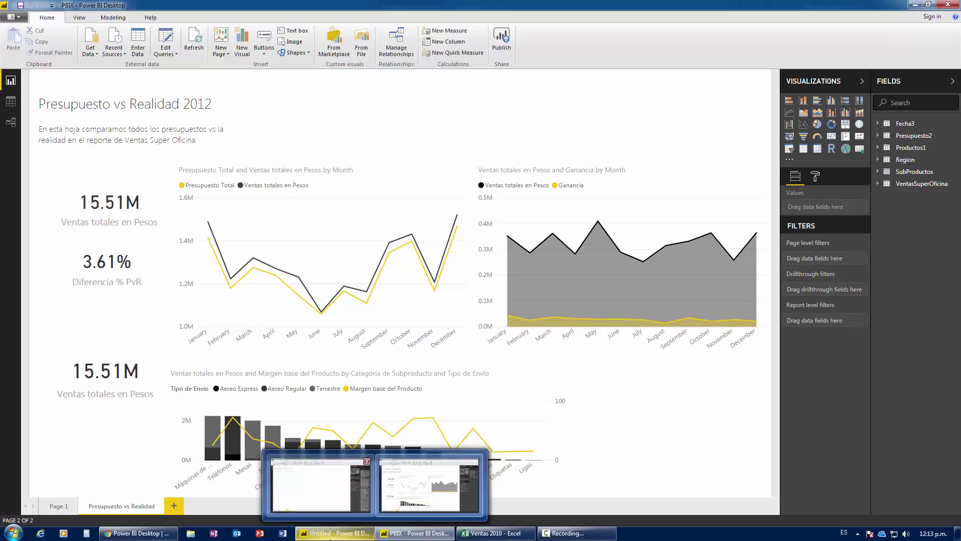
left_click(318, 483)
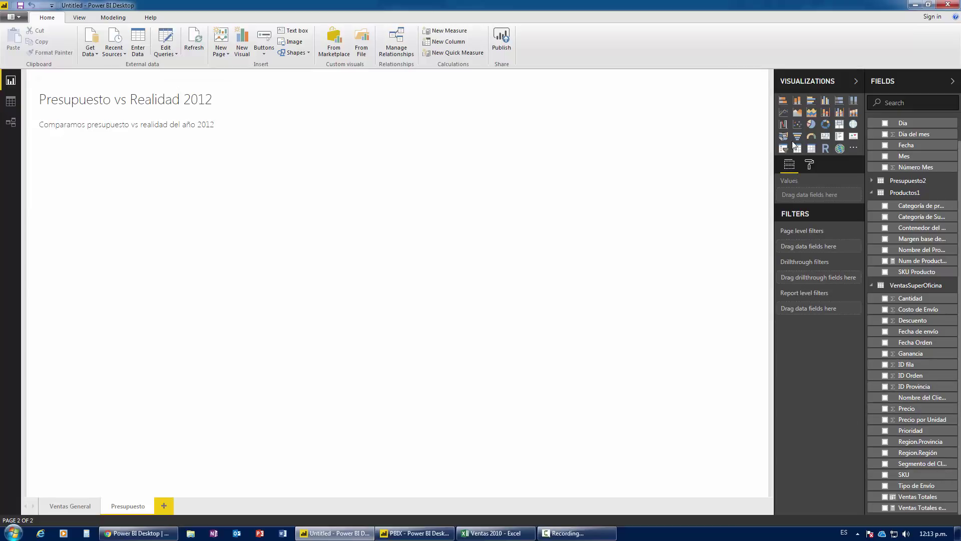
- Add a resized matrix listing Region.Provincia with Presupuesto2's Presupuesto, each showing 14,966,443.93
left_click(811, 149)
left_click_drag(135, 295, 120, 379)
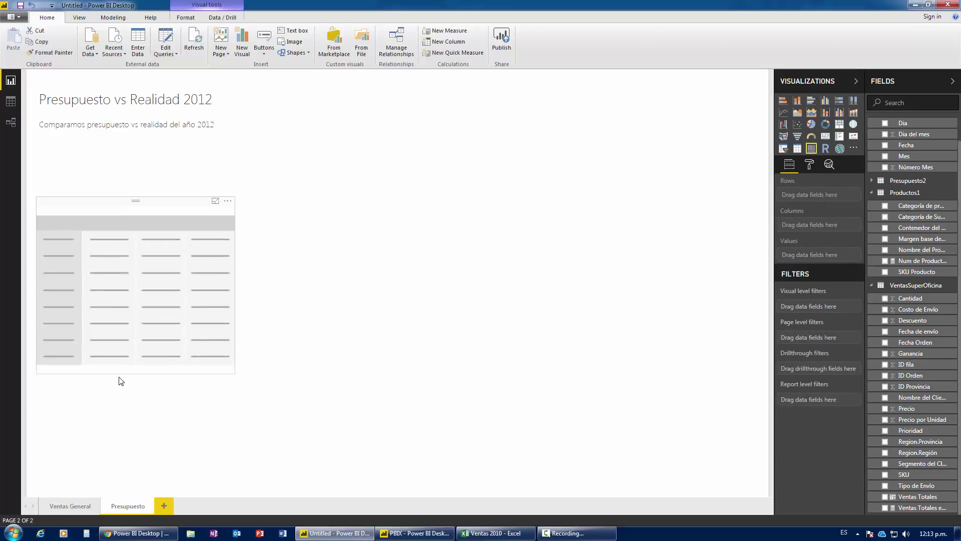
left_click_drag(157, 205, 176, 172)
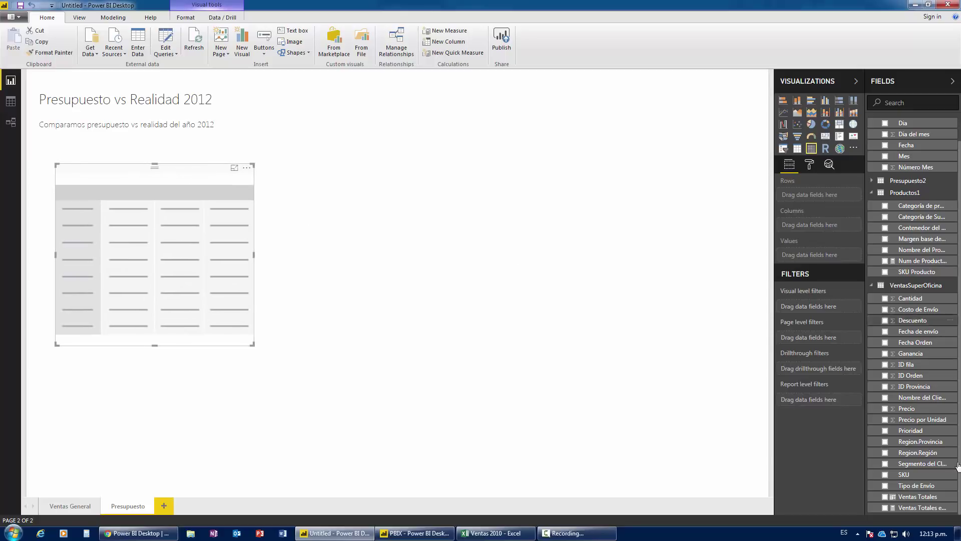
scroll(951, 471, "up", 1)
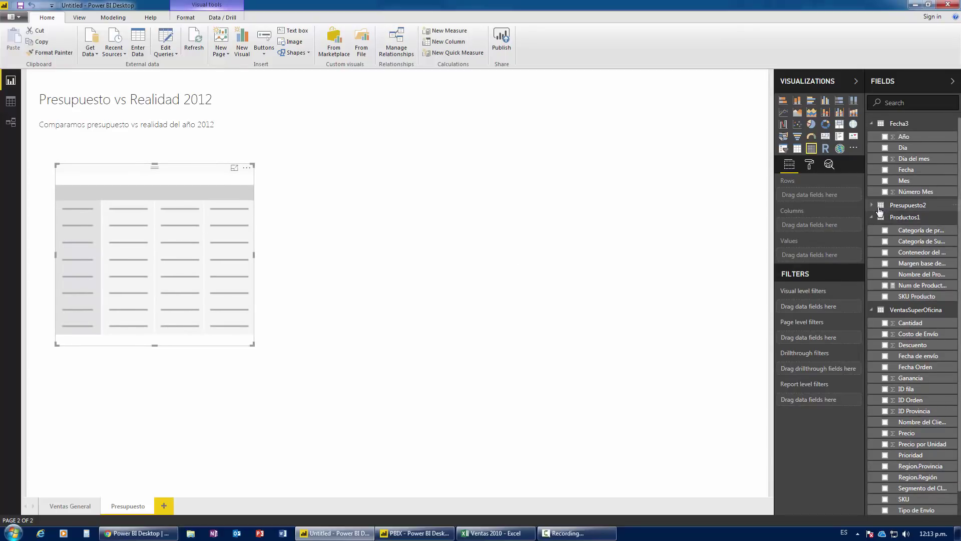
scroll(889, 470, "down", 1)
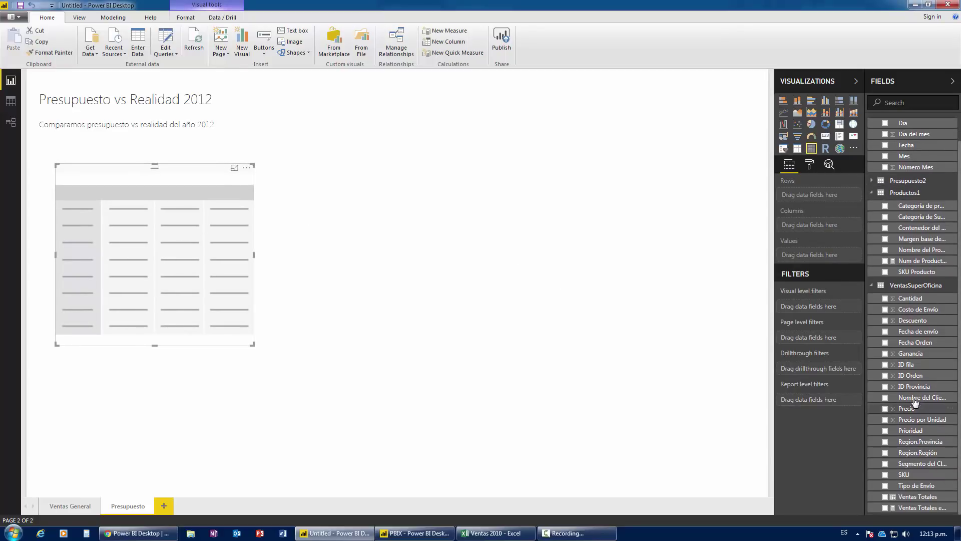
left_click(885, 443)
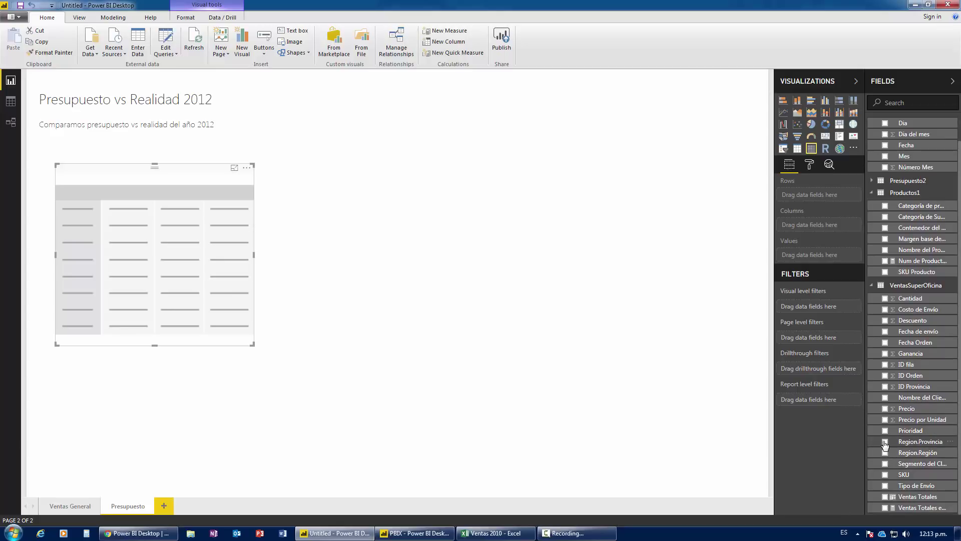
left_click(877, 181)
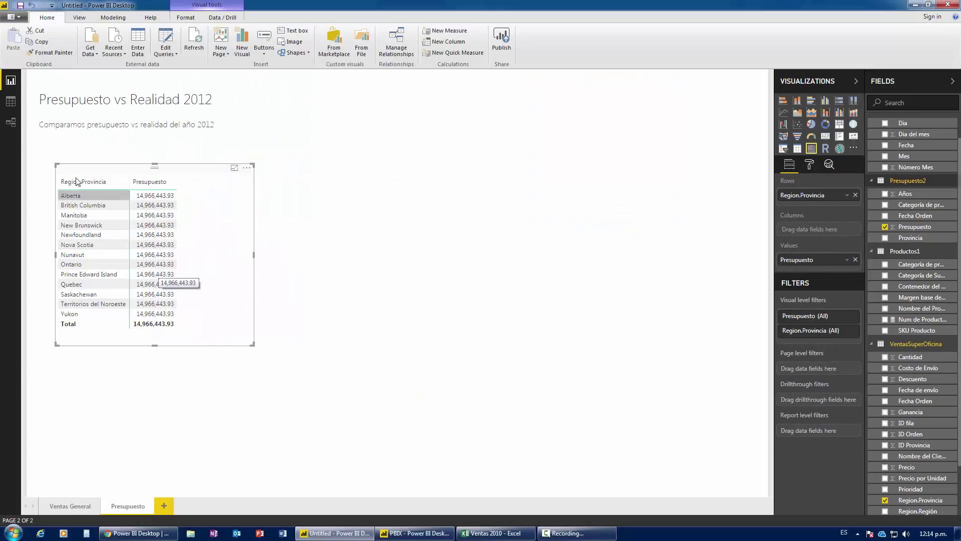
- In the model diagram, unhide the Region table and link Presupuesto2 Provincia to Region Provincia
left_click(11, 122)
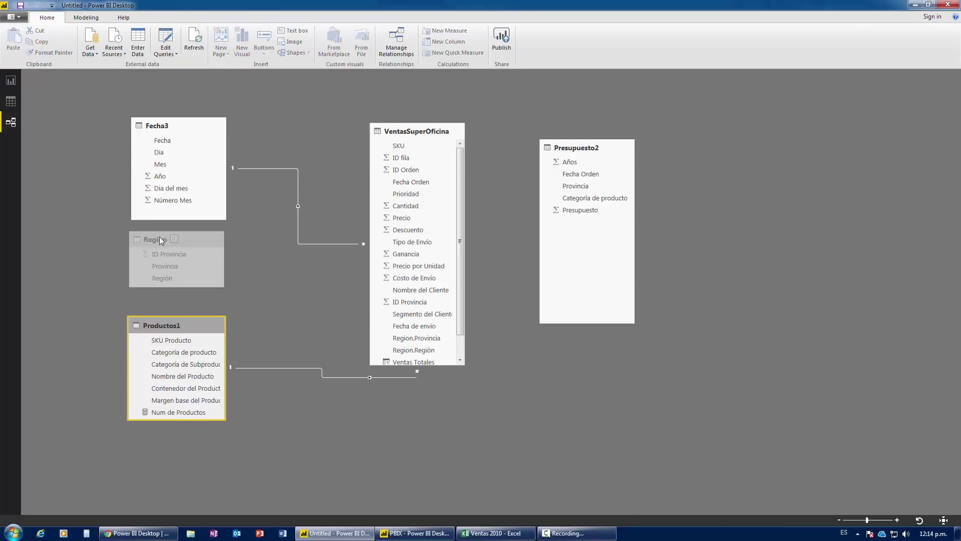
left_click_drag(160, 238, 497, 361)
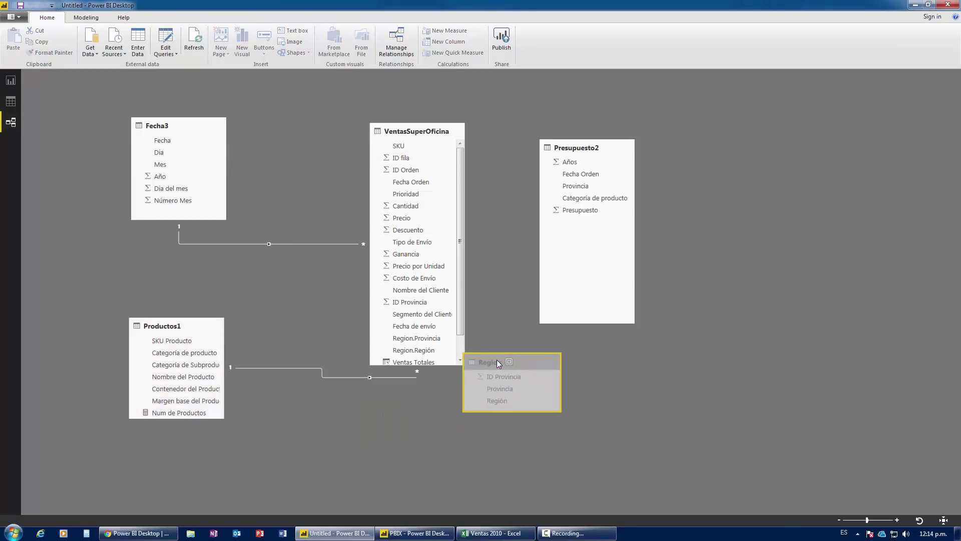
left_click_drag(498, 361, 573, 192)
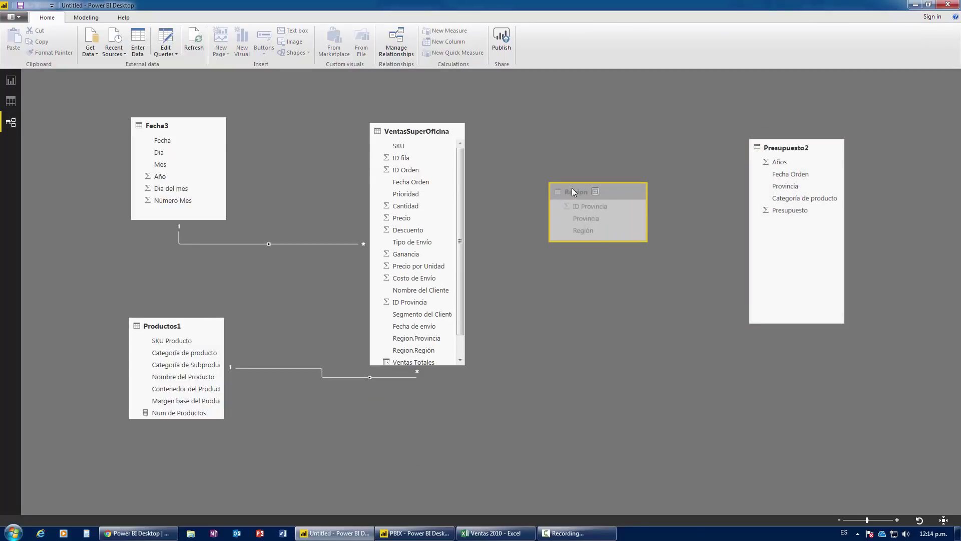
right_click(572, 188)
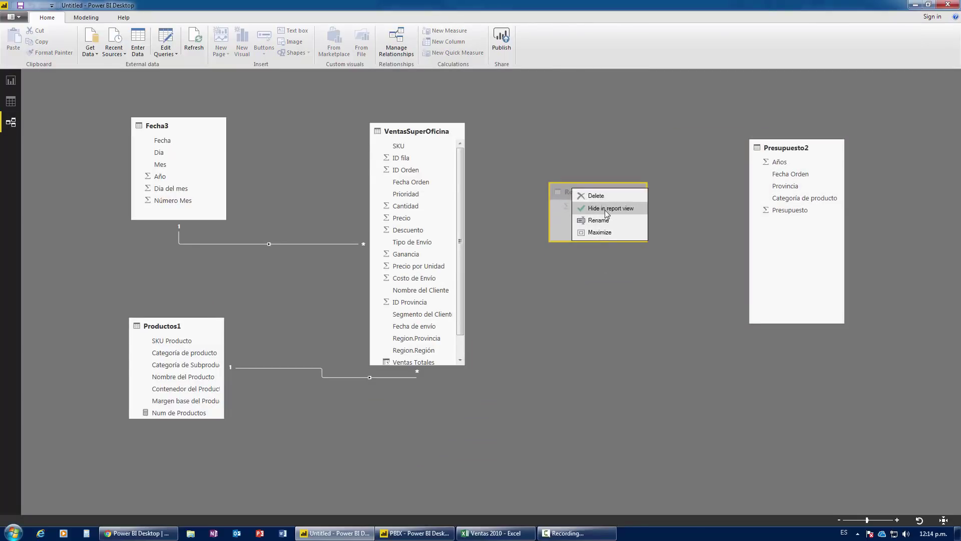
left_click(606, 209)
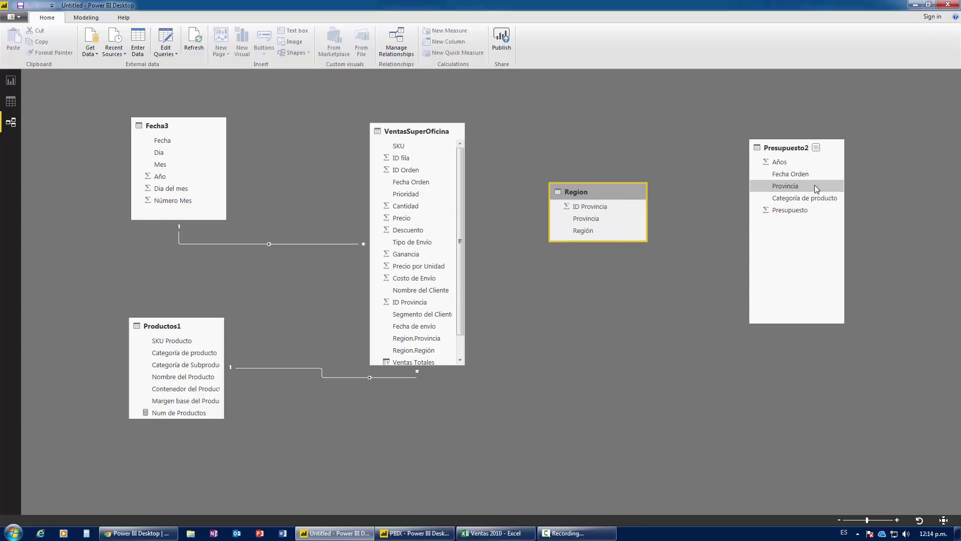
left_click_drag(809, 186, 586, 221)
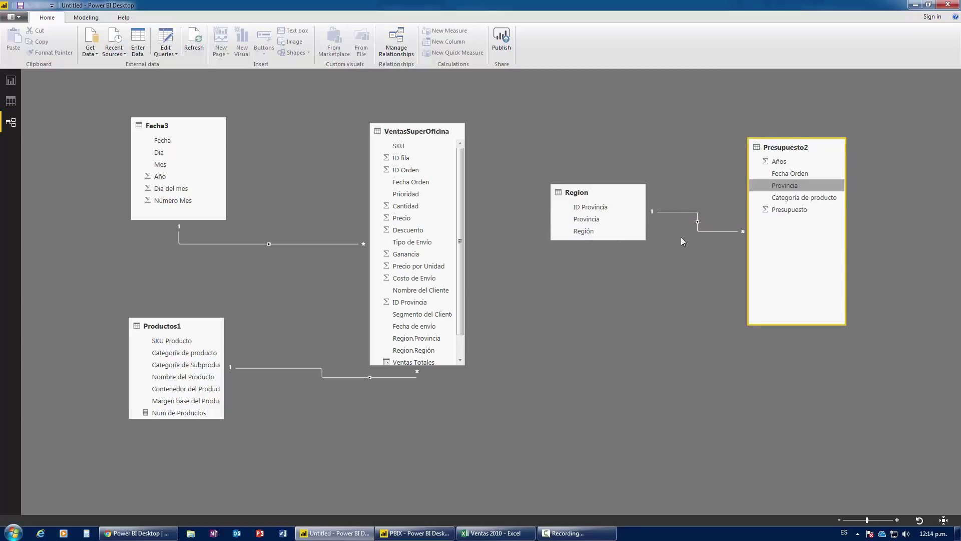
- Check the Presupuesto page, reposition Region in the diagram, and return to the report
left_click(11, 81)
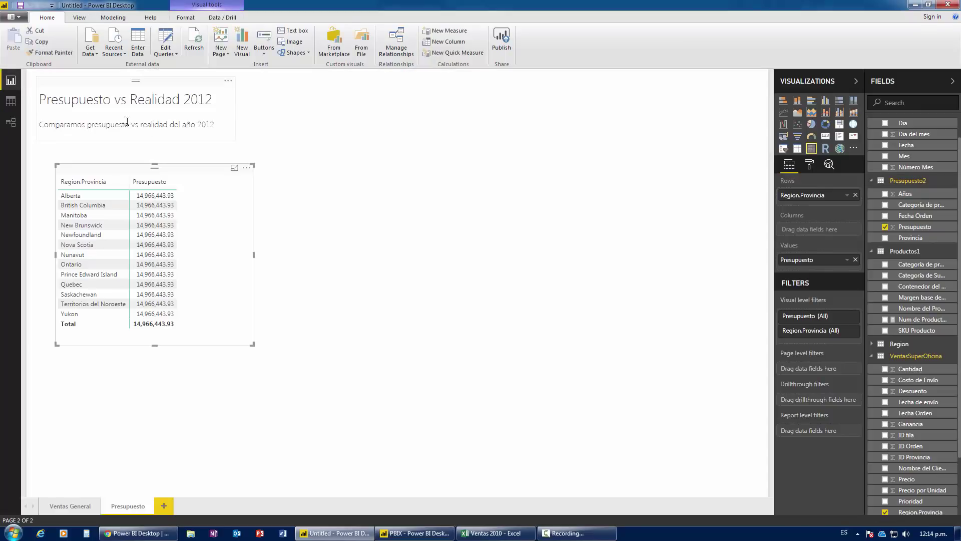
left_click(11, 122)
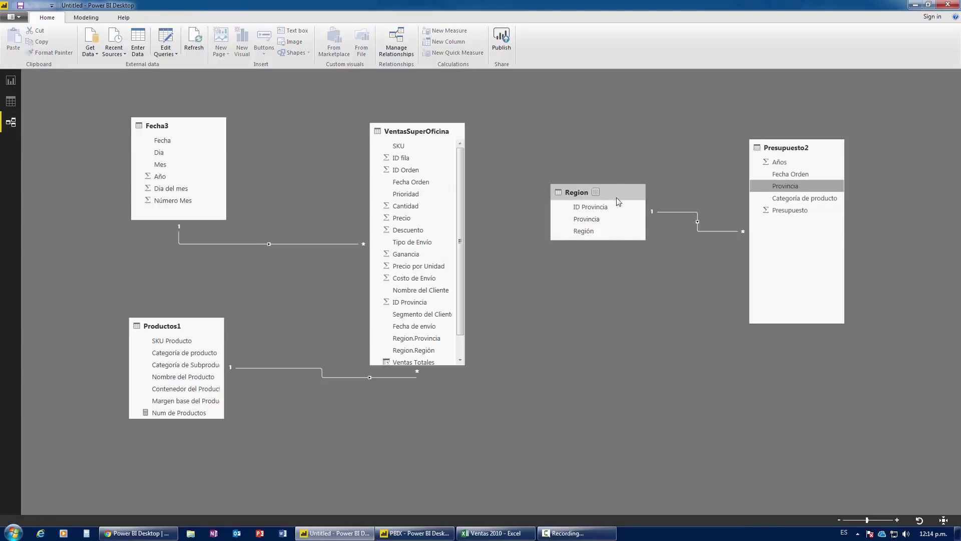
left_click_drag(605, 190, 589, 188)
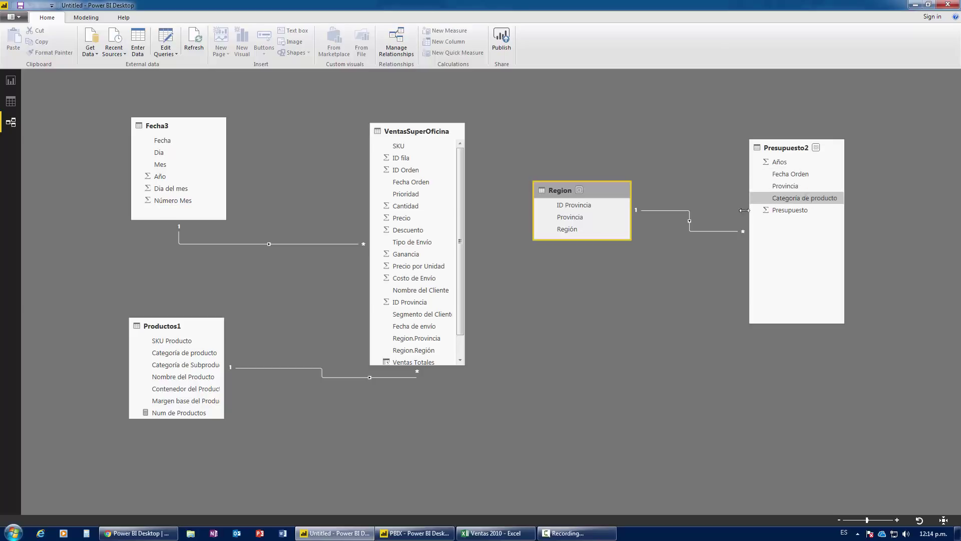
left_click(11, 101)
left_click(11, 81)
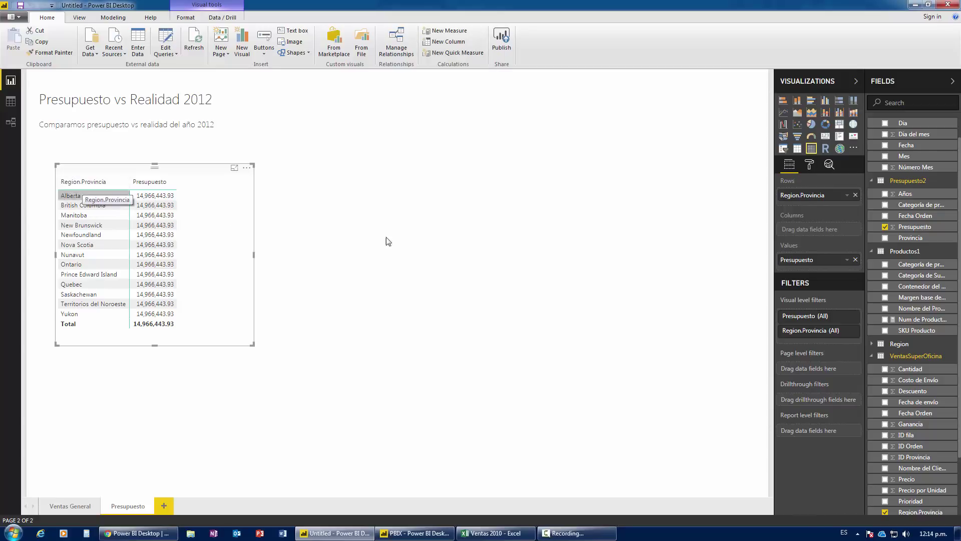
- Replace the rows with Region's Provincia and add Ventas Totales en CAD to the budget table
scroll(933, 417, "down", 3)
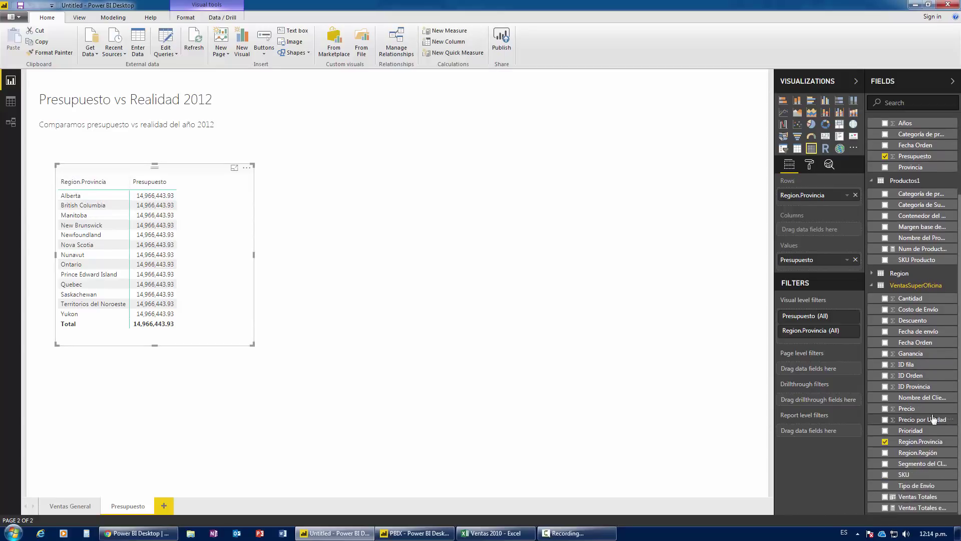
left_click(885, 442)
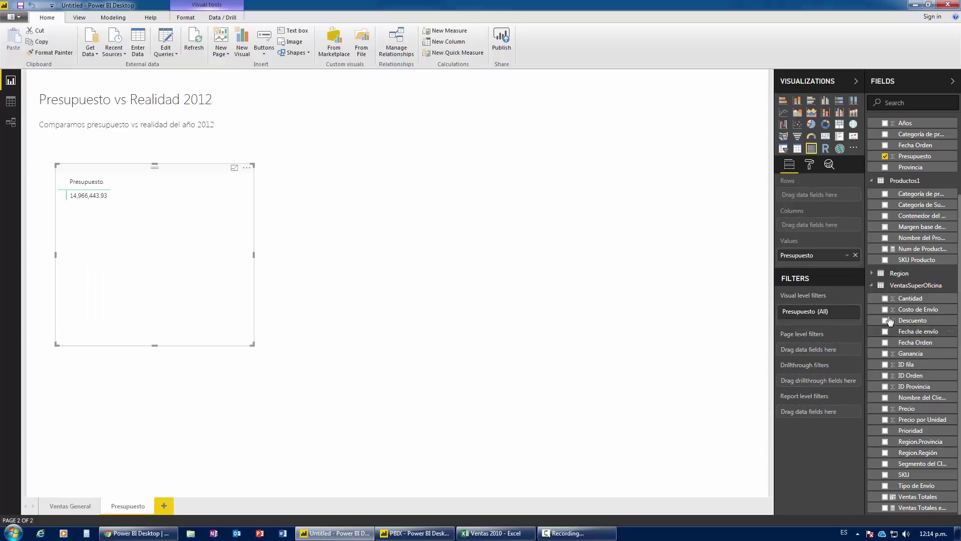
left_click(873, 274)
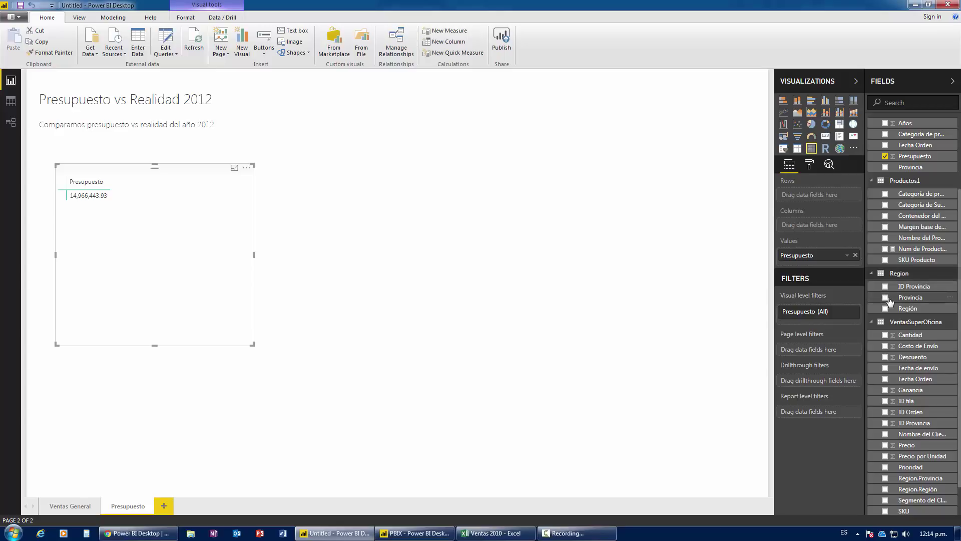
left_click(885, 297)
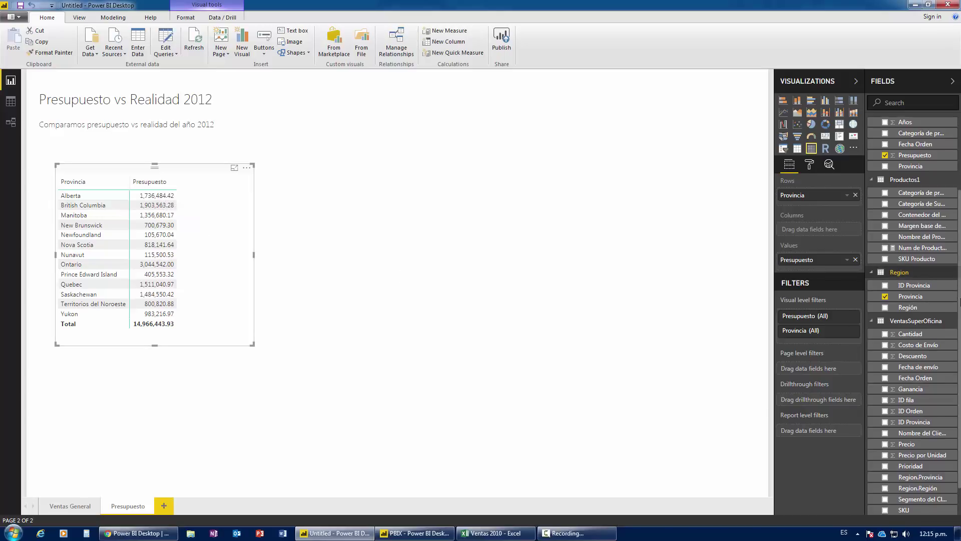
scroll(926, 375, "down", 1)
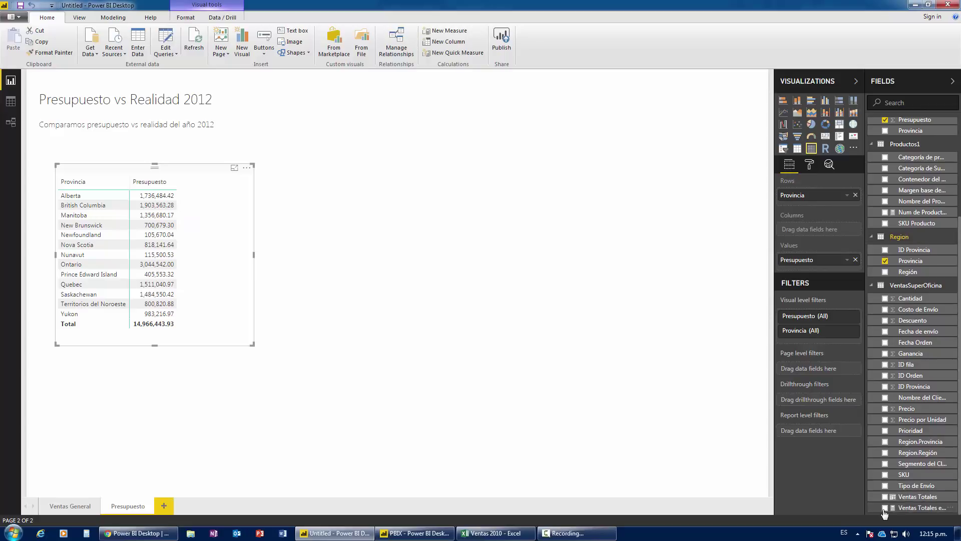
left_click(916, 507)
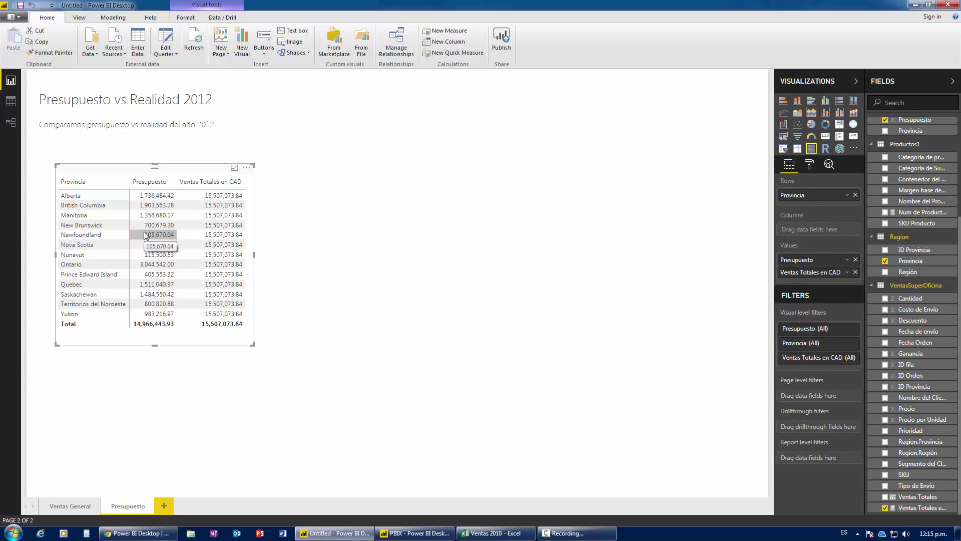
left_click(11, 122)
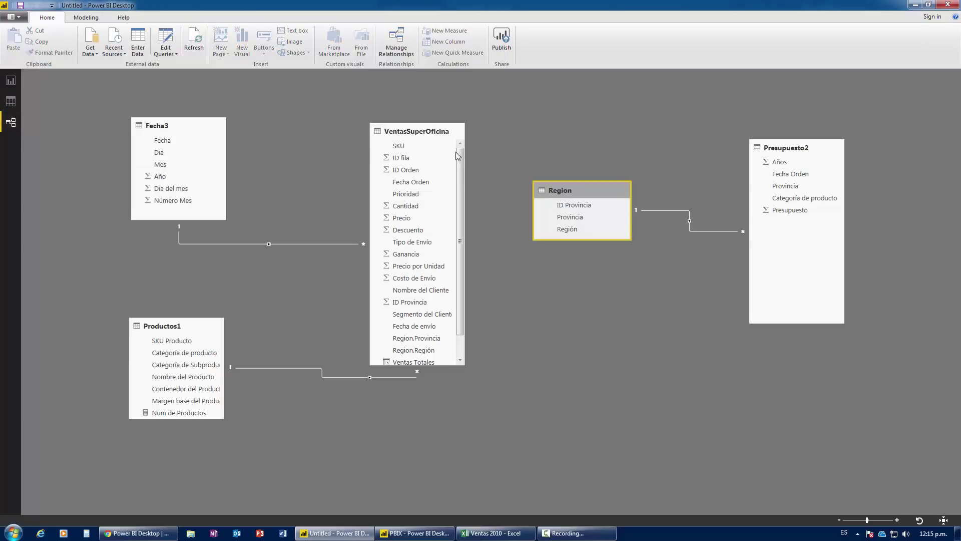
mouse_move(417, 131)
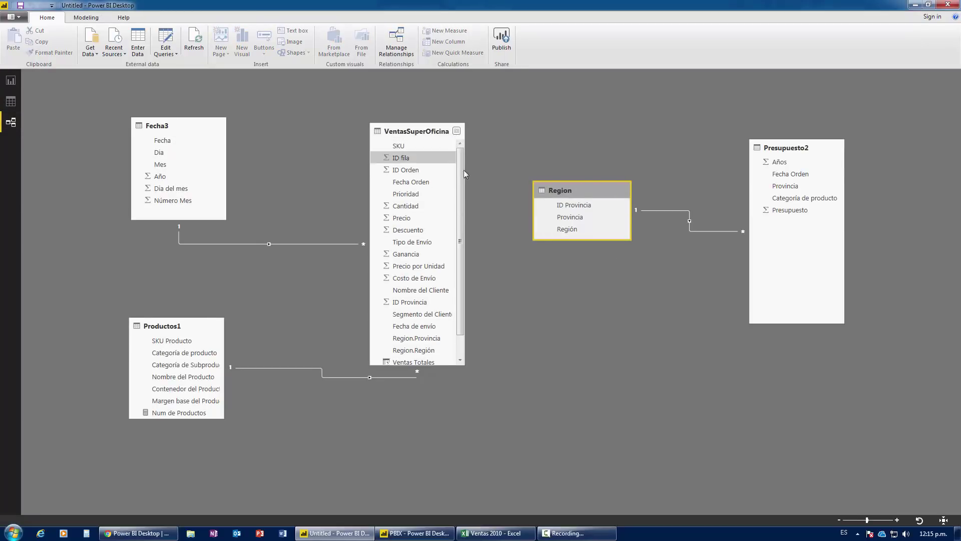
- Link Region to VentasSuperOficina on ID Provincia so each province gets its own sales, e.g. Alberta 1,777,100.90
left_click_drag(461, 205, 462, 247)
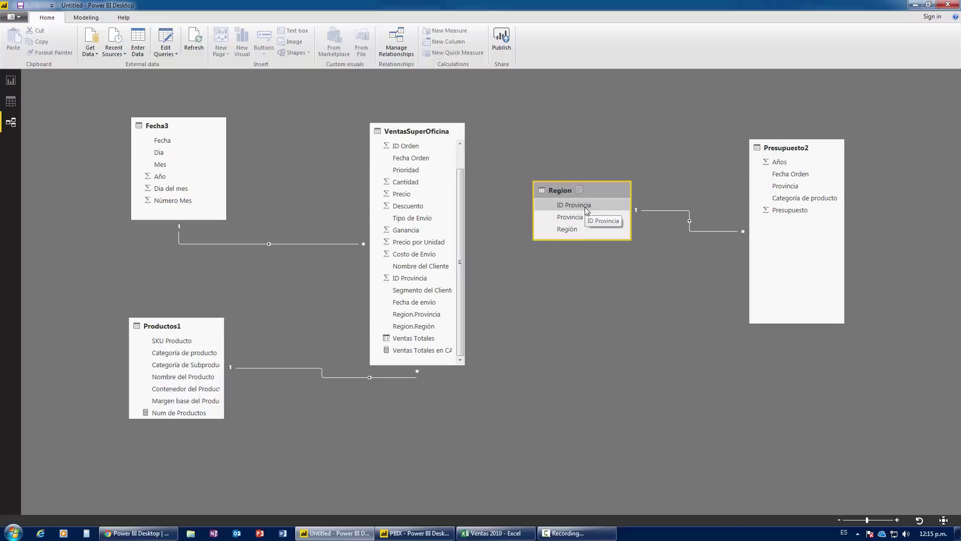
left_click_drag(585, 207, 398, 283)
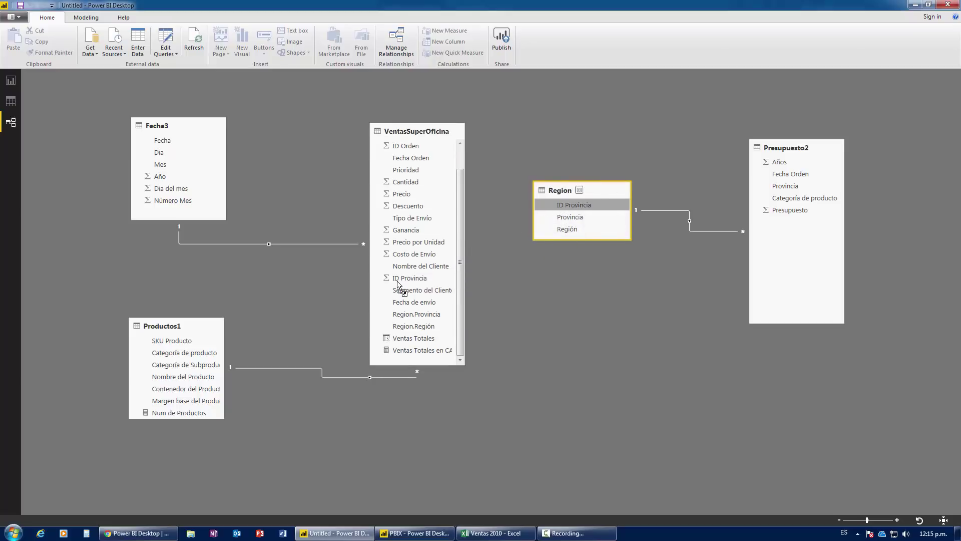
left_click(9, 83)
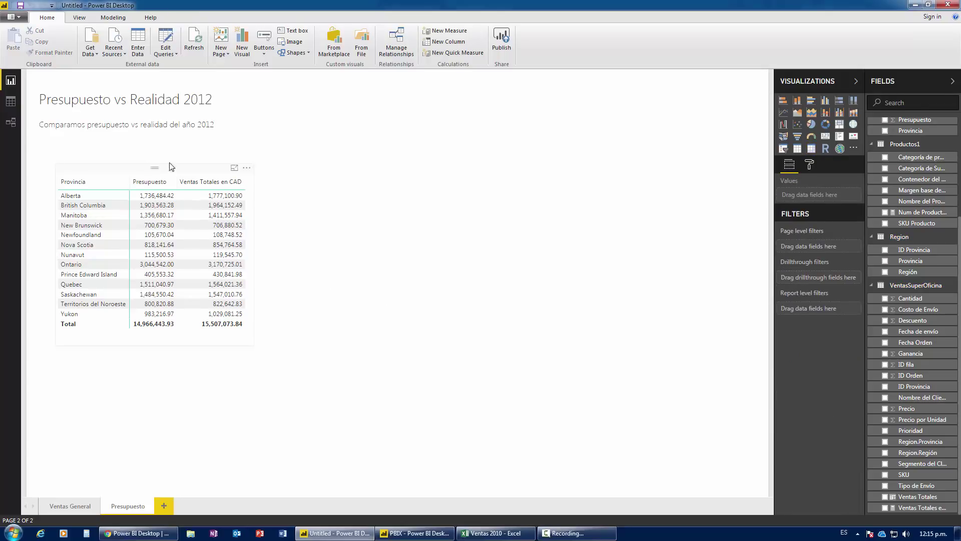
- Move the budget table toward the top-left and place a new empty matrix to its right
left_click_drag(174, 167, 163, 147)
left_click(262, 162)
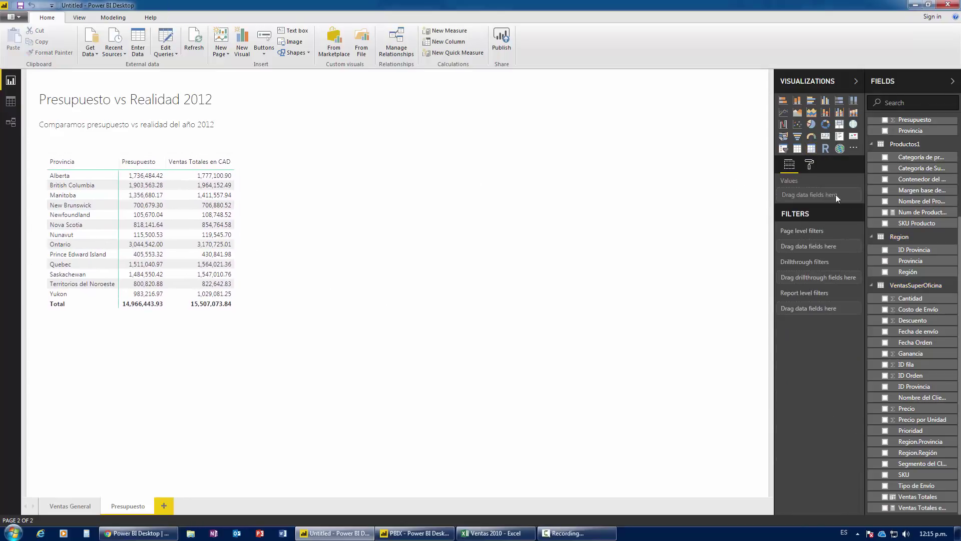
left_click(812, 149)
left_click_drag(140, 336, 353, 167)
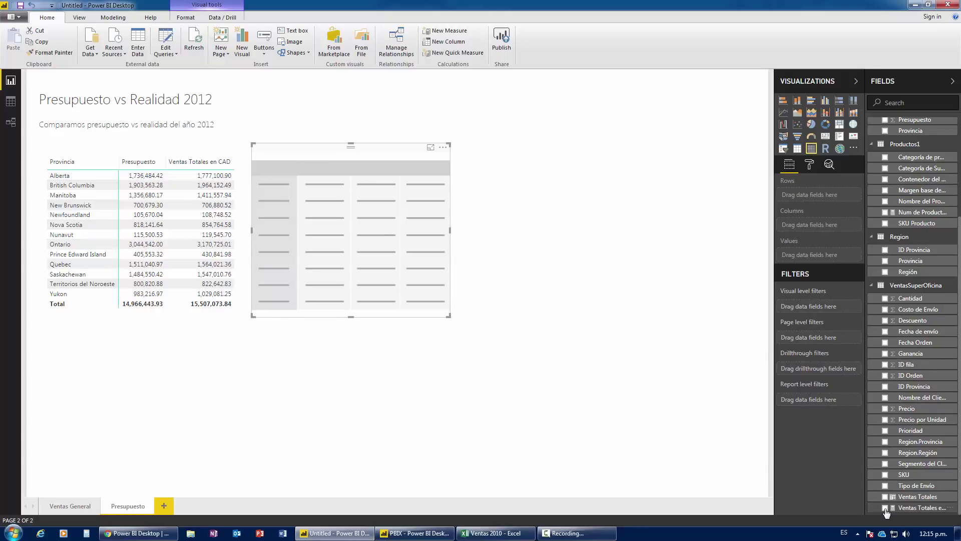
- List Productos1's Categoría de producto (Artículos de Oficina, Muebles, Tecnología) as the new matrix rows
scroll(896, 401, "up", 4)
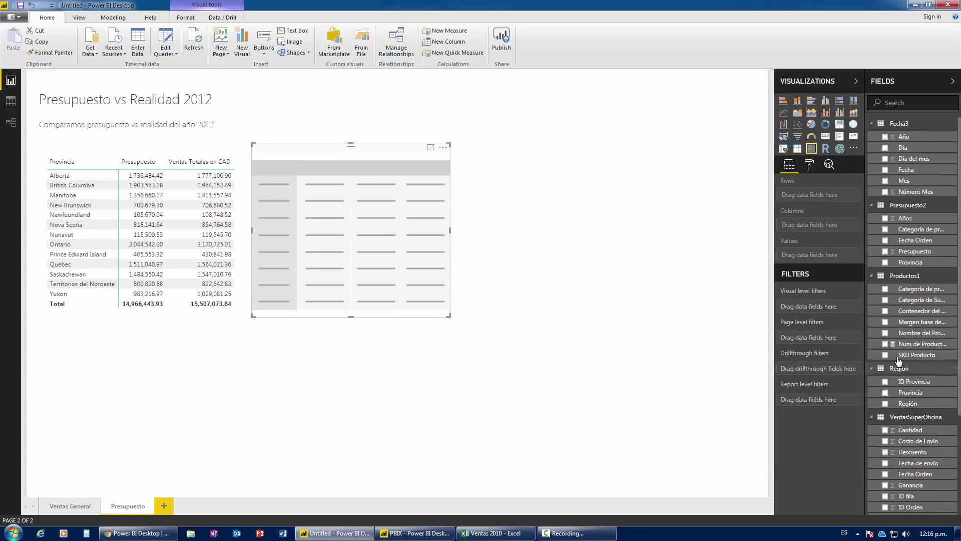
left_click(885, 289)
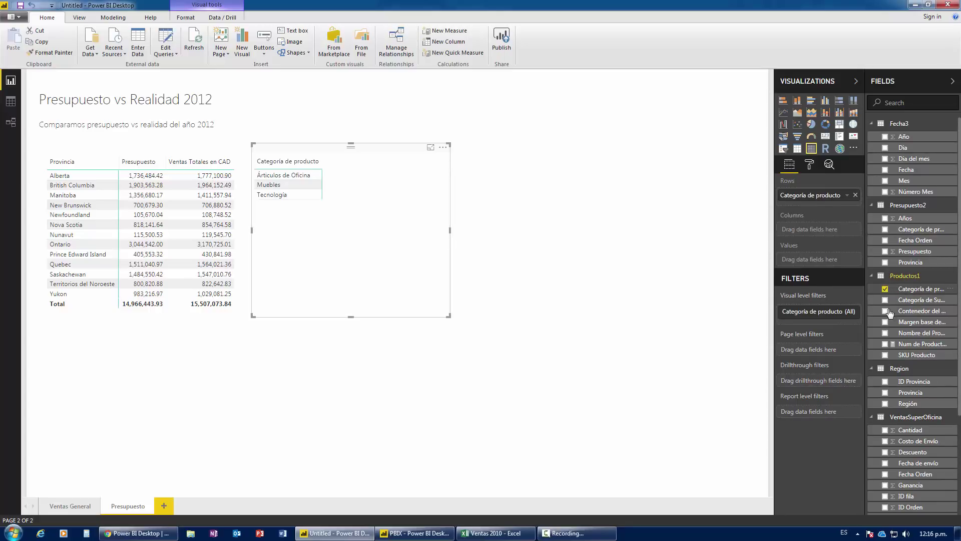
left_click(11, 122)
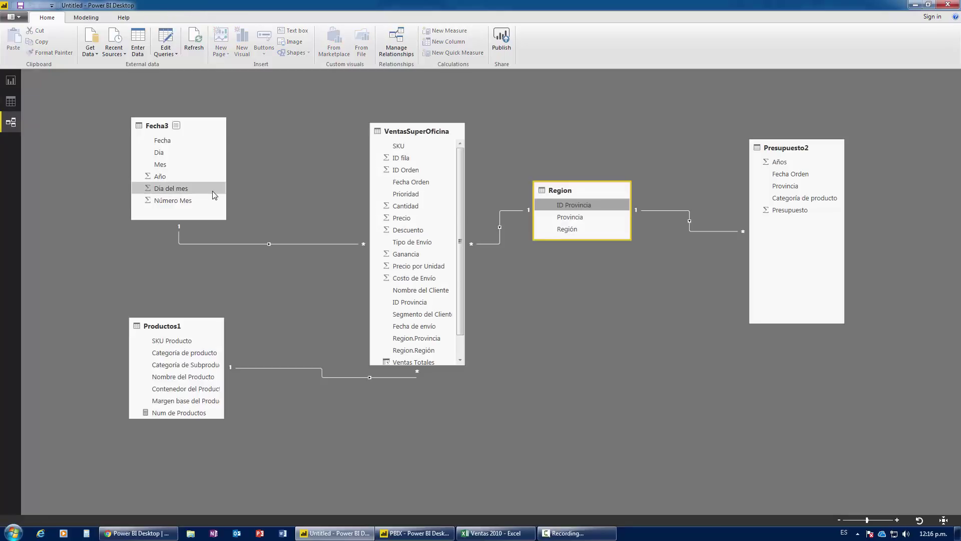
- Move Productos1 below Region, try a category link to Presupuesto2, dismiss the error, and view Productos1's data
mouse_move(165, 330)
left_mouse_down()
mouse_move(588, 284)
mouse_move(574, 308)
left_mouse_up()
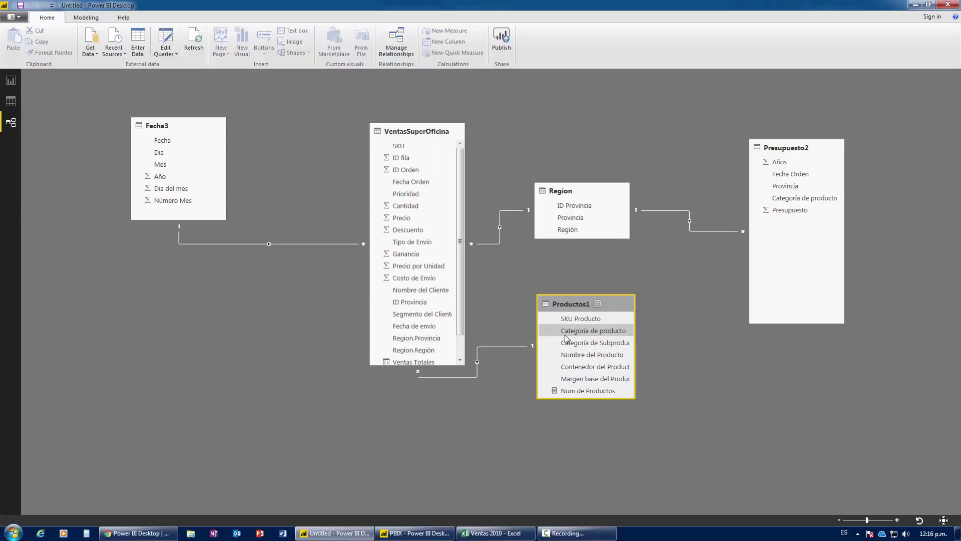
mouse_move(587, 331)
left_mouse_down()
mouse_move(686, 301)
mouse_move(803, 201)
left_mouse_up()
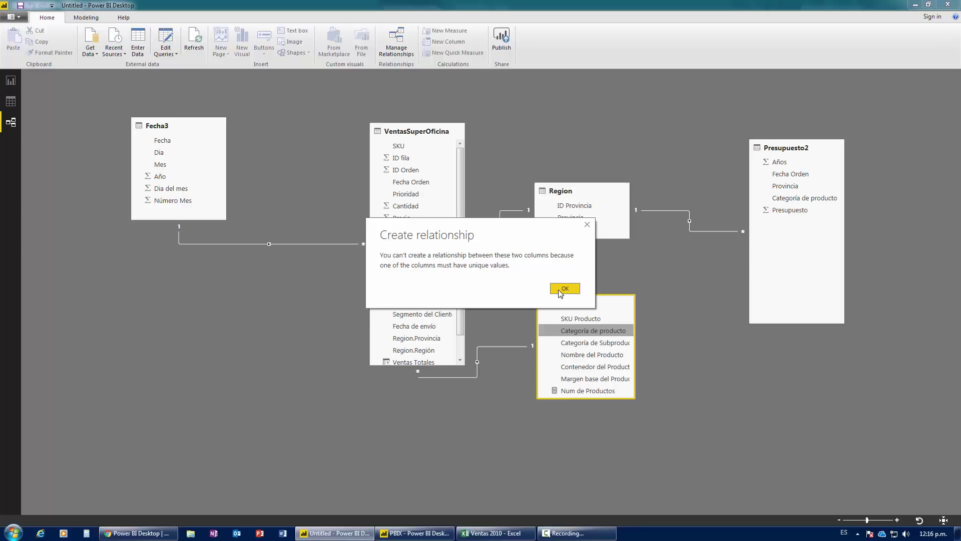
left_click(560, 292)
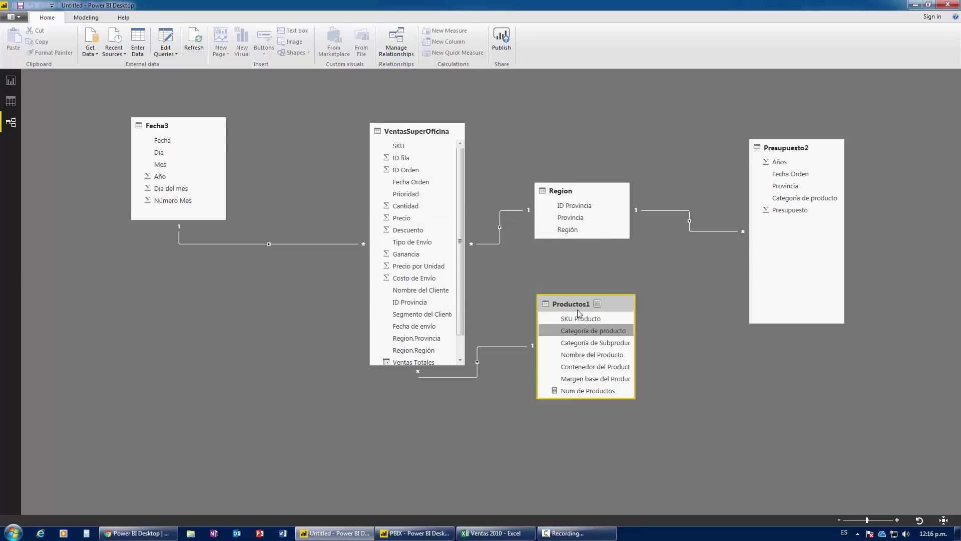
left_click(9, 100)
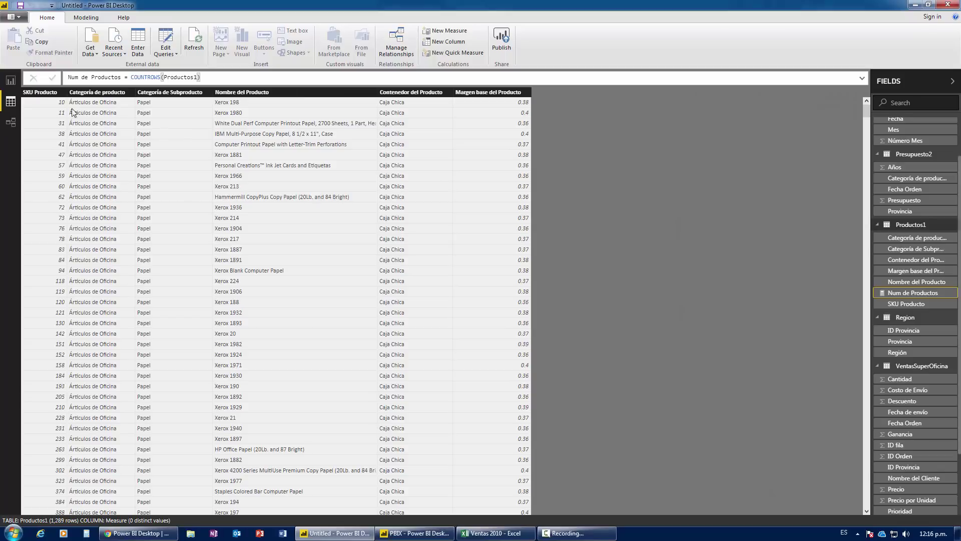
- Inspect the Categoría de producto columns in the Productos1 and Presupuesto2 data grids
left_click(106, 101)
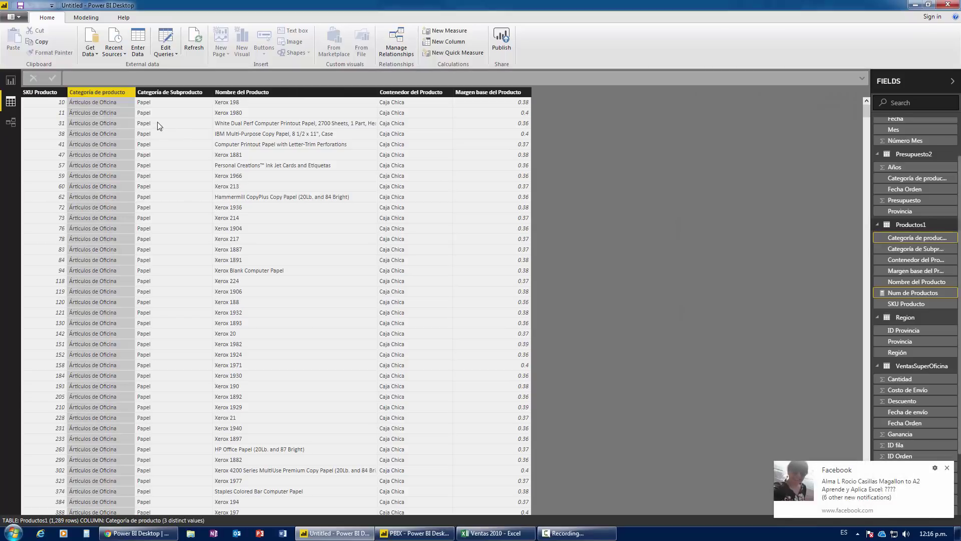
left_click(948, 469)
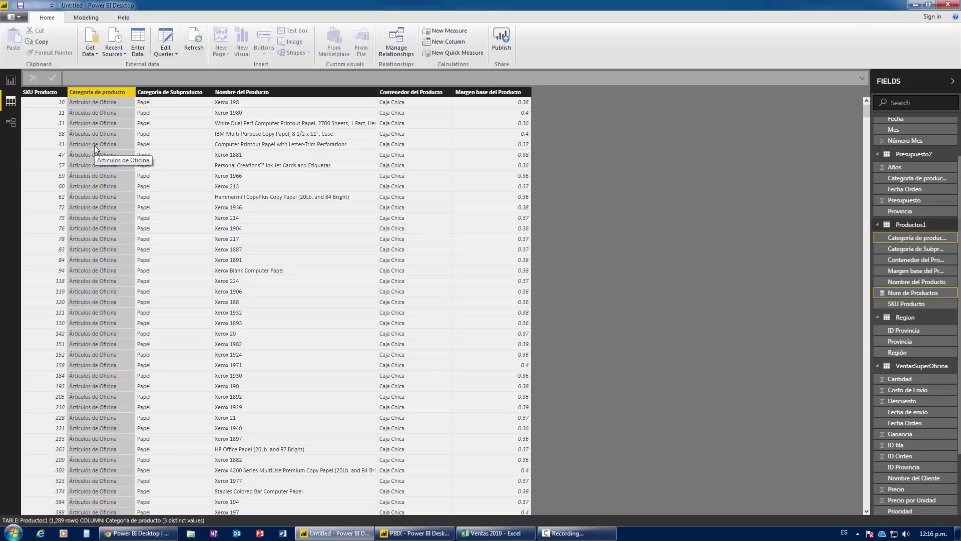
left_click(912, 154)
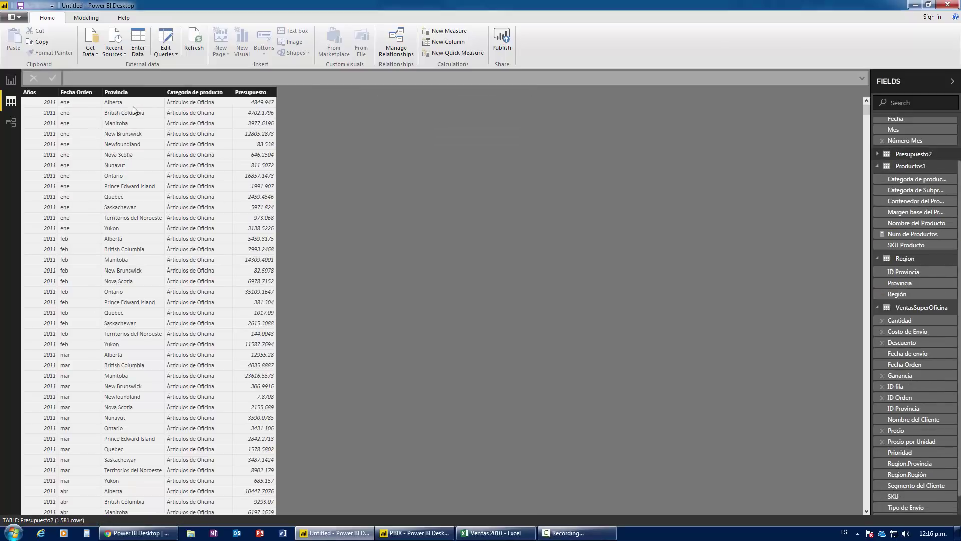
left_click(190, 102)
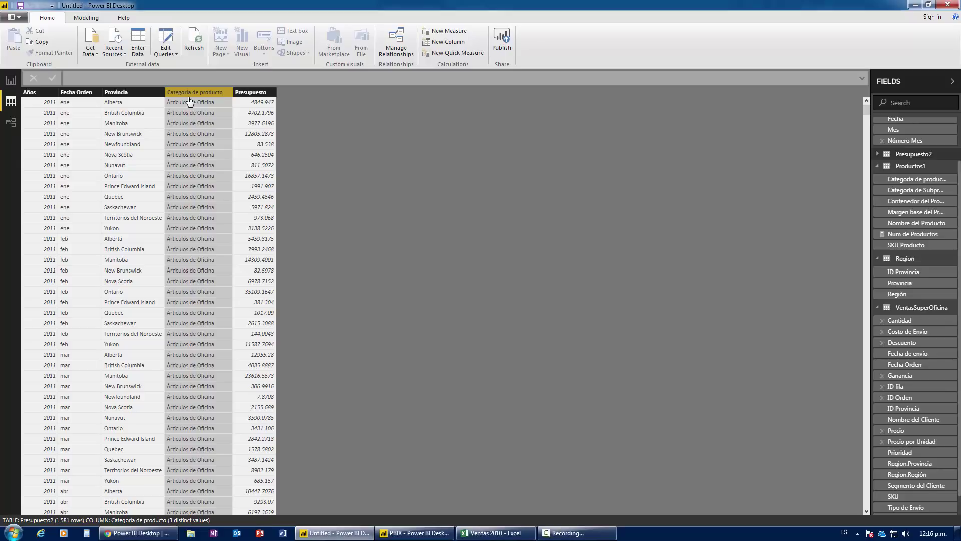
- Move the Presupuesto2 table lower beside Region in the relationship diagram
left_click(10, 122)
left_click_drag(630, 316, 612, 319)
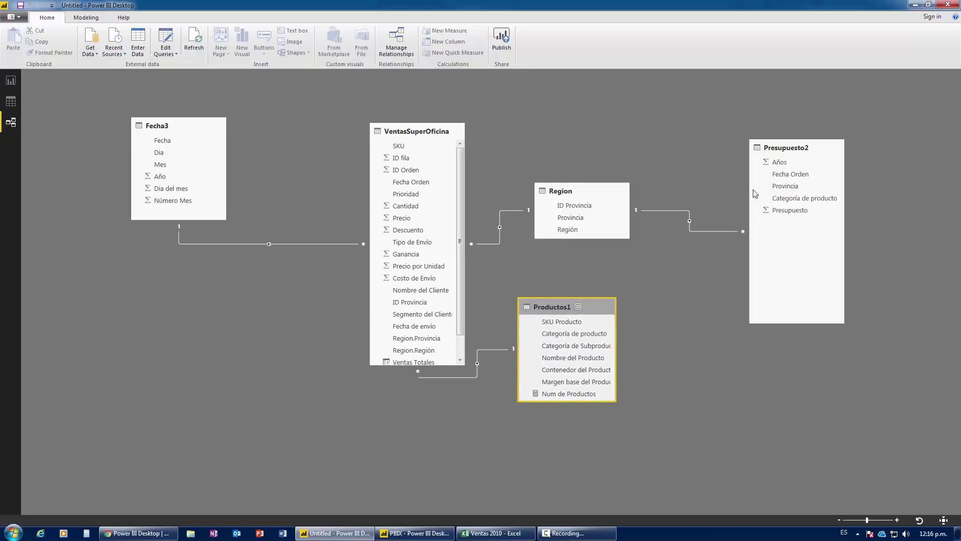
left_click_drag(784, 152, 783, 249)
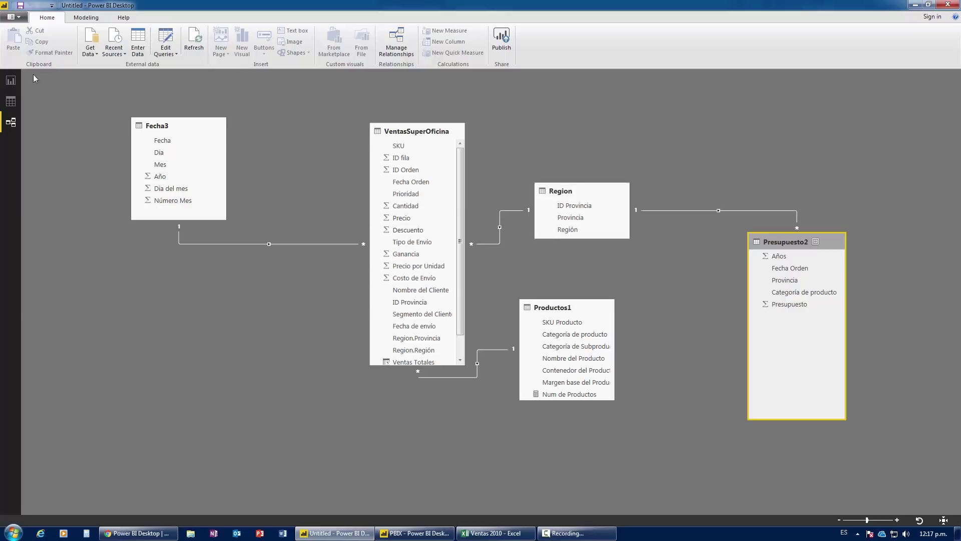
left_click(11, 101)
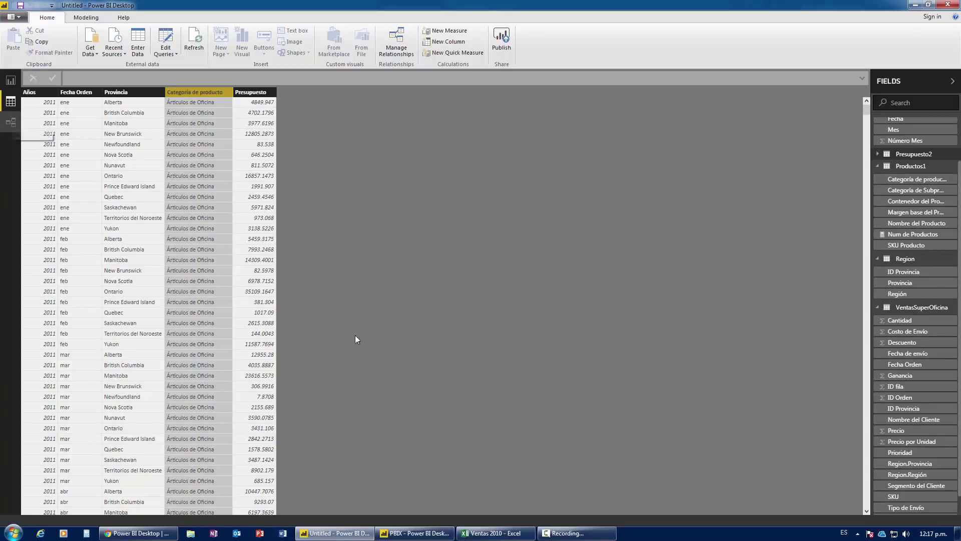
- Add a blank Hoja1 sheet to the Ventas 2010 Excel workbook and return to Power BI
left_click(495, 532)
left_click(263, 508)
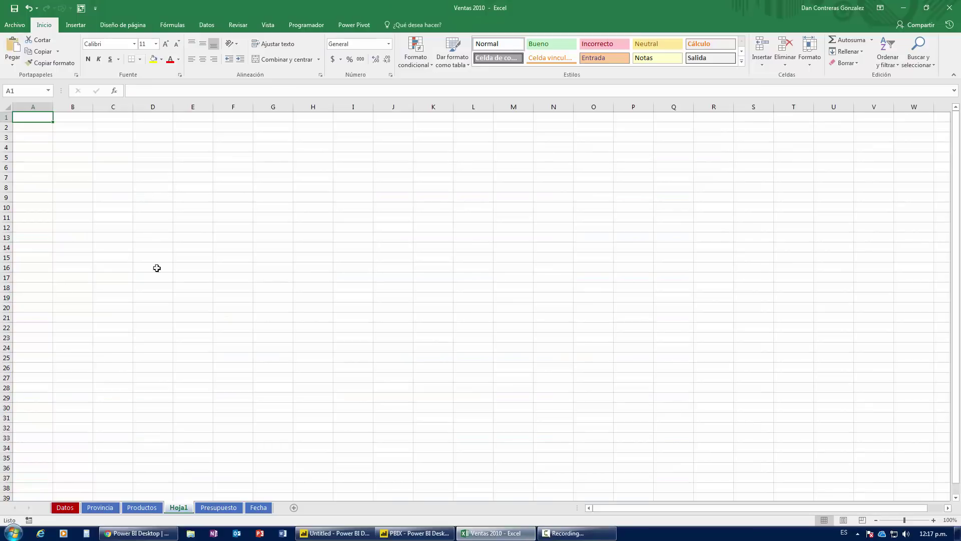
key("alt+Tab")
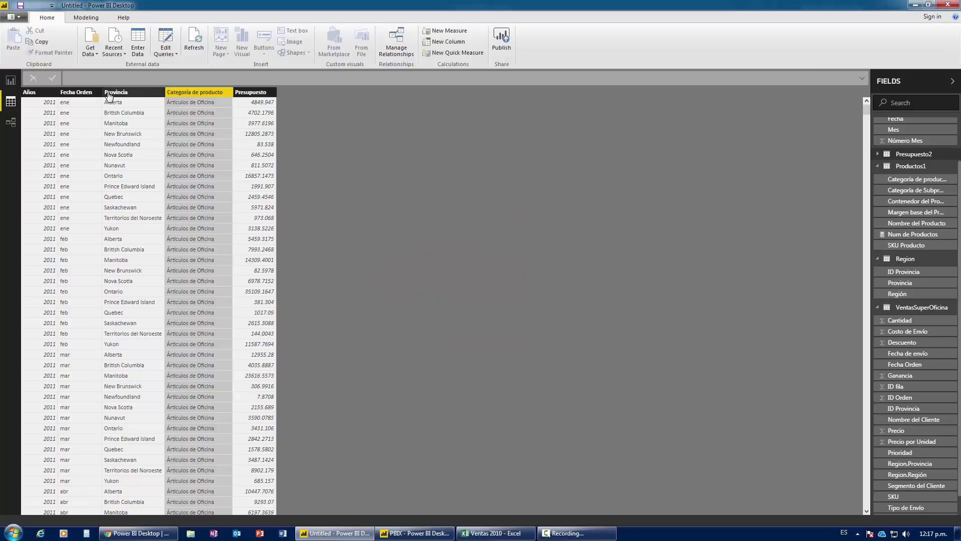
- Start a new calculated table named 'Categoría de Producto' with the SUMMARIZE function
left_click(83, 19)
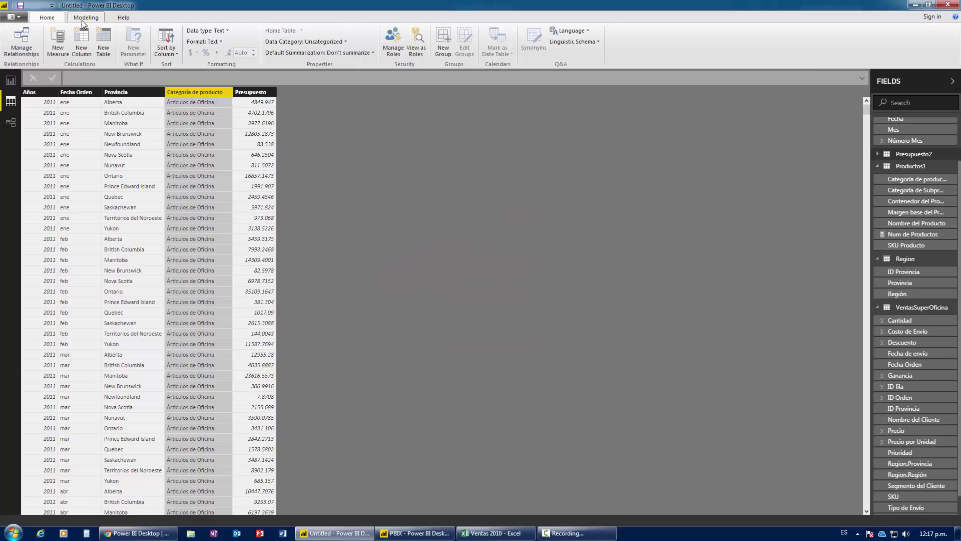
left_click(105, 44)
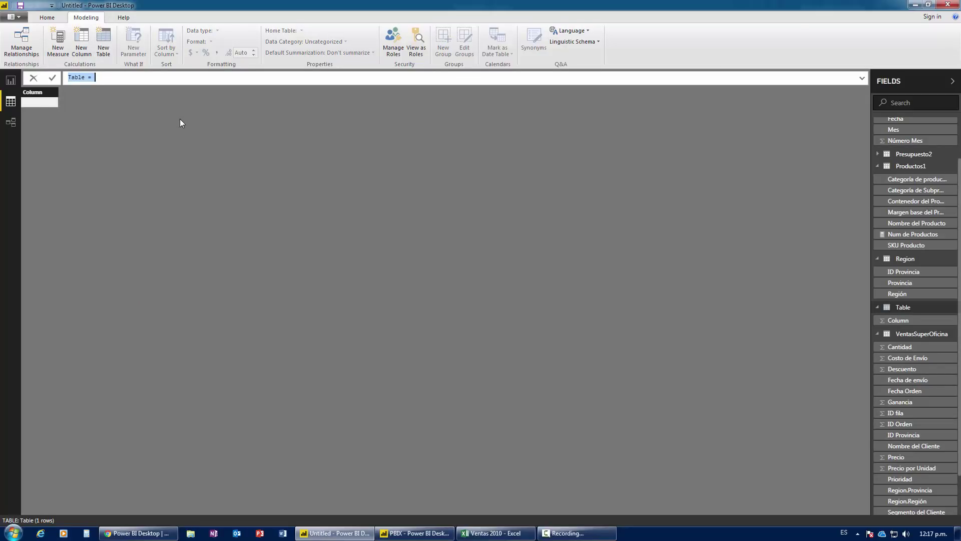
type("c")
type("ategoria de Pro")
type("ducto = ")
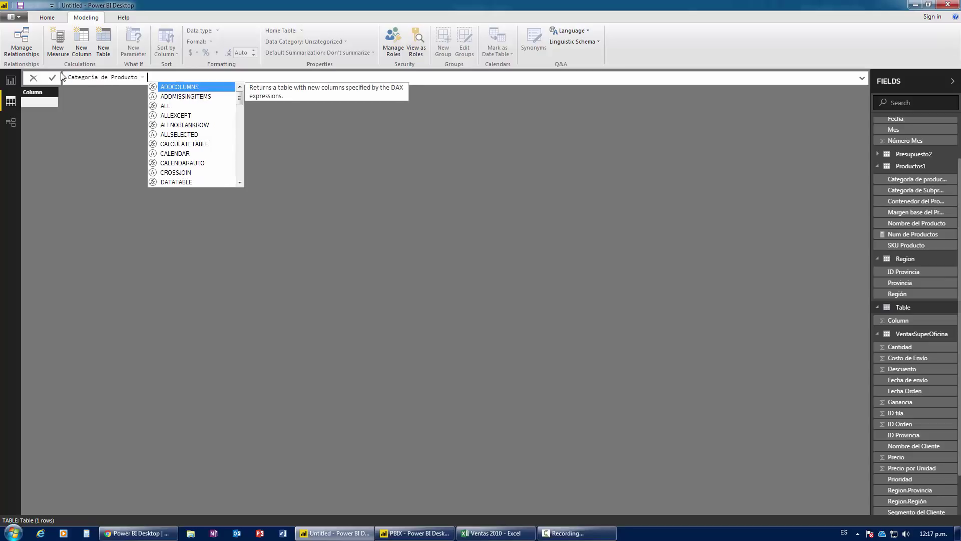
type("summa")
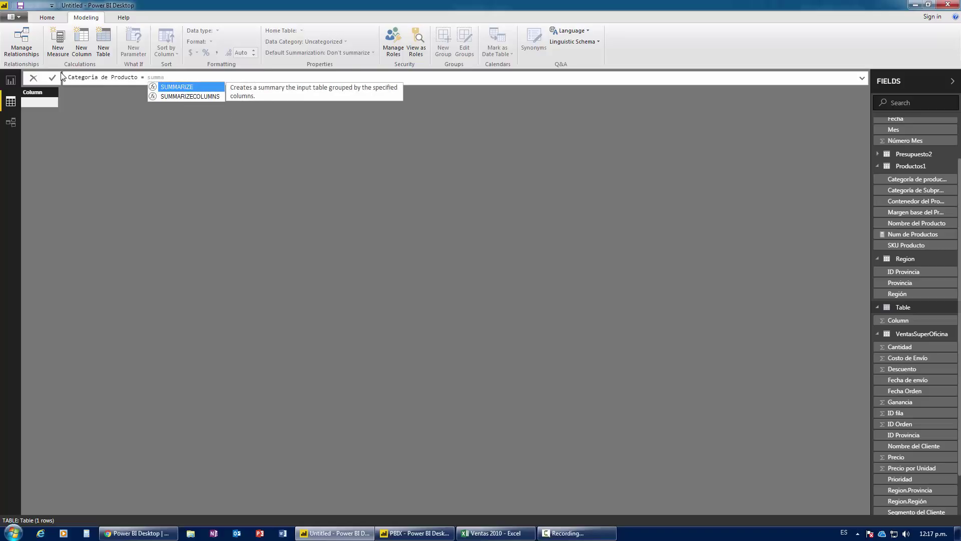
key("Tab")
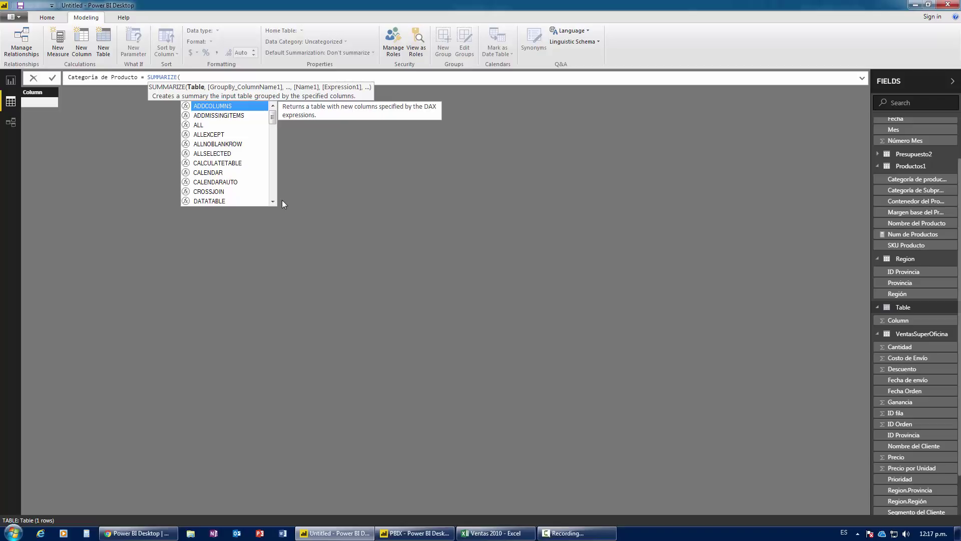
- Add UNION(DISTINCT(Presupuesto2[Categoría de producto]) as SUMMARIZE's first argument
type("union(")
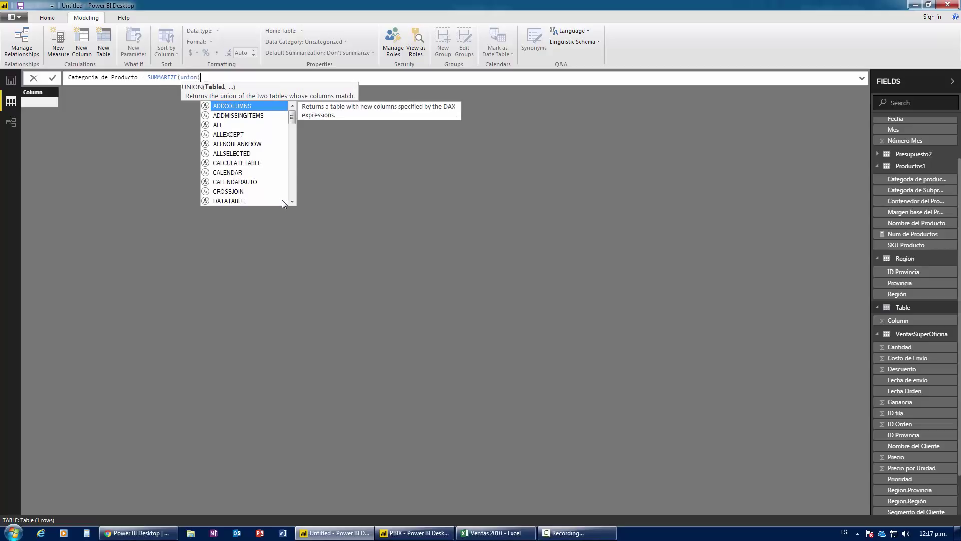
type("pre")
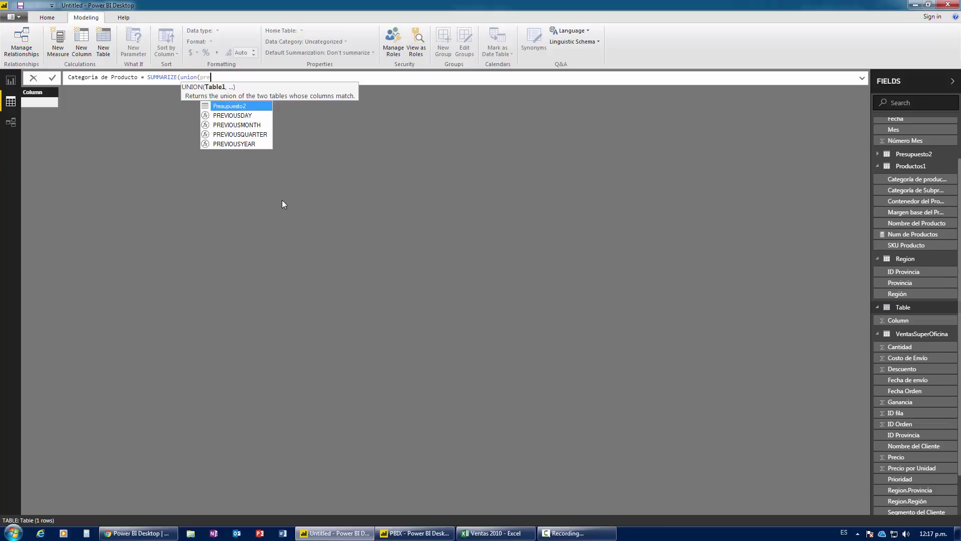
key("Tab")
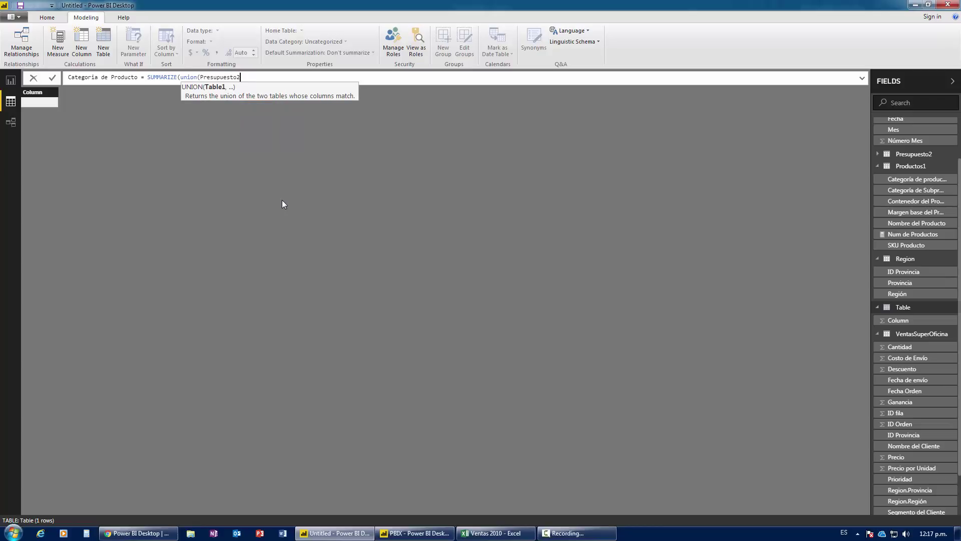
left_click_drag(239, 77, 200, 77)
key("BackSpace")
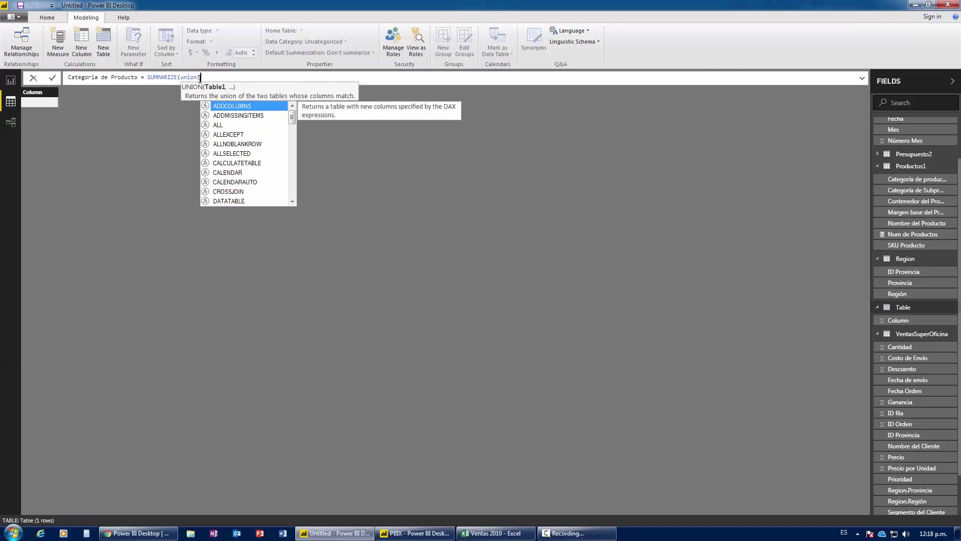
type("dist")
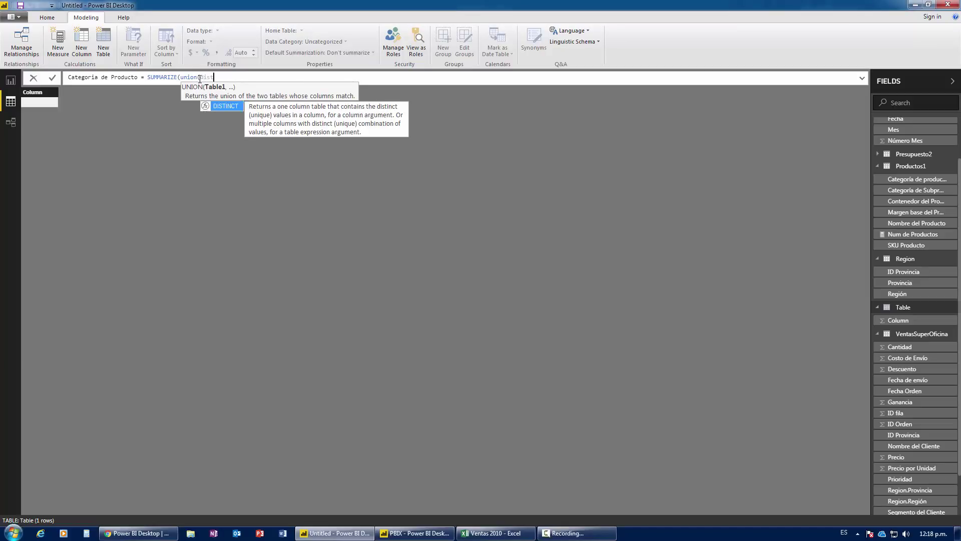
type("in")
key("Tab")
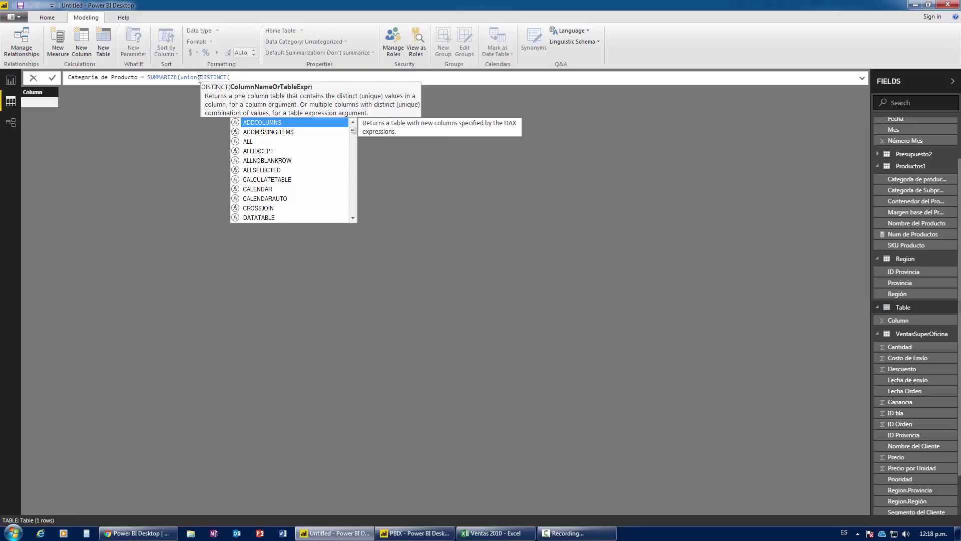
type("p")
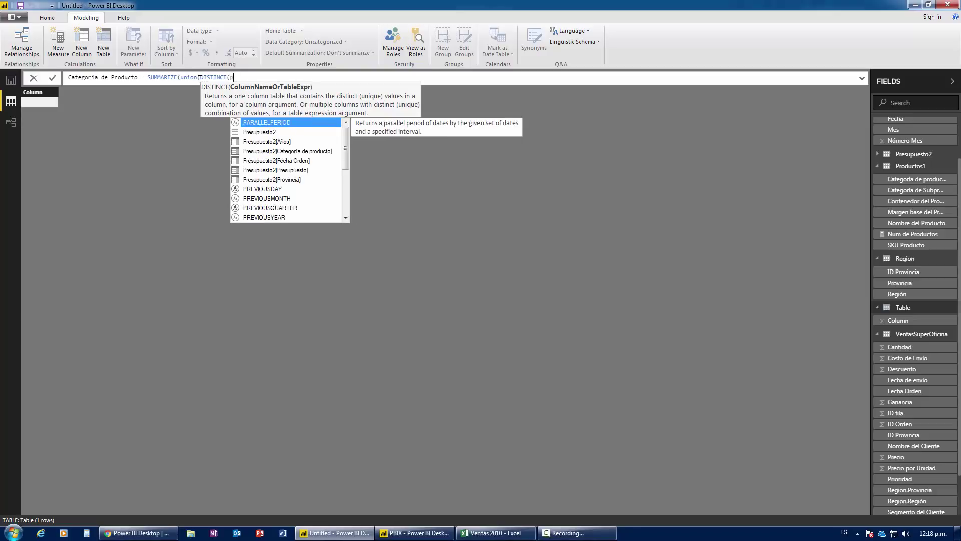
type("r")
key("Down")
key("Down")
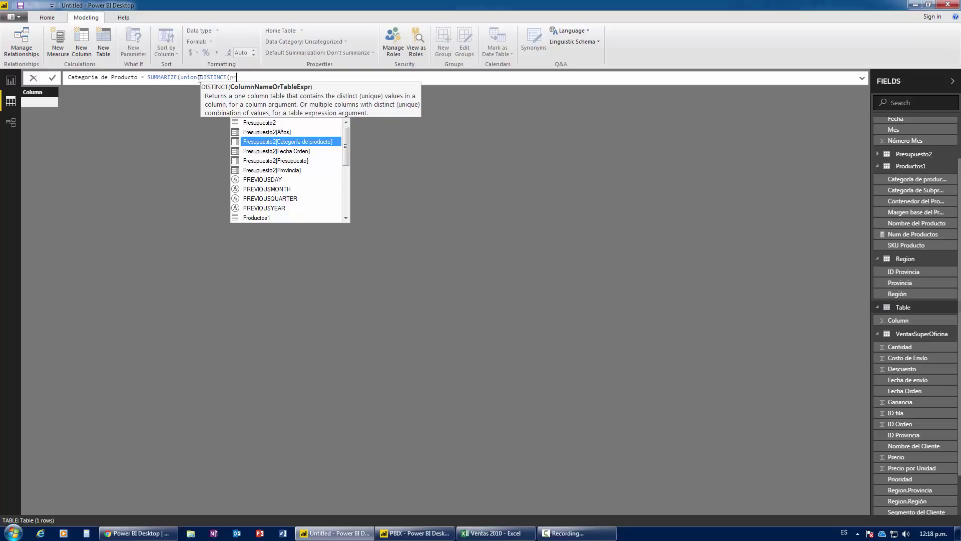
key("Tab")
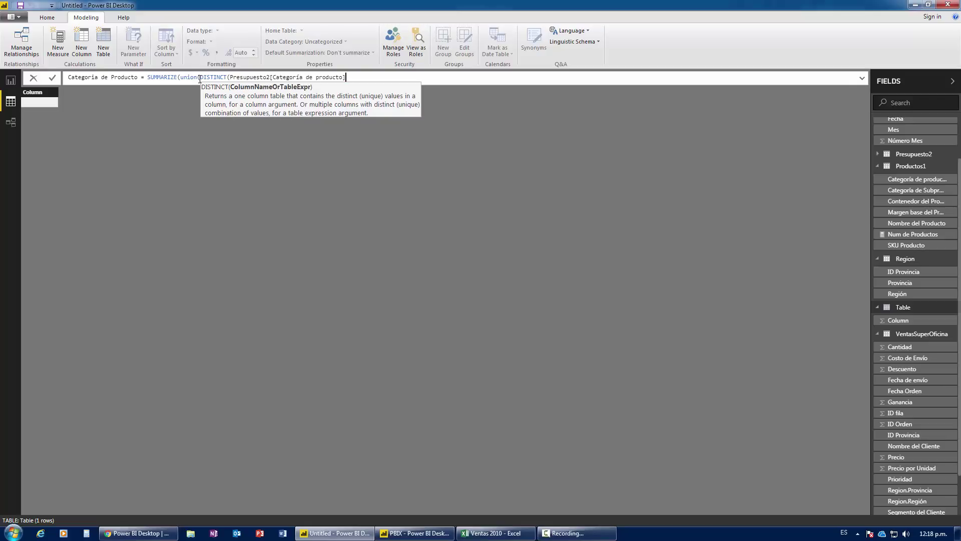
- Finish the formula with DISTINCT(Productos1[Categoría de producto]) and Presupuesto2[Categoría de producto], then commit it
type("),")
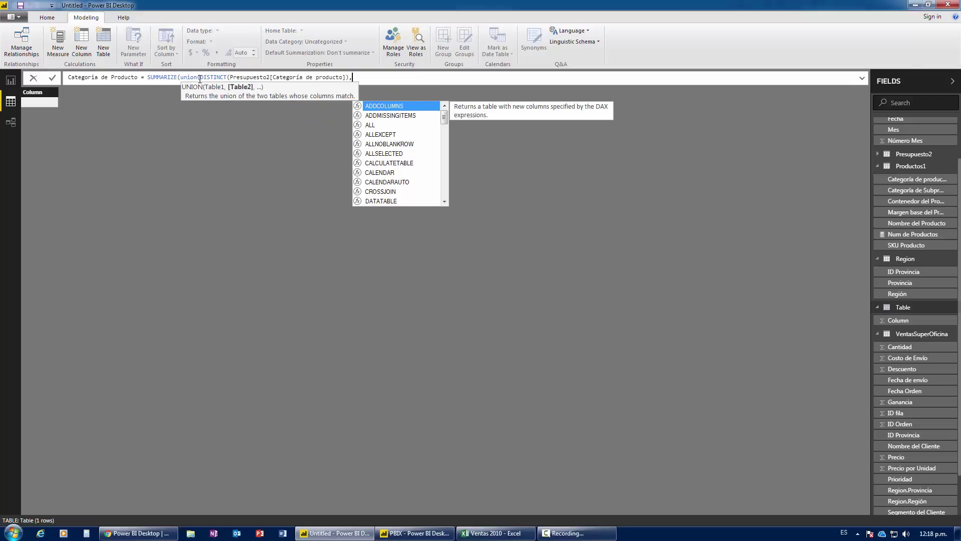
type("dist")
key("Tab")
type("(")
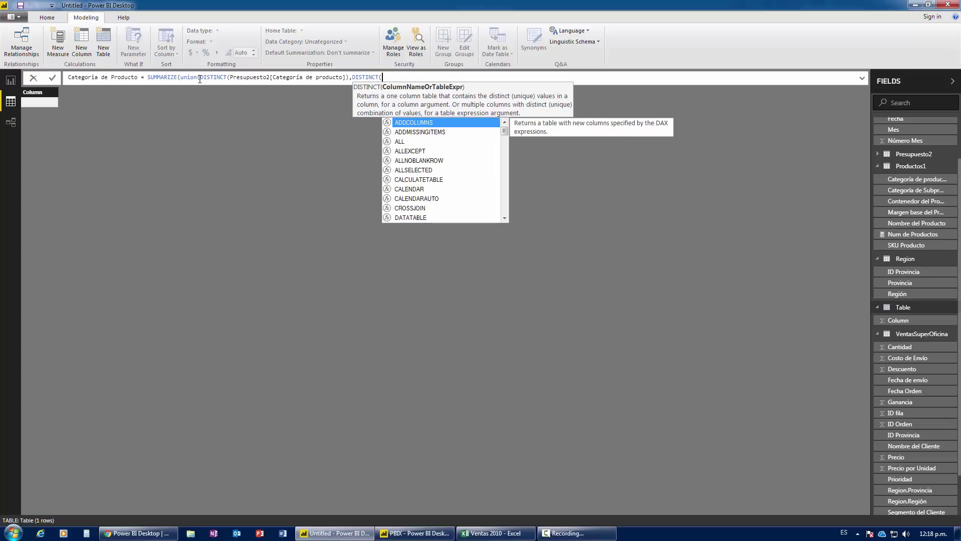
type("cate")
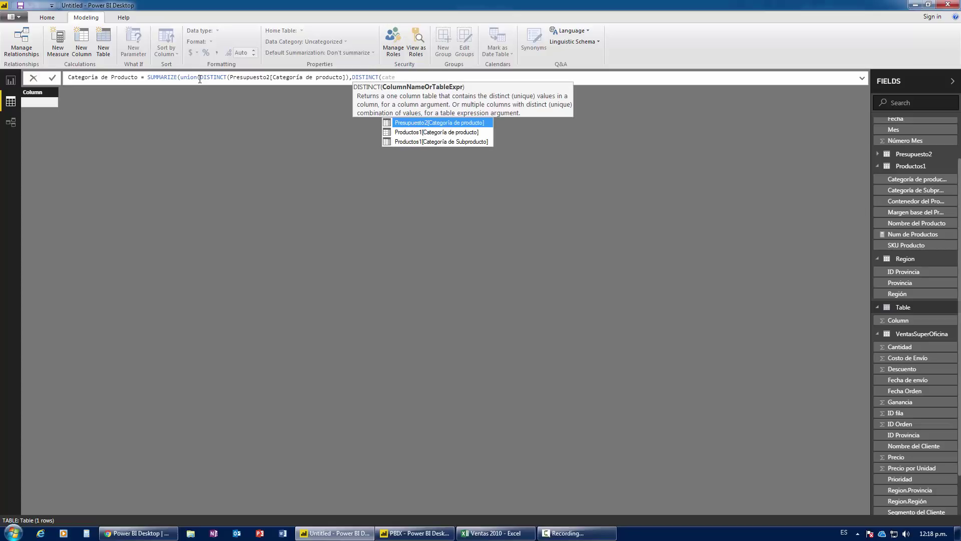
key("Down")
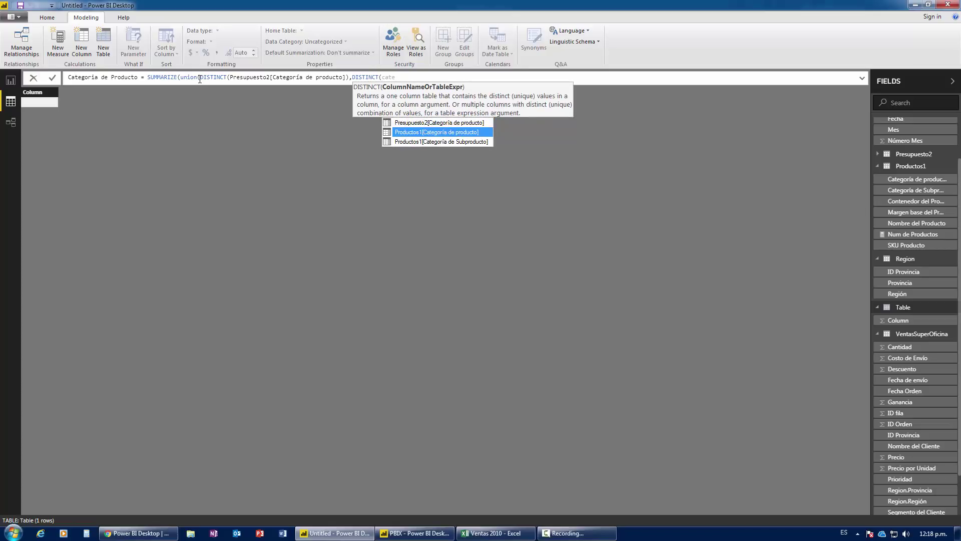
key("Tab")
type(")")
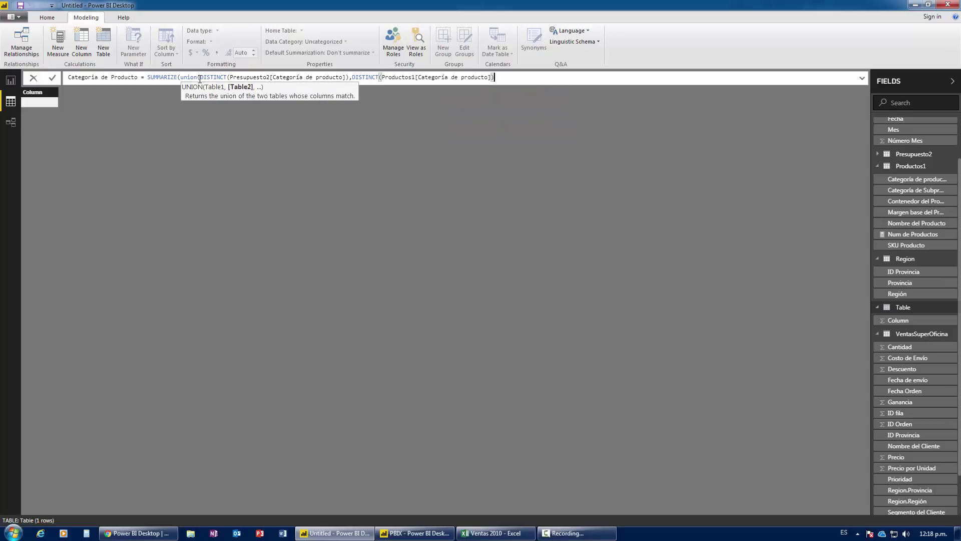
type(")")
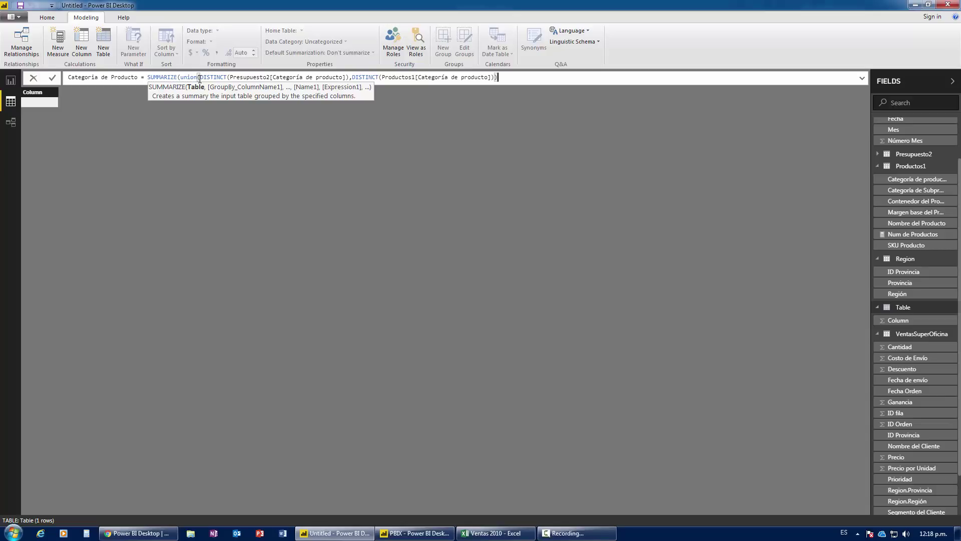
type(",")
key("alt+Tab")
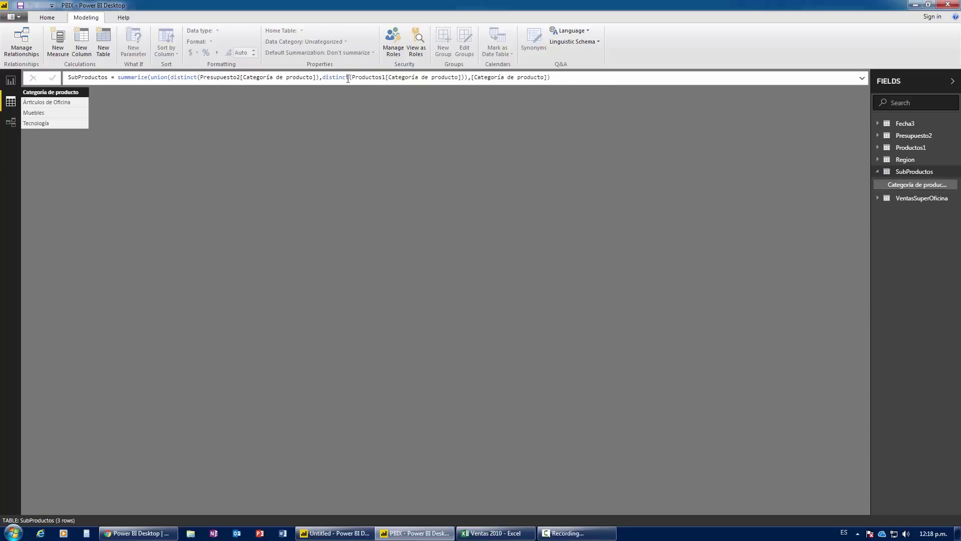
key("alt+Tab")
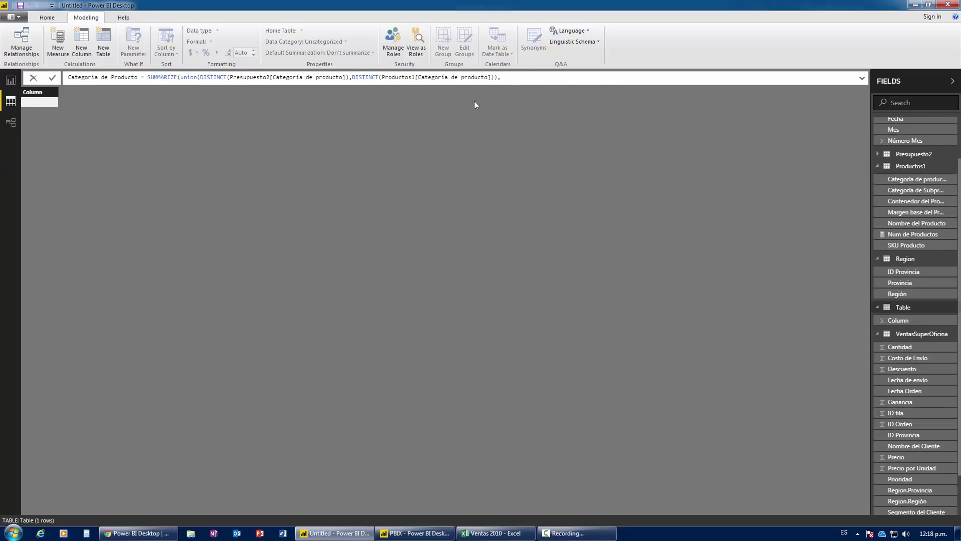
type("Presupuesto2[Categoría de producto]")
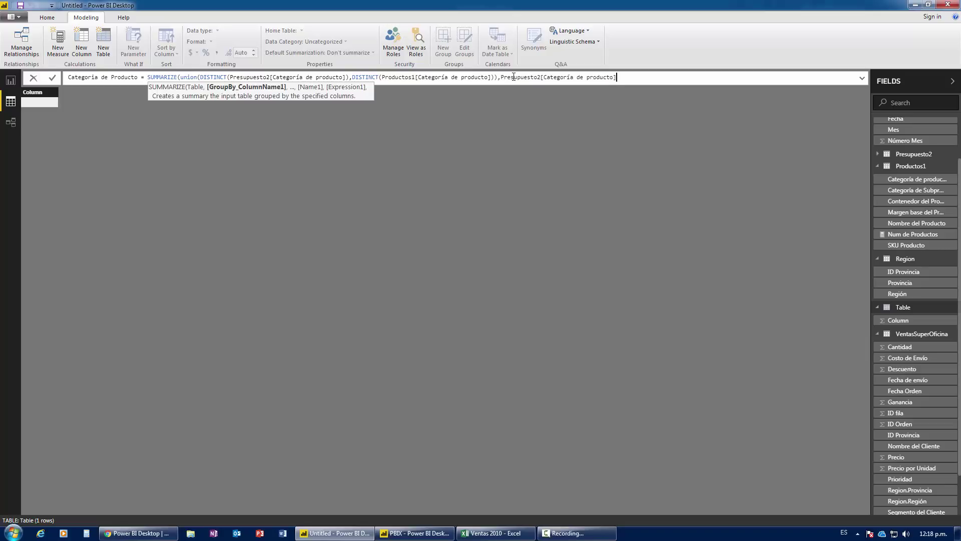
type(")")
key("Return")
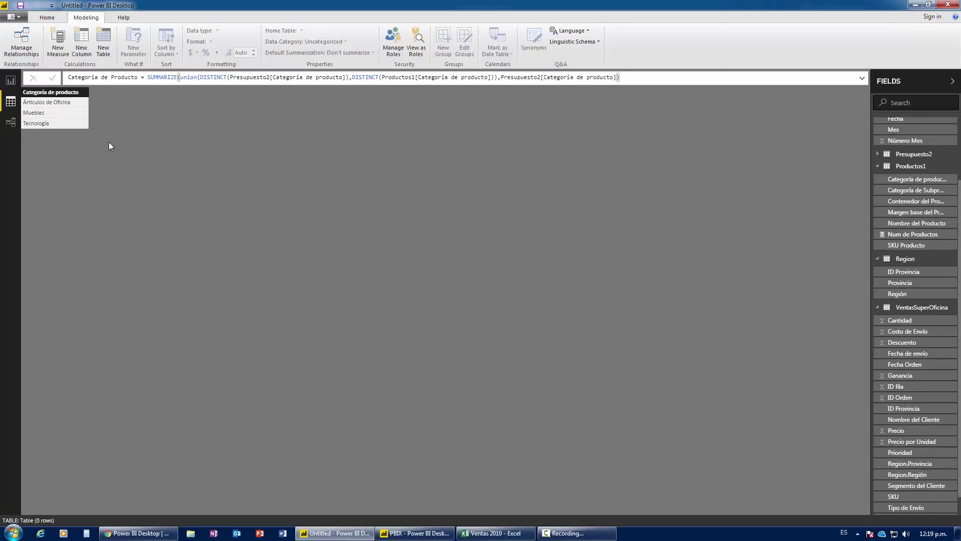
- Relate the Categoría de Producto table to Productos1 and Presupuesto2 by product category
left_click(12, 123)
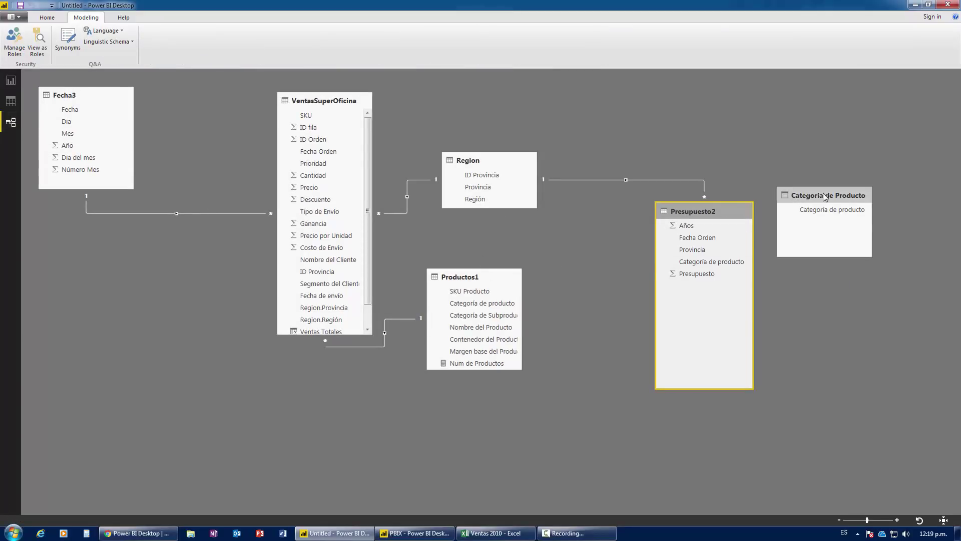
mouse_move(825, 196)
left_mouse_down()
mouse_move(587, 278)
mouse_move(649, 254)
left_mouse_up()
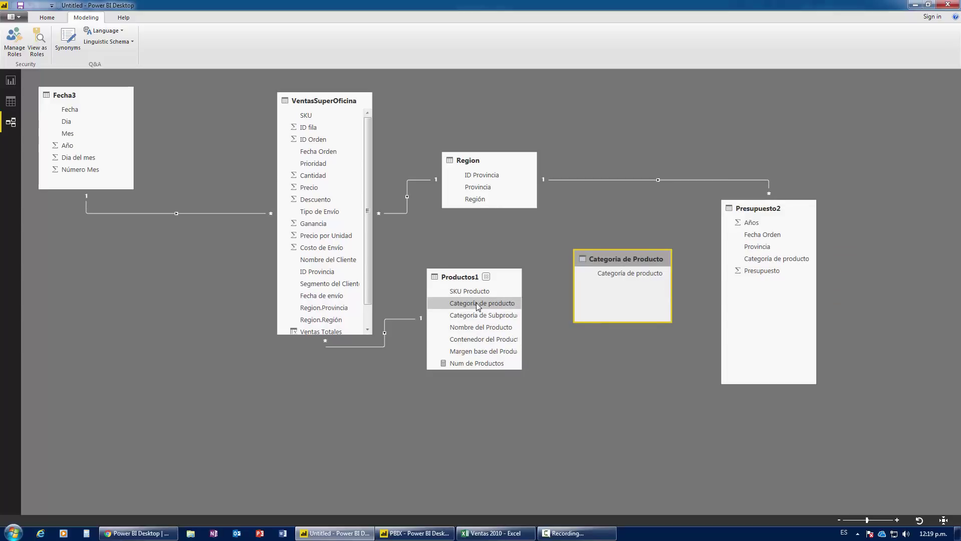
left_click_drag(477, 303, 629, 274)
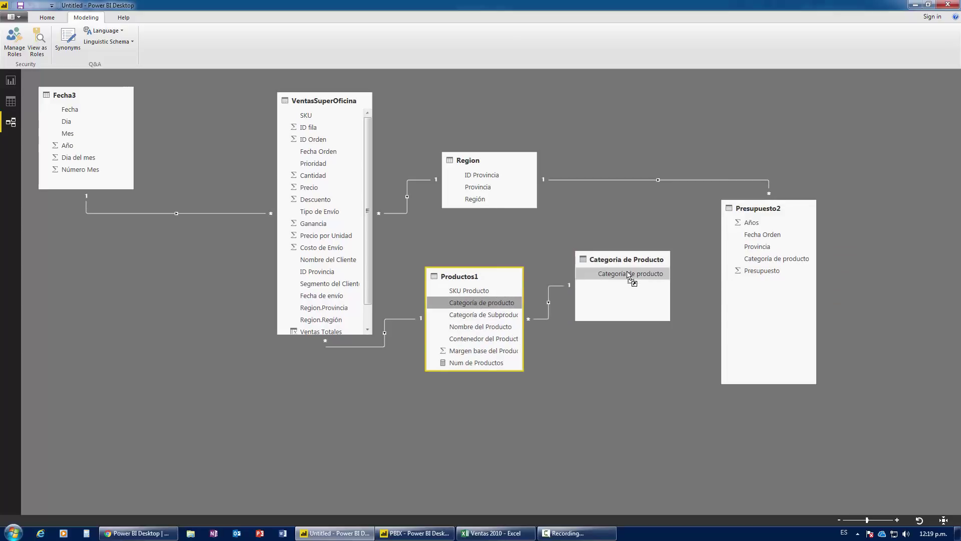
mouse_move(771, 258)
left_mouse_down()
mouse_move(651, 278)
mouse_move(616, 257)
left_mouse_up()
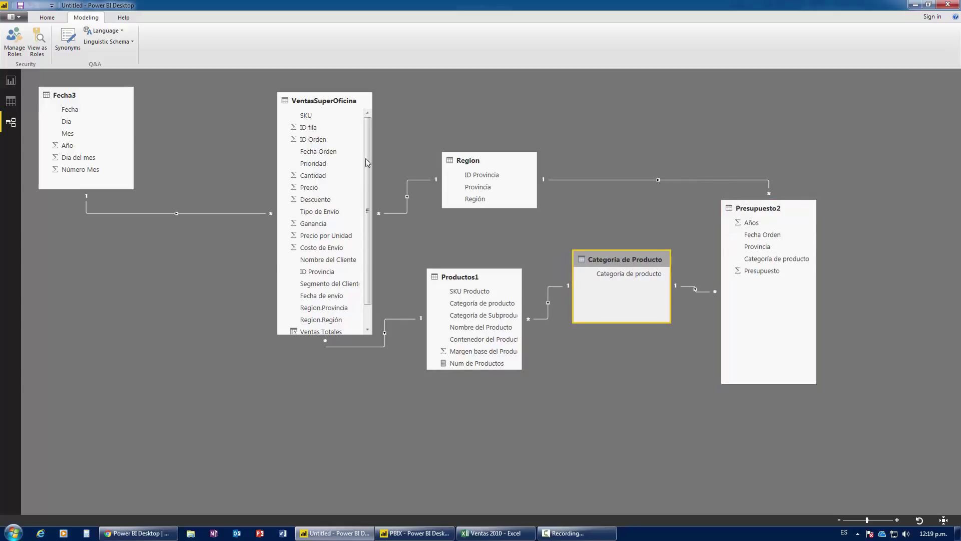
mouse_move(483, 314)
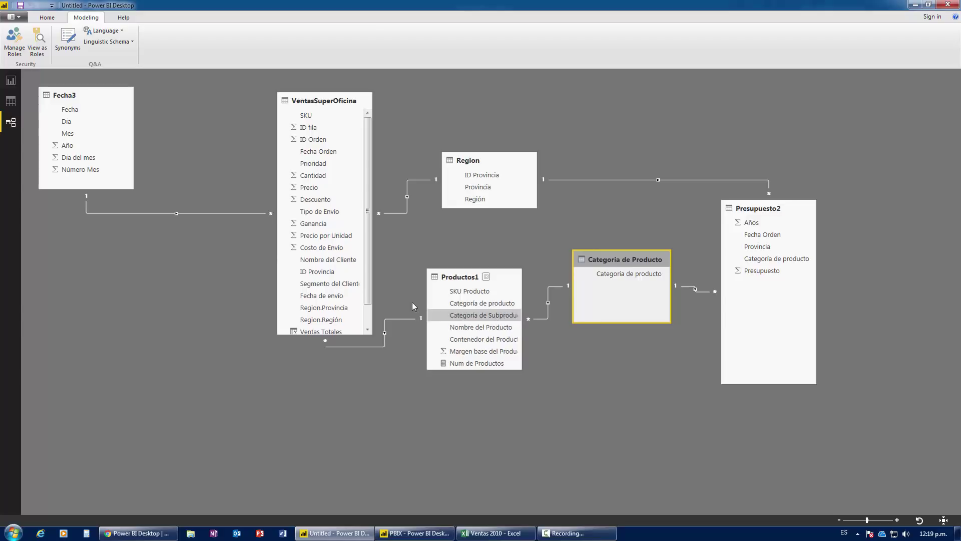
left_click(11, 80)
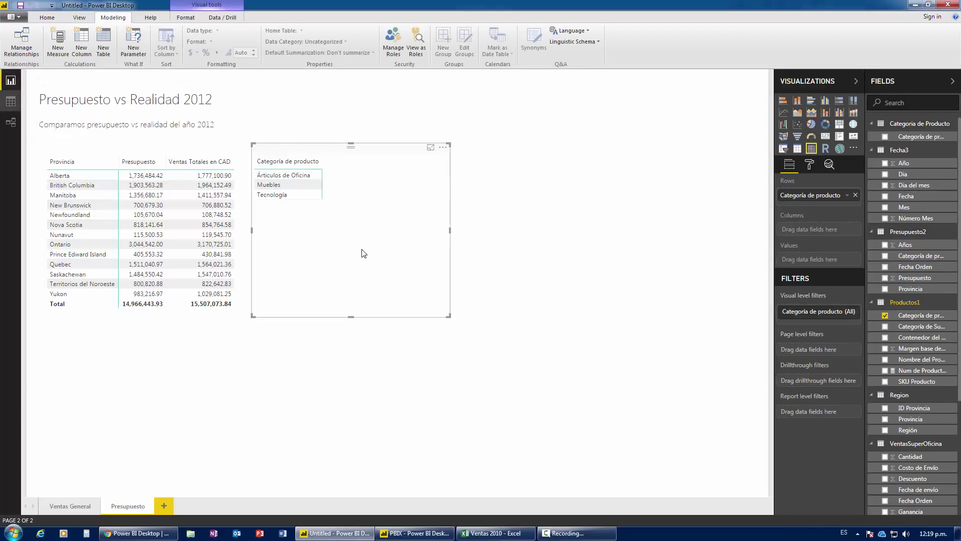
- Replace the old category visual with a matrix of Categoría de producto from the new table
scroll(943, 368, "down", 1)
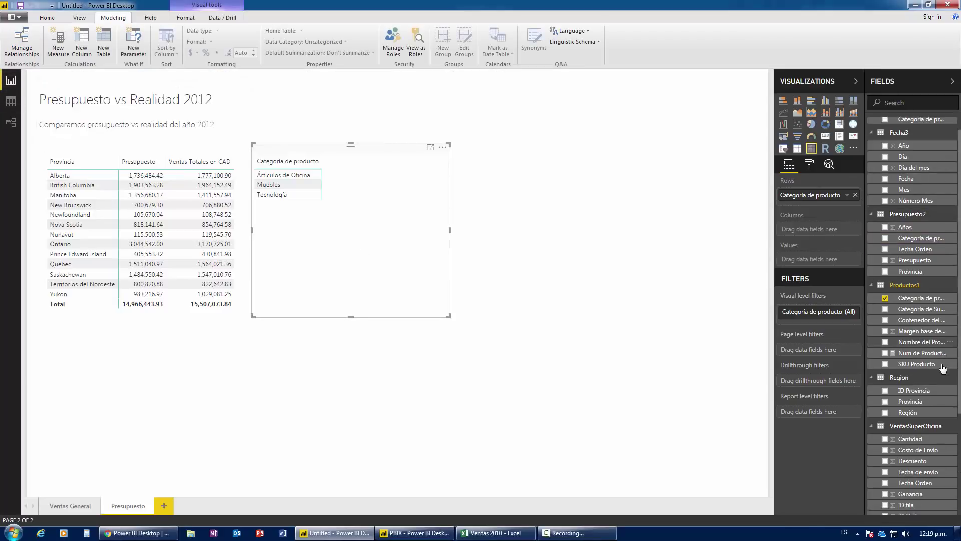
scroll(943, 368, "down", 2)
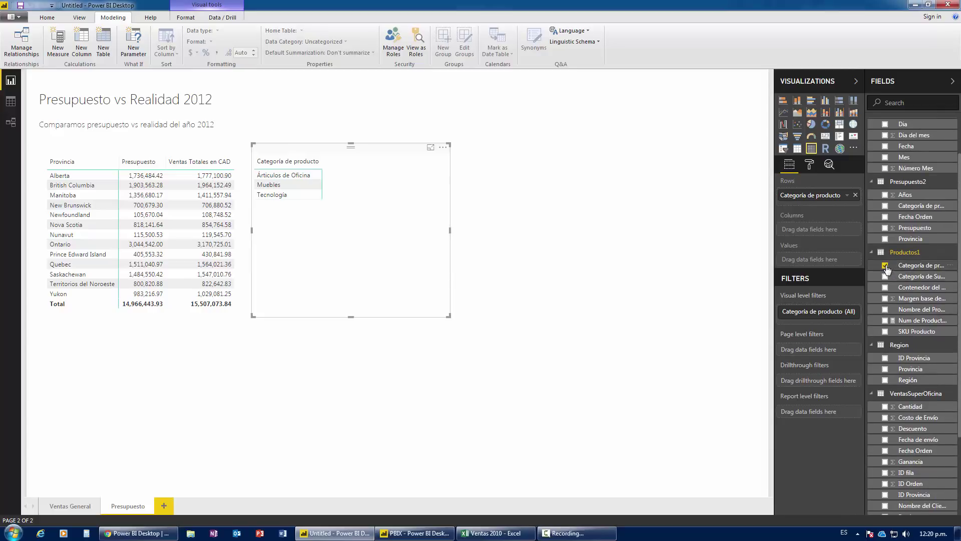
left_click(885, 266)
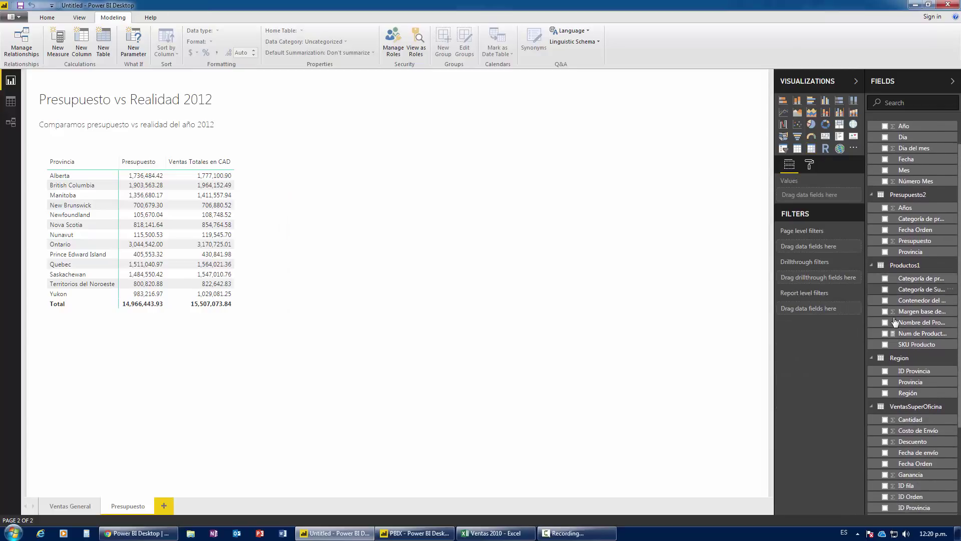
scroll(896, 321, "up", 2)
left_click(886, 136)
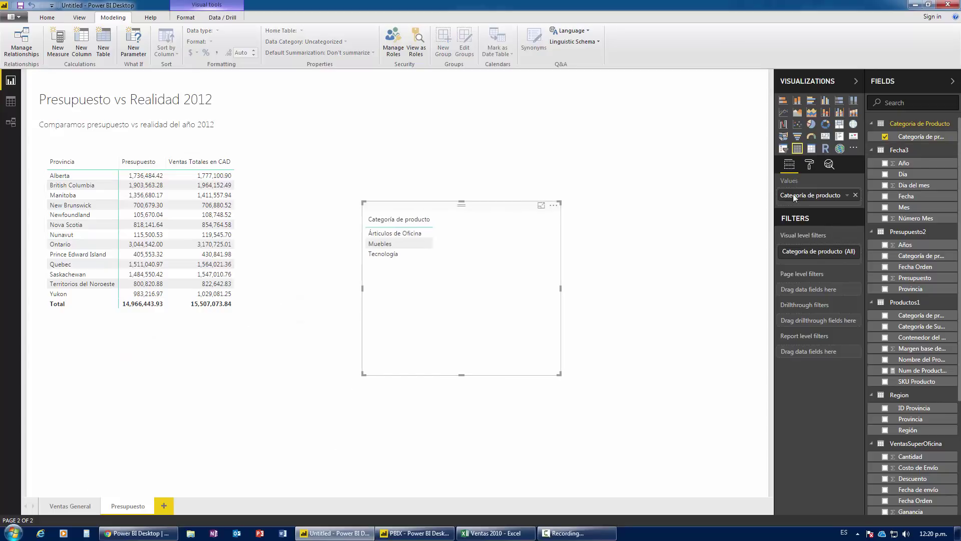
left_click(811, 148)
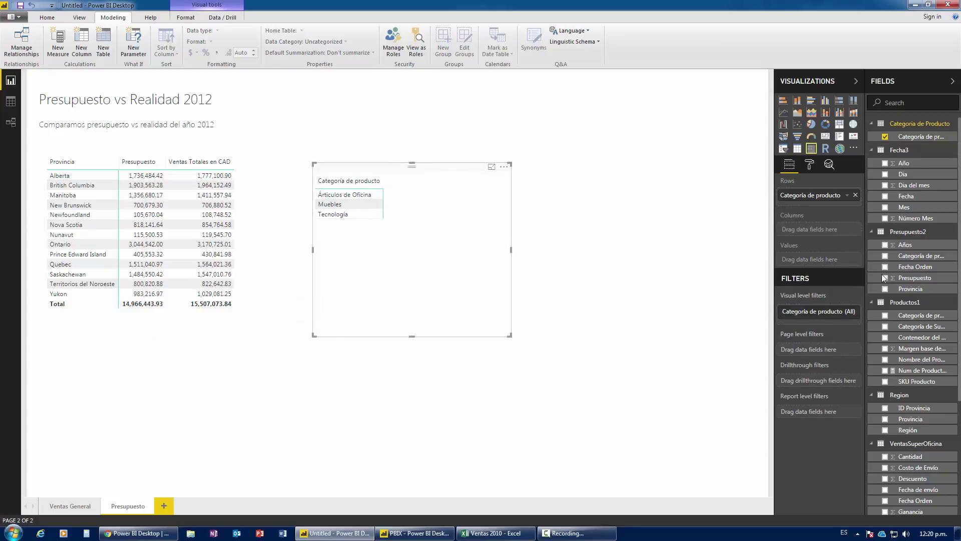
- Add Ventas Totales en CAD and Presupuesto to the matrix, then resize it beside the province table
scroll(926, 326, "down", 3)
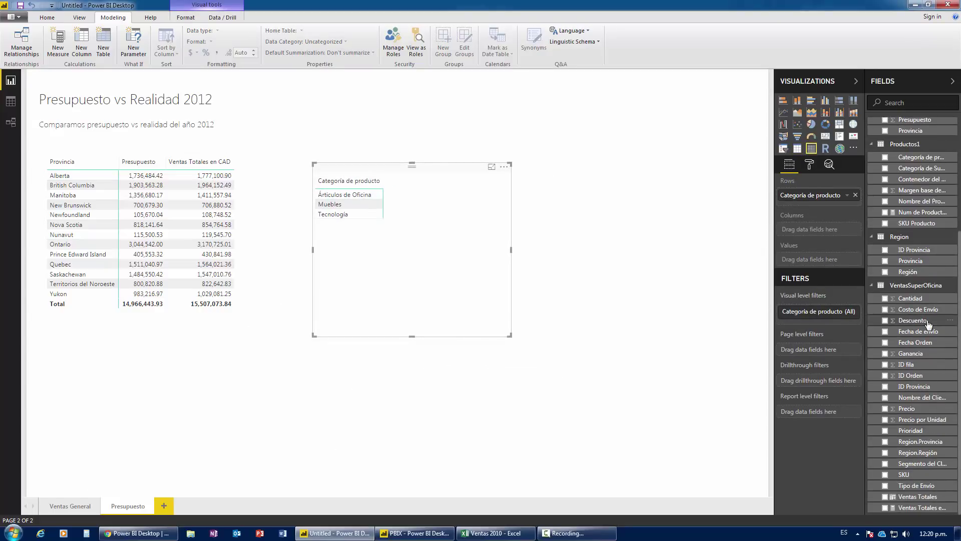
left_click(885, 507)
scroll(925, 317, "up", 1)
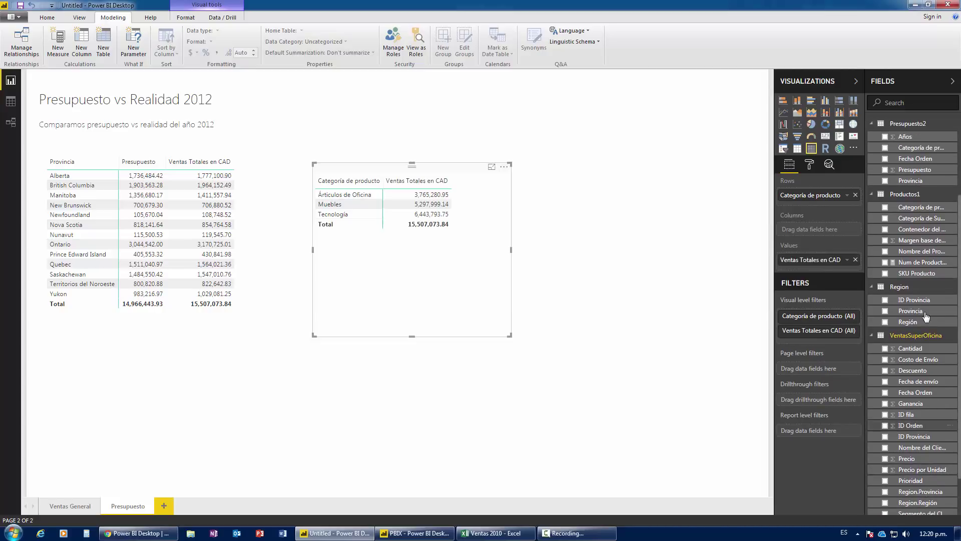
scroll(888, 250, "up", 1)
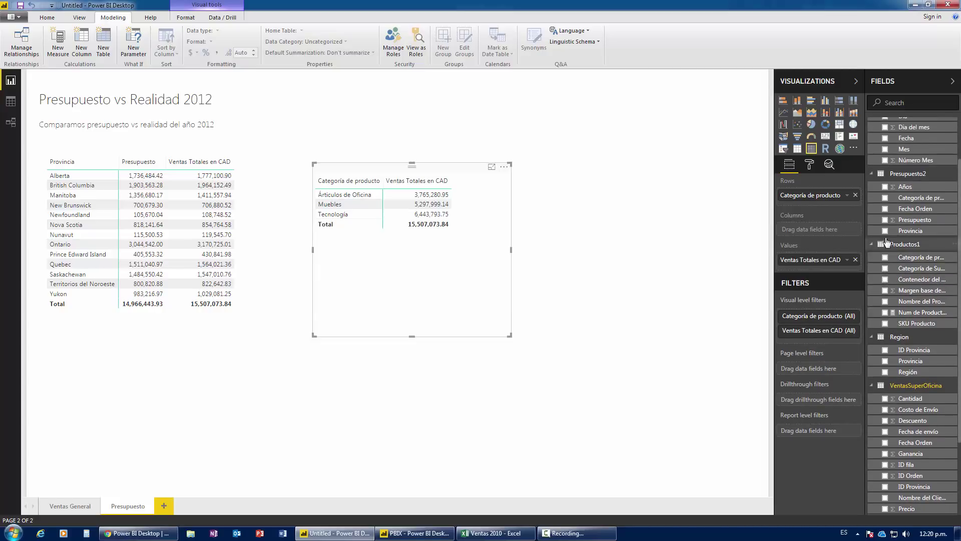
left_click(885, 219)
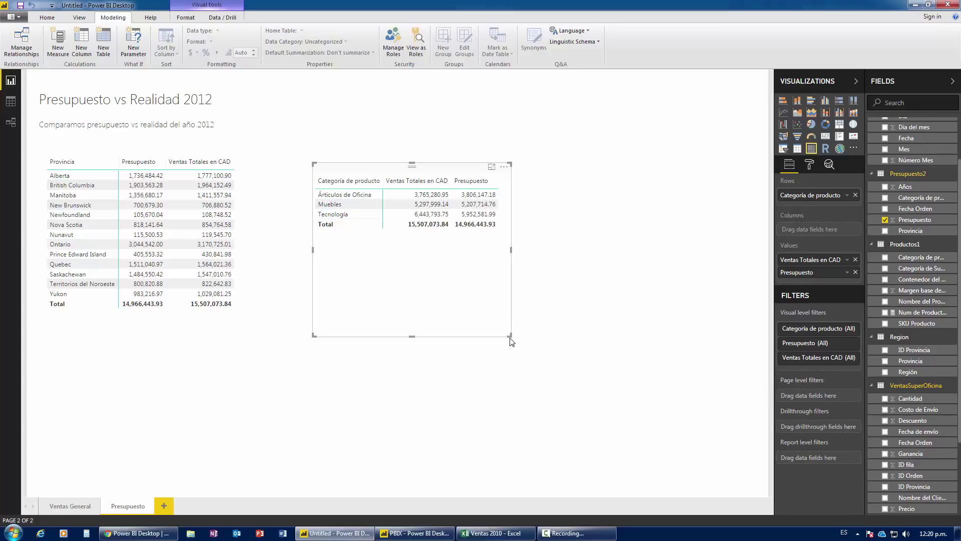
left_click_drag(511, 341, 529, 239)
left_click(531, 248)
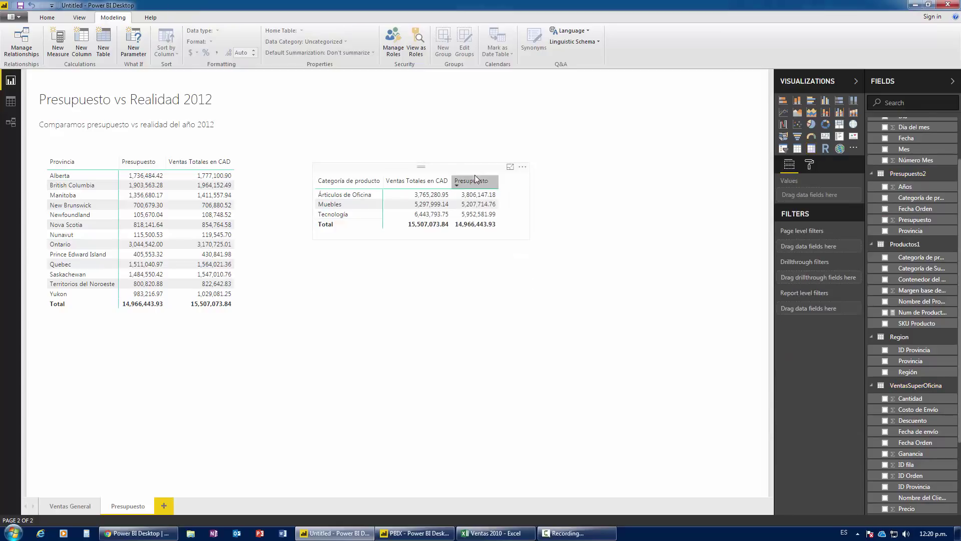
left_click_drag(475, 175, 422, 165)
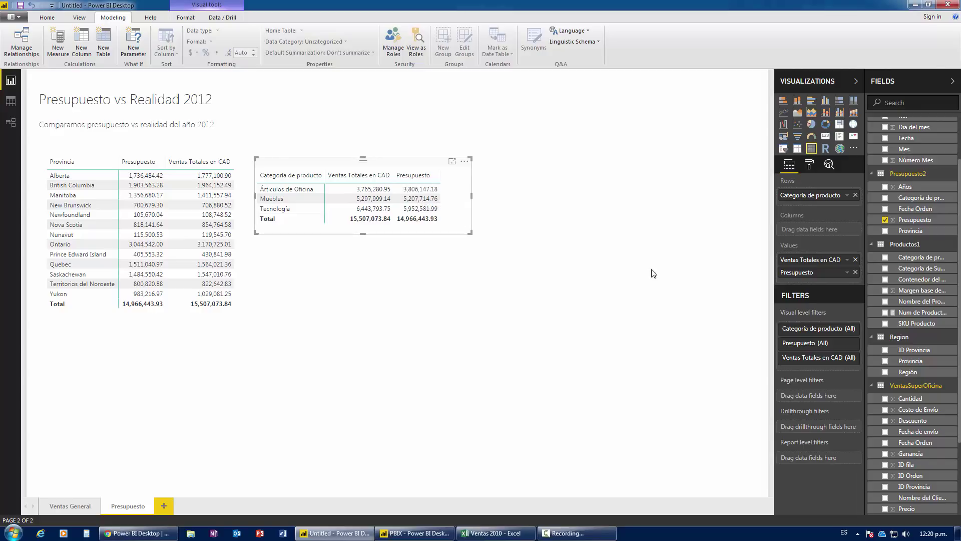
left_click(673, 254)
- Add a new matrix built on the Fecha date hierarchy, discarding an Año-only attempt
left_click(813, 152)
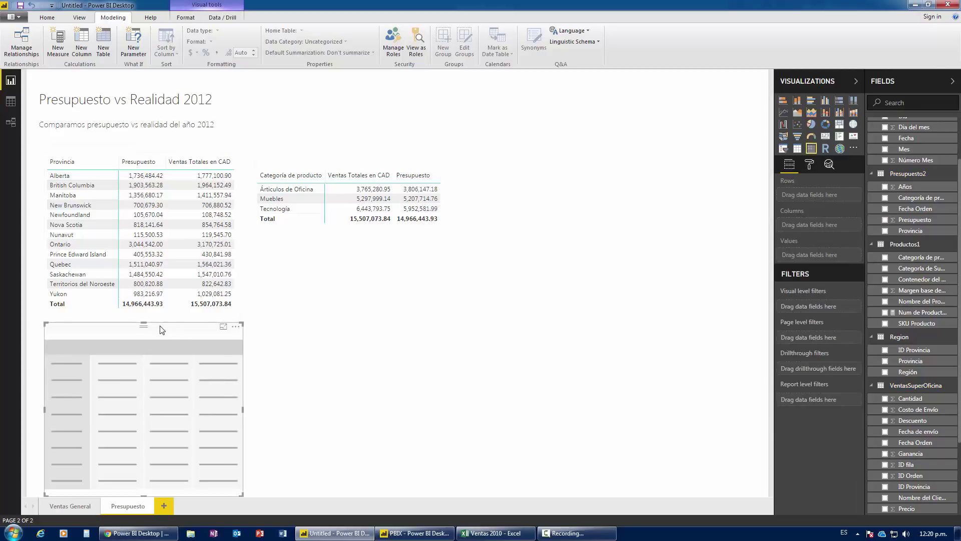
left_click_drag(157, 328, 581, 173)
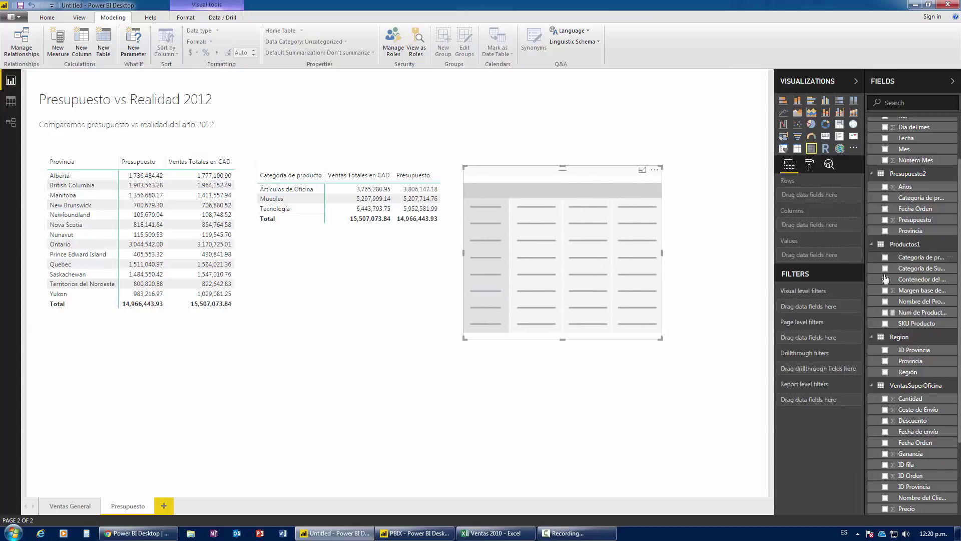
scroll(922, 196, "up", 3)
left_click(885, 163)
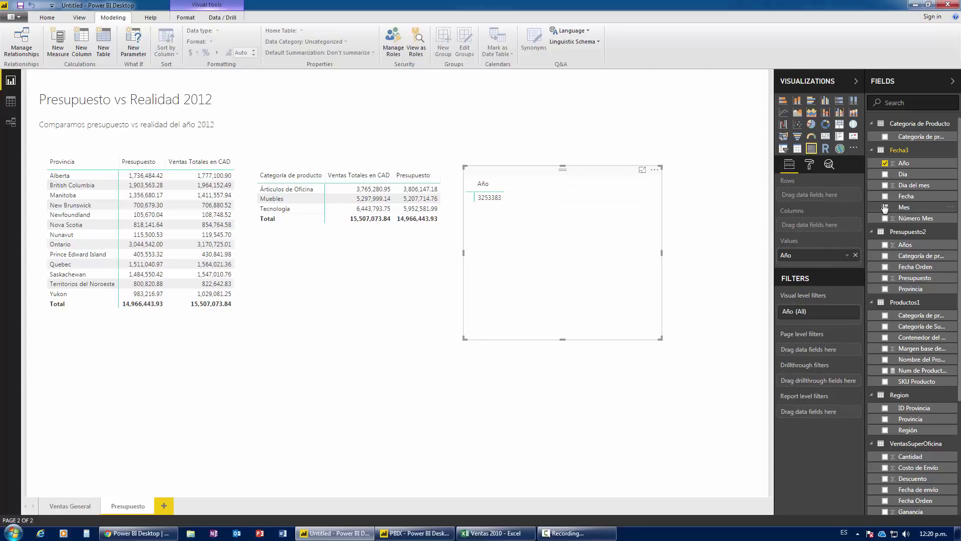
key("Delete")
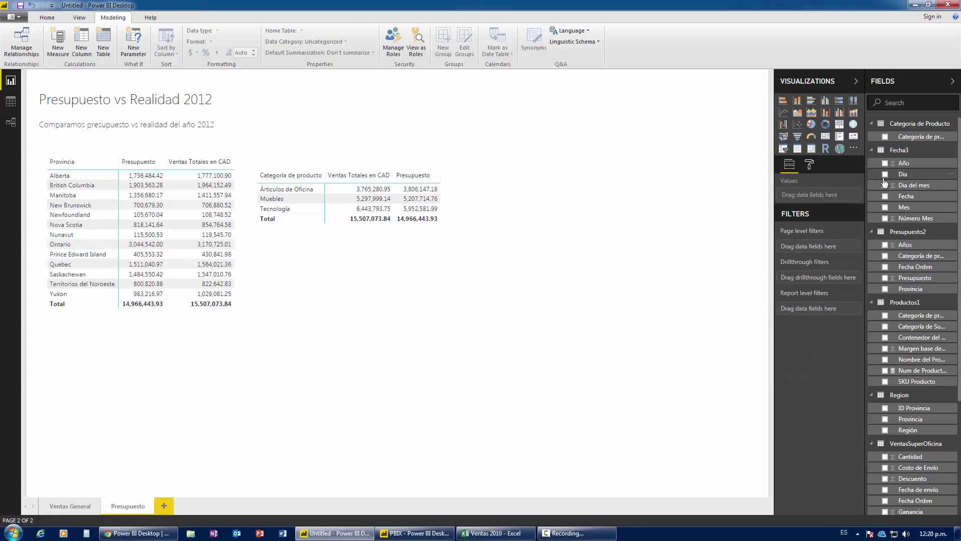
left_click(885, 197)
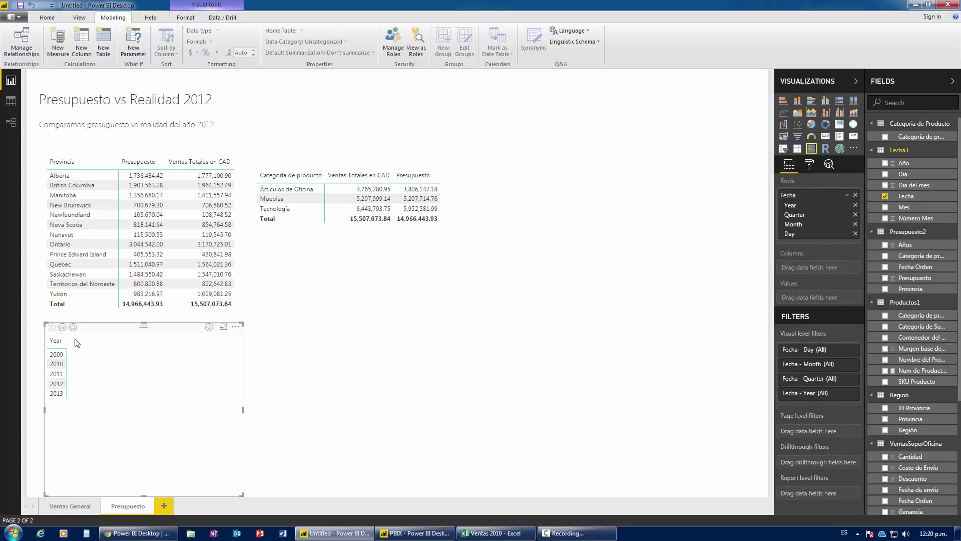
left_click_drag(73, 343, 446, 274)
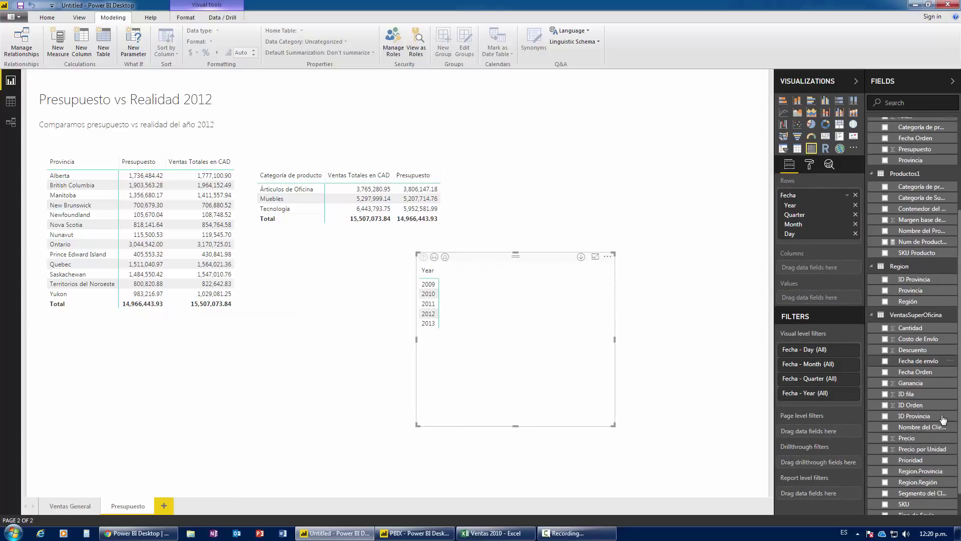
- Show Ventas Totales en CAD in the date matrix and drill down to months, removing Quarter
scroll(916, 401, "down", 3)
left_click(885, 507)
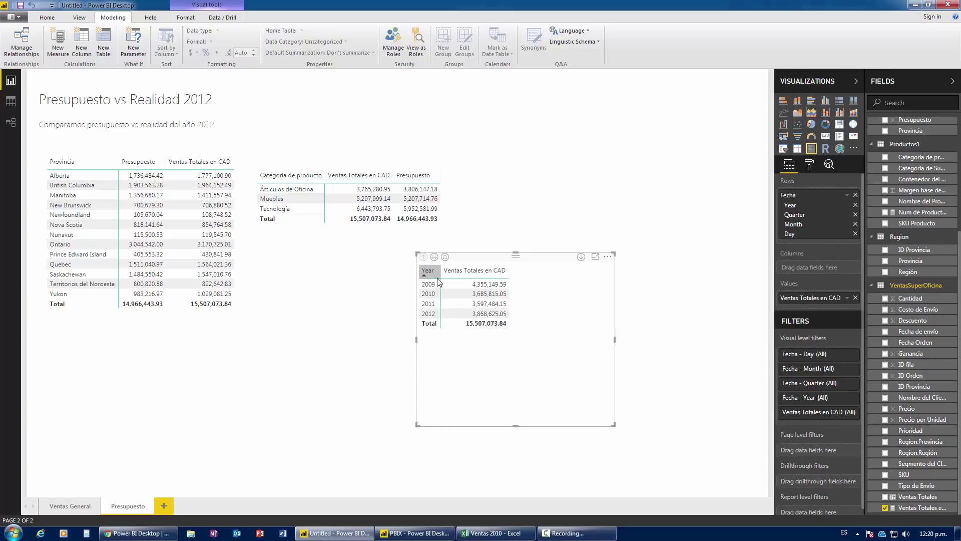
left_click(428, 294)
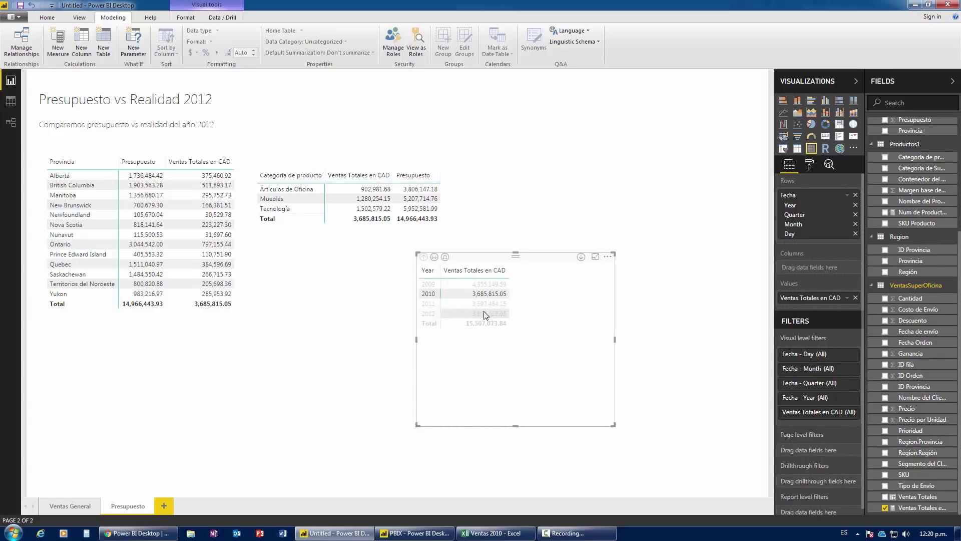
left_click(434, 257)
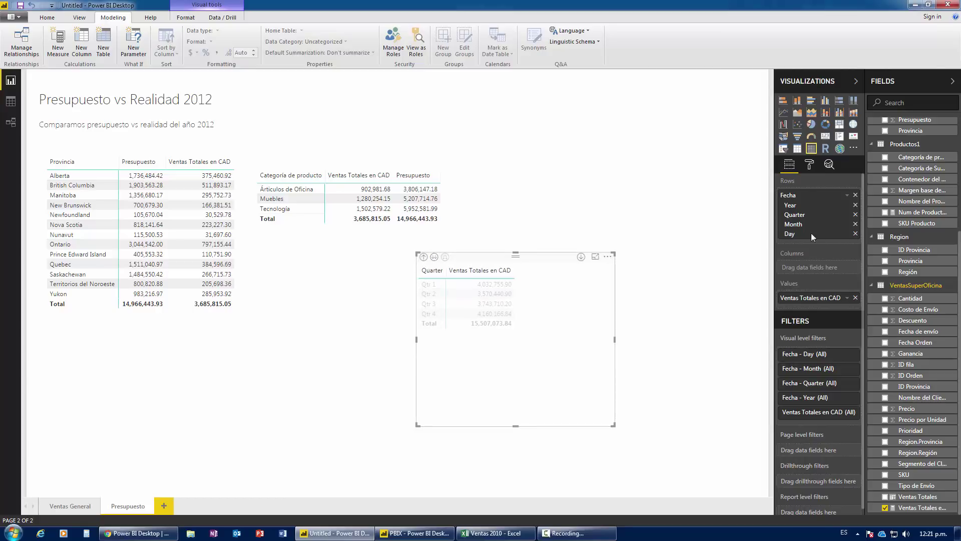
left_click(856, 214)
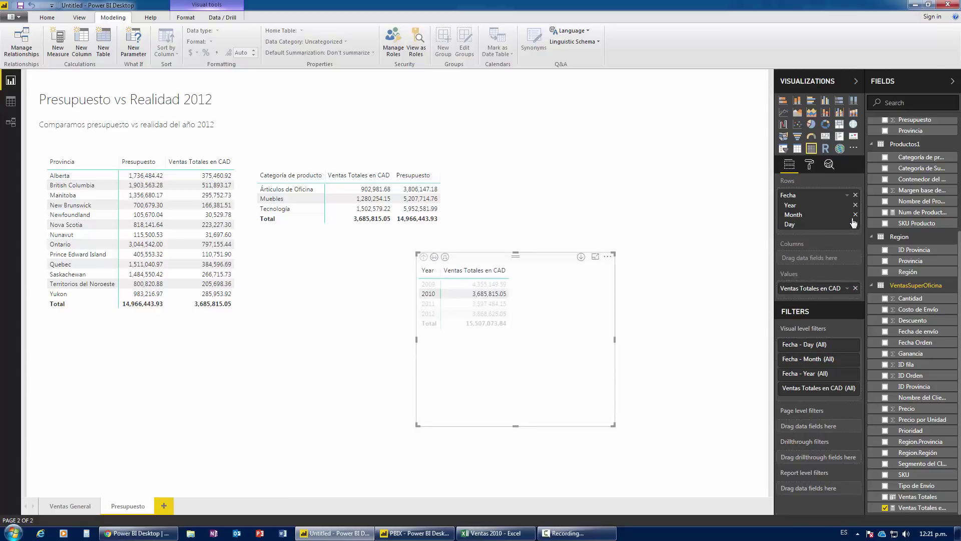
left_click(435, 257)
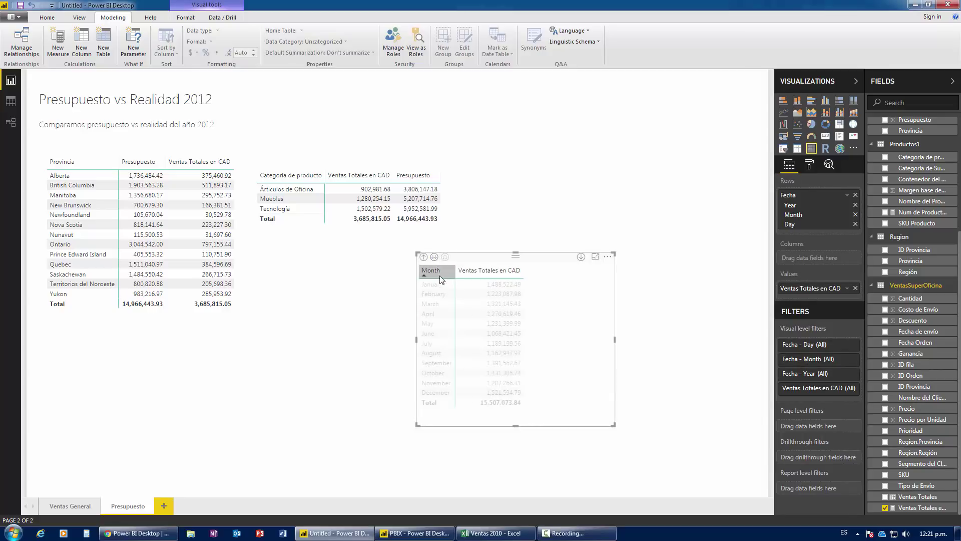
left_click(440, 313)
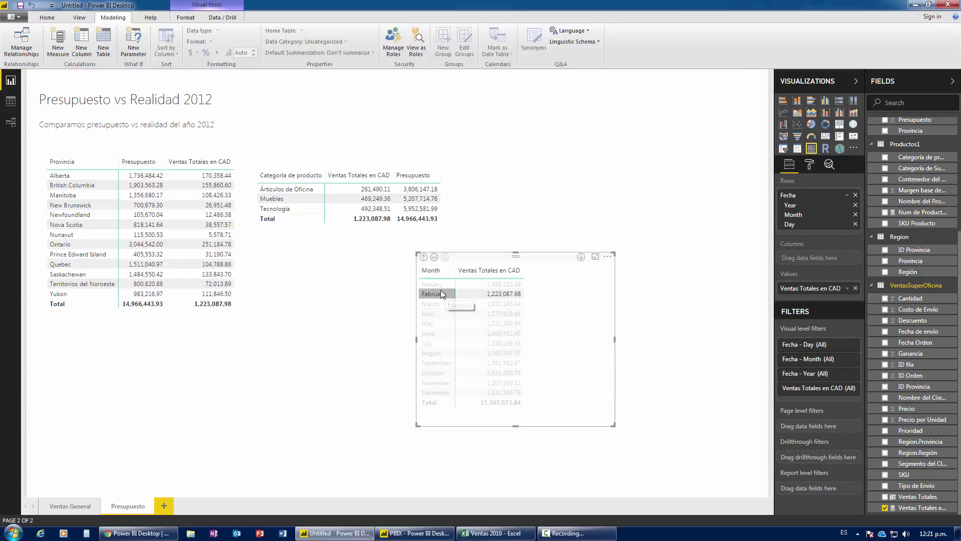
- Clear the April filter, test drill up/down, and move the matrix beneath the category table
left_click(454, 315)
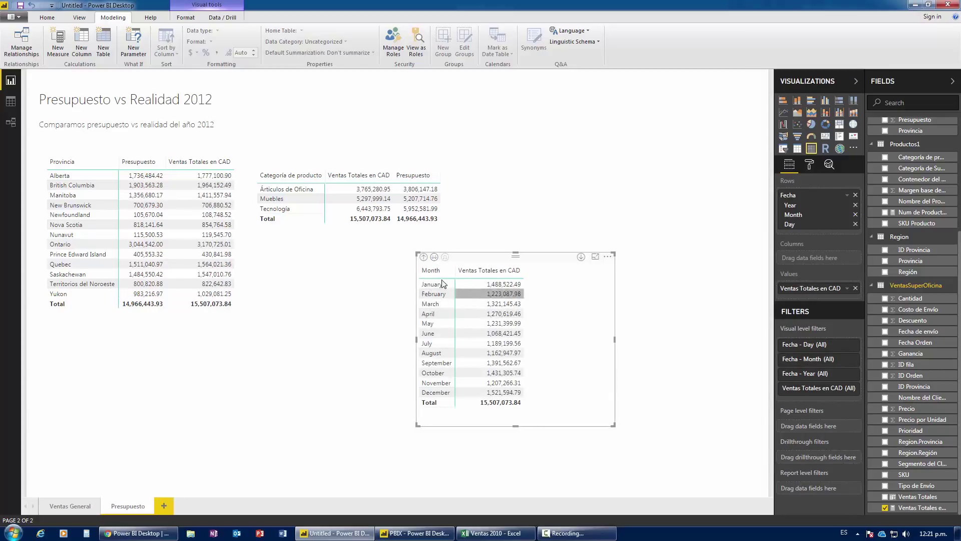
left_click(423, 257)
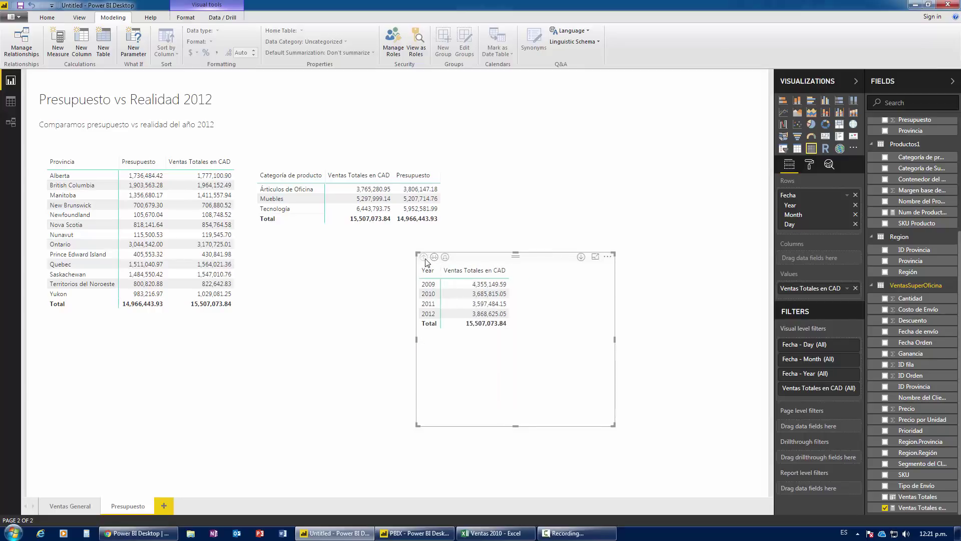
left_click(434, 257)
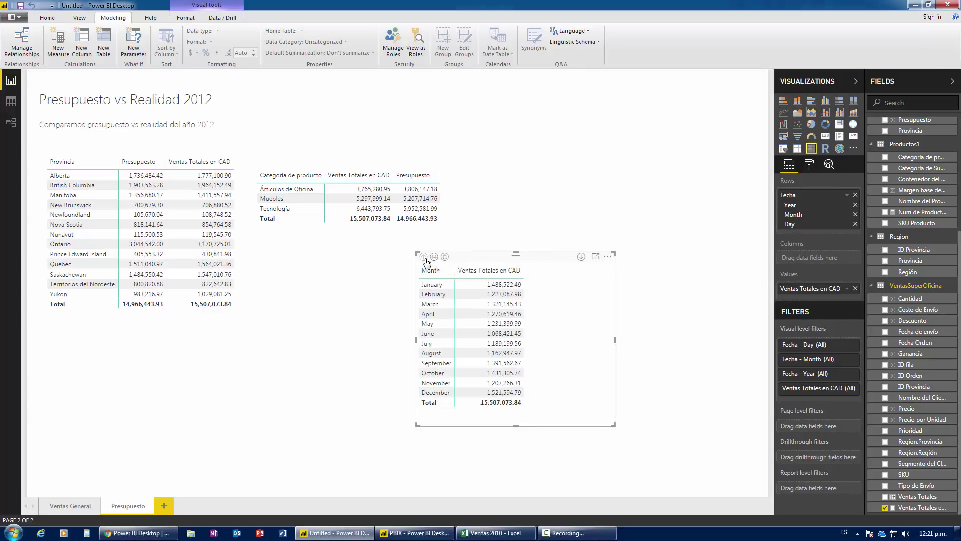
left_click(424, 257)
left_click(434, 257)
left_click_drag(483, 261, 325, 259)
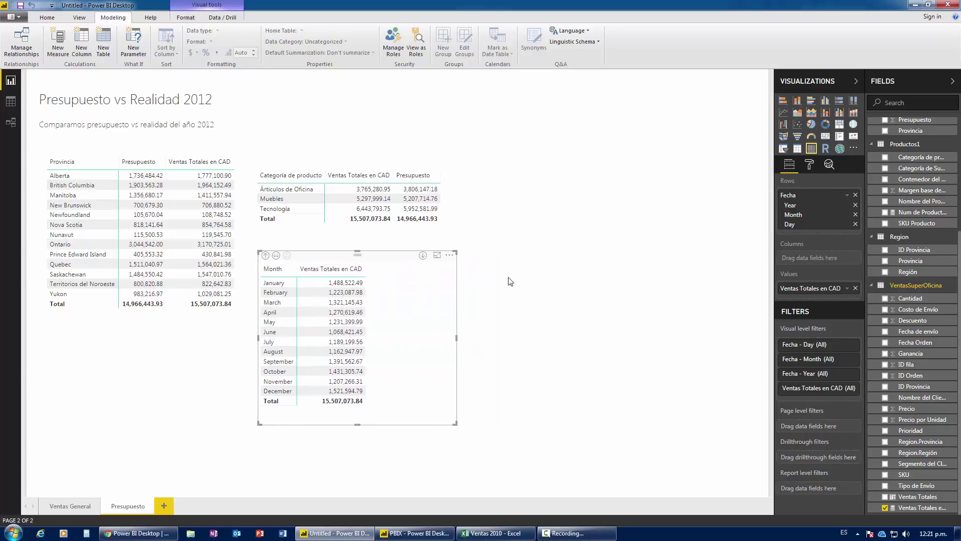
- Move Fecha3 to the bottom and Presupuesto2 lower right in the model diagram, then open Data view
left_click(11, 124)
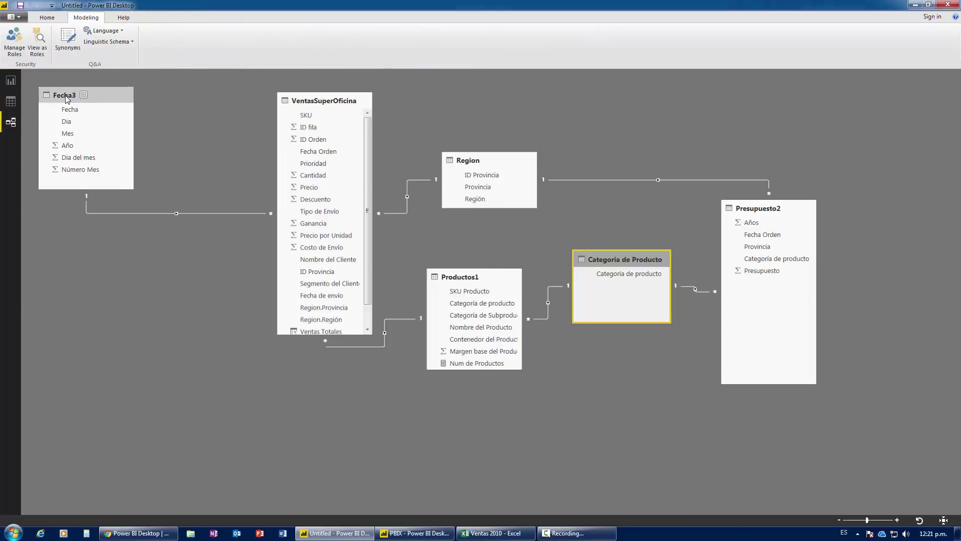
left_click_drag(65, 99, 558, 421)
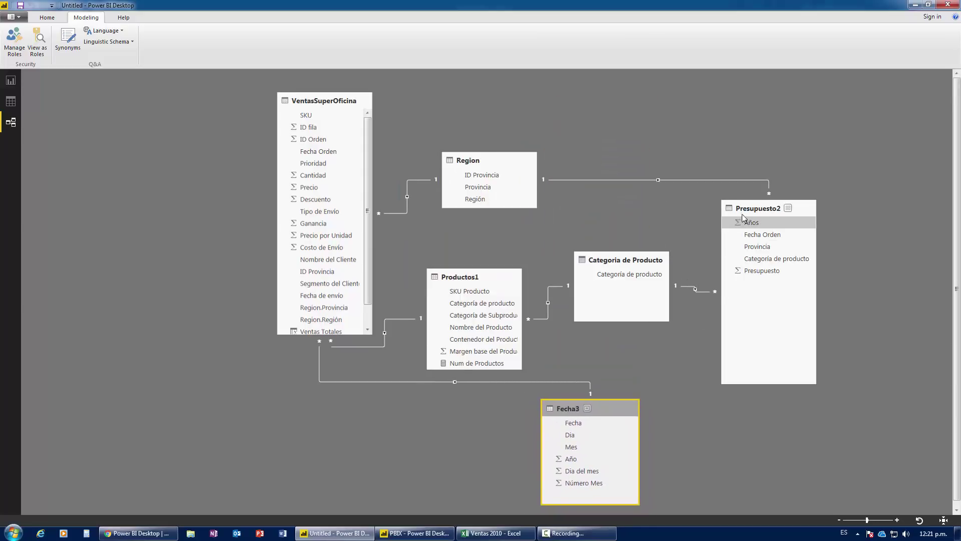
left_click_drag(743, 216, 768, 277)
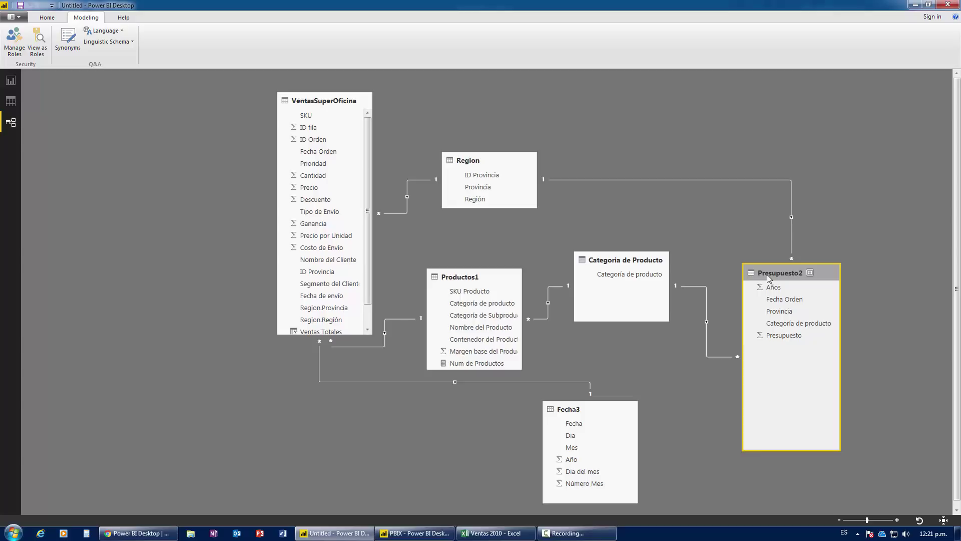
left_click(790, 299)
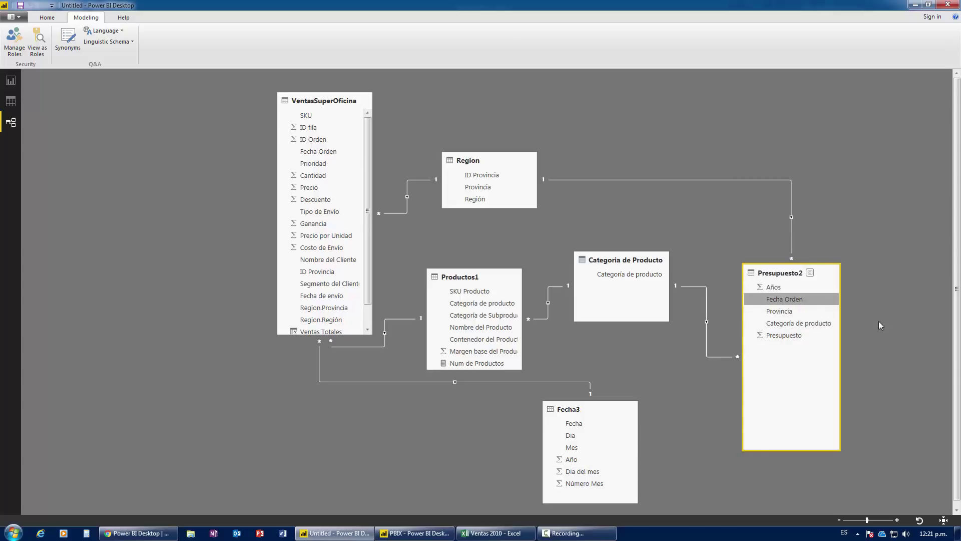
left_click(11, 101)
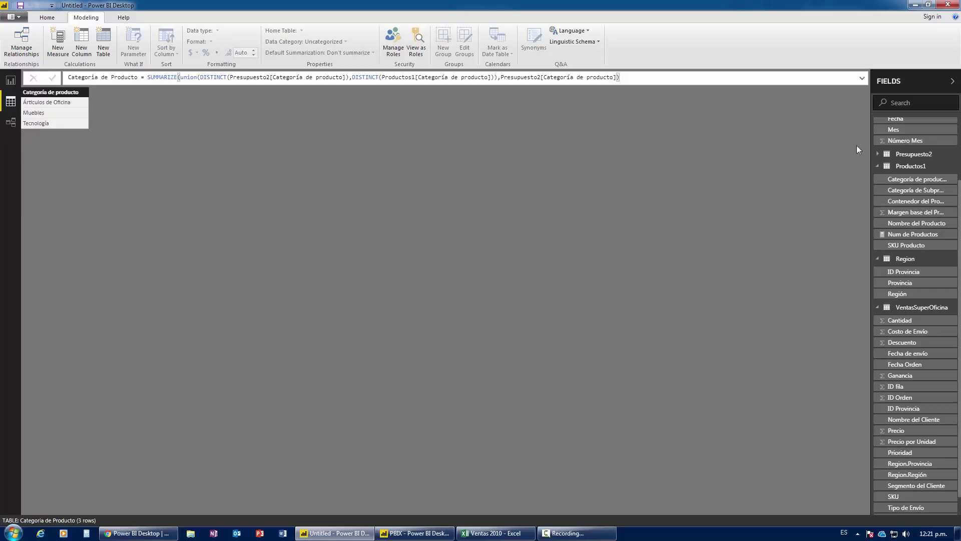
- Inspect Presupuesto2's Fecha Orden column and the Fecha3 rows, then return to the Presupuesto page
scroll(910, 302, "up", 3)
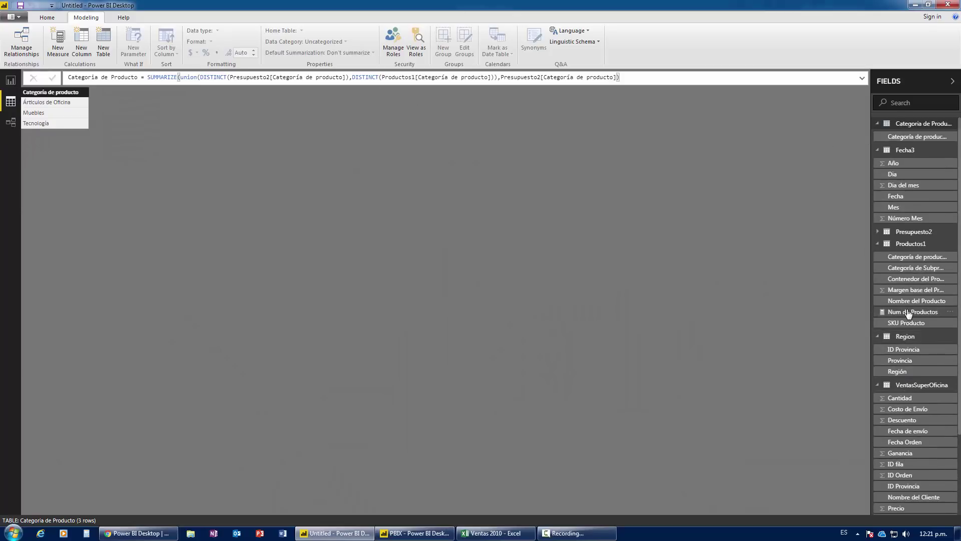
left_click(912, 232)
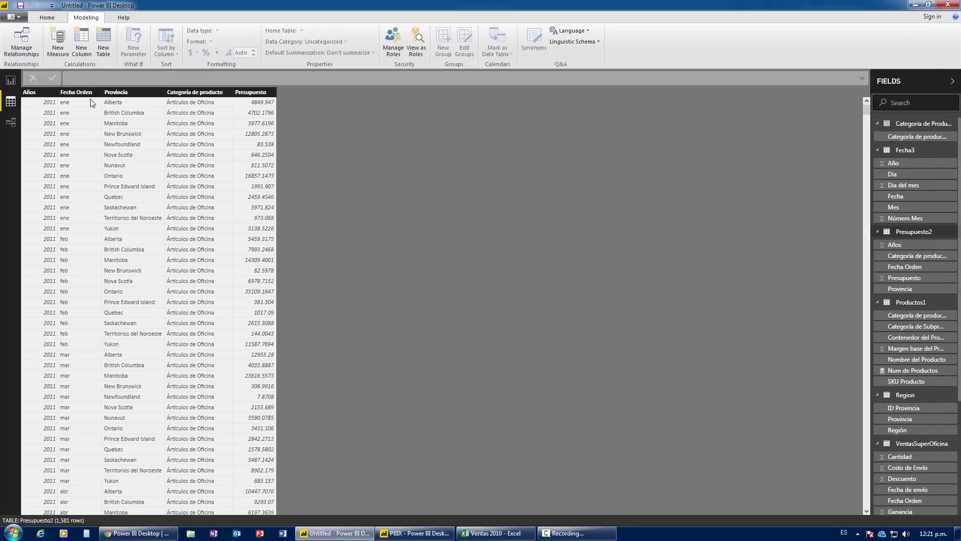
left_click(76, 106)
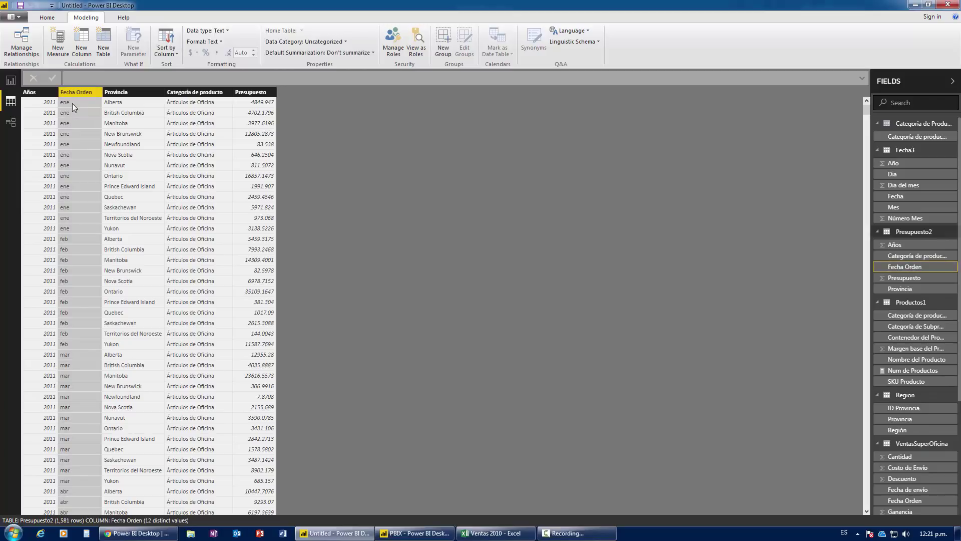
mouse_move(912, 266)
left_click(905, 150)
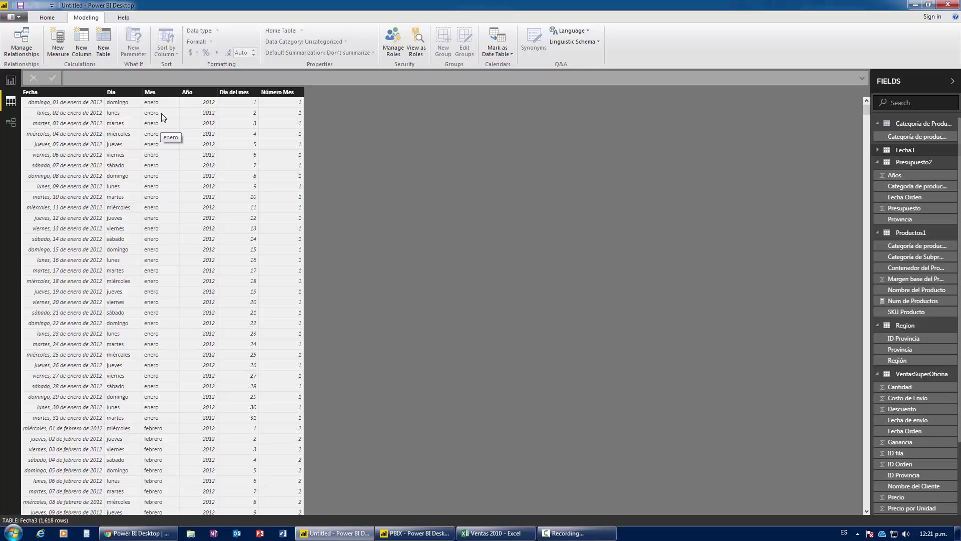
left_click(10, 122)
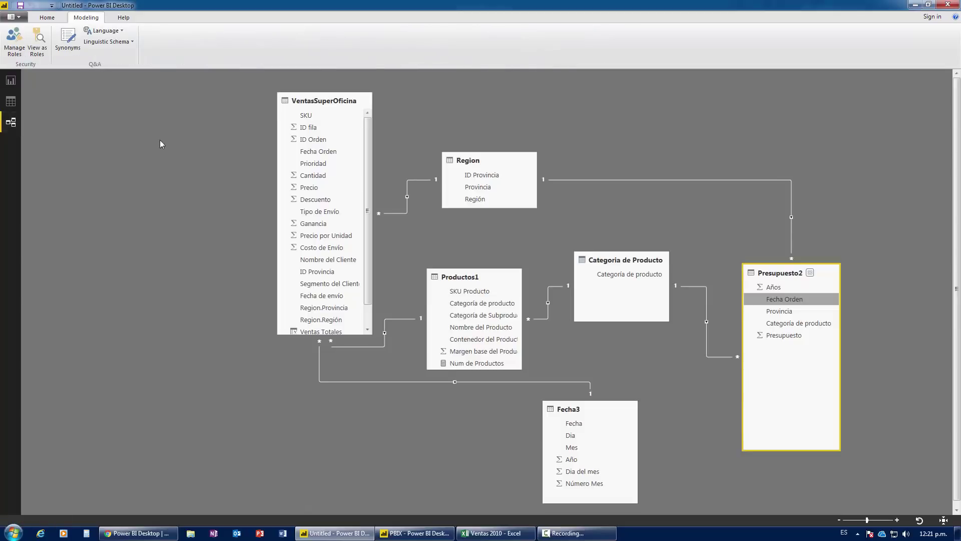
left_click(11, 101)
left_click(10, 80)
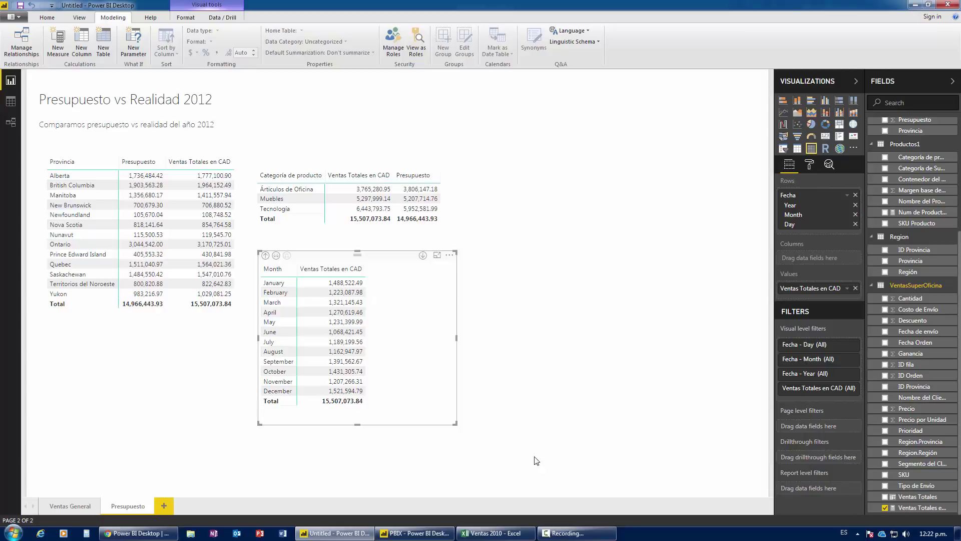
- In Excel's Presupuesto sheet, add the header 'Numeroe mes' in F1 with 1 below it
left_click(497, 533)
left_click(205, 181)
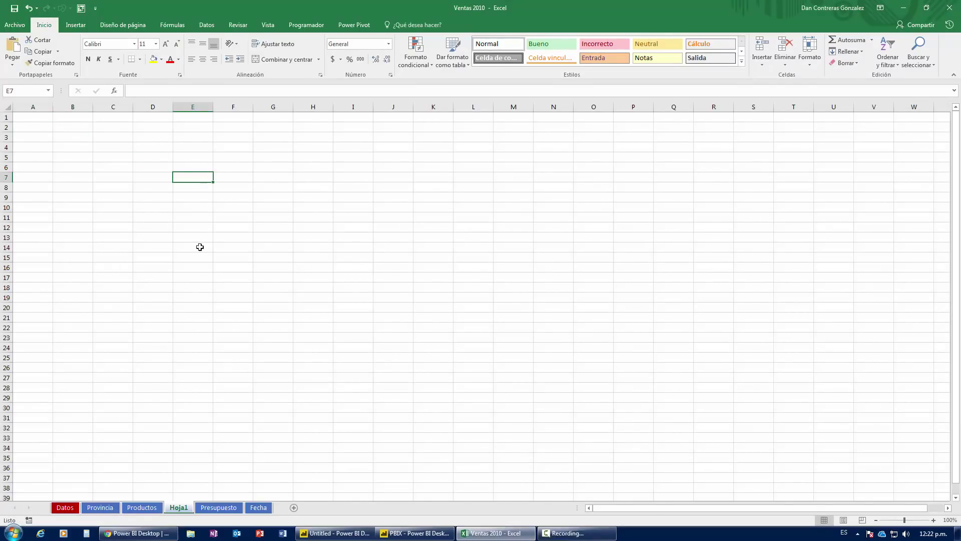
left_click(218, 507)
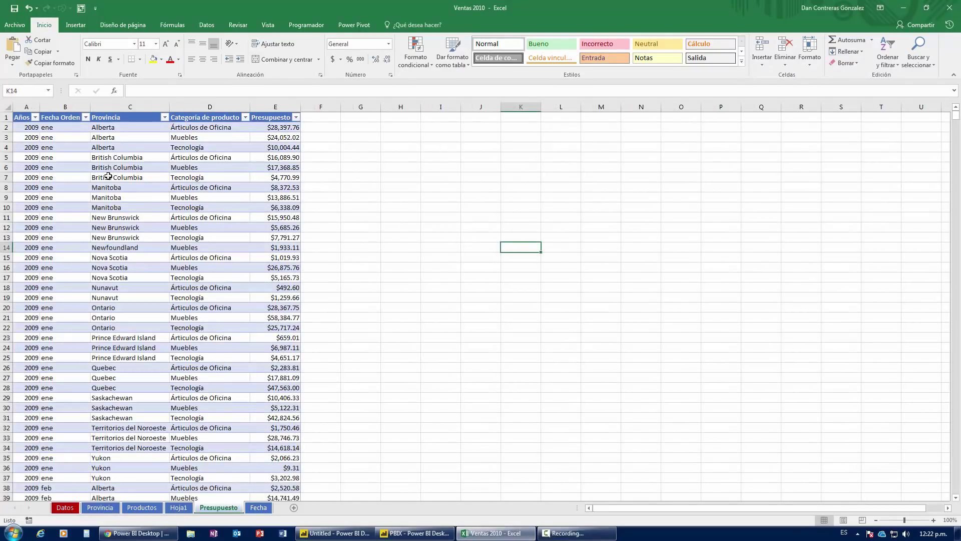
left_click(67, 129)
left_click(318, 122)
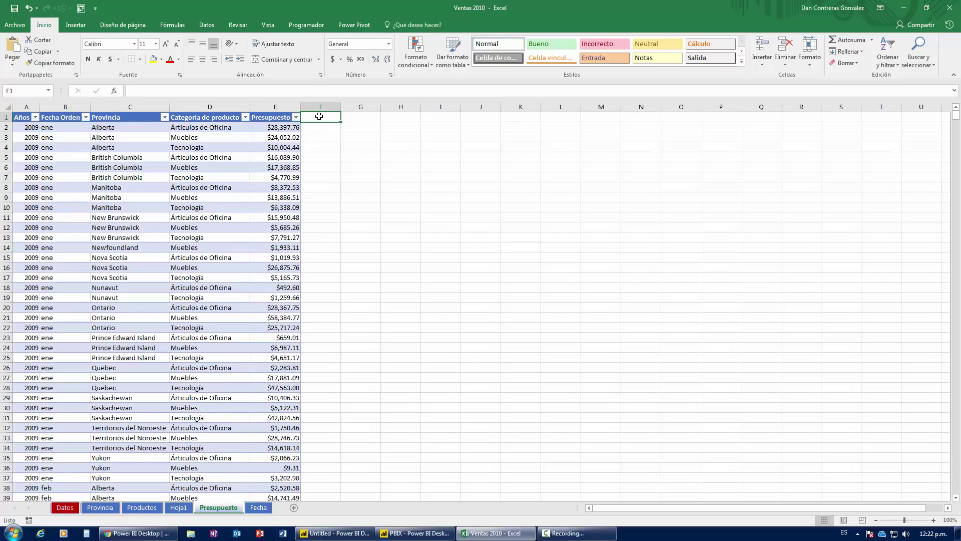
type("Numero de Me mes")
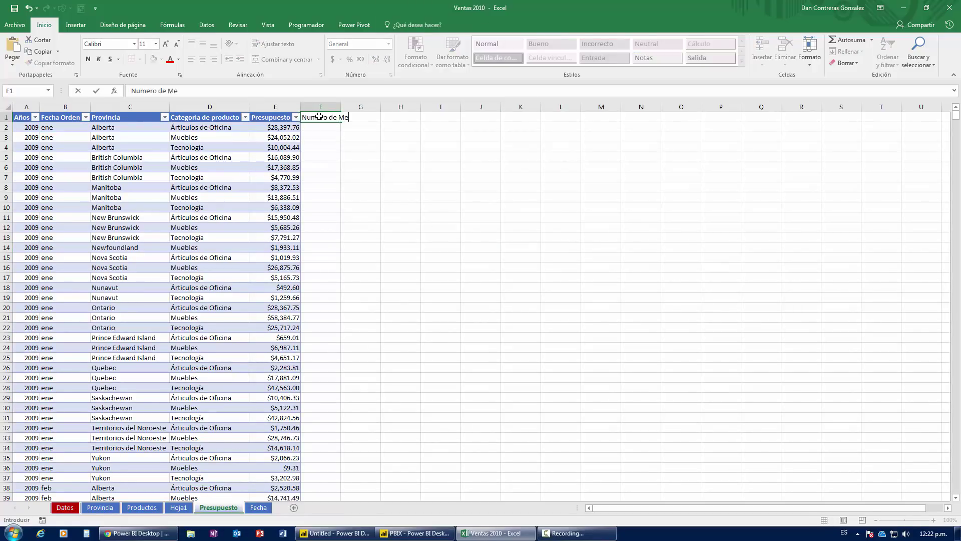
key("Return")
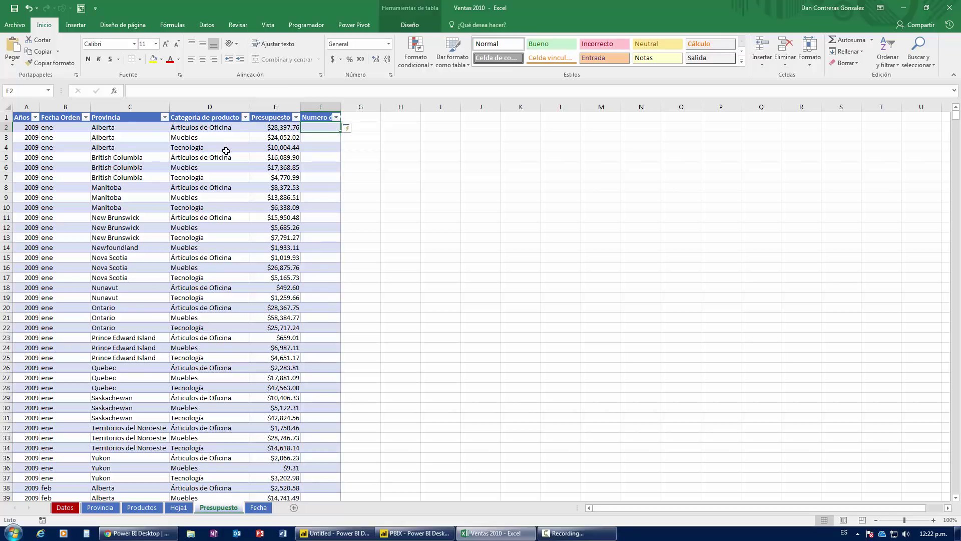
type("1")
key("Return")
key("Up")
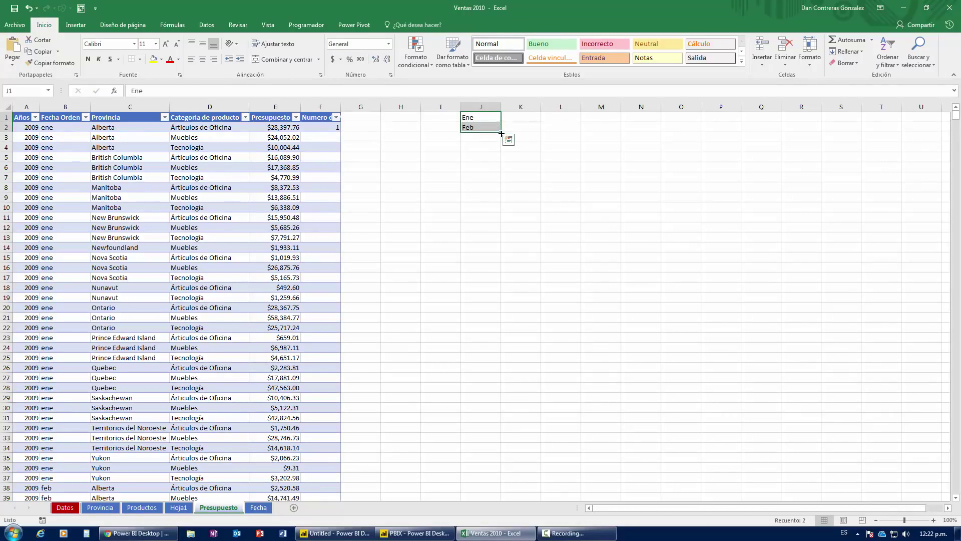
- List months Ene–Dic numbered 1–12 in J1:K12 and start a =BUSCARV formula in F2
left_click_drag(500, 132, 491, 228)
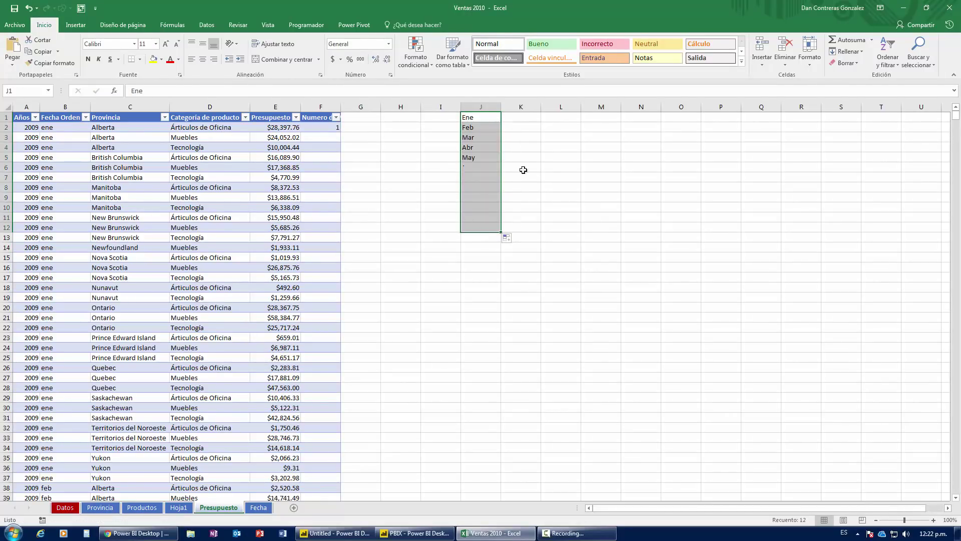
left_click(527, 120)
type("1")
key("Return")
type("2")
key("Return")
left_click_drag(527, 120, 540, 228)
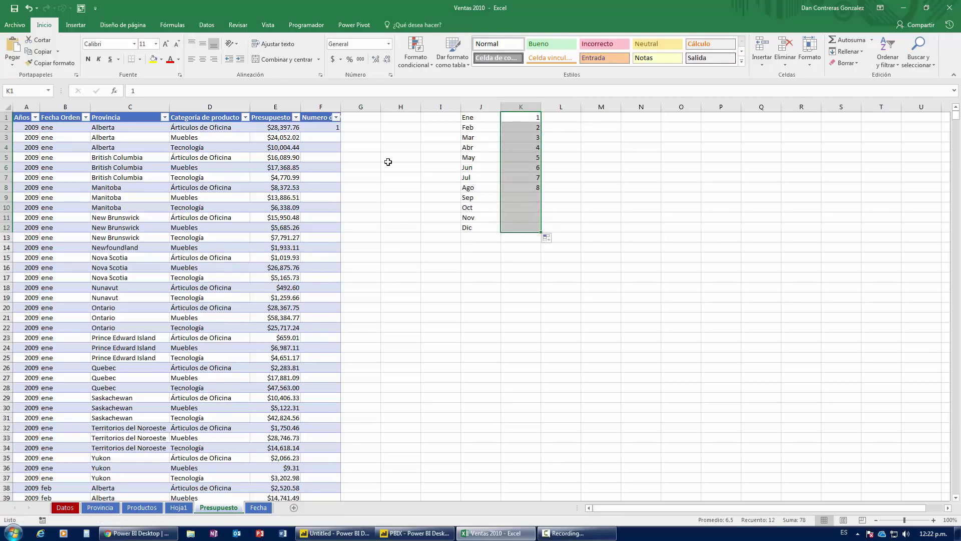
left_click(325, 127)
type("=bu")
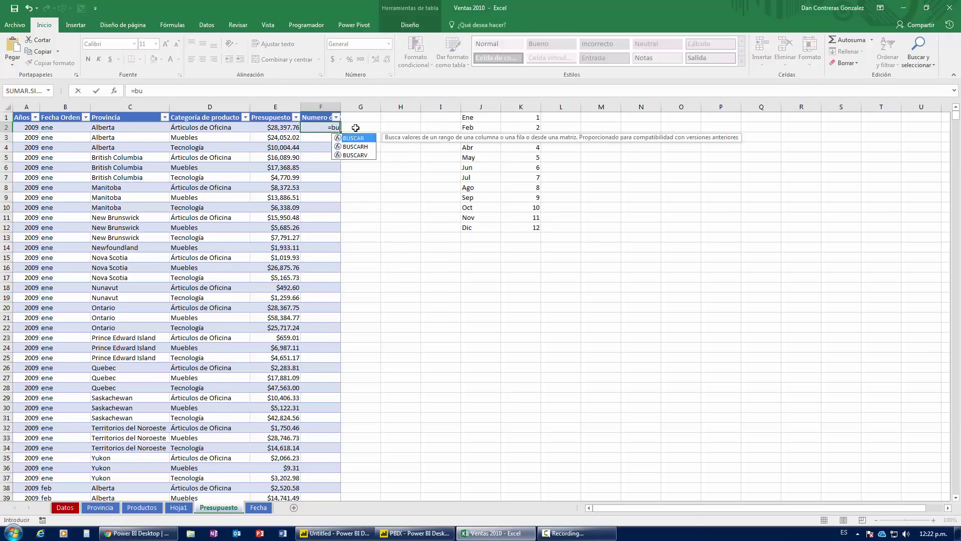
type("scarv(")
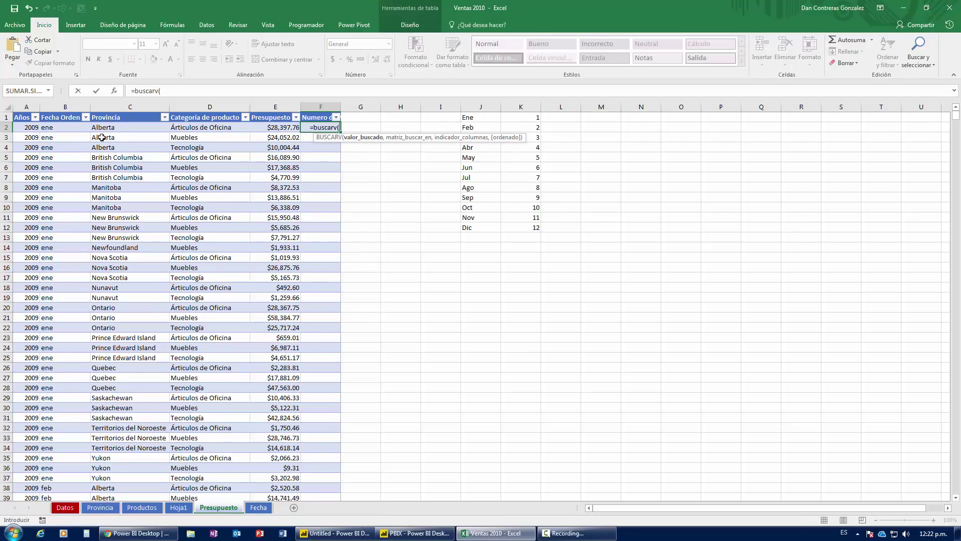
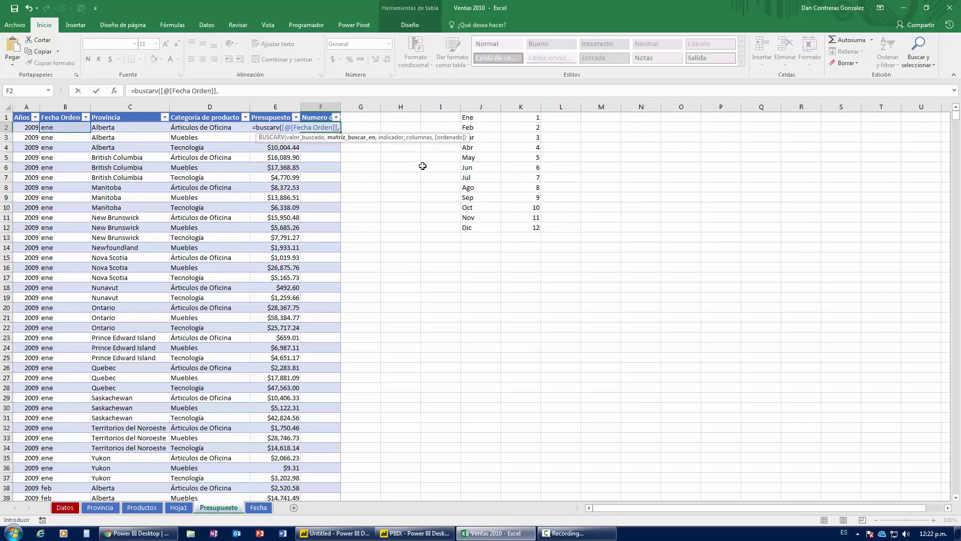
- Complete the F2 formula as BUSCARV on the J:K month list, column 2, exact match
left_click_drag(478, 108, 518, 107)
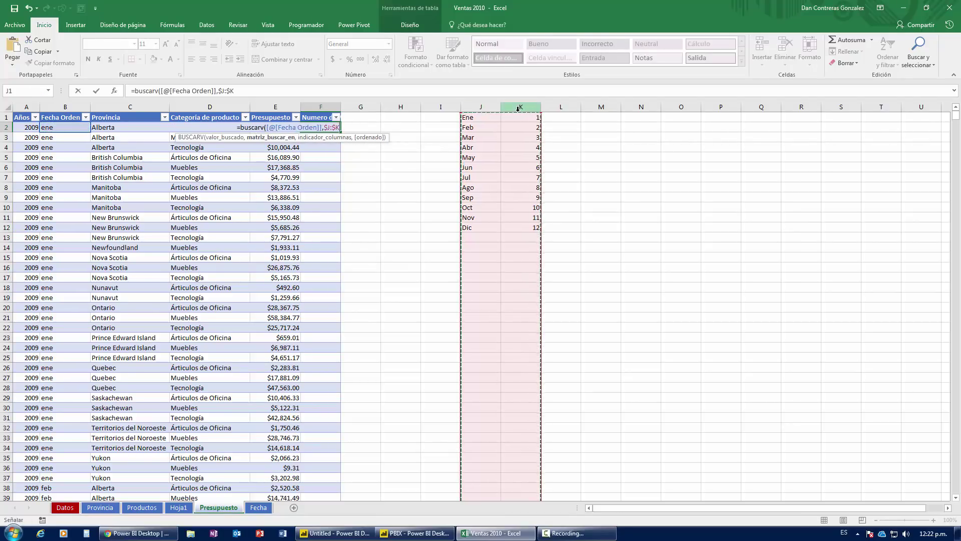
type(",2,0)")
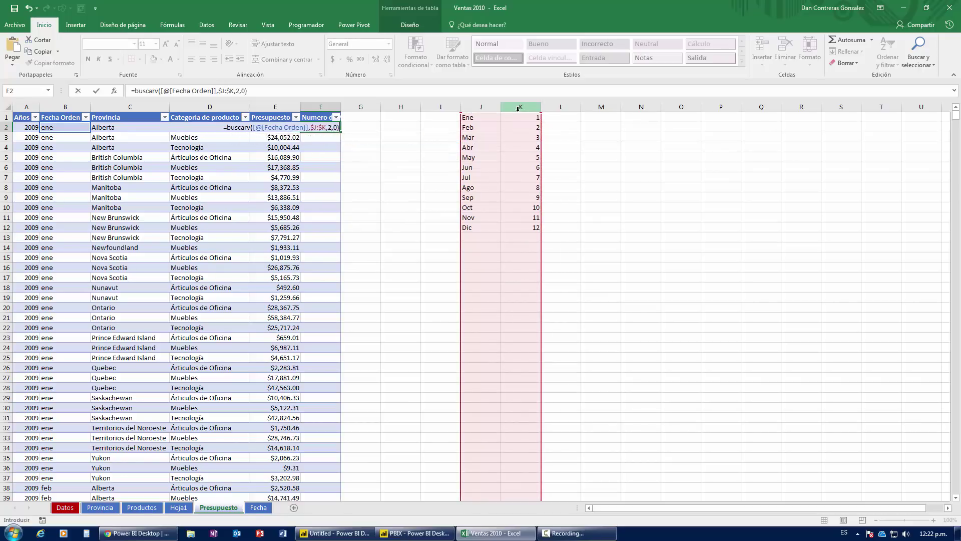
key("Return")
- Convert the whole Numero de Mes column from formulas to pasted plain values
left_click(320, 128)
key("ctrl+shift+Down")
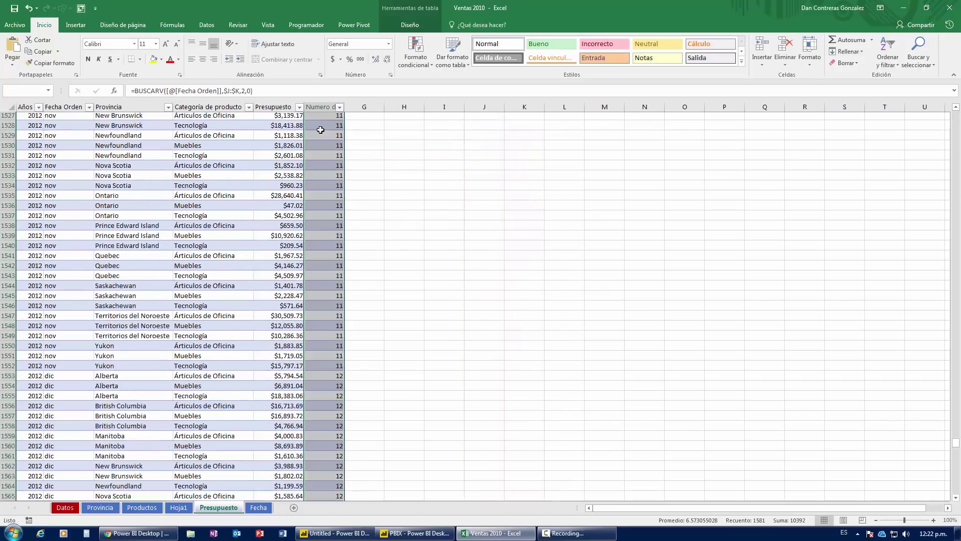
key("ctrl+c")
left_click(12, 64)
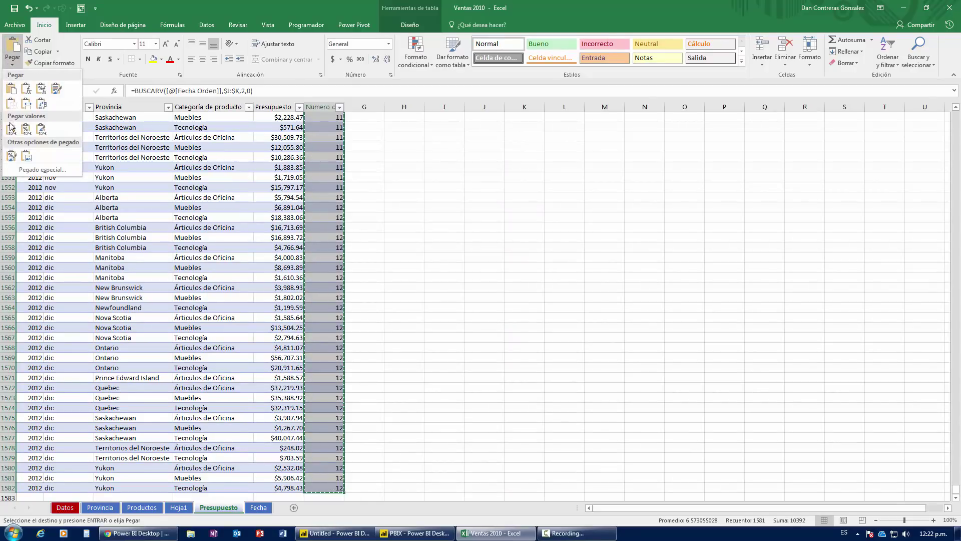
left_click(10, 128)
left_click(234, 210)
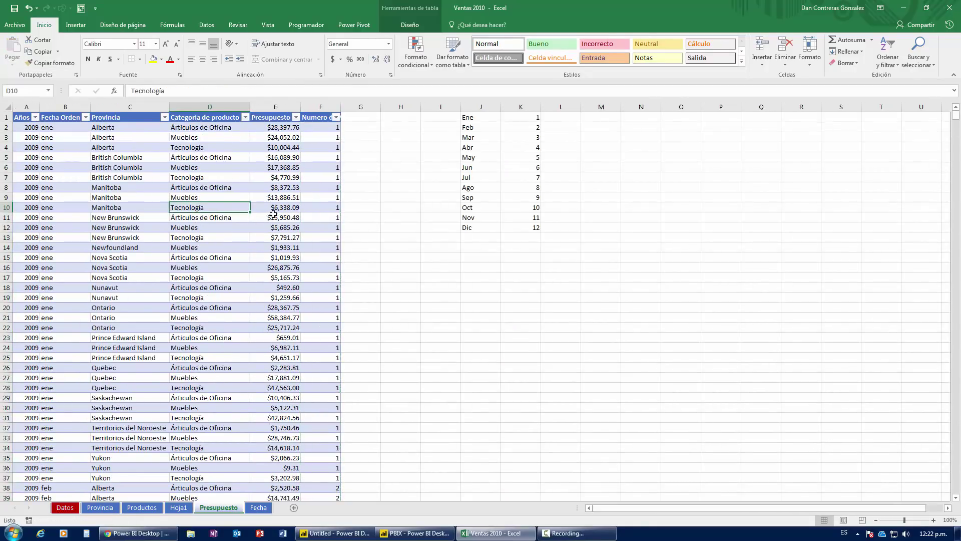
- Confirm F2 now holds a plain value and save the workbook
left_click(329, 140)
left_click(324, 126)
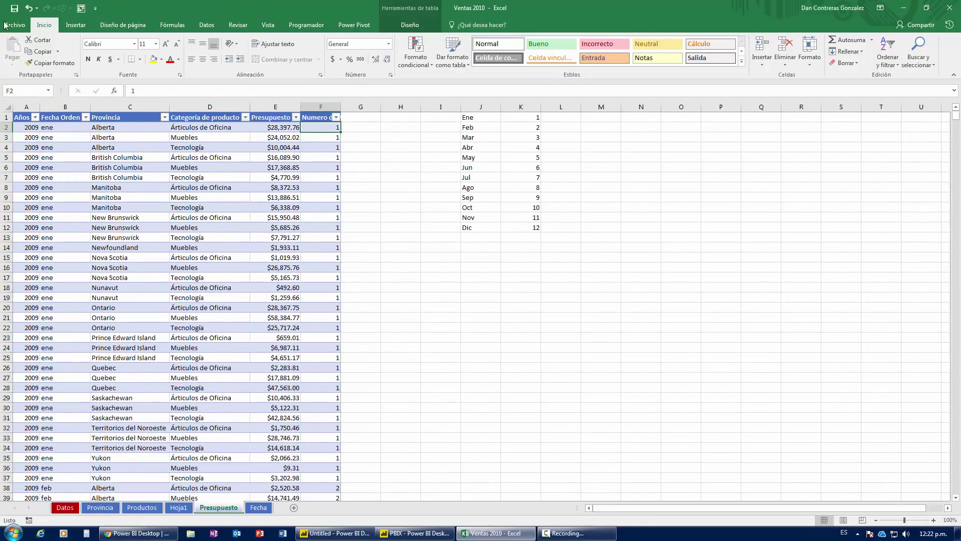
left_click(15, 9)
- Back in Power BI, show the Presupuesto2 table in Data view and refresh it from Excel
left_click(341, 533)
left_click(524, 278)
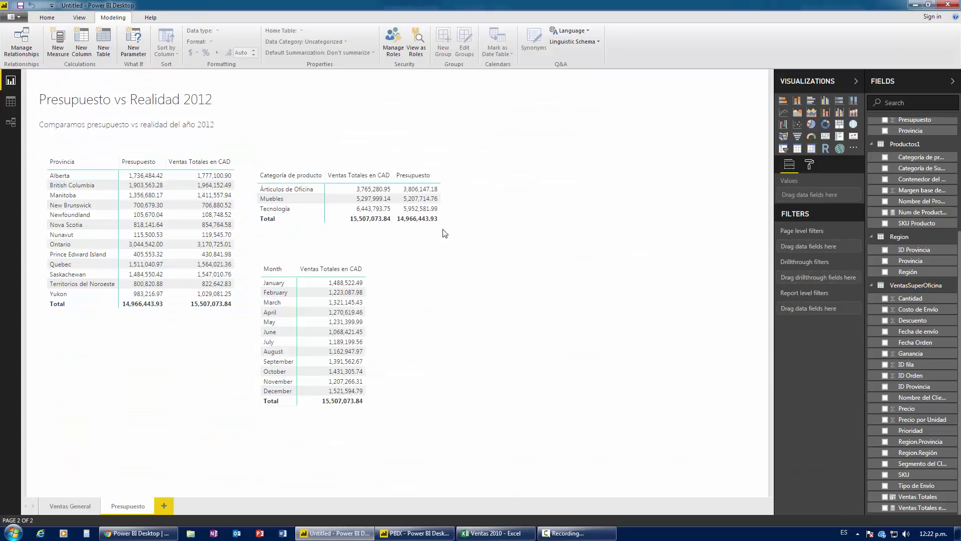
left_click(47, 17)
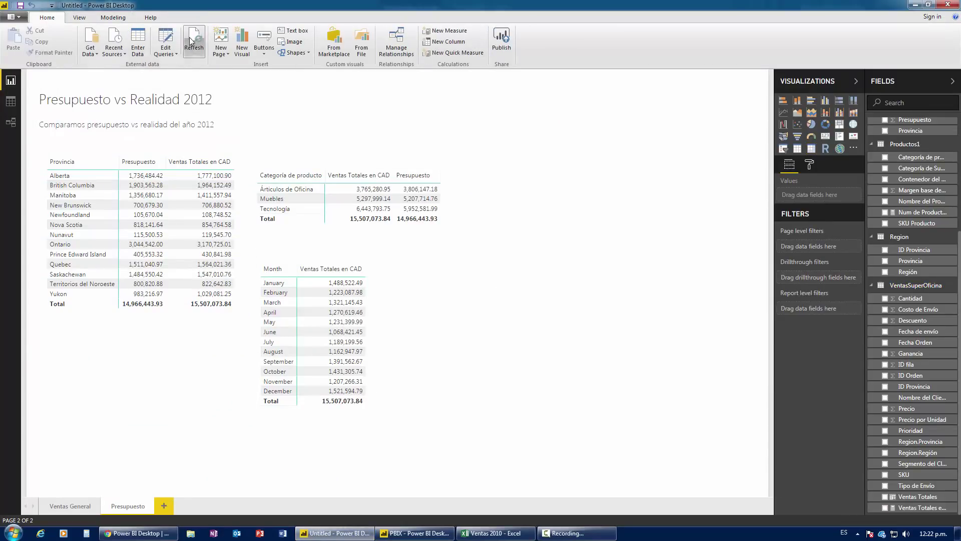
left_click(10, 101)
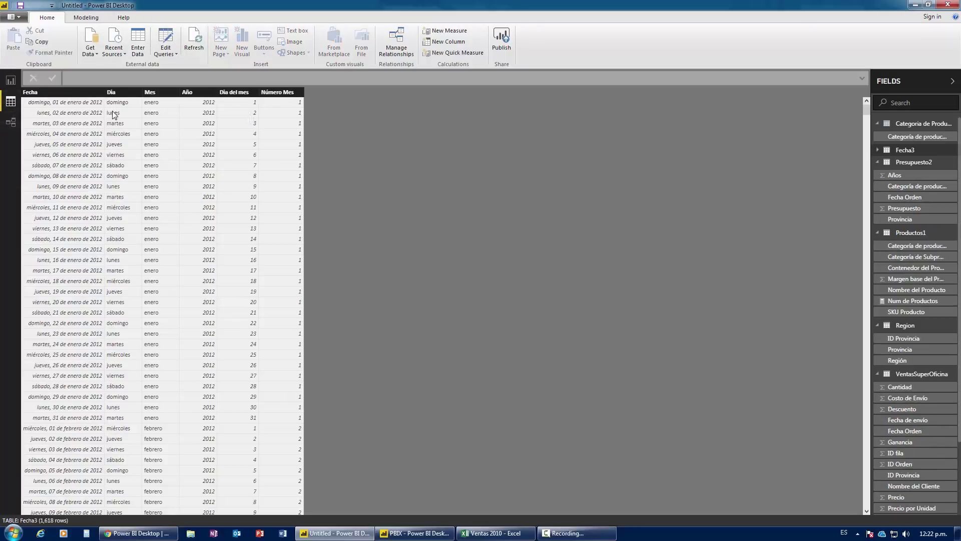
left_click(913, 161)
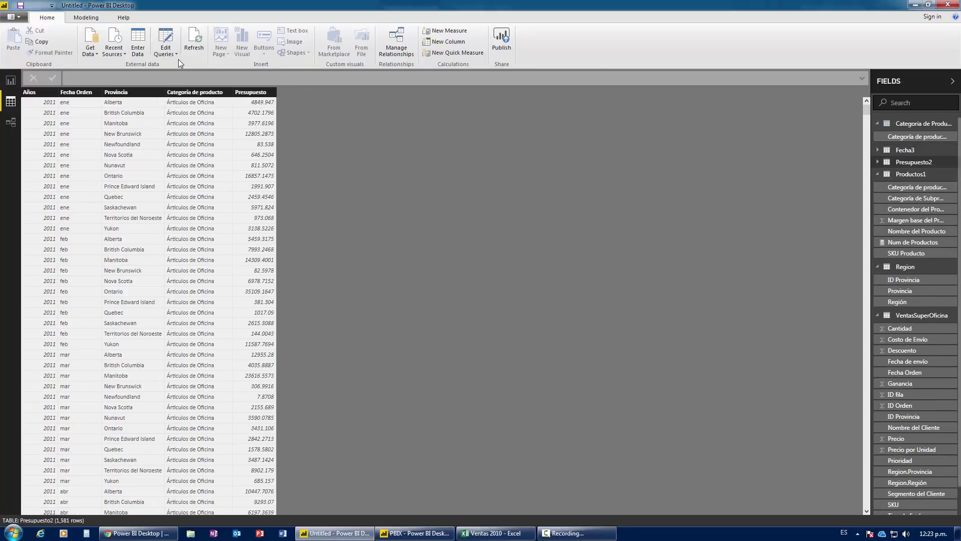
left_click(191, 35)
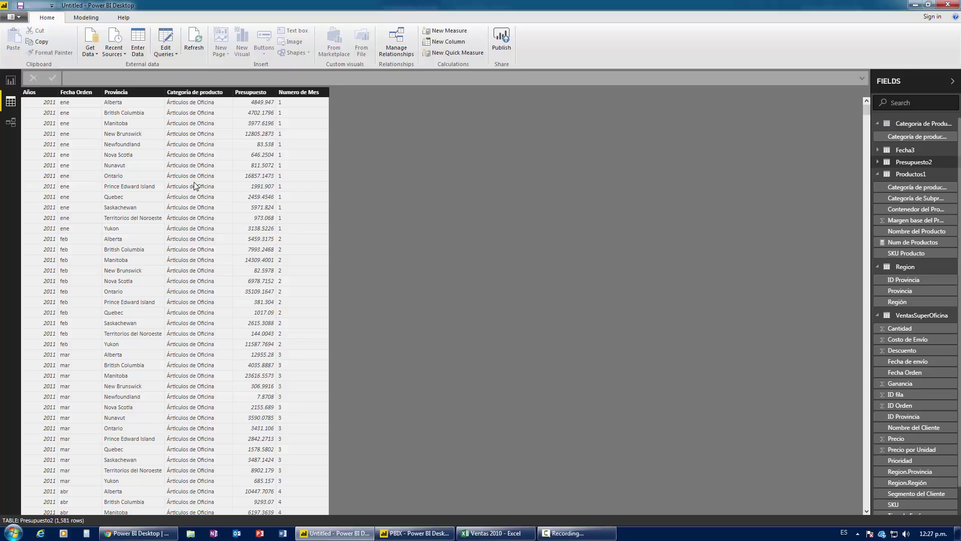
left_click(10, 121)
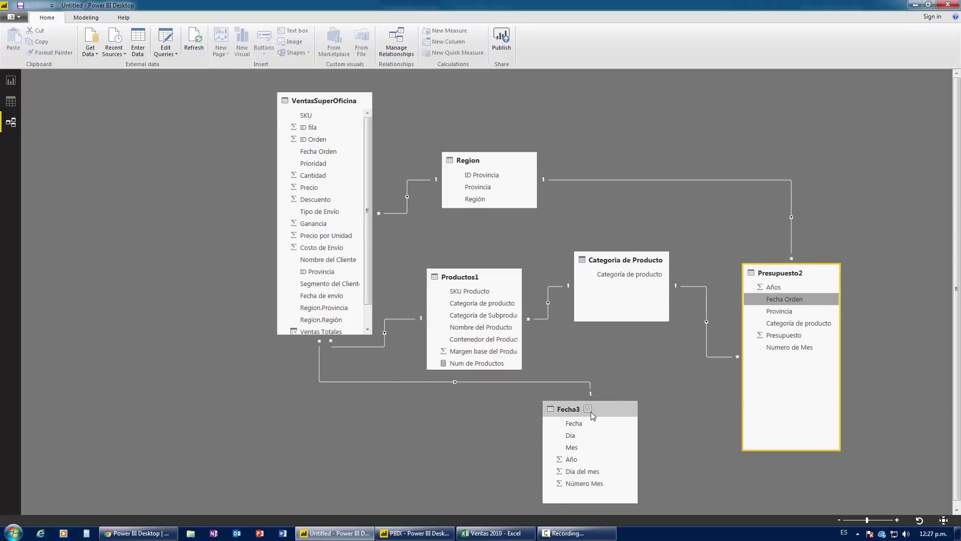
left_click_drag(596, 411, 632, 397)
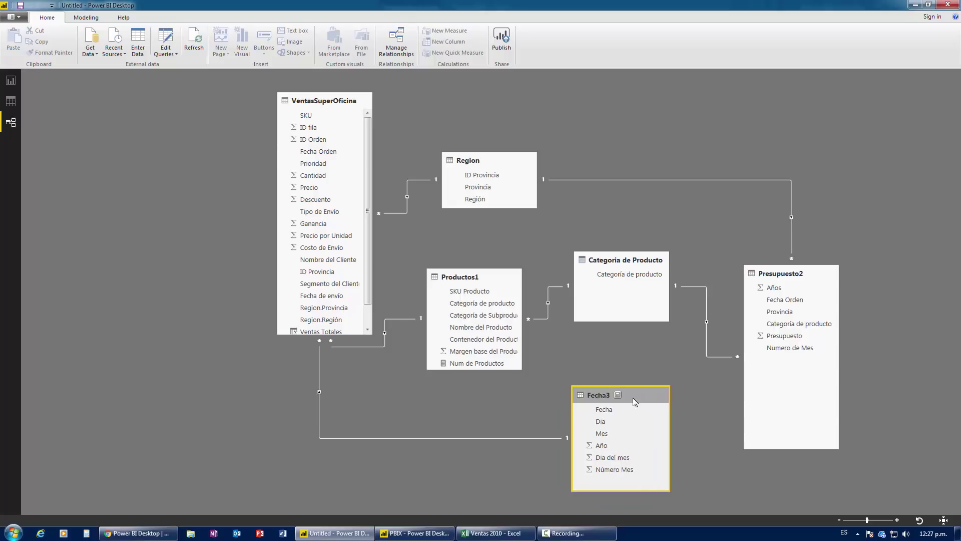
left_click(11, 101)
left_click(9, 122)
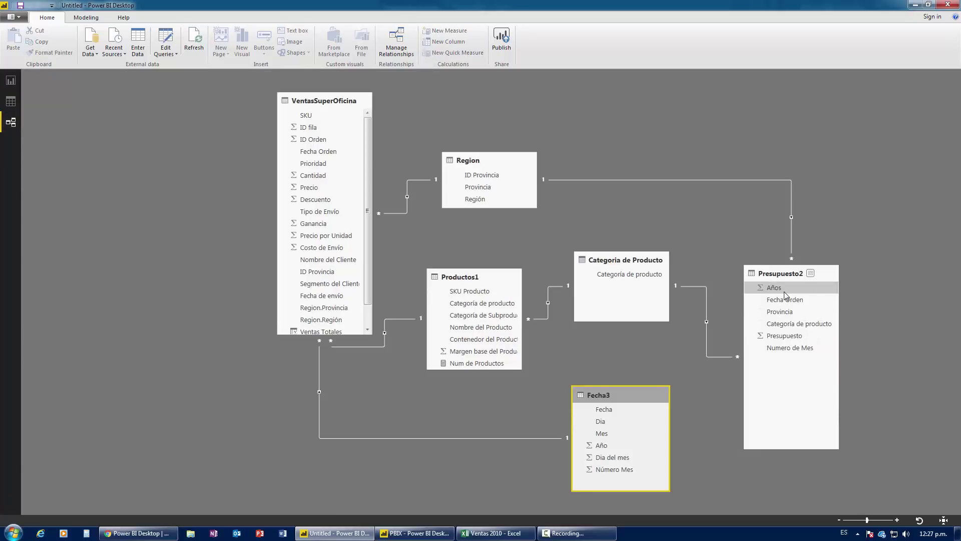
mouse_move(773, 287)
left_mouse_down()
mouse_move(686, 367)
mouse_move(778, 290)
mouse_move(794, 323)
mouse_move(624, 457)
mouse_move(788, 353)
mouse_move(774, 290)
left_mouse_up()
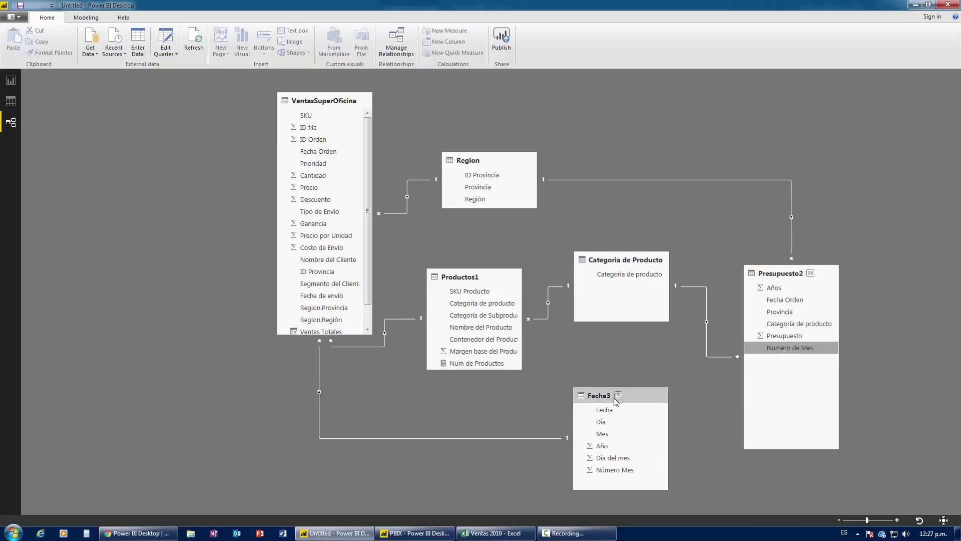
- Start a new Presupuesto2 column, Fecha Presupuesto = DATE(Presupuesto2[Años]
left_click(10, 101)
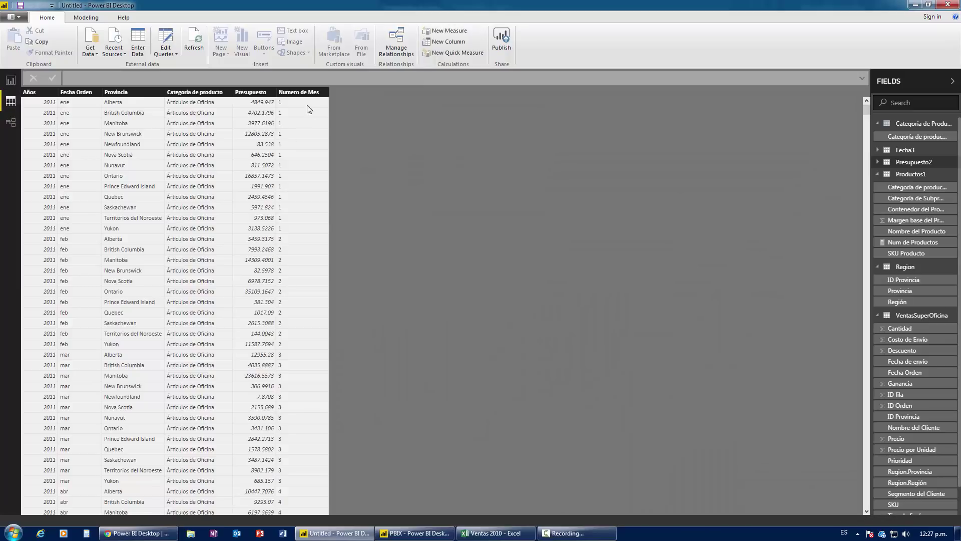
left_click(282, 93)
left_click(86, 17)
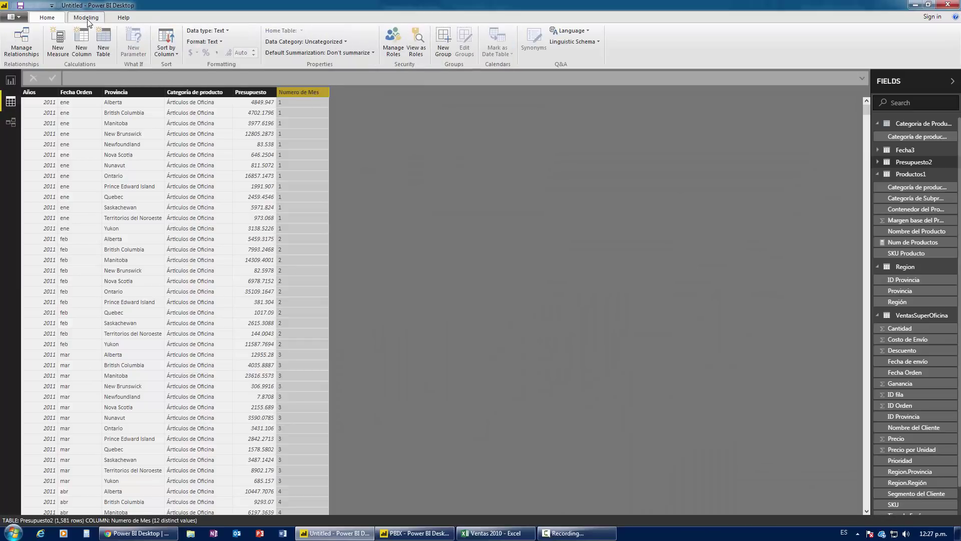
left_click(80, 43)
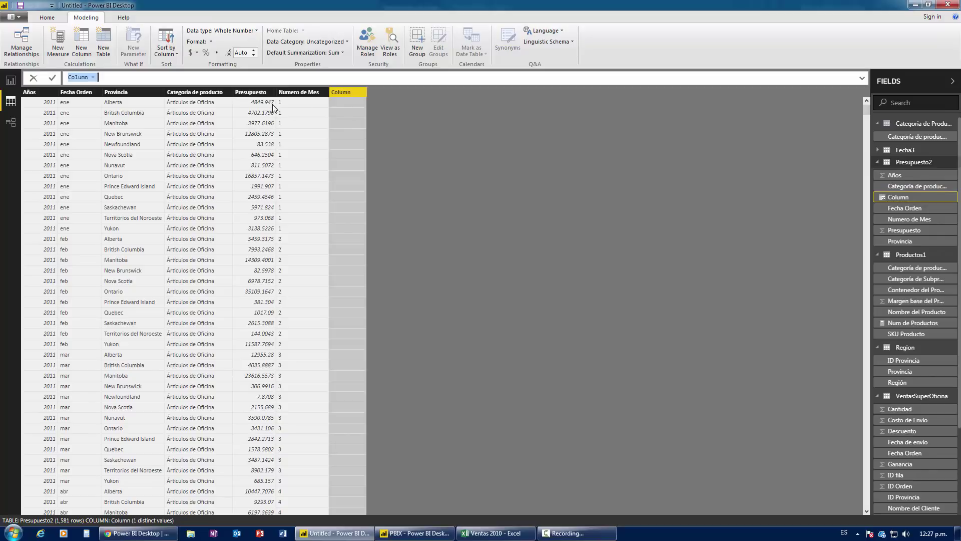
type("Fec")
type("date(")
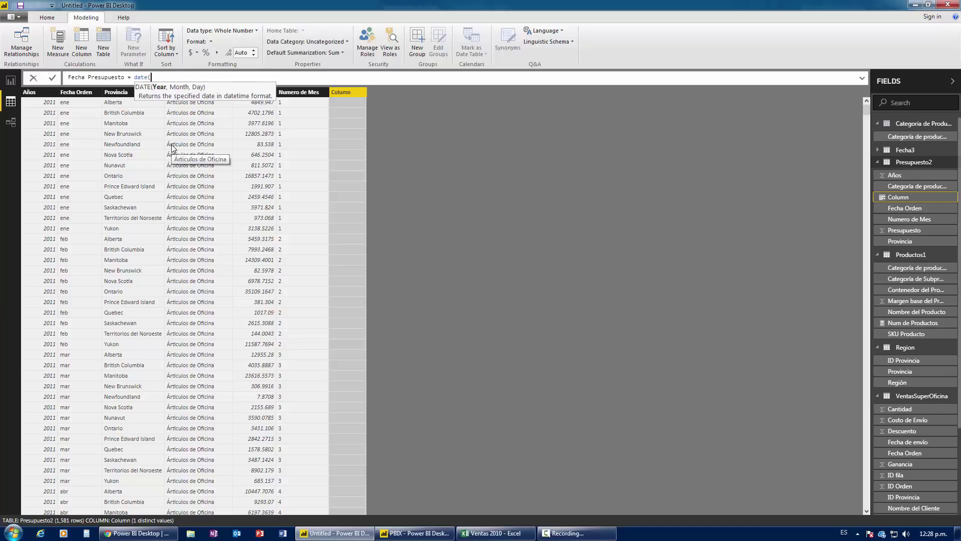
type("añ")
key("BackSpace")
key("BackSpace")
key("BackSpace")
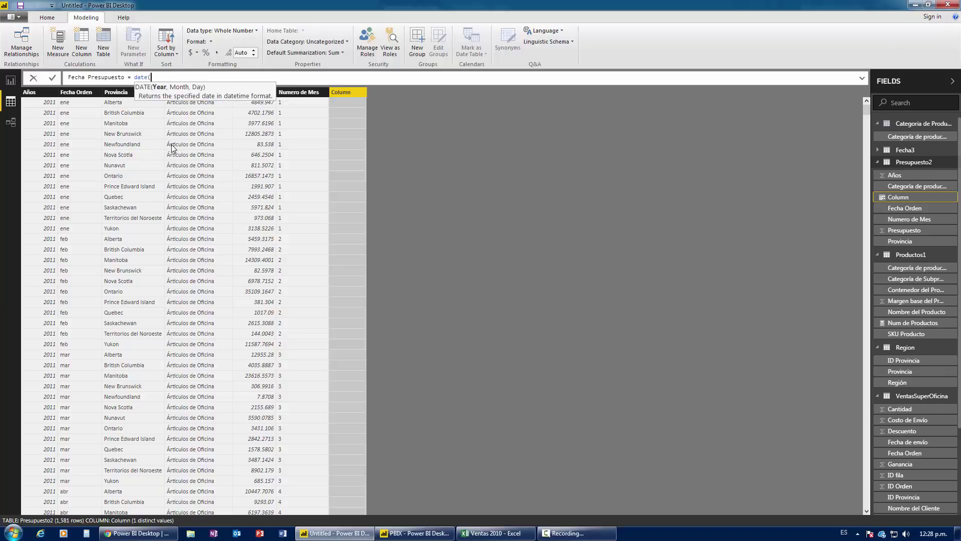
type("pres")
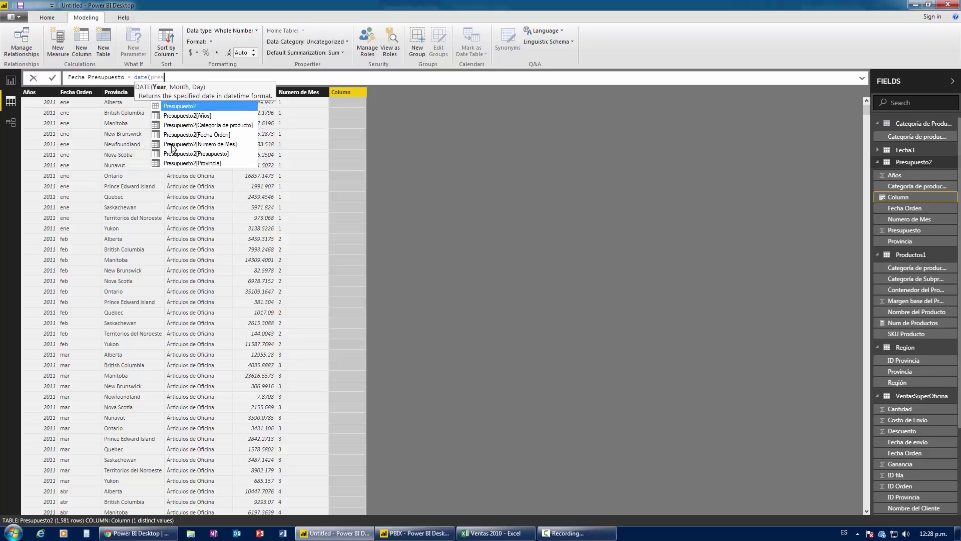
key("Tab")
- Finish the DATE formula with Presupuesto2[Numero de Mes] and day 1
type(",")
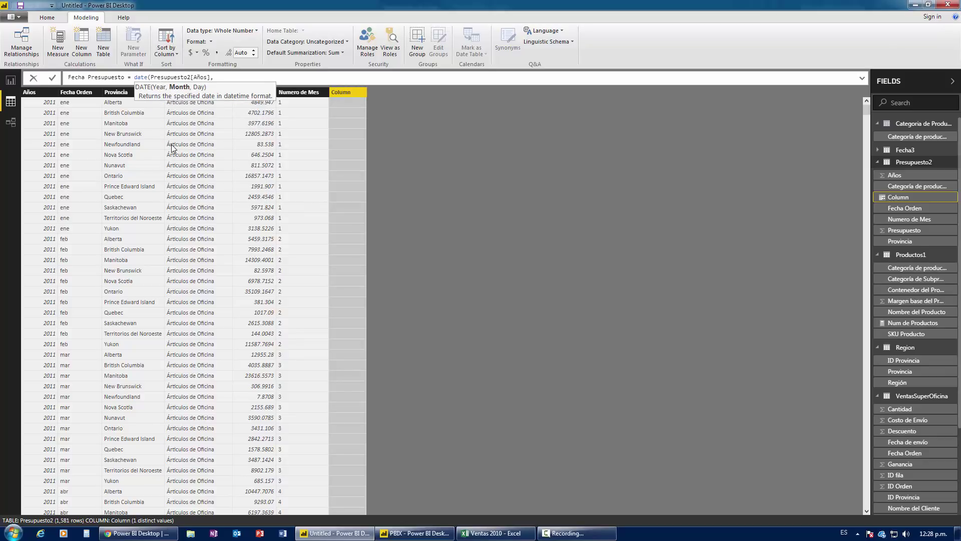
type("presu")
key("Down")
key("Down")
key("Down")
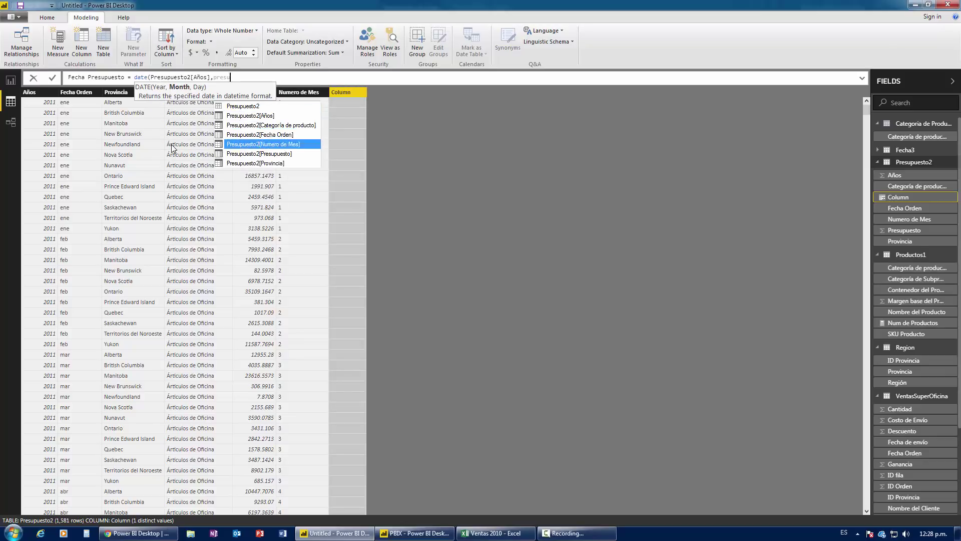
key("Tab")
type("pre")
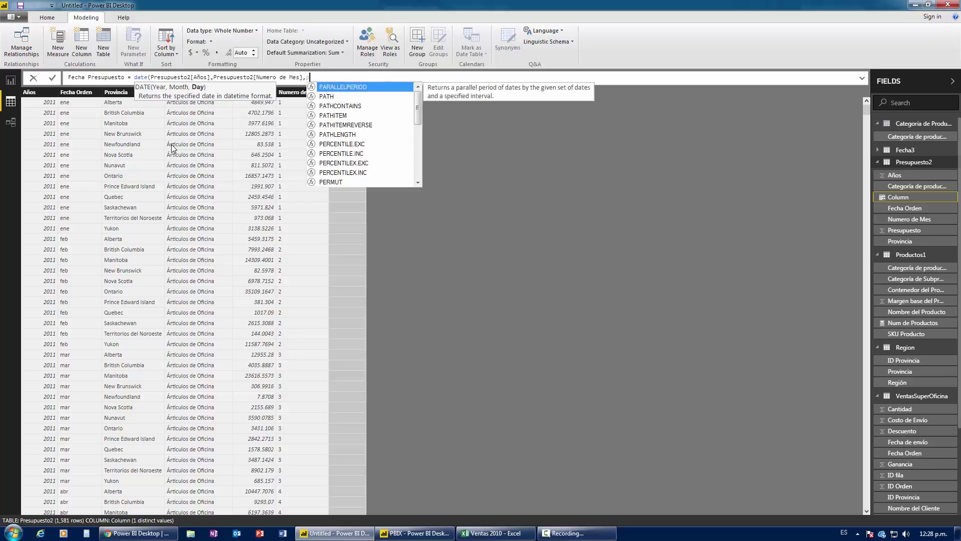
type("supuesto")
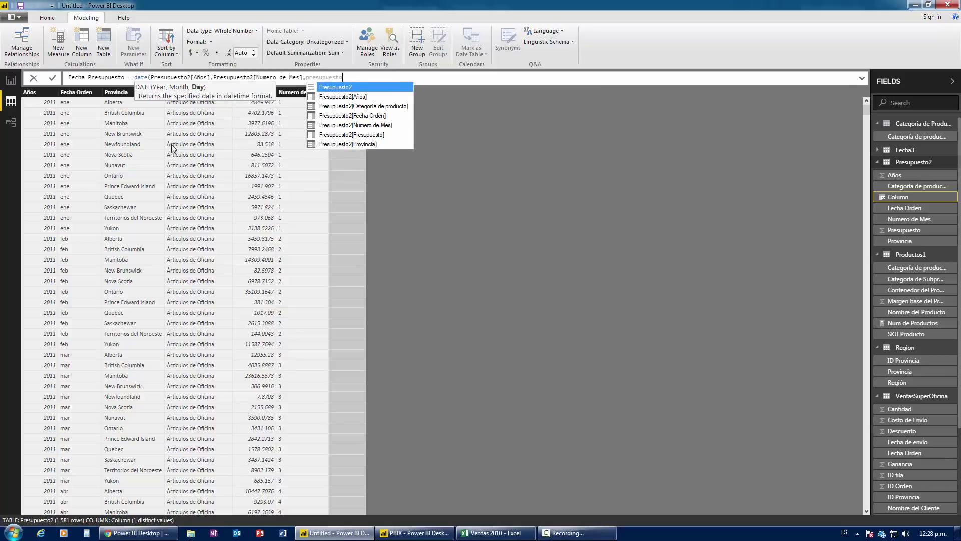
key("BackSpace")
key("BackSpace")
key("BackSpace")
type("1")
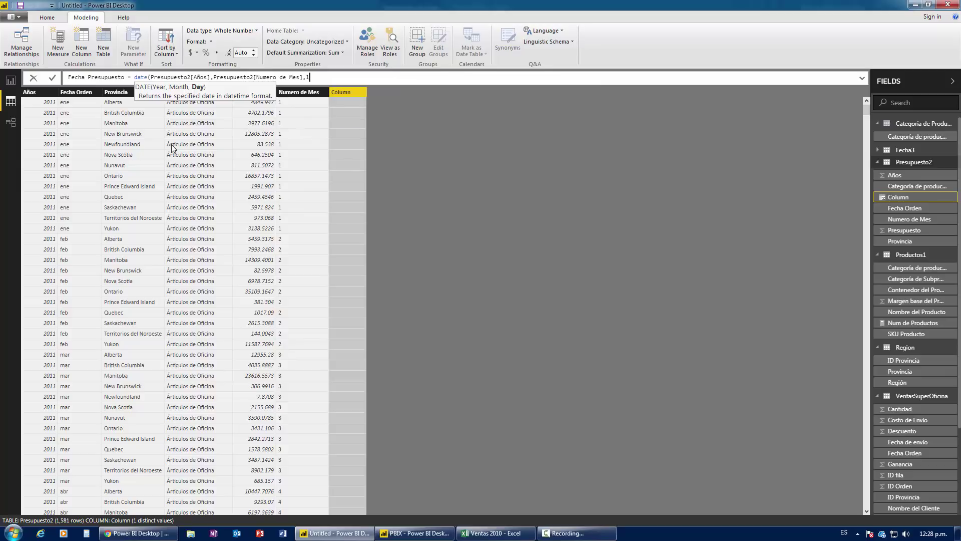
type(")")
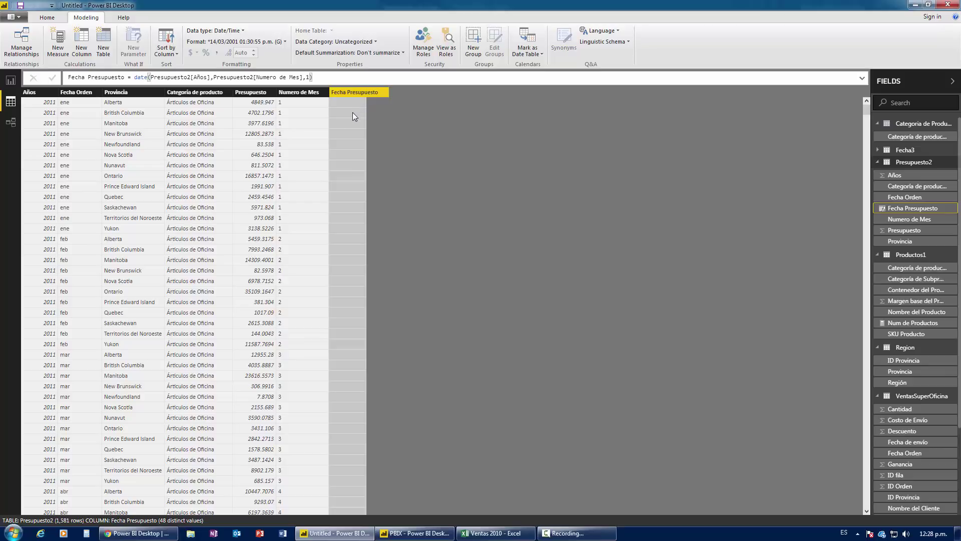
left_click(282, 167)
left_click(352, 97)
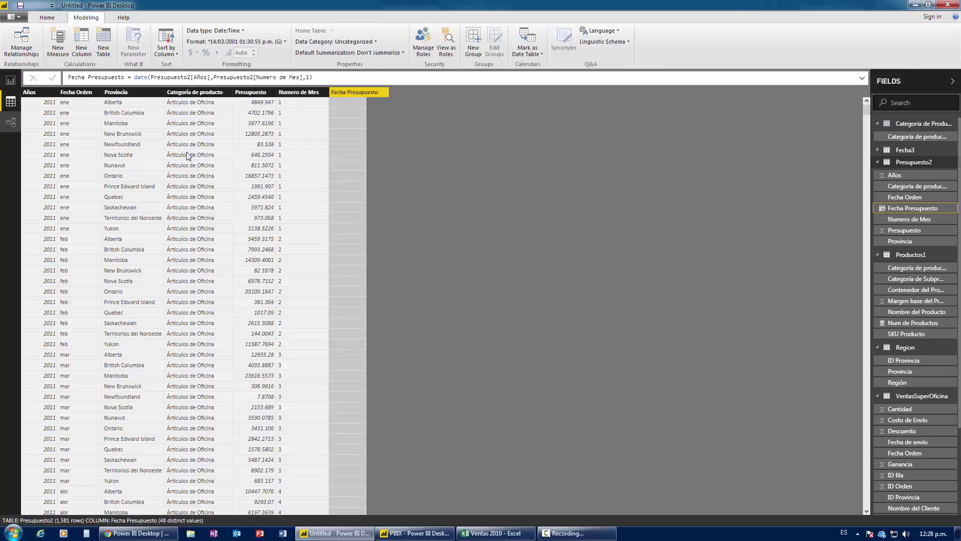
- Relate Fecha Presupuesto to Fecha3, check the budget data, and return to the report
left_click(10, 123)
mouse_move(790, 359)
left_mouse_down()
mouse_move(606, 465)
mouse_move(604, 409)
left_mouse_up()
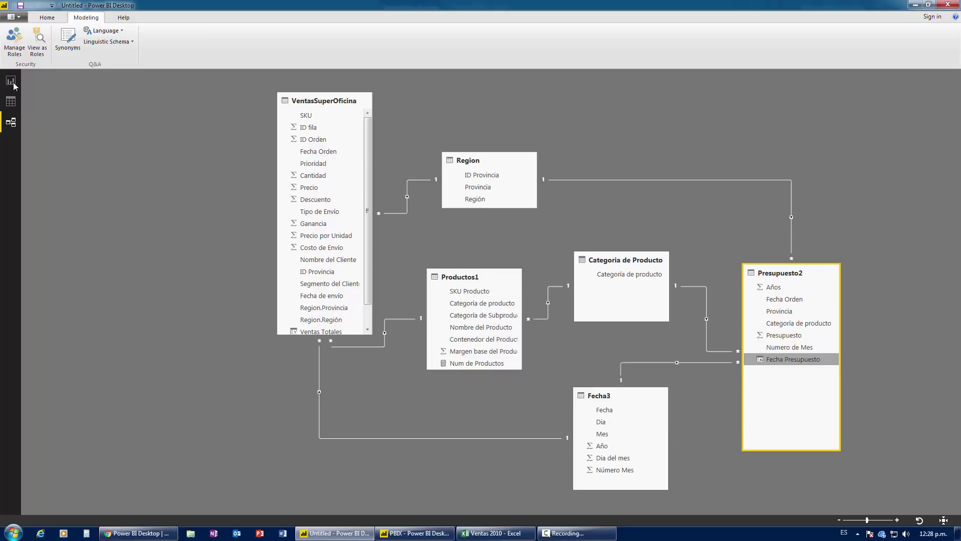
left_click(10, 101)
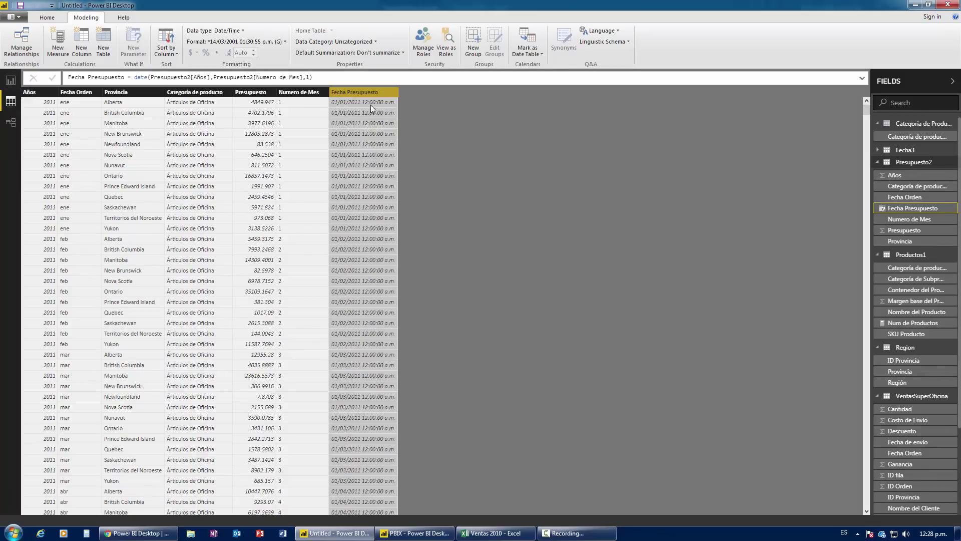
left_click(11, 80)
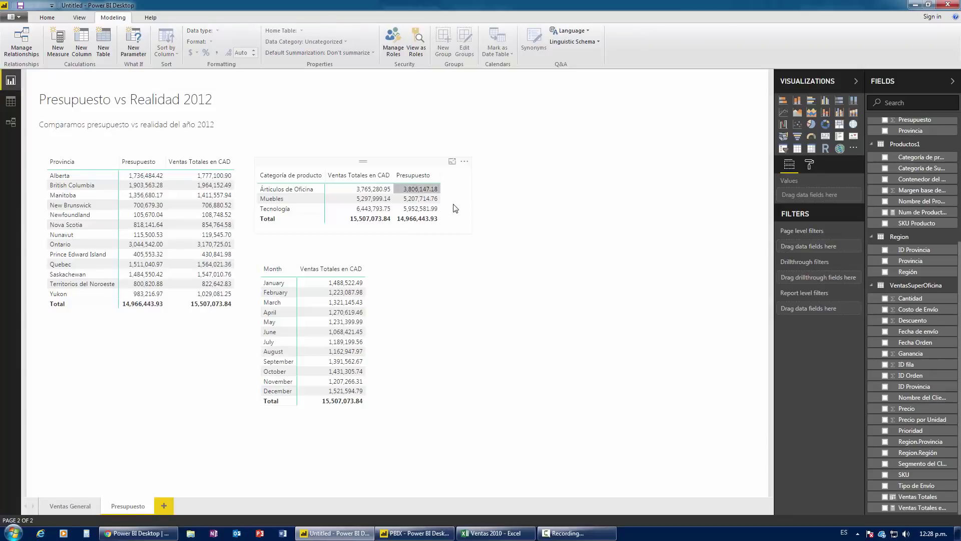
- Add Presupuesto to the month table's values after briefly trying Fecha Presupuesto
left_click(327, 257)
scroll(913, 300, "up", 5)
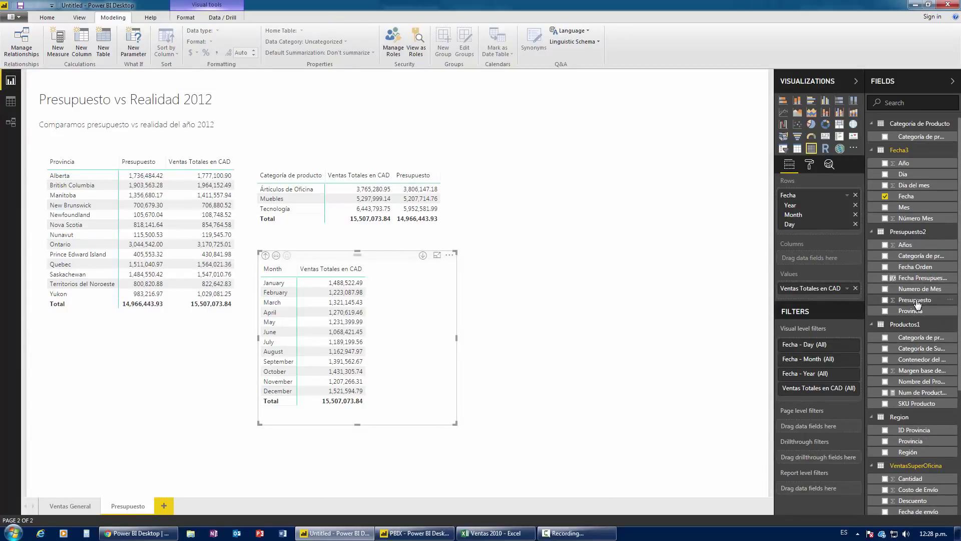
left_click(885, 279)
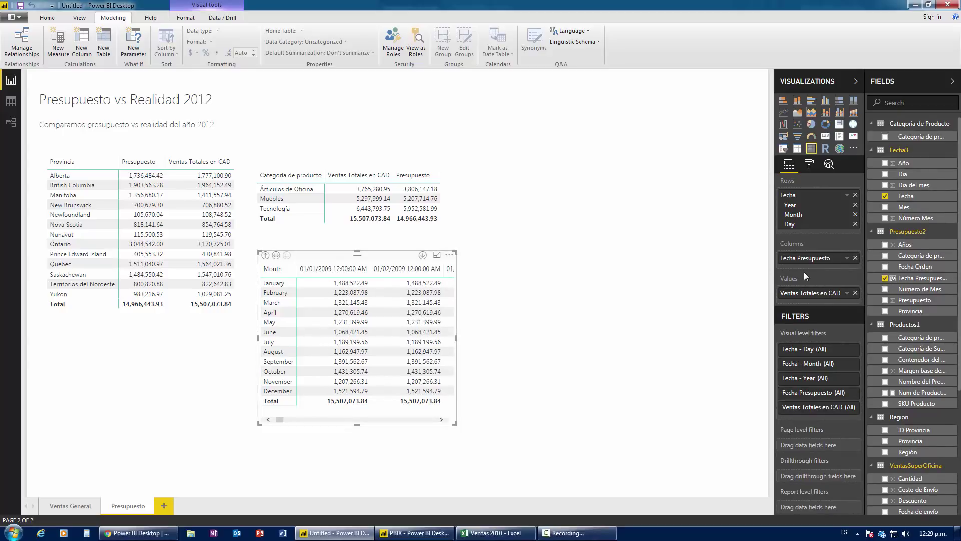
left_click(856, 259)
left_click(885, 300)
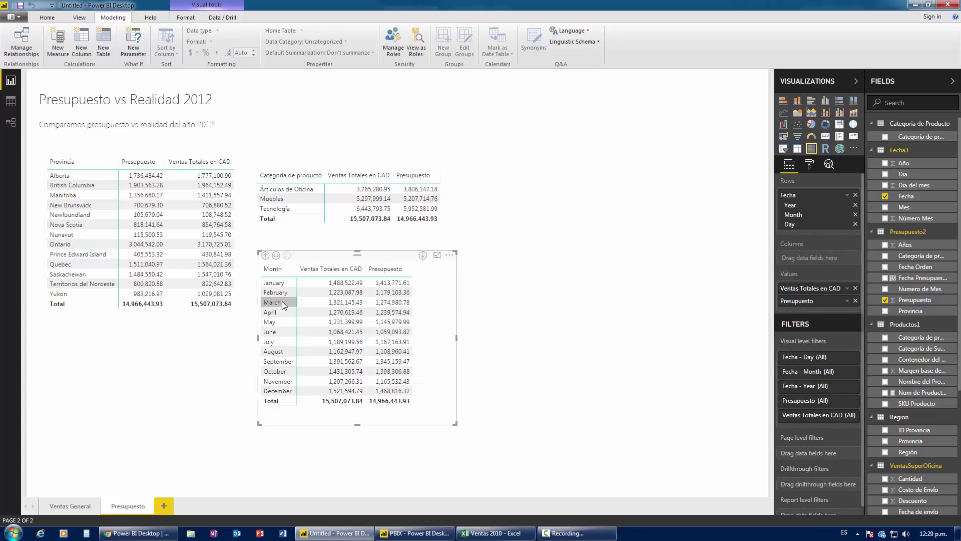
mouse_move(392, 302)
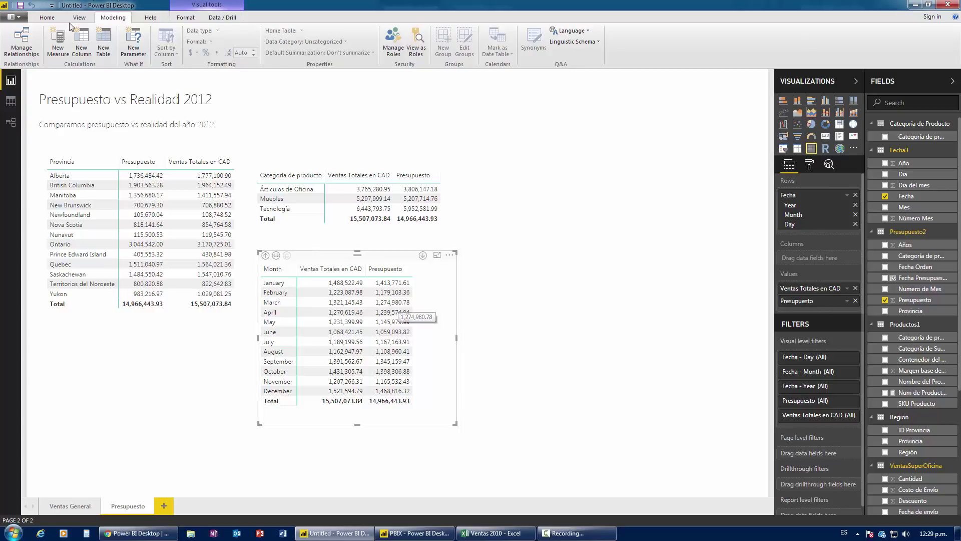
left_click(10, 101)
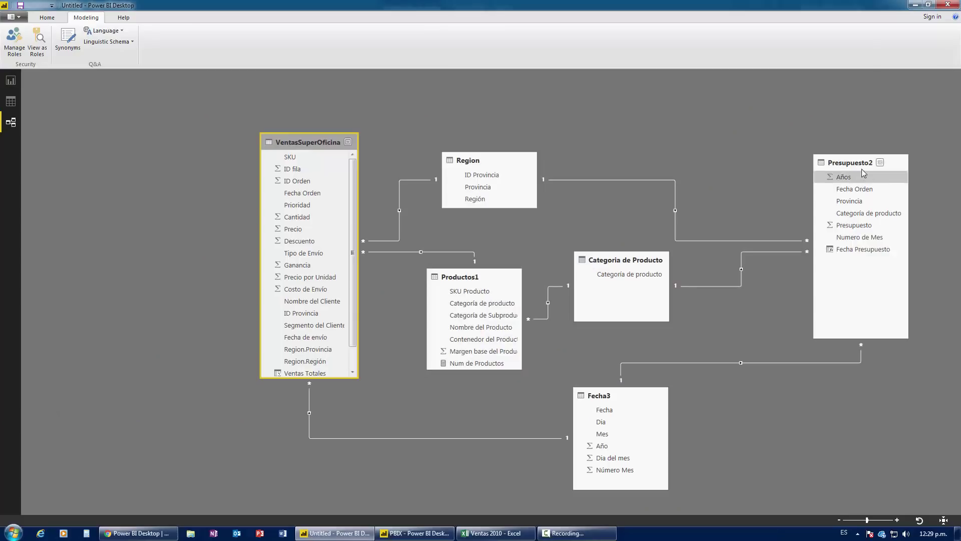
- Drag Presupuesto2 down and left in the diagram, nearer VentasSuperOficina
left_click_drag(861, 167, 863, 181)
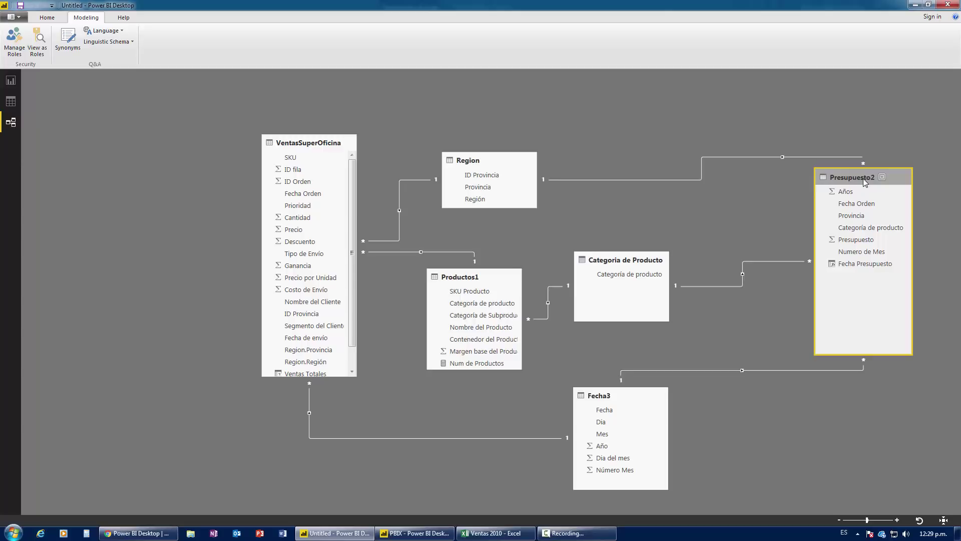
left_click_drag(863, 178, 817, 193)
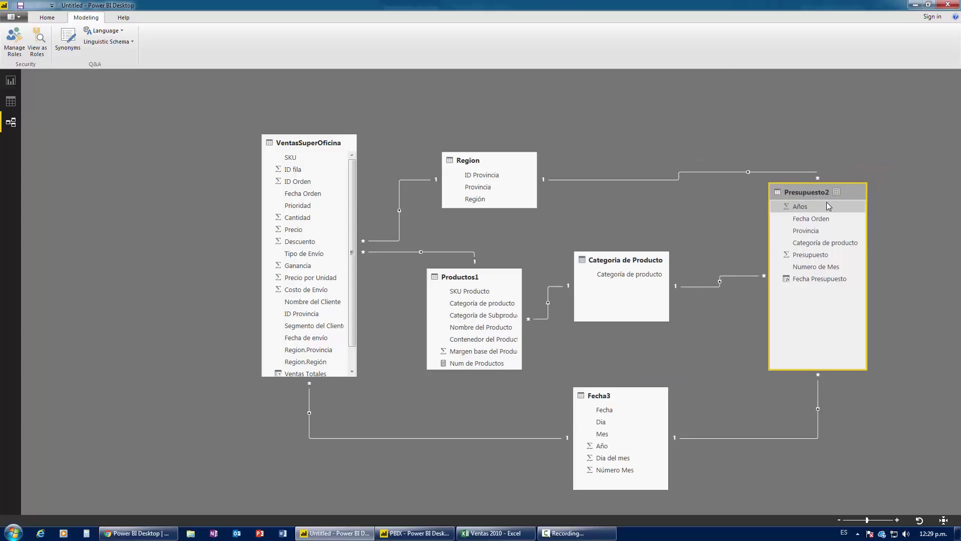
left_click(310, 144)
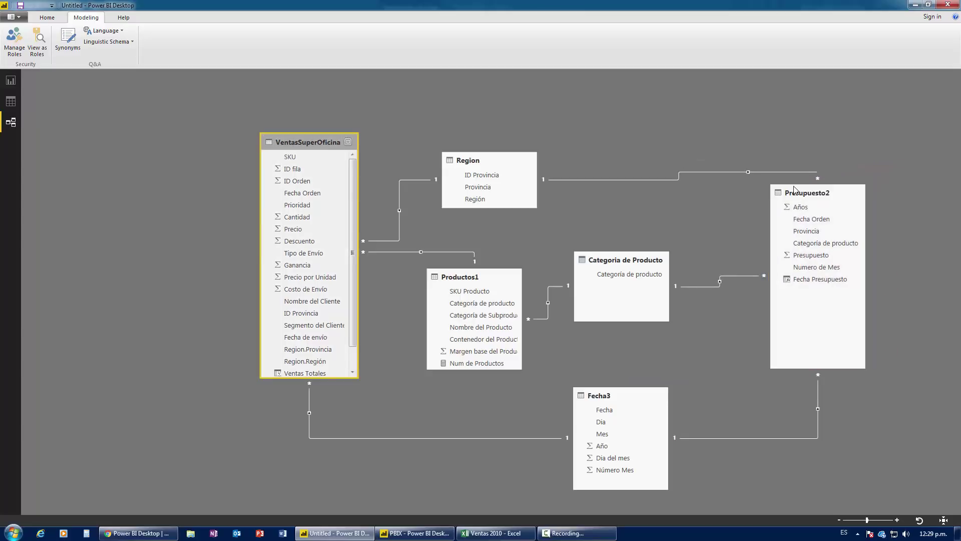
left_click(803, 193)
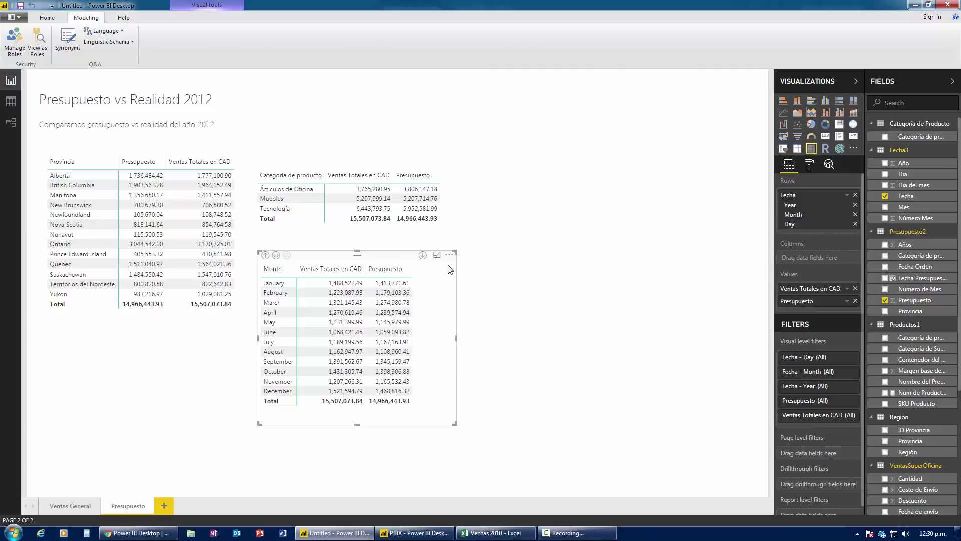
- Delete the province, product category and month tables, then add an empty card
left_click(10, 80)
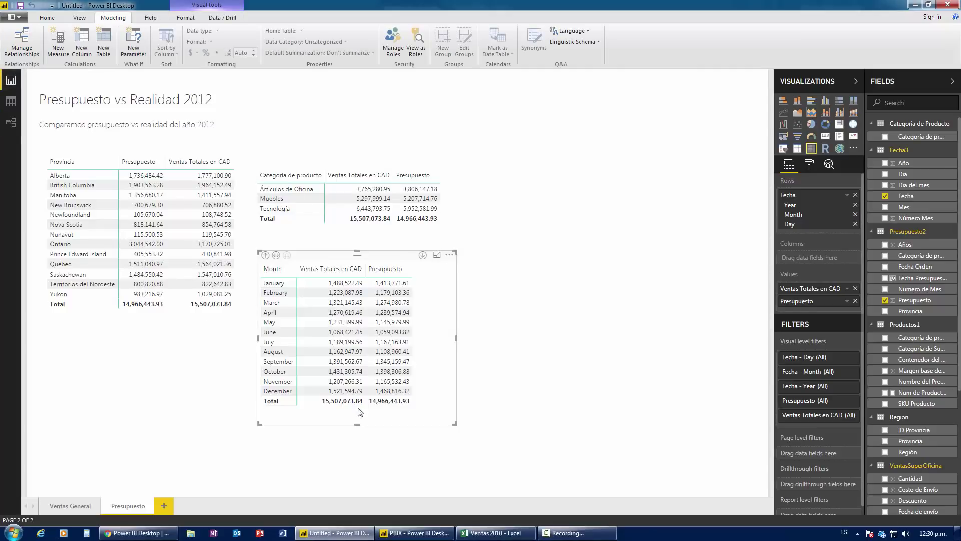
mouse_move(139, 225)
left_click(162, 153)
key("Delete")
left_click(260, 180)
key("Delete")
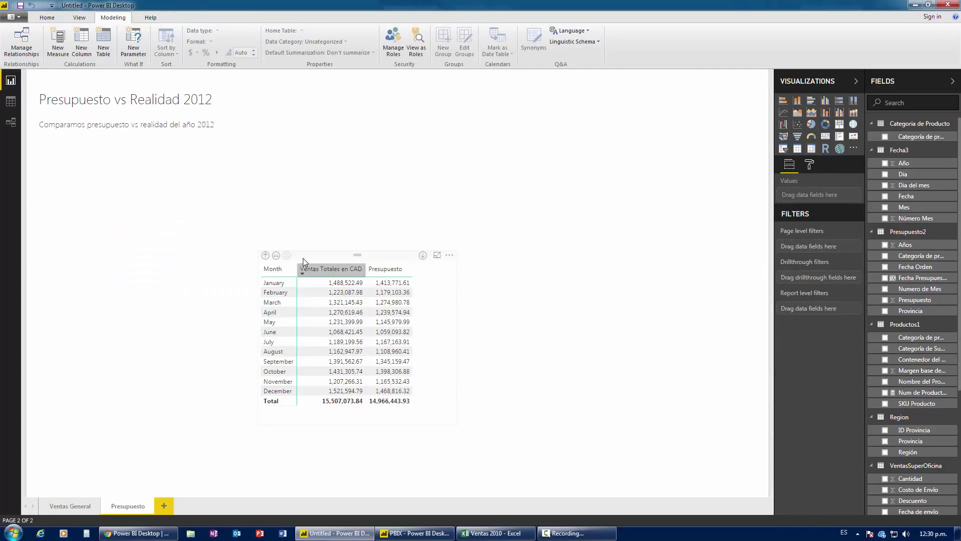
left_click(305, 261)
key("Delete")
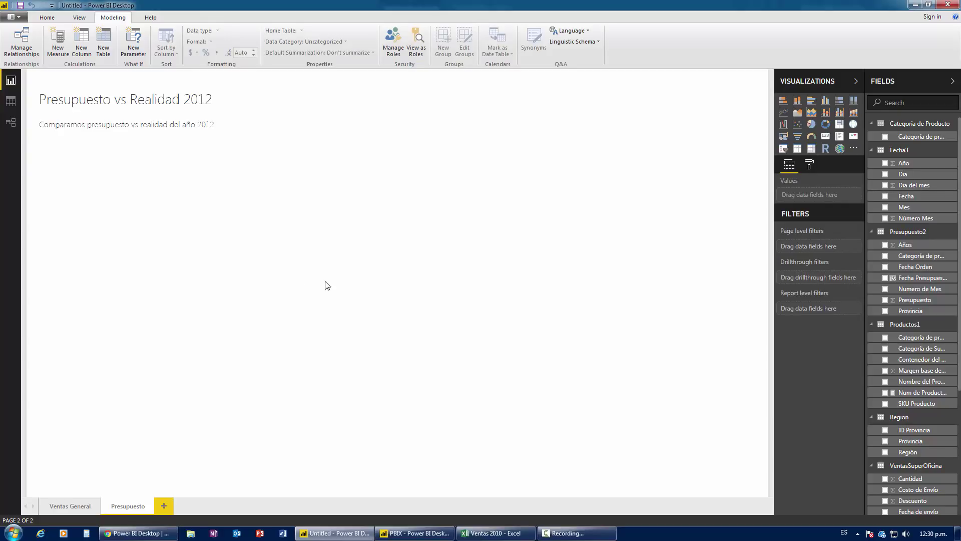
left_click(826, 139)
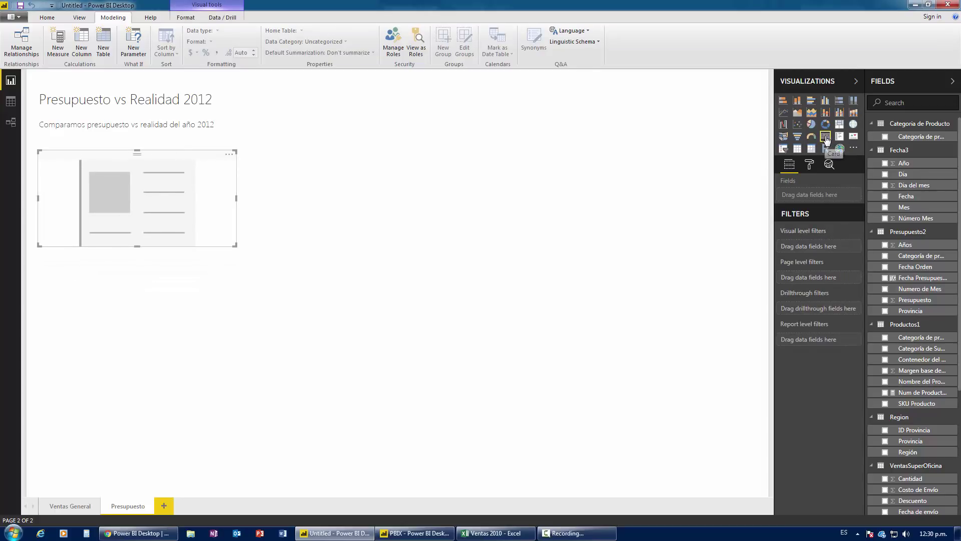
- Show Ventas Totales en CAD (15.51M) in the card and size it at top left
left_click_drag(197, 157, 191, 166)
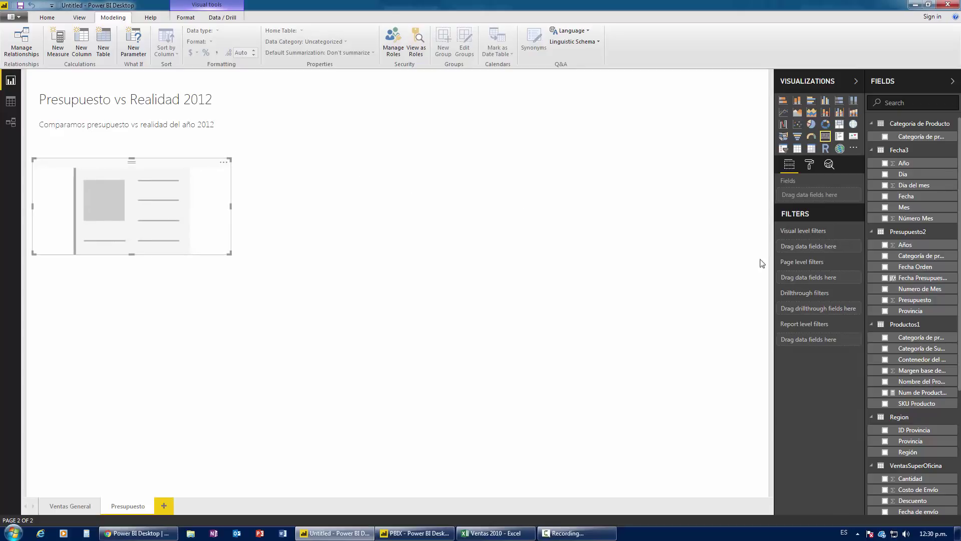
scroll(935, 371, "down", 2)
scroll(935, 373, "down", 3)
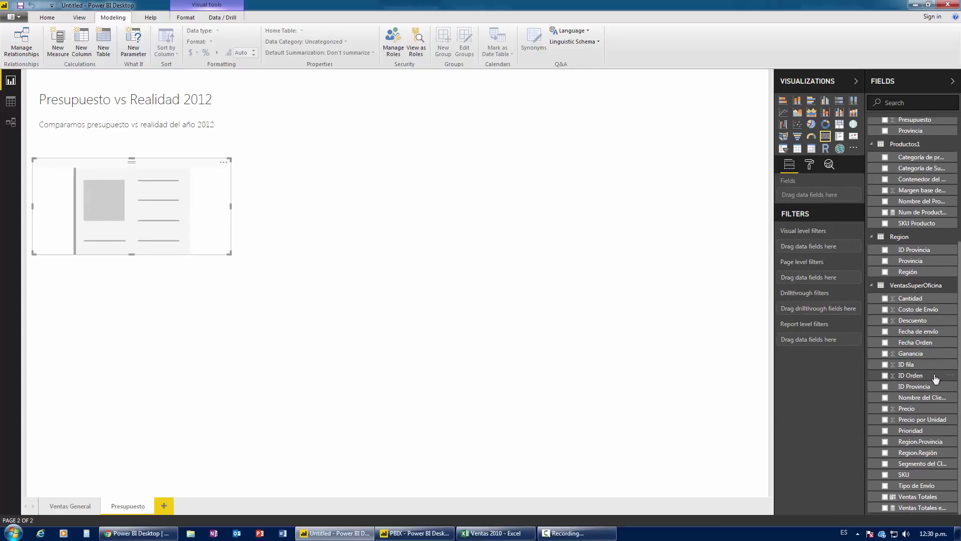
left_click(885, 507)
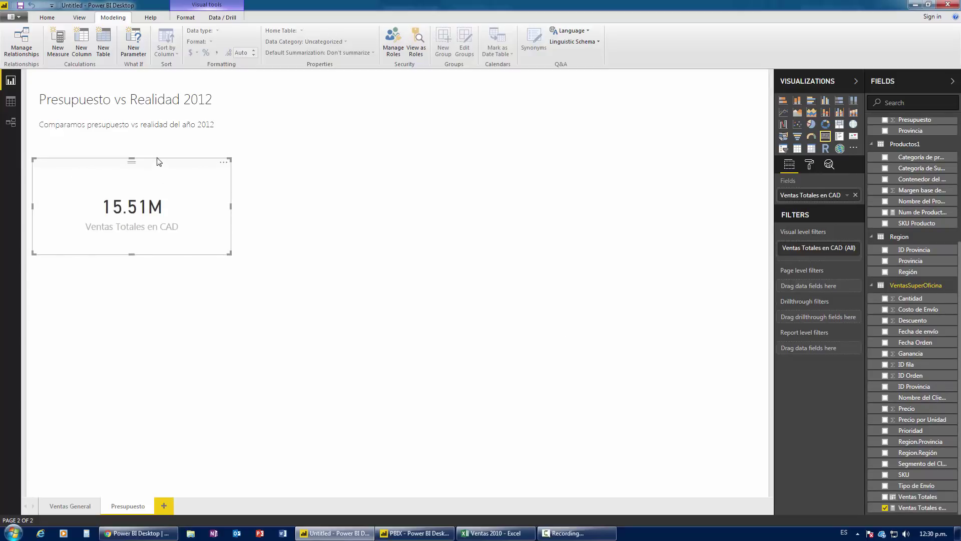
left_click_drag(157, 160, 160, 152)
left_click_drag(232, 237, 202, 228)
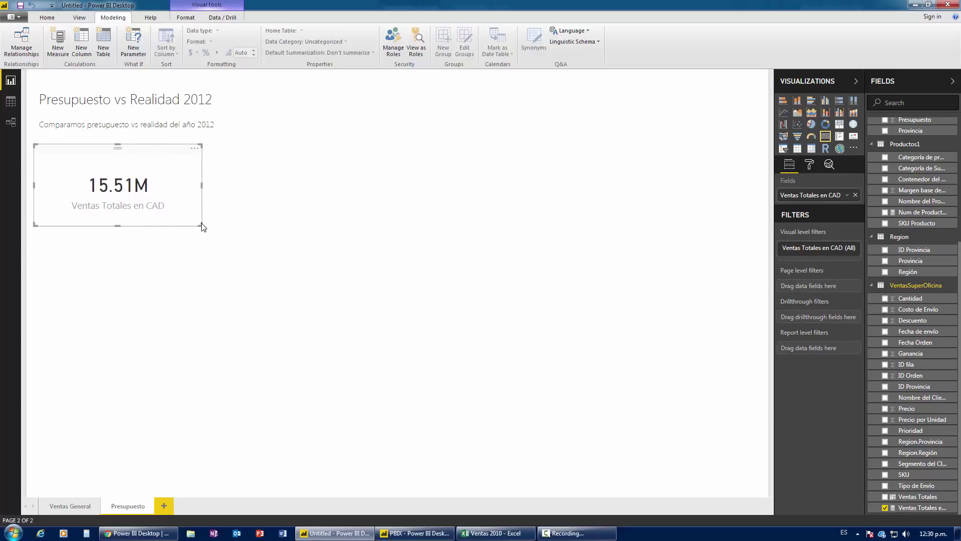
left_click(245, 259)
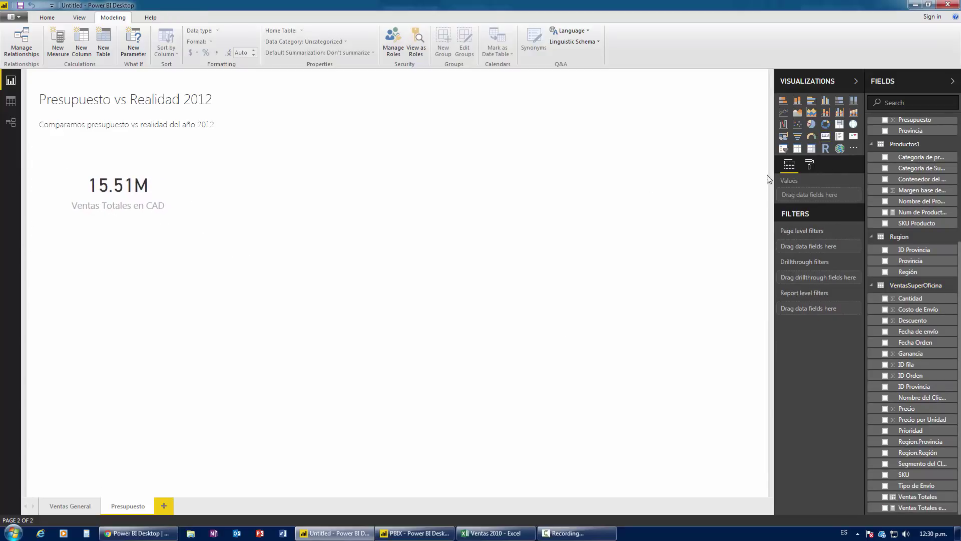
- Add a second card showing Presupuesto (14.97M) directly beneath the sales card
left_click(825, 138)
left_click_drag(154, 279, 153, 230)
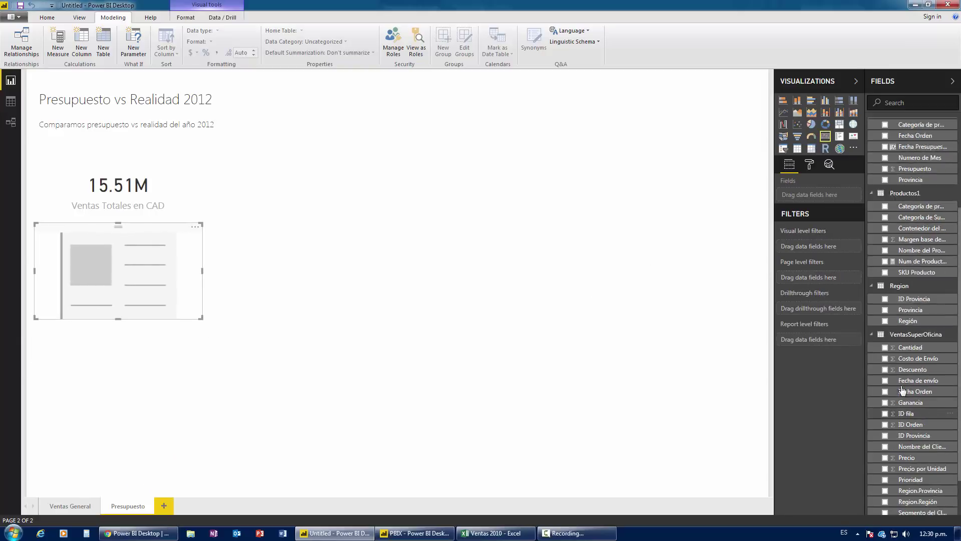
scroll(902, 392, "up", 5)
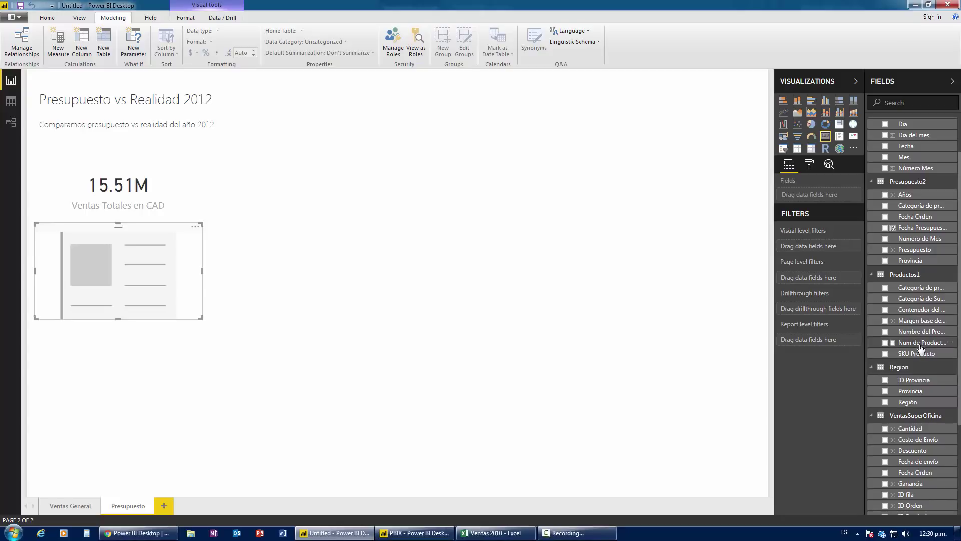
left_click(885, 250)
left_click_drag(138, 229, 137, 221)
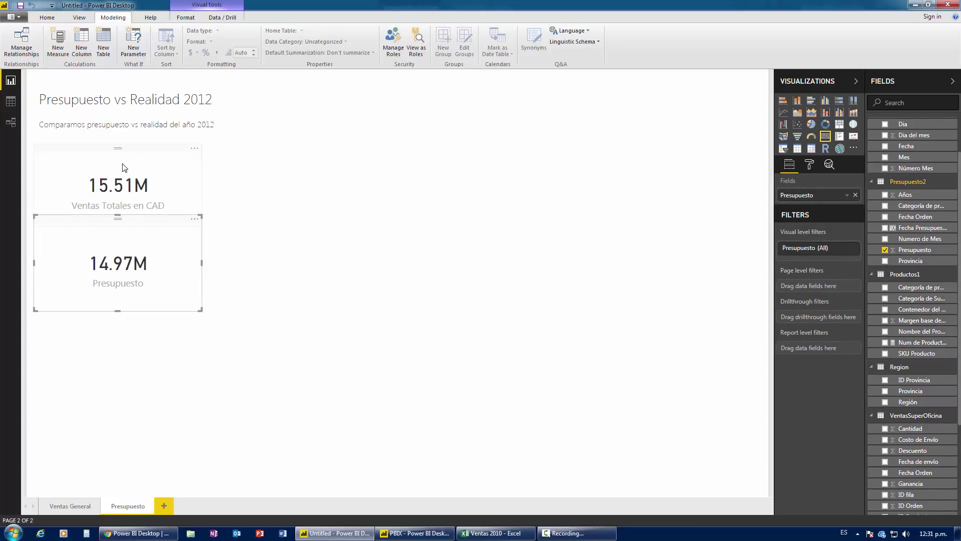
left_click(128, 150)
mouse_move(134, 224)
left_mouse_down()
mouse_move(134, 207)
mouse_move(160, 189)
left_mouse_up()
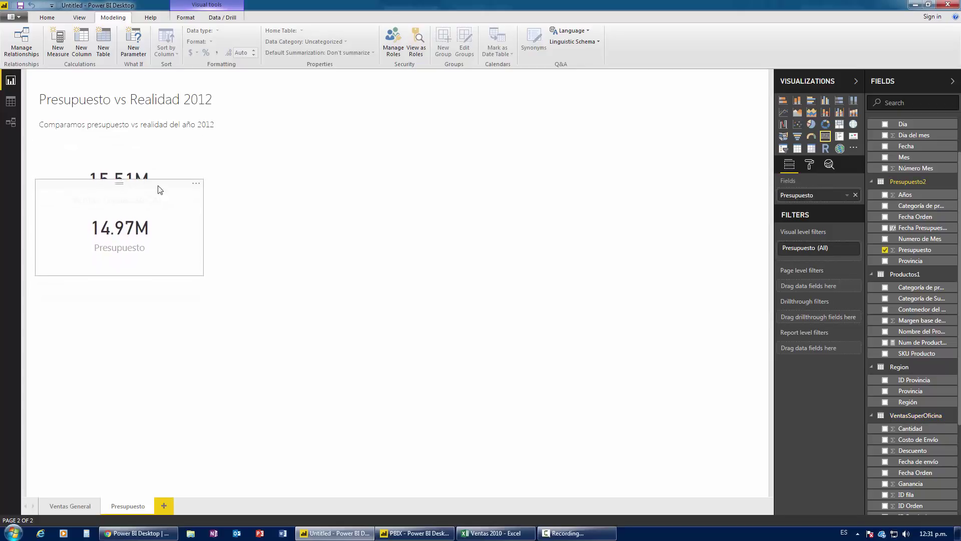
left_click(305, 213)
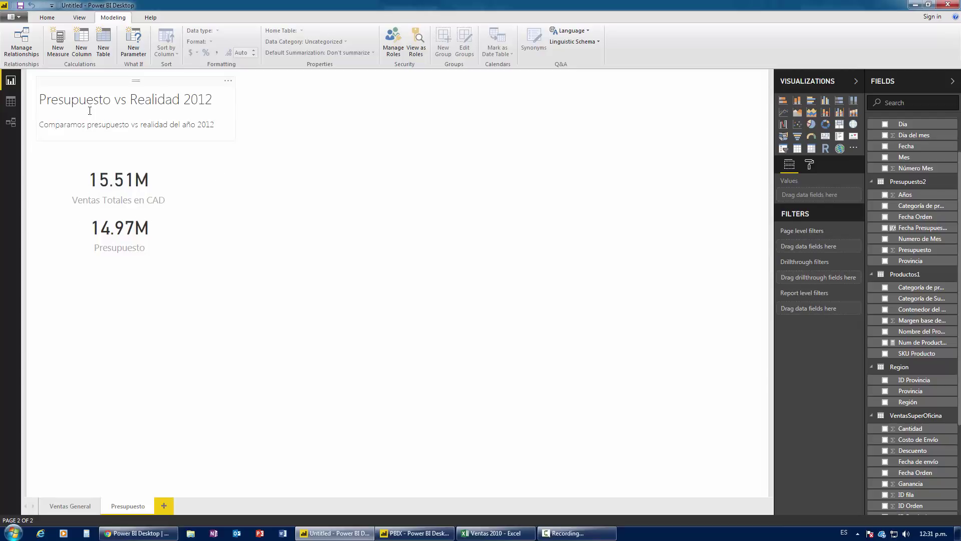
- Abandon a first new measure and browse the VentasSuperOficina fields
left_click(59, 50)
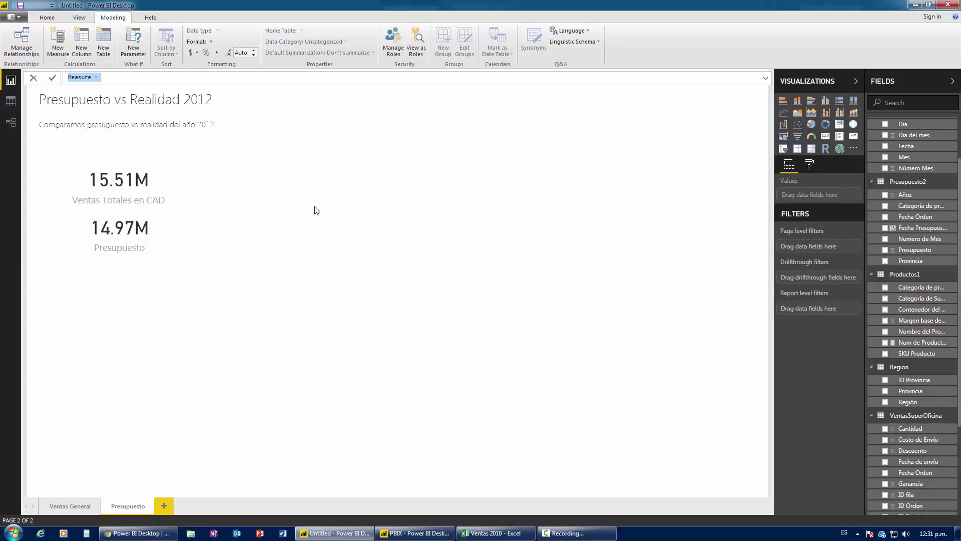
key("Escape")
scroll(926, 345, "down", 5)
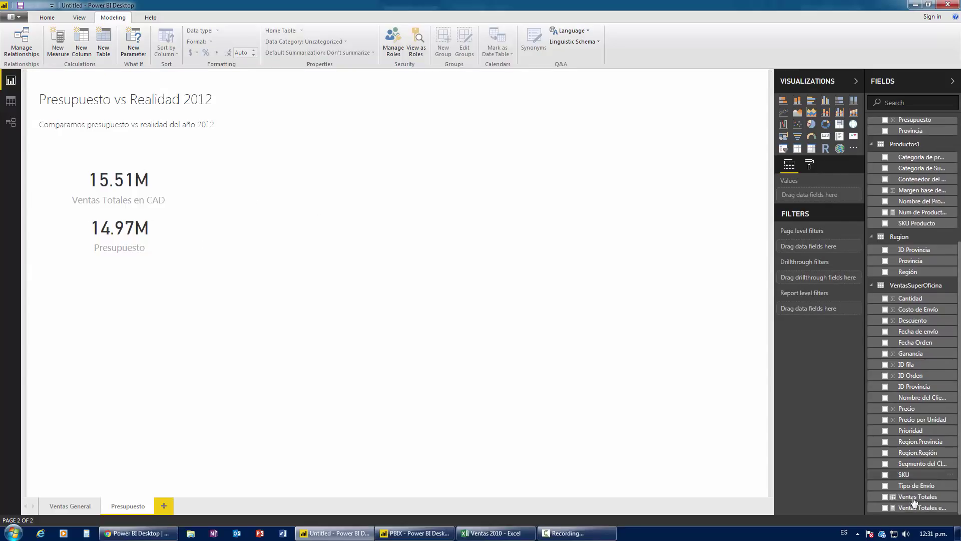
left_click(906, 286)
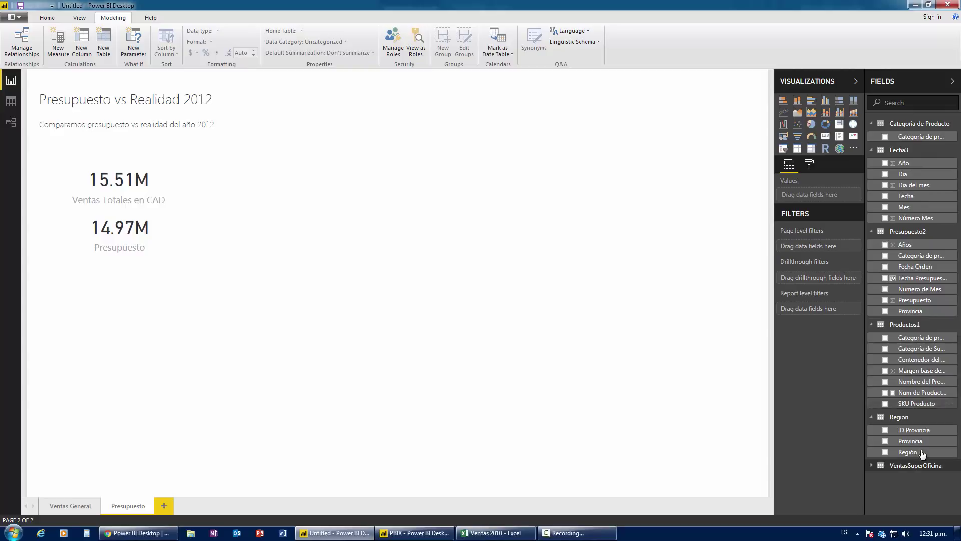
left_click(906, 465)
scroll(910, 301, "down", 5)
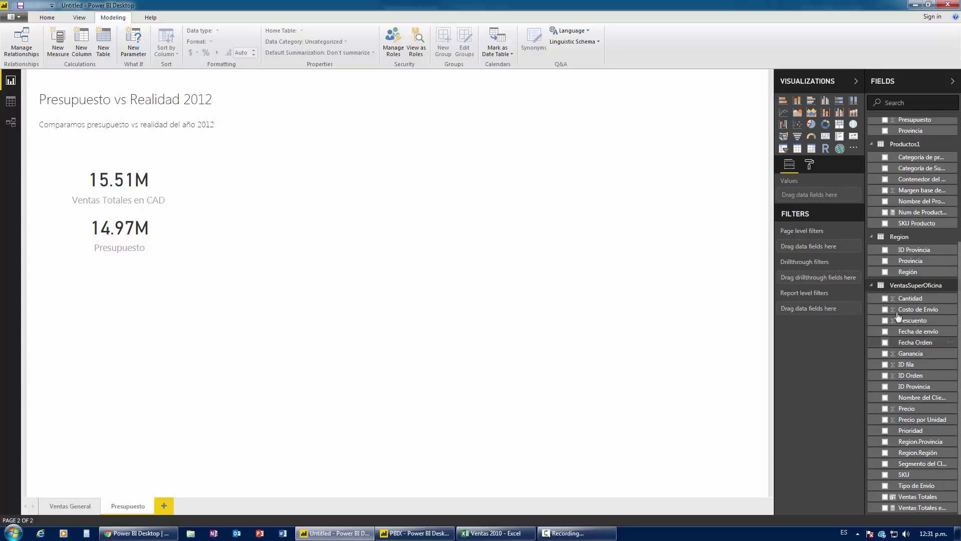
- Begin the Dif RealvsPres measure as VentasSuperOficina[Ventas Totales en CAD] minus
left_click(60, 46)
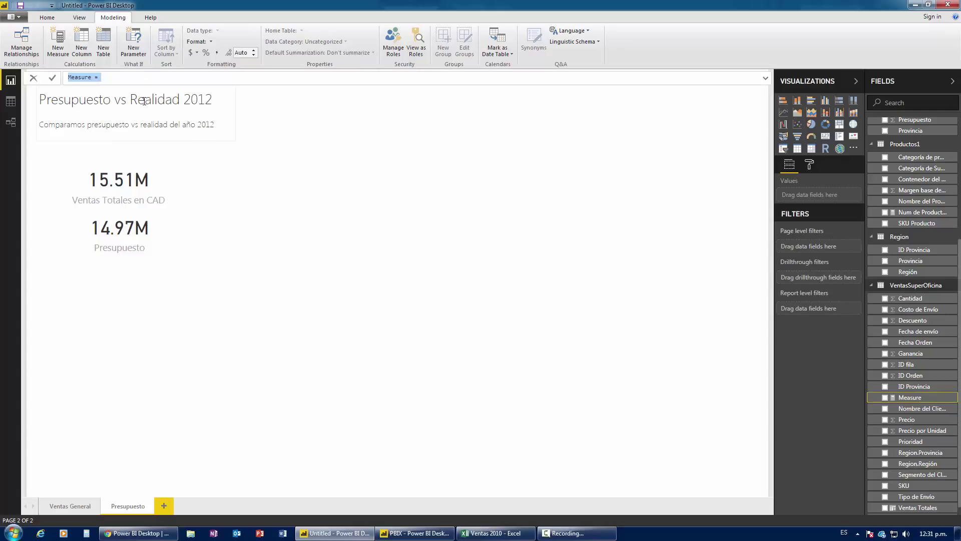
type("V")
type("ventas")
key("Tab")
type("-")
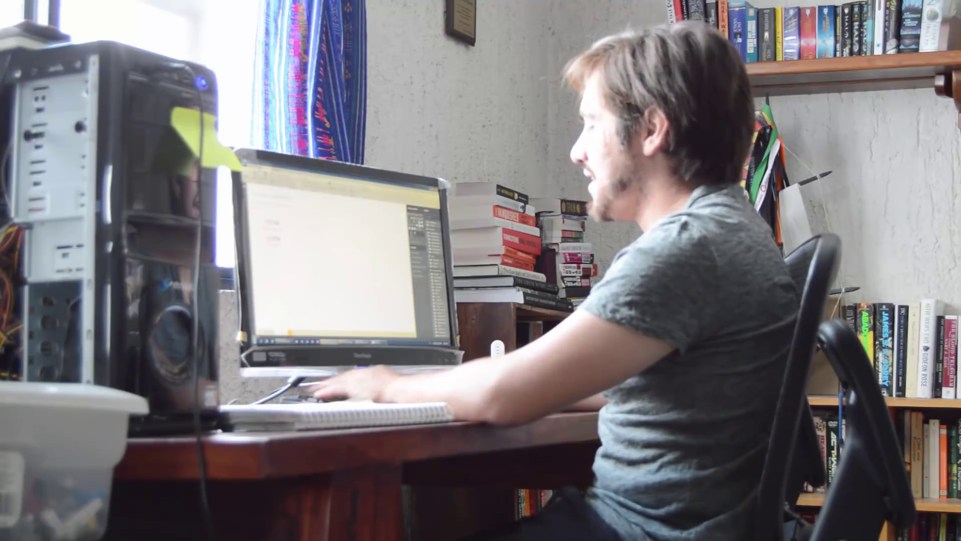
- Discard the unfinished Dif RealvsPres measure and scroll down the Fields pane
key("Return")
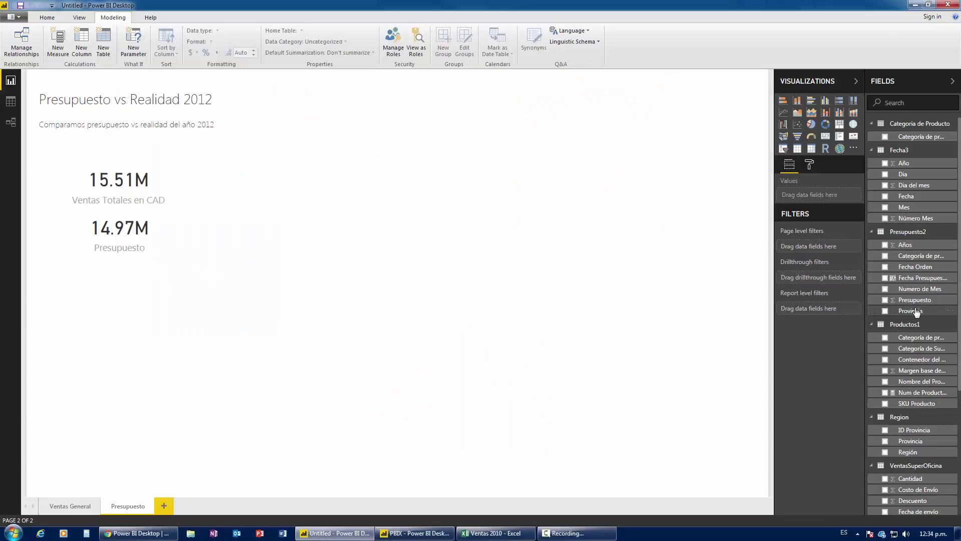
scroll(916, 312, "down", 4)
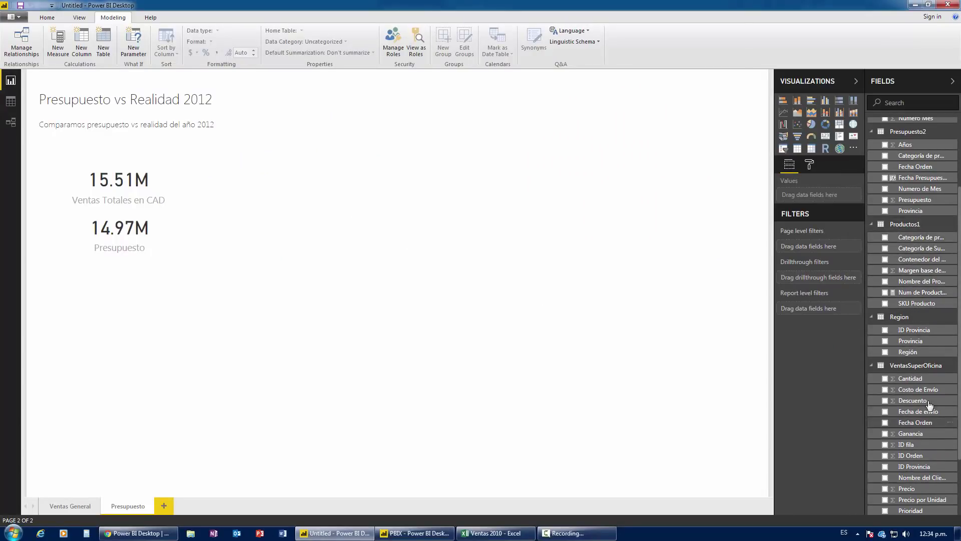
- Start a new measure named 'Real', then cancel it
scroll(914, 299, "up", 4)
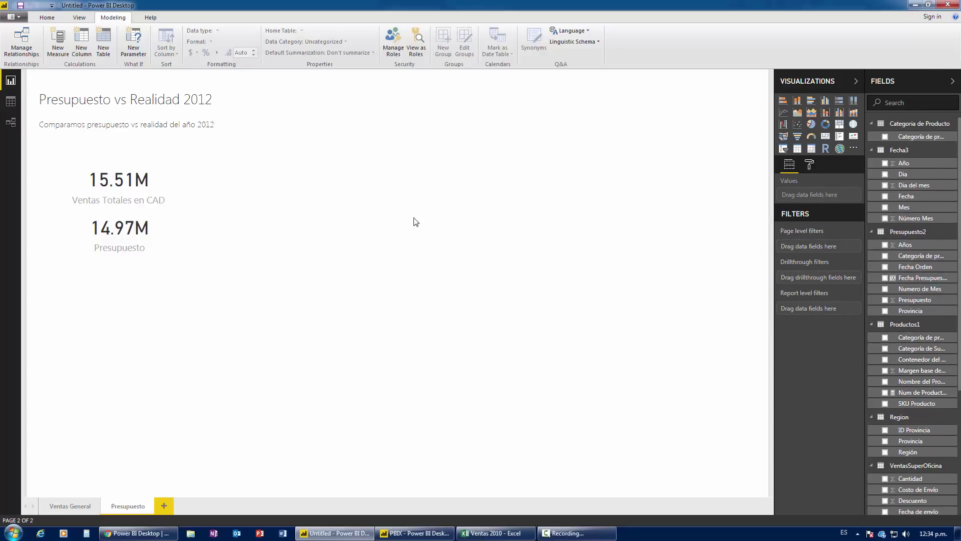
left_click(59, 49)
type("Real")
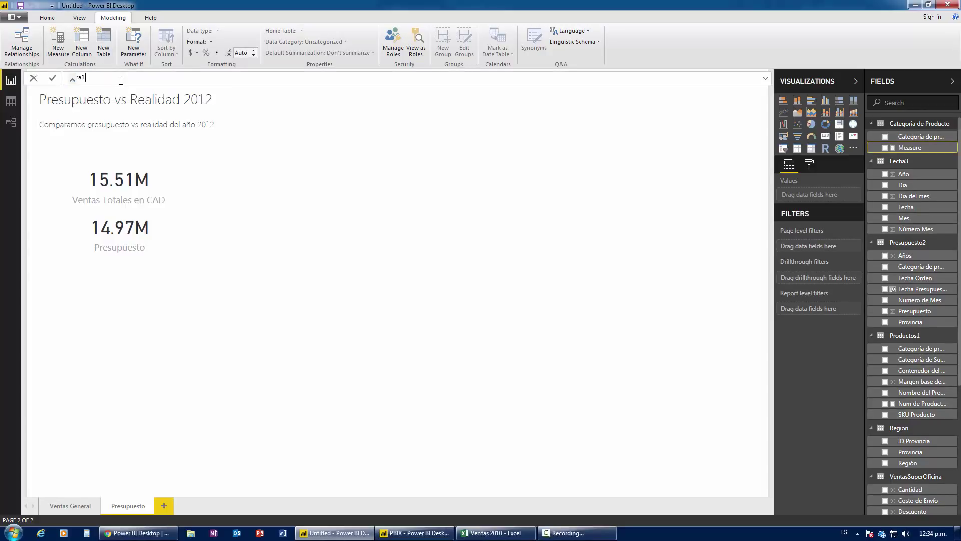
key("Escape")
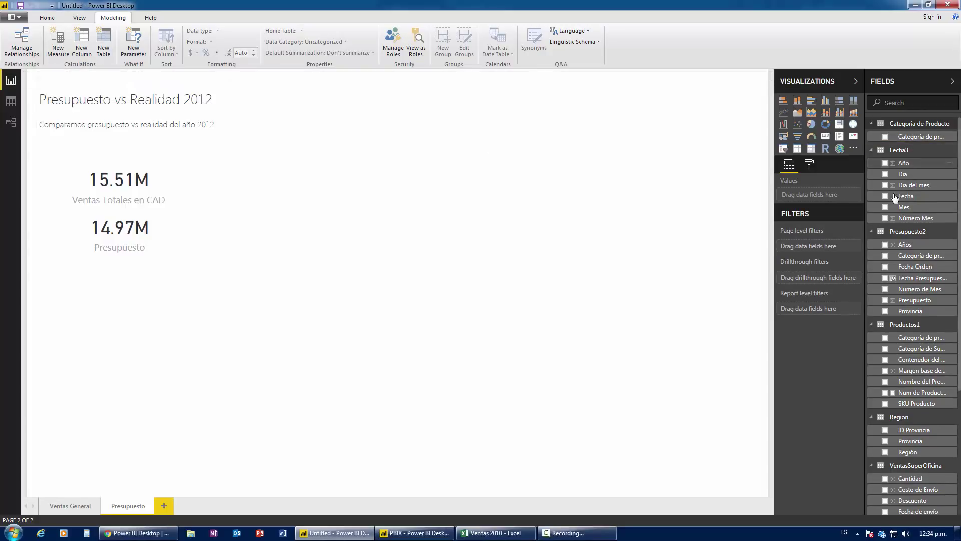
- In Presupuesto2, define Total Presupuesto = SUM(Presupuesto2[Presupuesto])
left_click(921, 233)
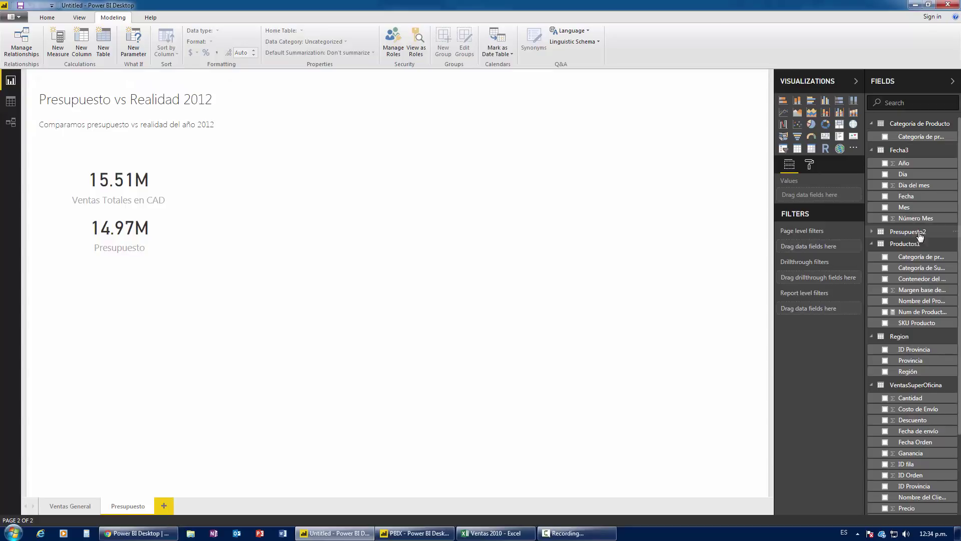
left_click(58, 42)
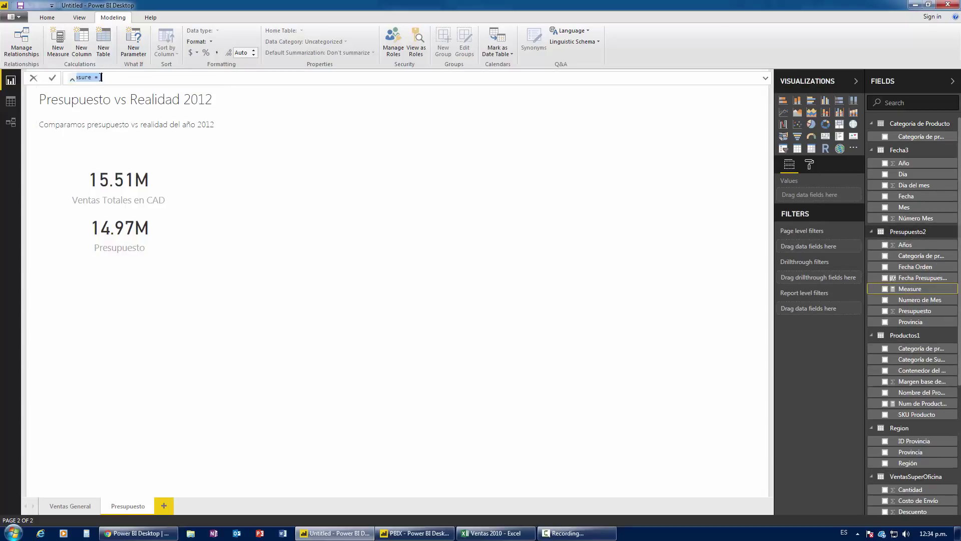
type("Va")
type("to = to")
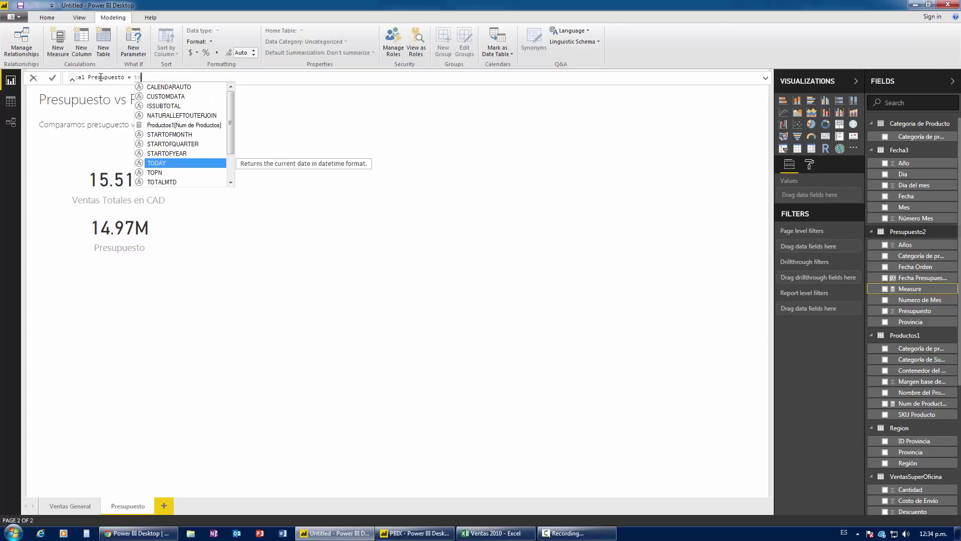
type("tal")
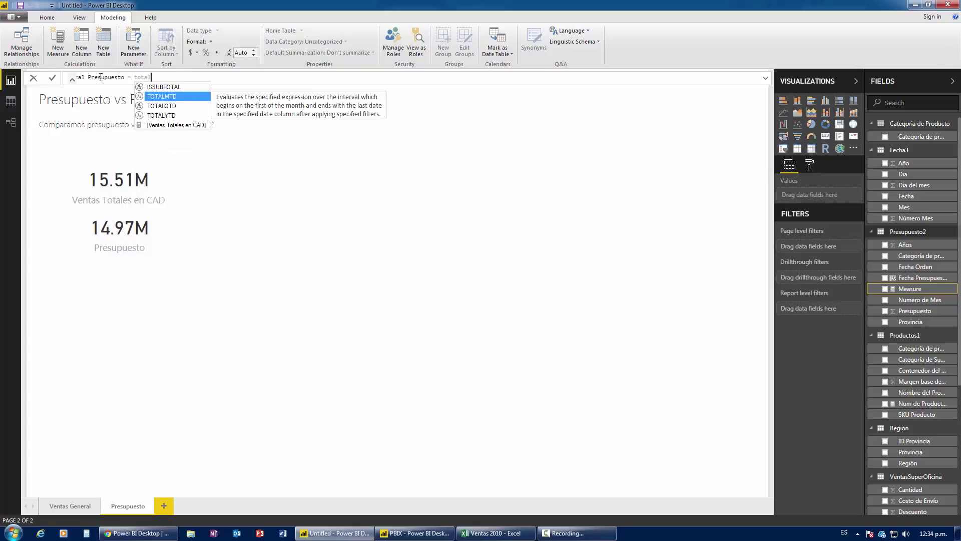
key("BackSpace")
key("BackSpace")
key("BackSpace")
type("su")
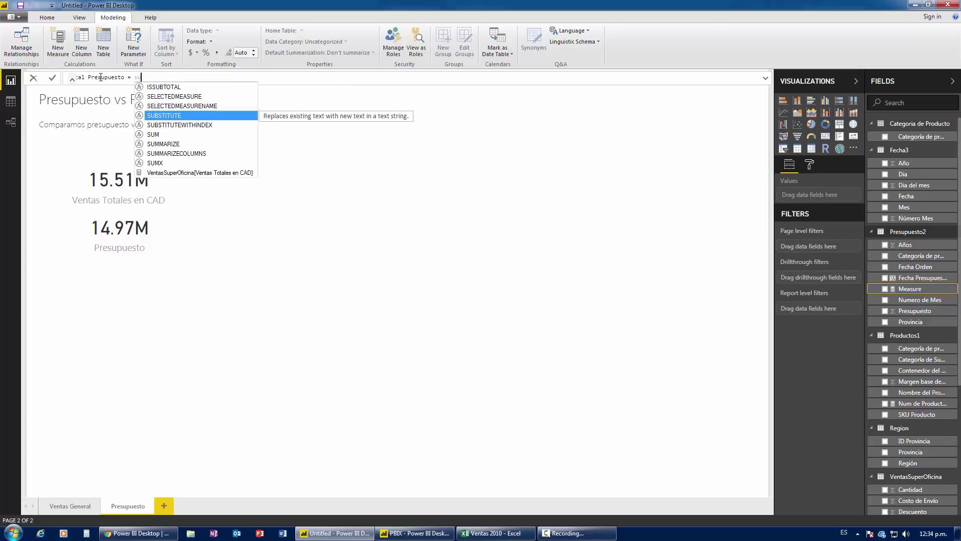
type("m(")
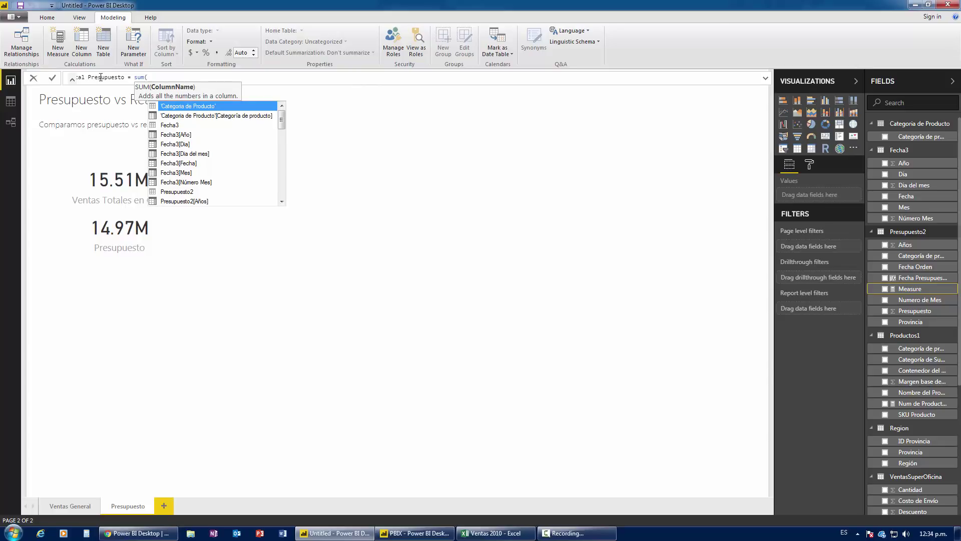
type("pre")
key("Down")
key("Down")
key("Down")
key("Down")
key("Down")
key("Down")
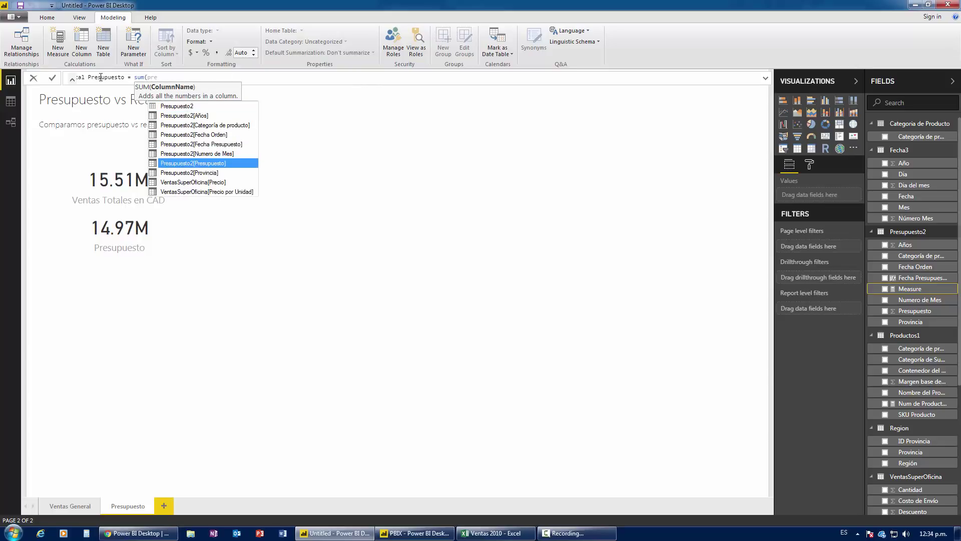
key("Tab")
type(")")
key("Return")
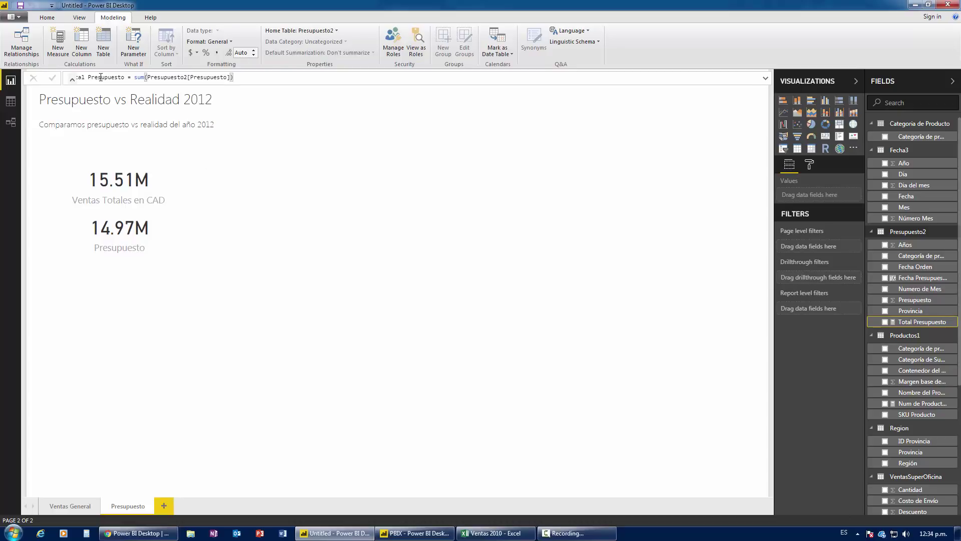
- Replace the Presupuesto card's field with the Total Presupuesto measure and place it under the sales card
left_click(129, 239)
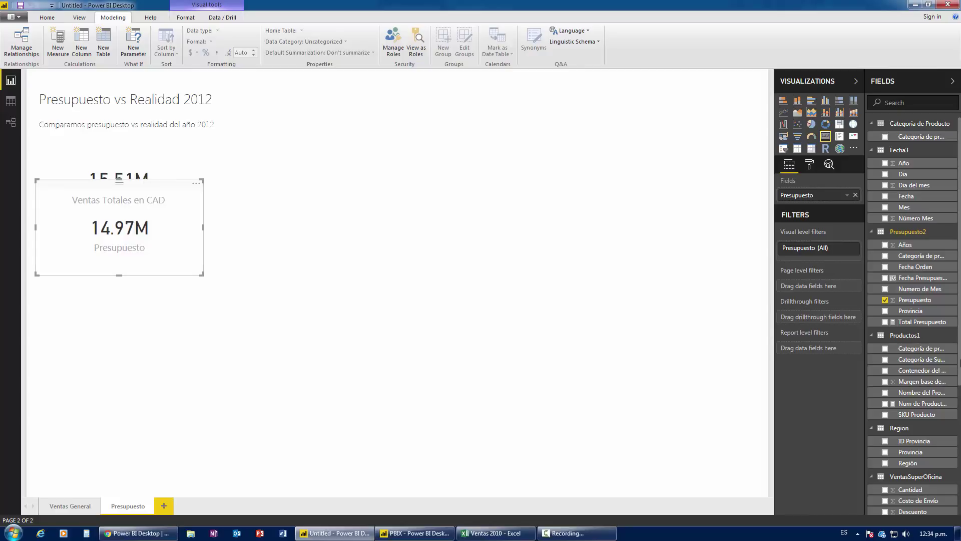
left_click(885, 300)
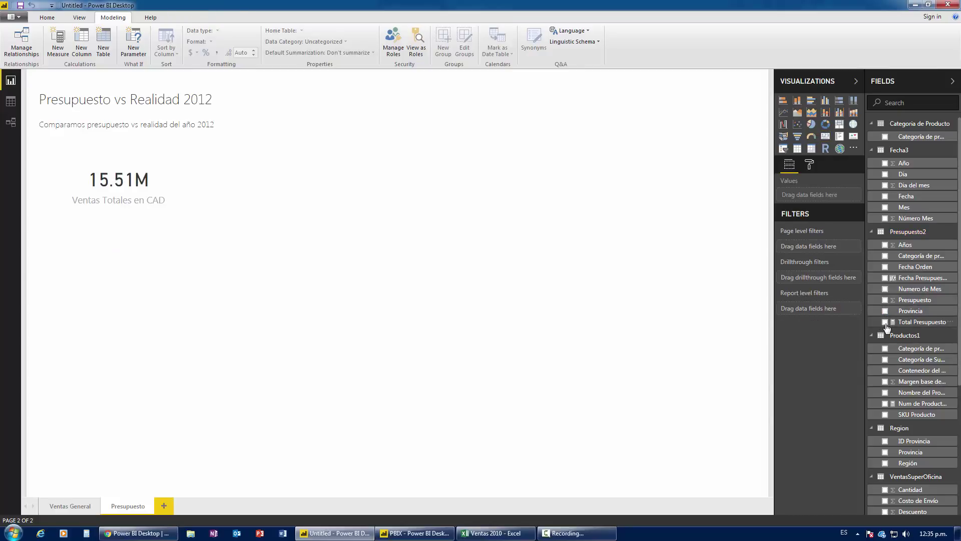
left_click(886, 322)
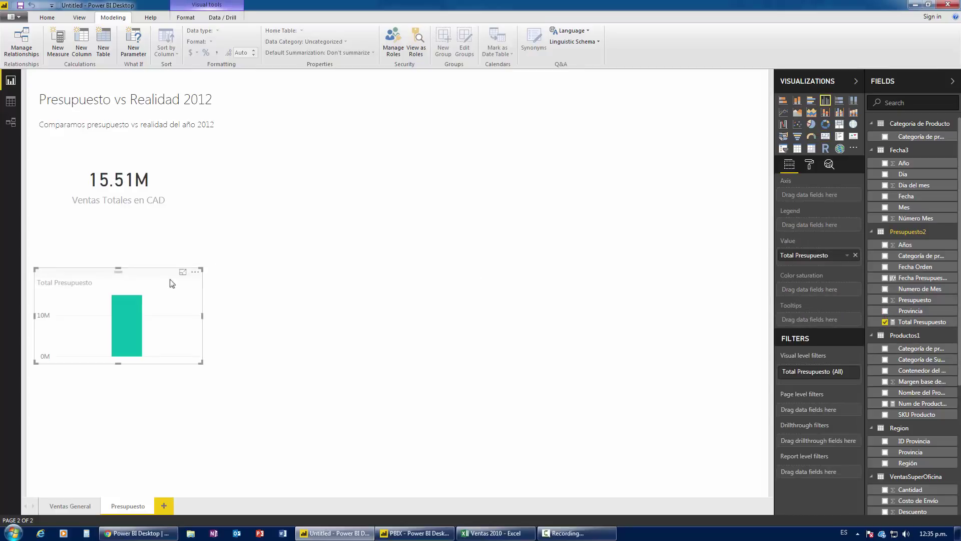
left_click(825, 137)
left_click_drag(154, 226, 137, 182)
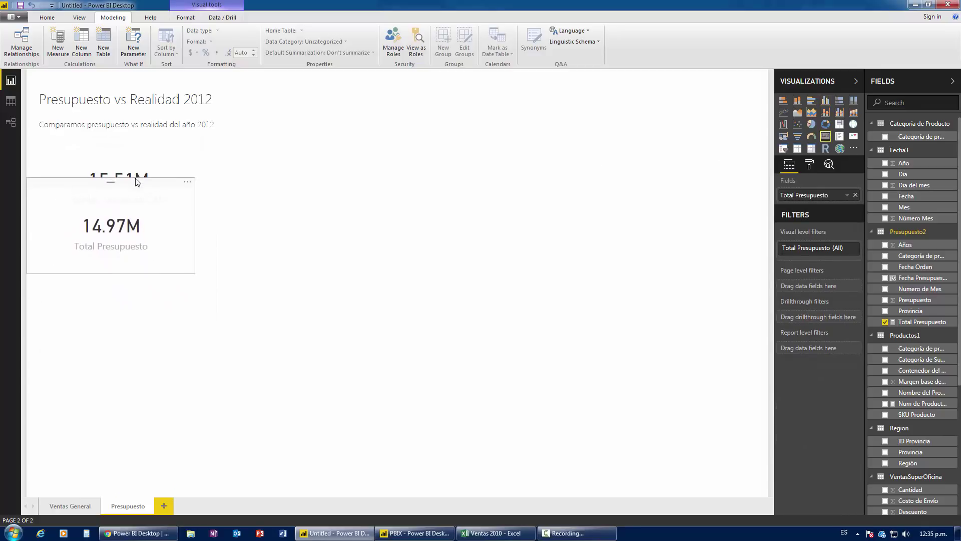
left_click(281, 207)
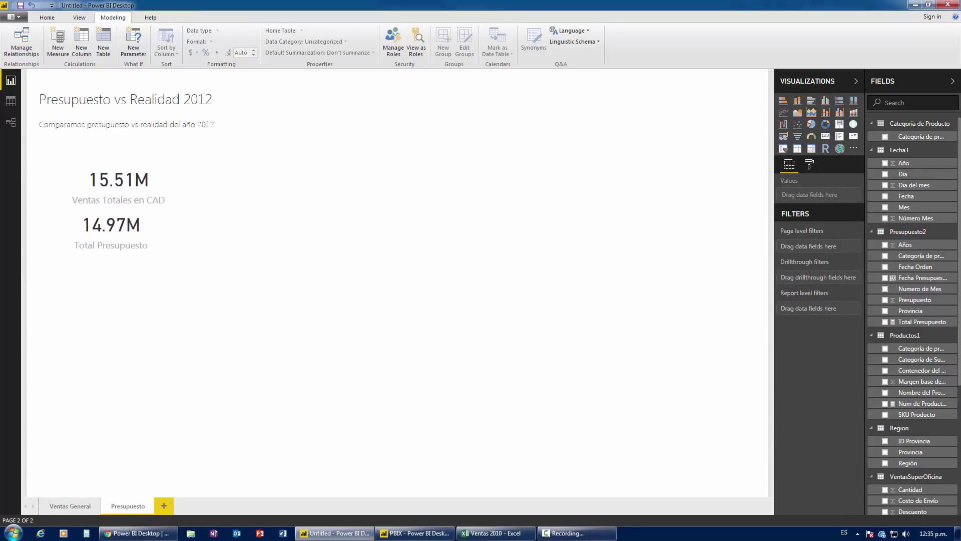
- Create the Diferencia PvR measure from Ventas Totales en CAD and Total Presupuesto
left_click(901, 231)
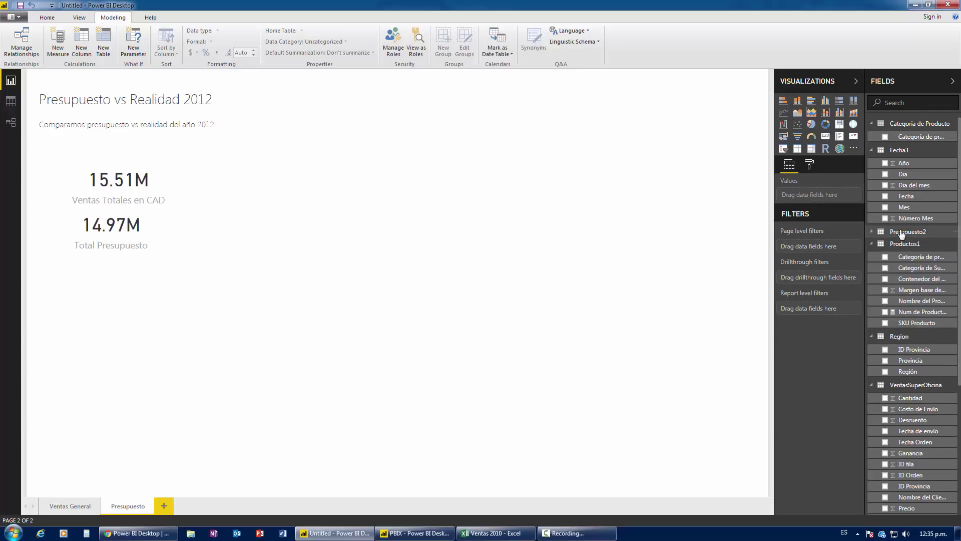
left_click(57, 45)
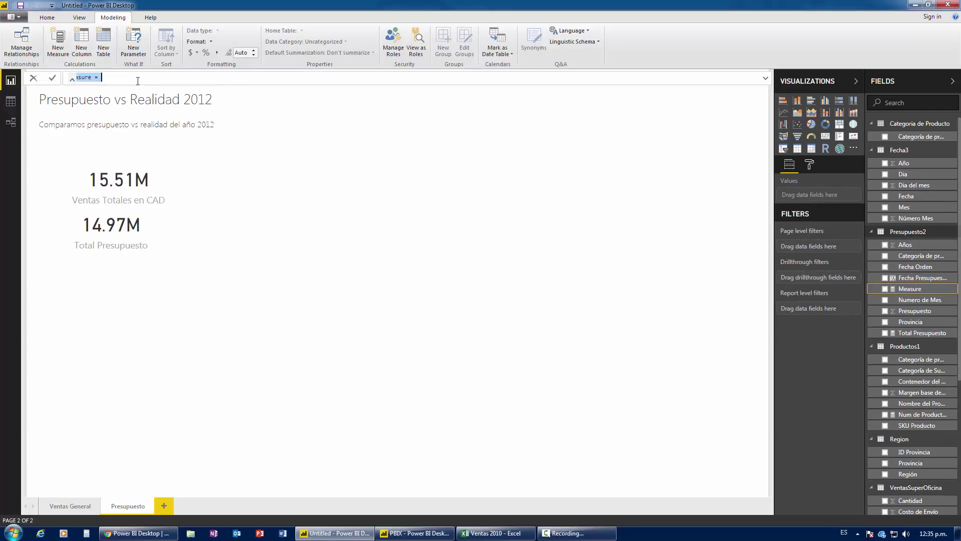
type("e")
type("ve")
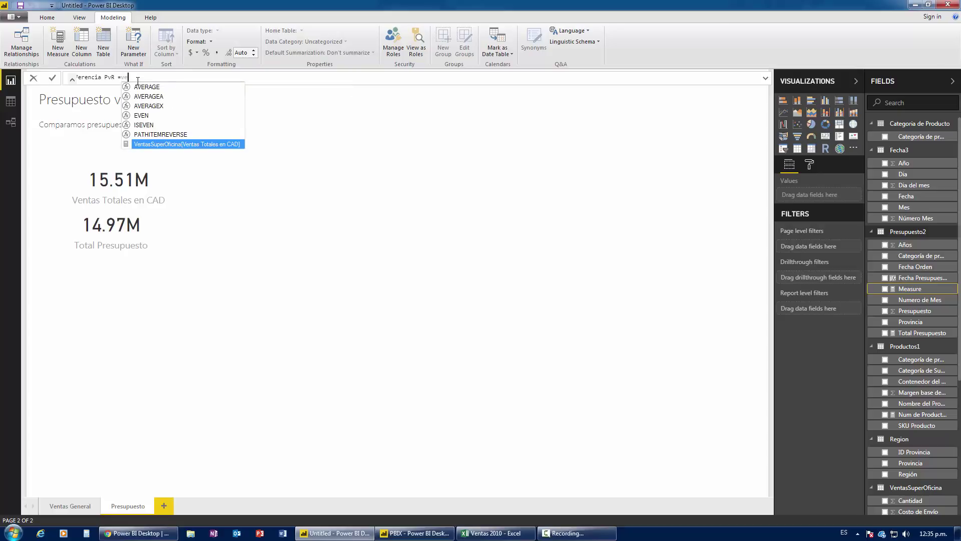
key("Tab")
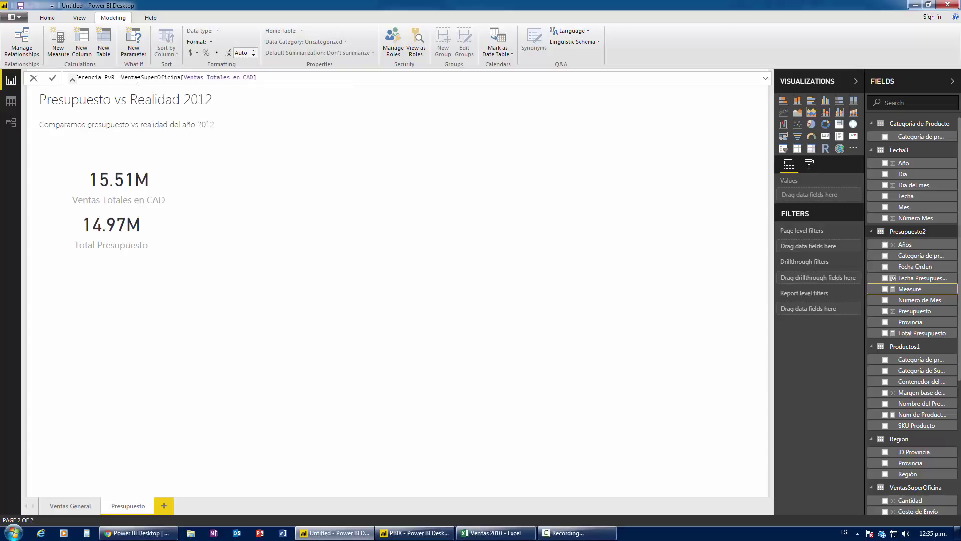
type("-total")
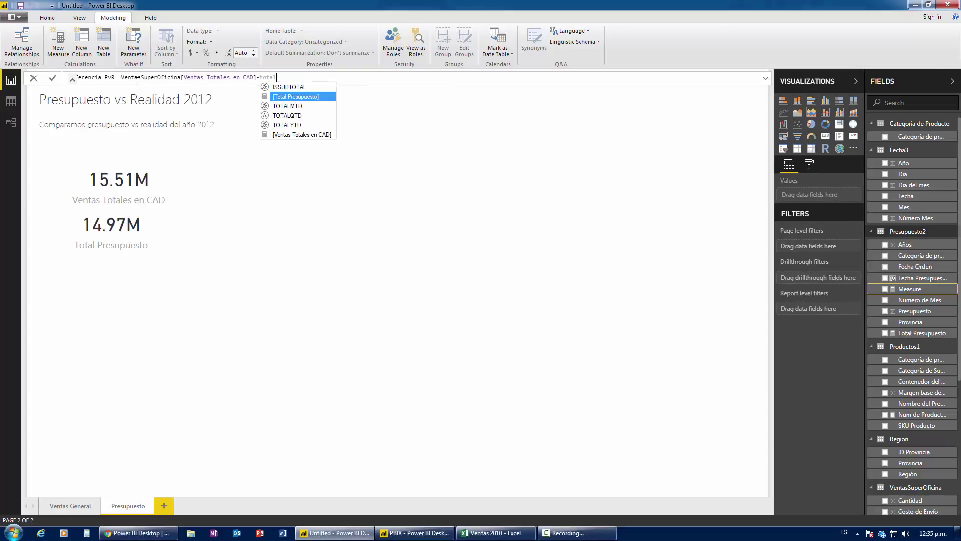
key("Tab")
key("Return")
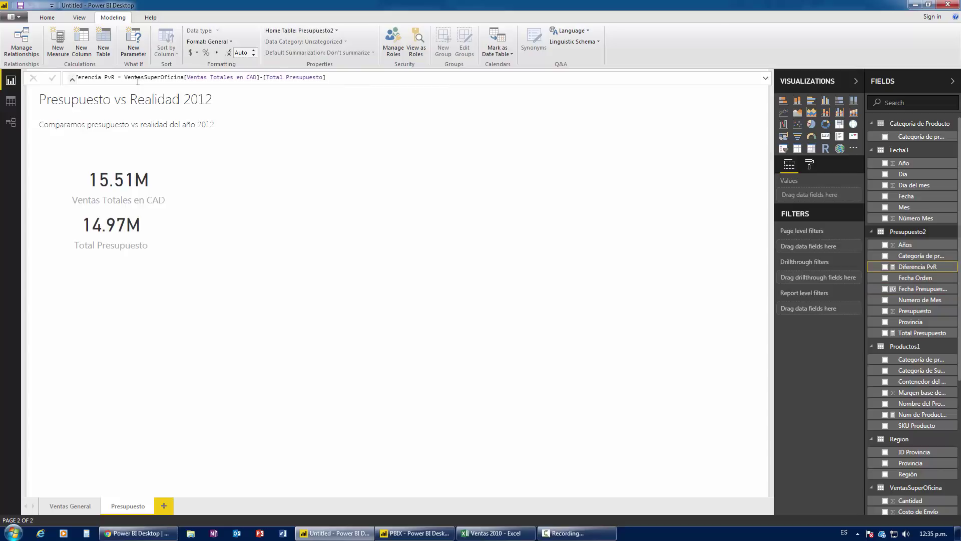
left_click(277, 211)
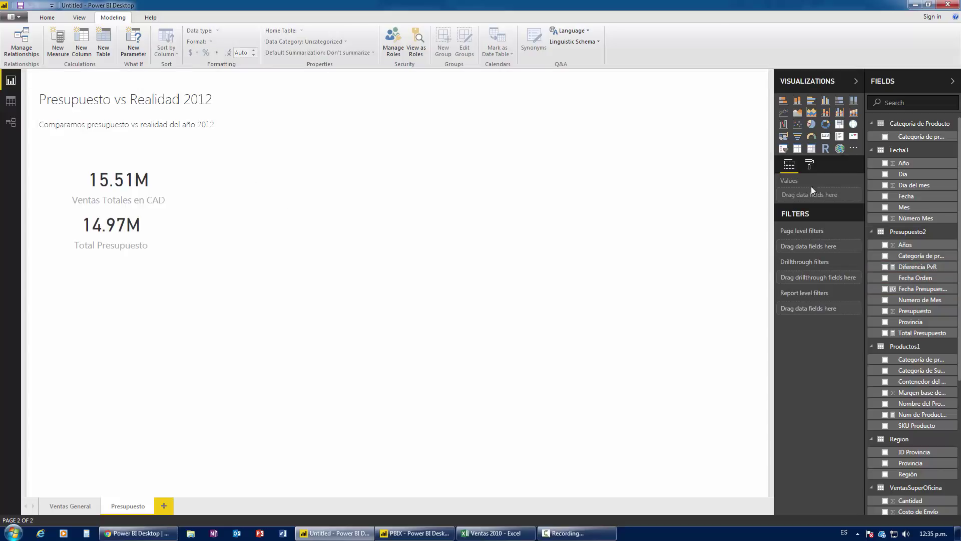
- Add a Diferencia PvR card, resize it and align it under the Total Presupuesto card
left_click(825, 136)
left_click_drag(123, 319, 135, 265)
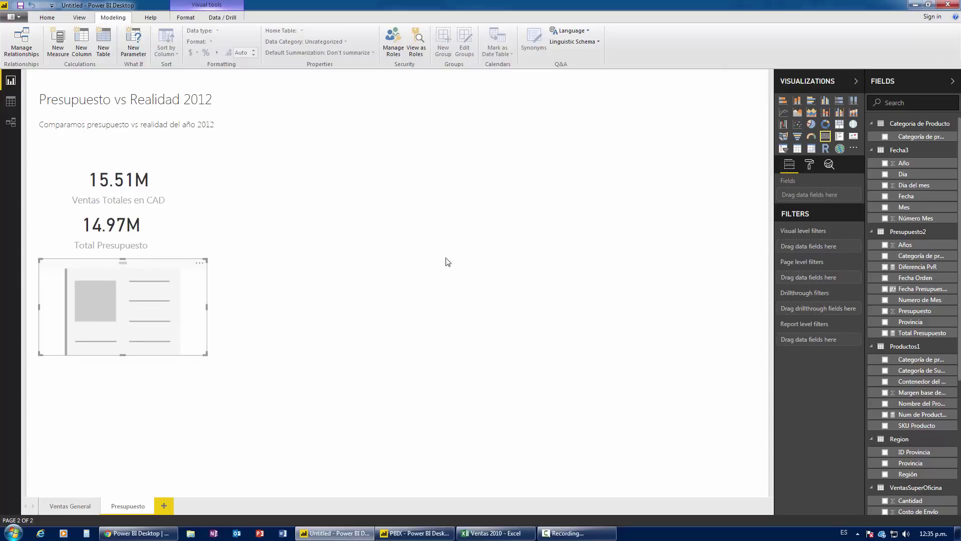
left_click(885, 267)
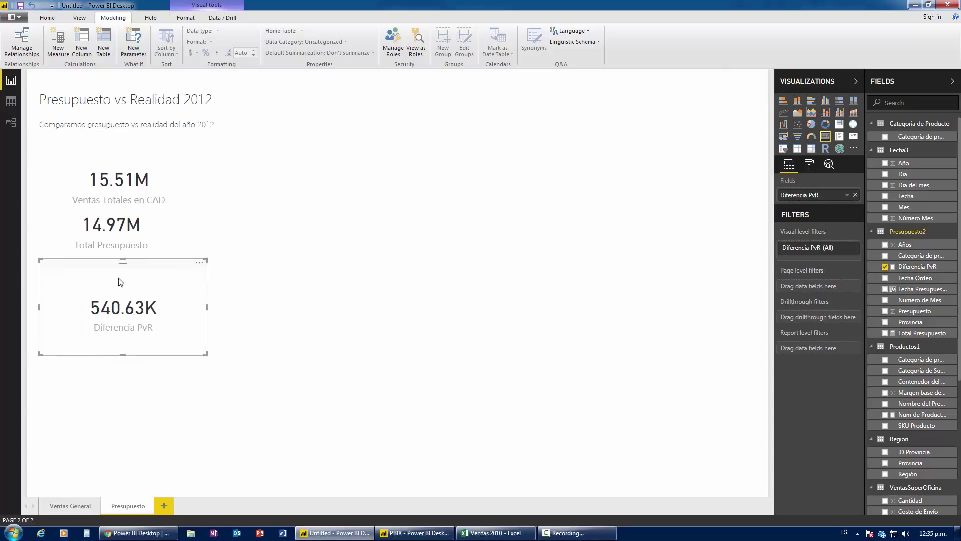
left_click_drag(123, 353, 124, 317)
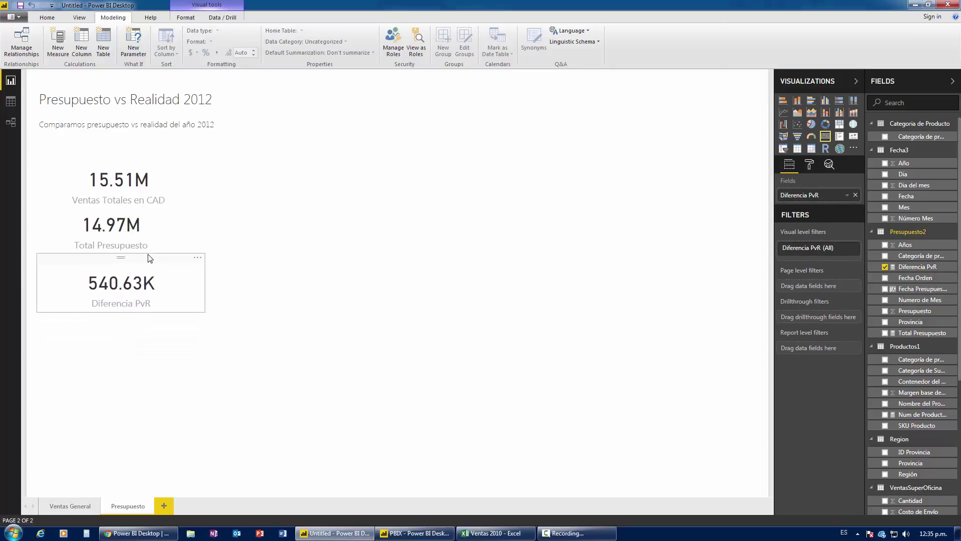
left_click_drag(145, 280, 143, 273)
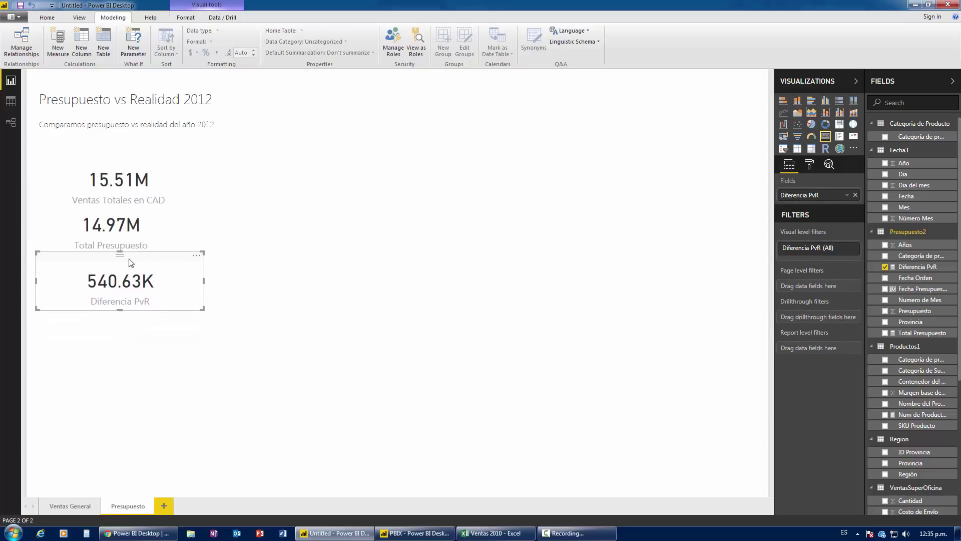
left_click_drag(139, 191, 145, 189)
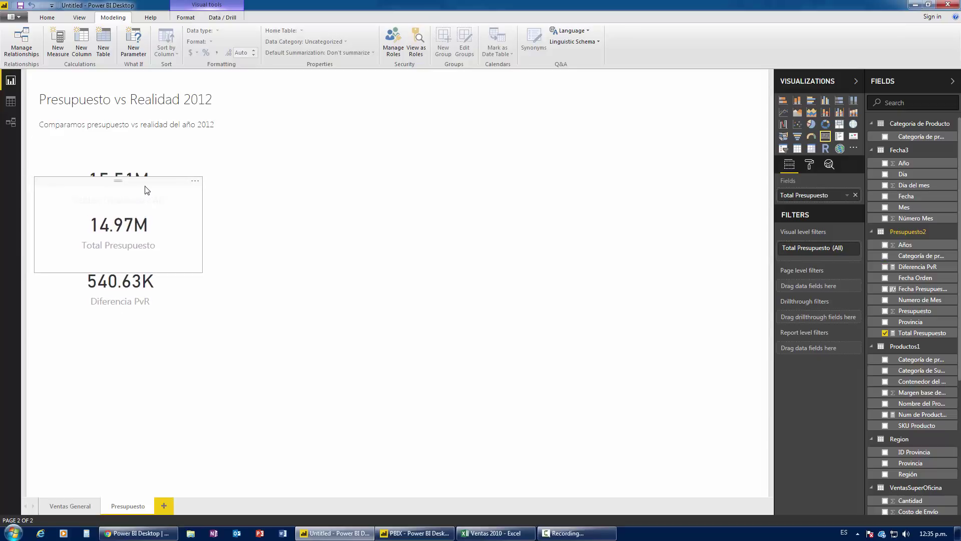
left_click_drag(143, 262, 148, 245)
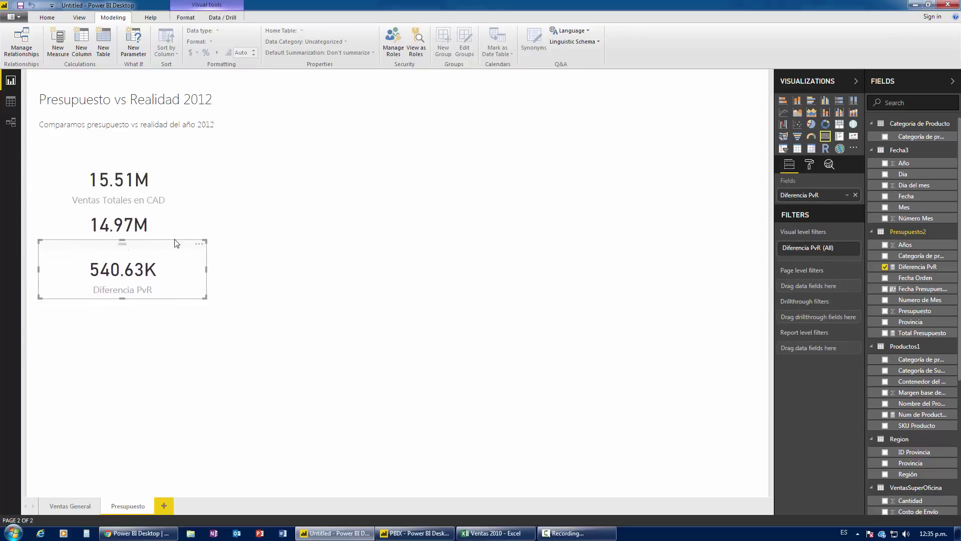
left_click(283, 257)
- Define Diferencia % PvR = DIVIDE([Diferencia PvR],[Total Presupuesto],0)
left_click(58, 37)
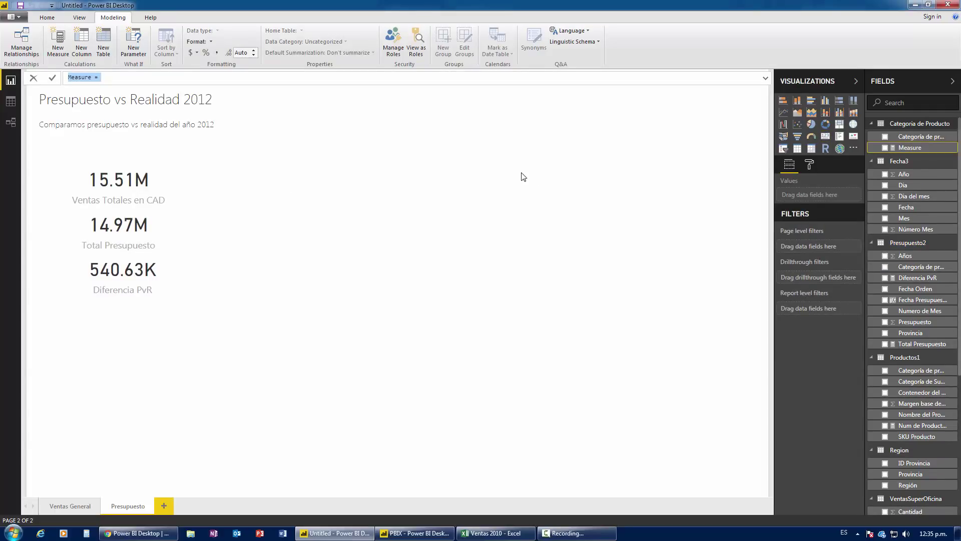
type("D")
type("div")
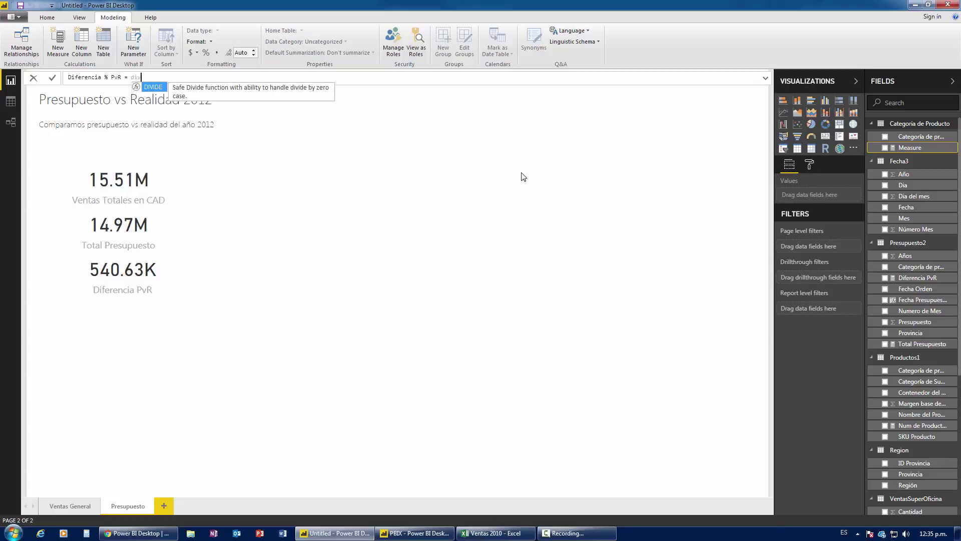
type("ide(")
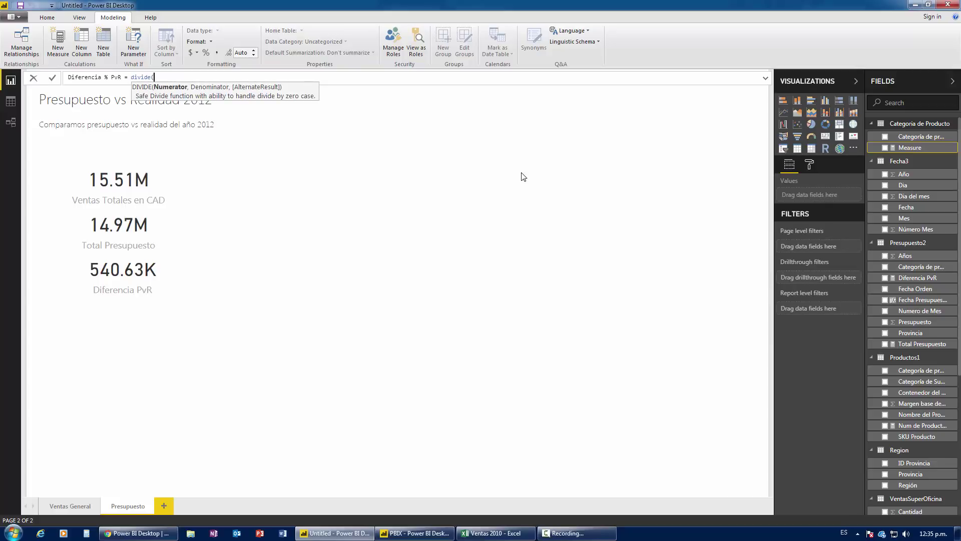
key("BackSpace")
key("BackSpace")
key("BackSpace")
key("BackSpace")
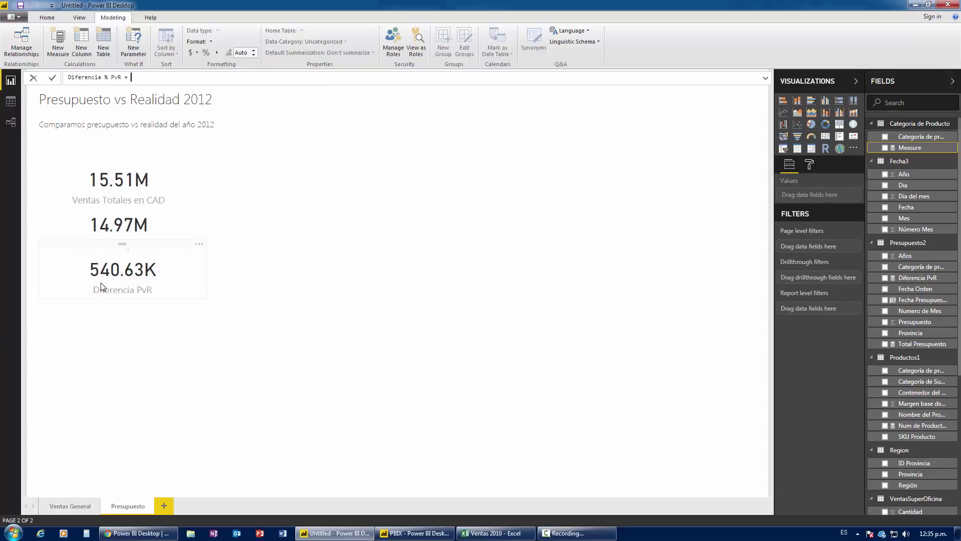
mouse_move(119, 226)
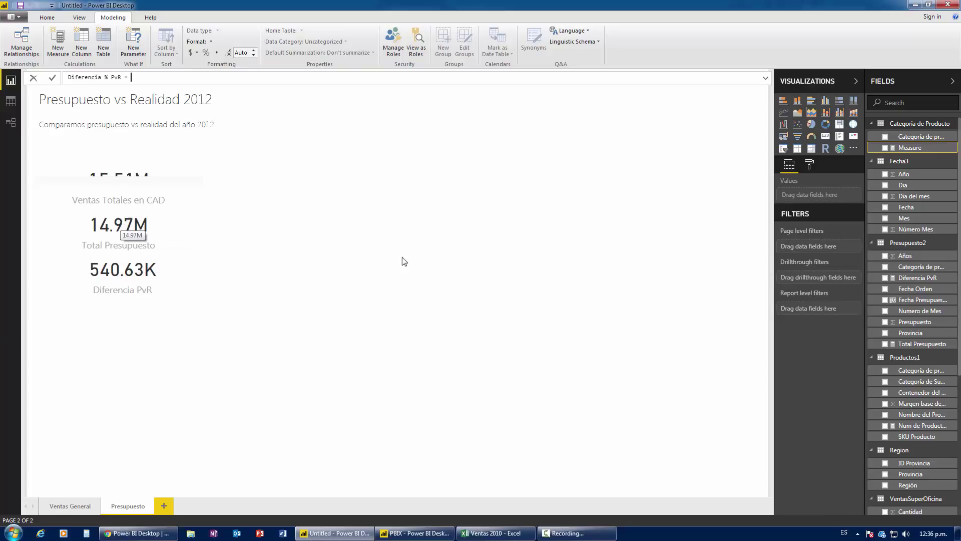
type("divi")
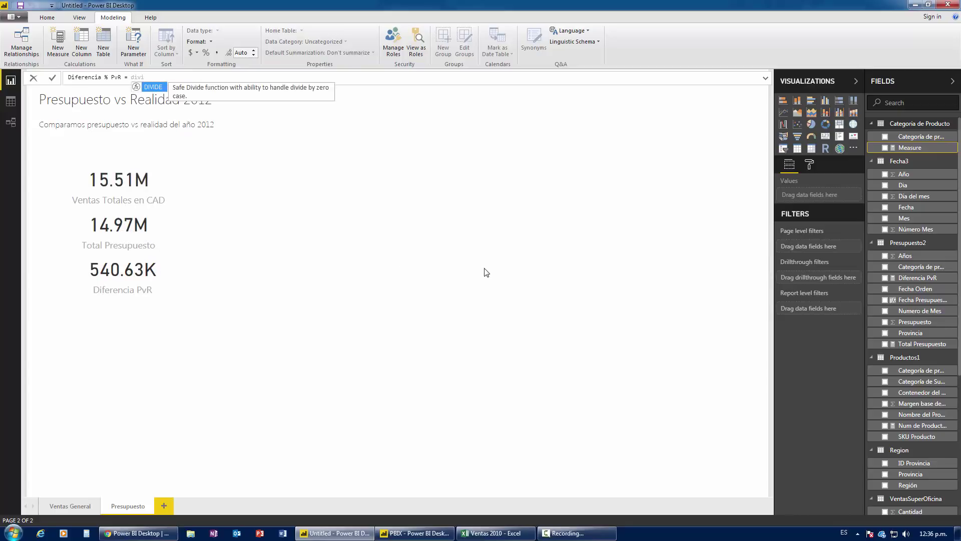
type("de(")
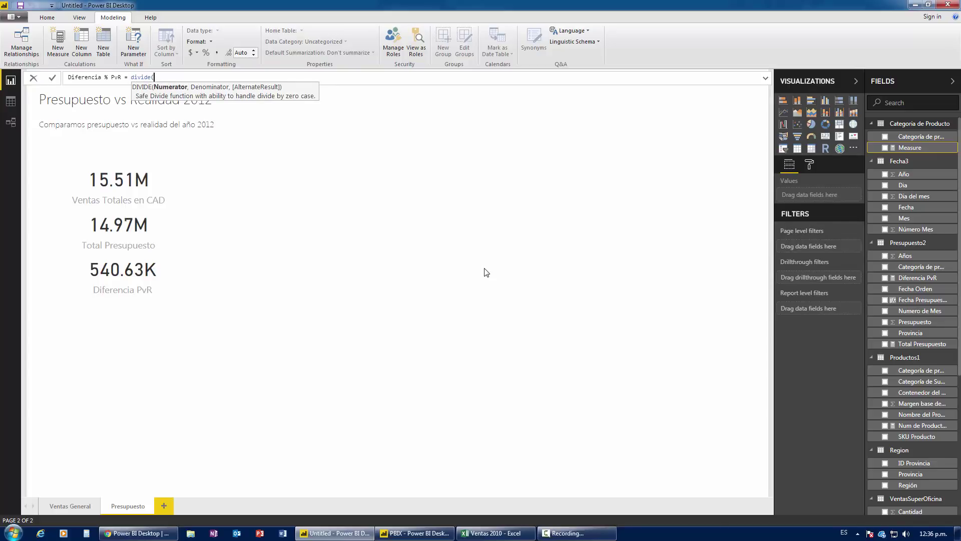
type("[Diferencia PvR],")
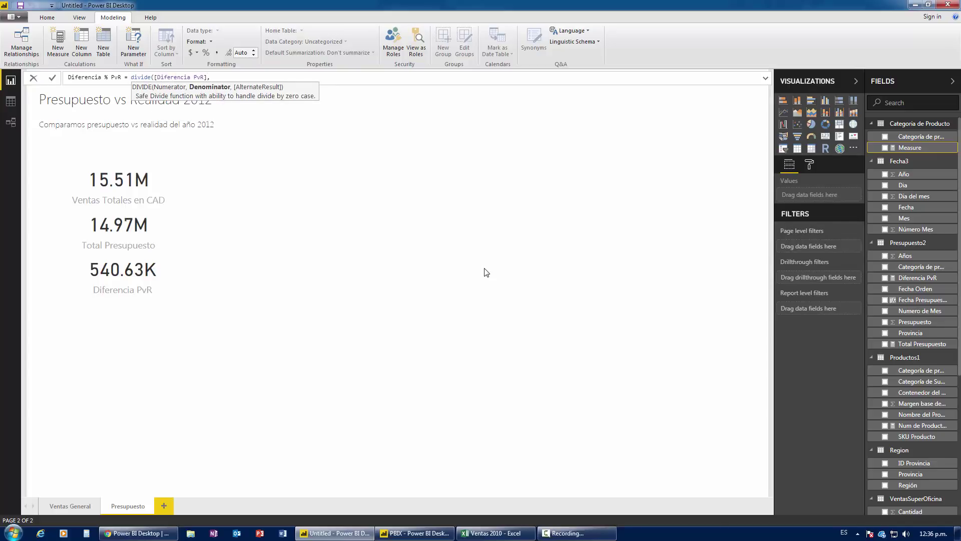
type("total")
key("Tab")
type(",0")
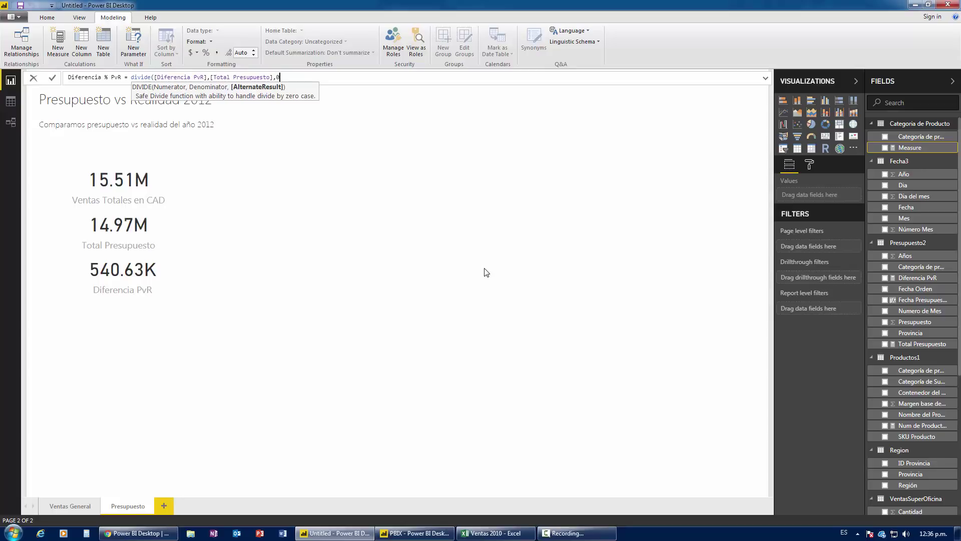
type(")")
key("Return")
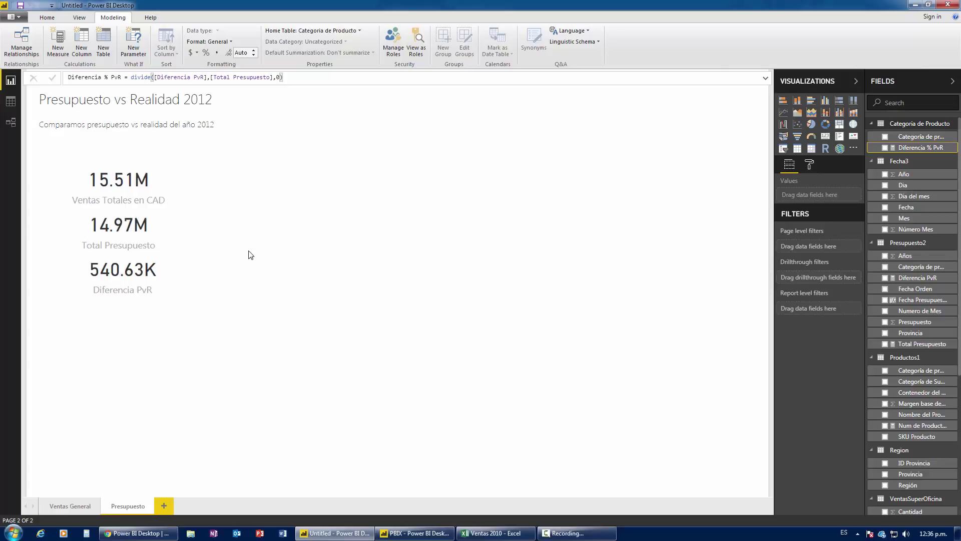
- Add a card showing Diferencia % PvR (0.04) directly beneath the 540.63K card
left_click(265, 252)
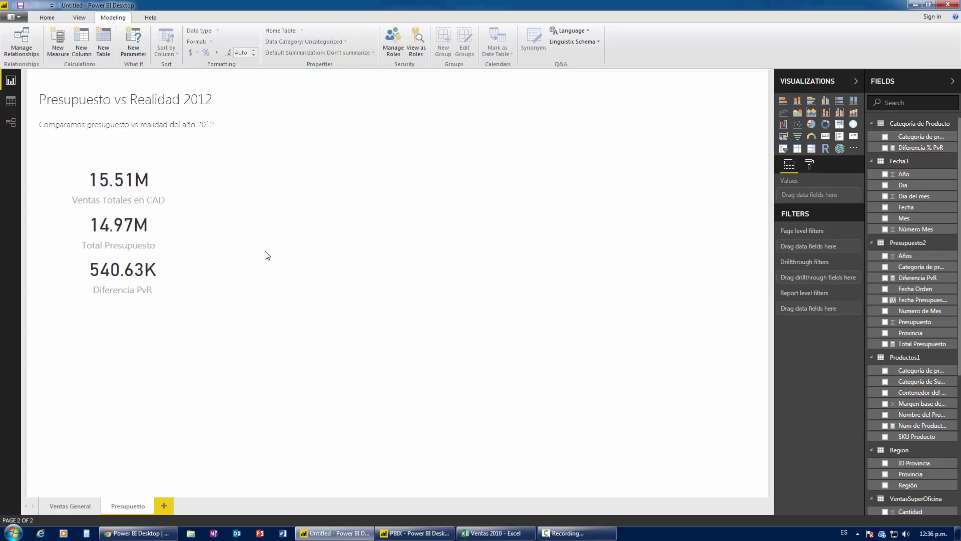
left_click(826, 136)
left_click_drag(169, 357, 164, 281)
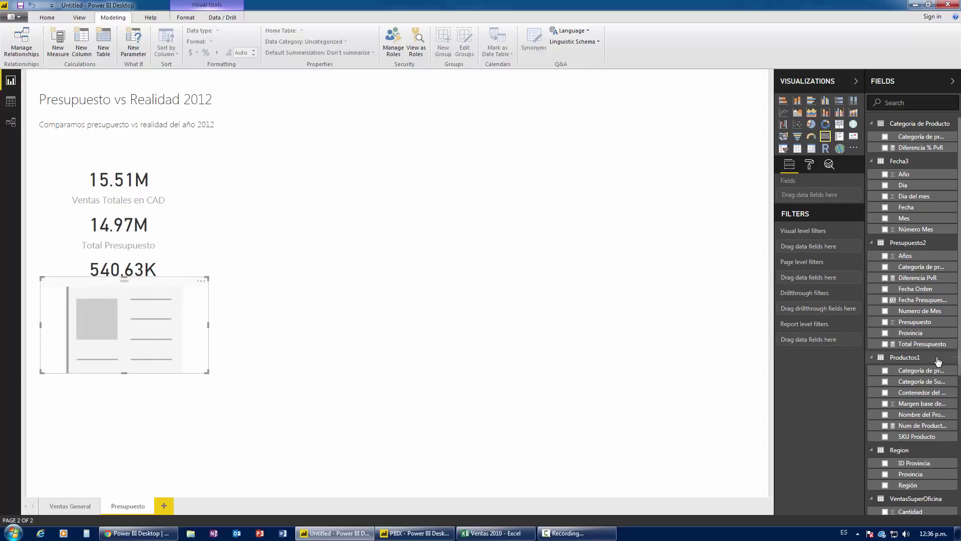
left_click(885, 148)
mouse_move(122, 316)
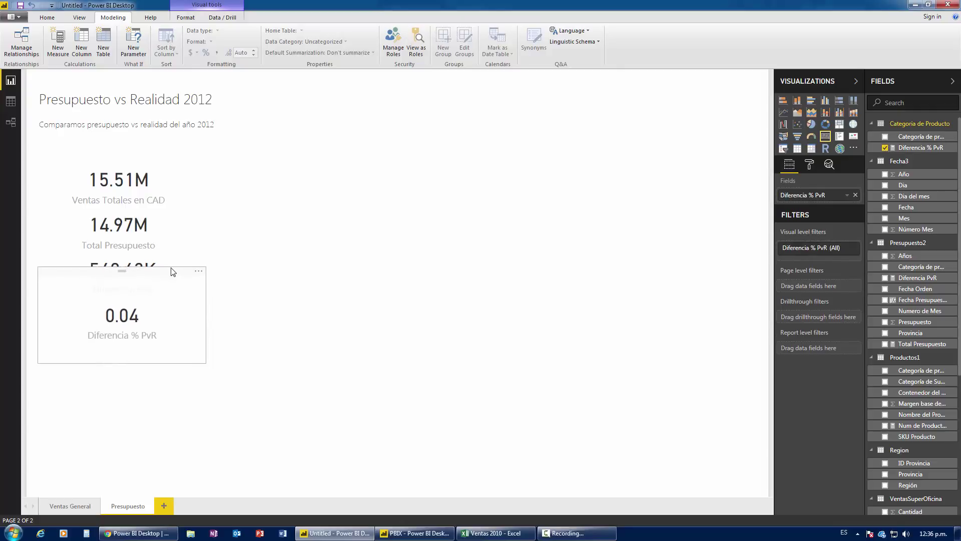
mouse_move(176, 284)
left_mouse_down()
mouse_move(171, 264)
mouse_move(166, 272)
left_mouse_up()
left_click(202, 276)
left_click(494, 215)
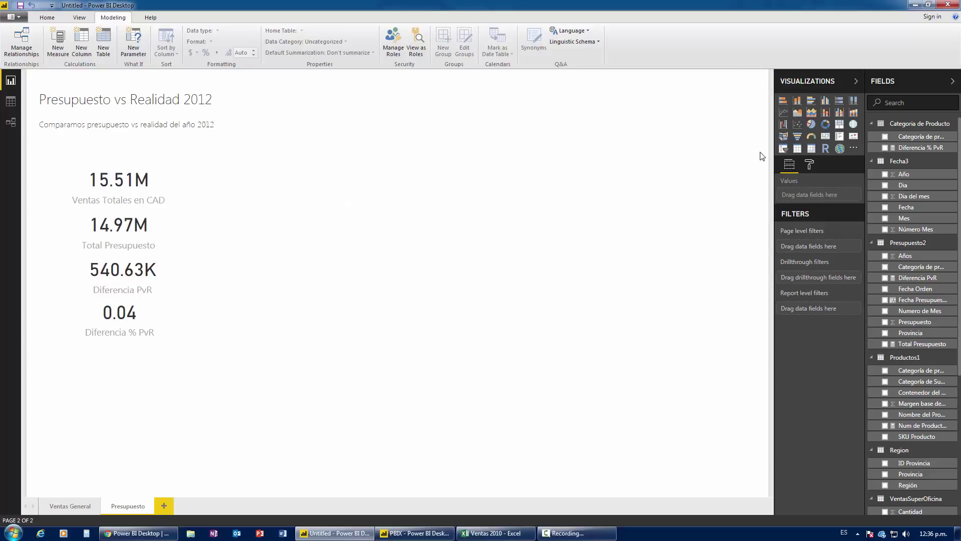
left_click(783, 112)
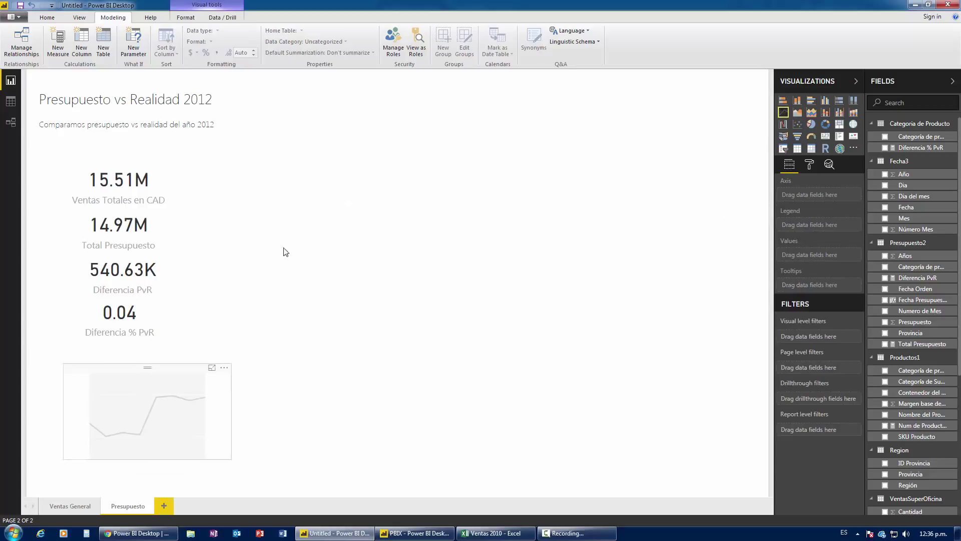
- Position and enlarge the line chart beside the cards, plotting Ventas Totales en CAD and Presupuesto
left_click_drag(126, 384, 280, 161)
left_click_drag(358, 252, 575, 365)
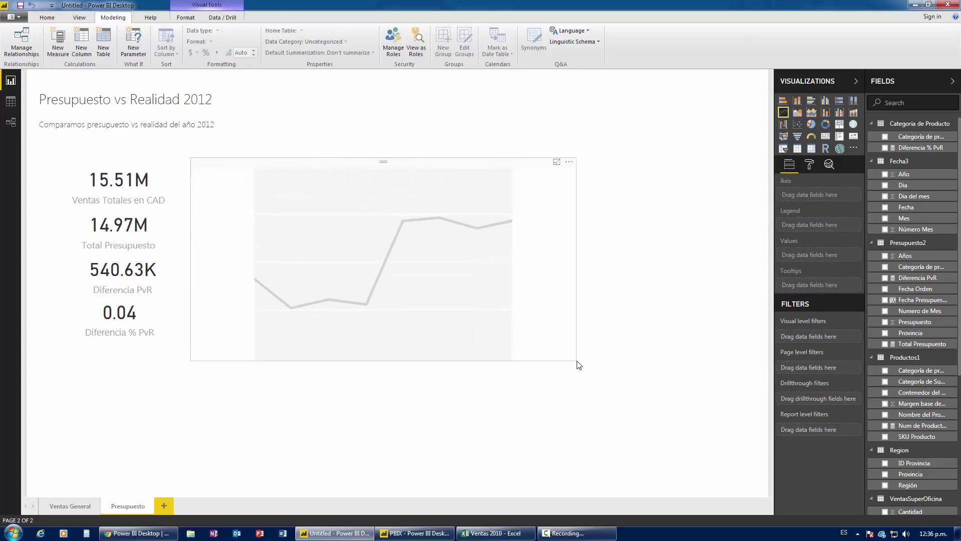
left_click(554, 323)
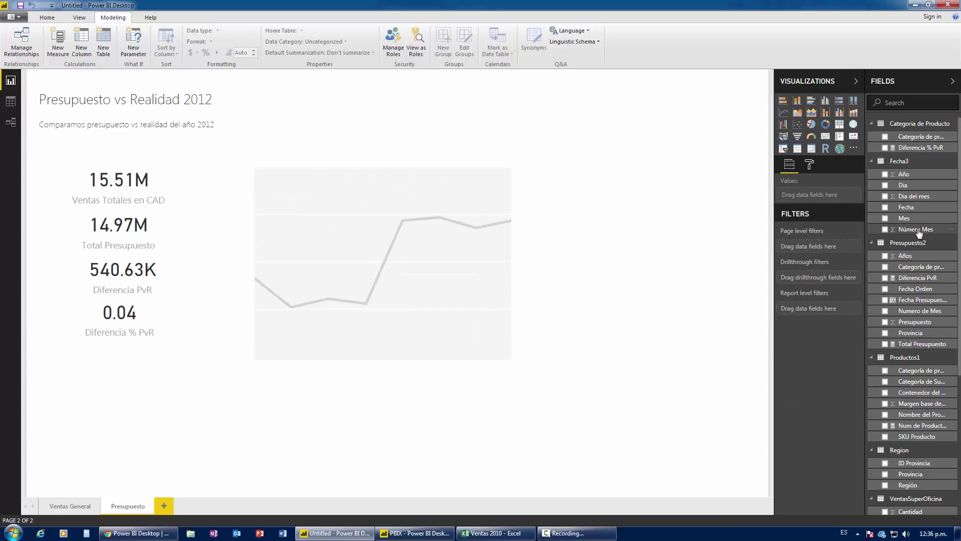
left_click(885, 218)
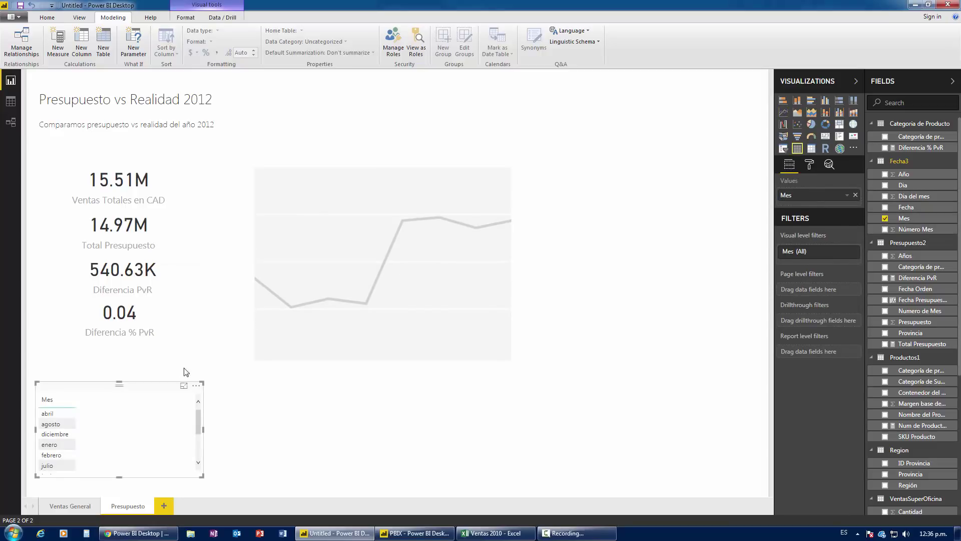
left_click(430, 205)
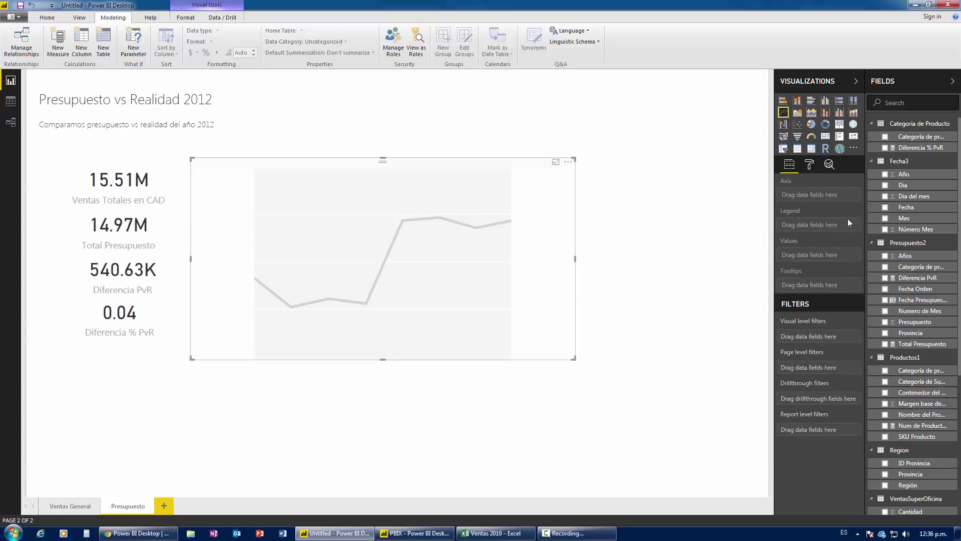
left_click(885, 218)
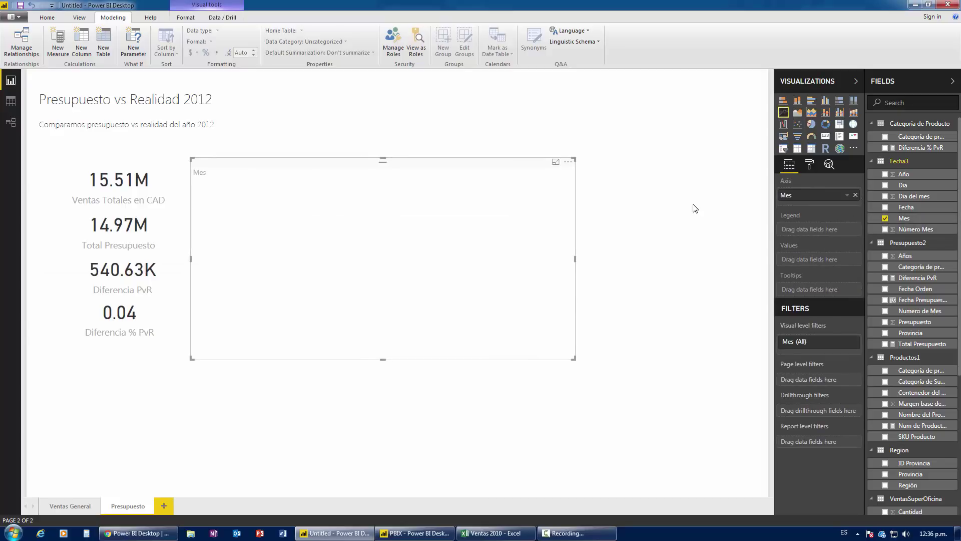
scroll(890, 315, "down", 5)
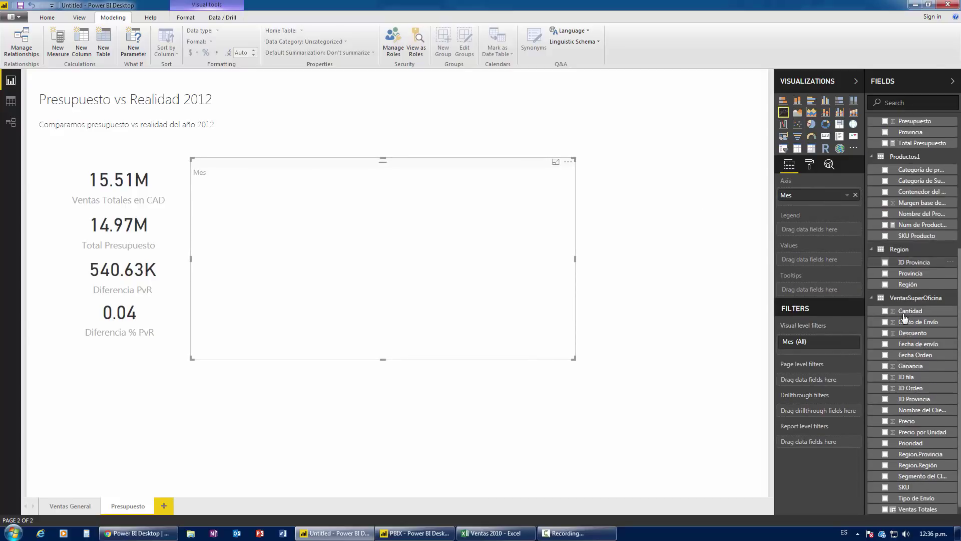
left_click(889, 508)
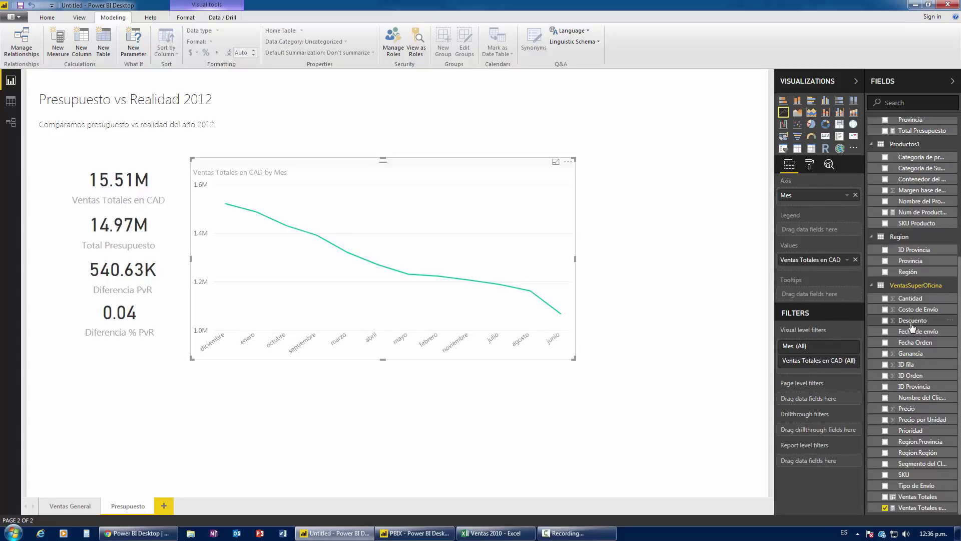
scroll(909, 319, "up", 4)
scroll(908, 319, "up", 1)
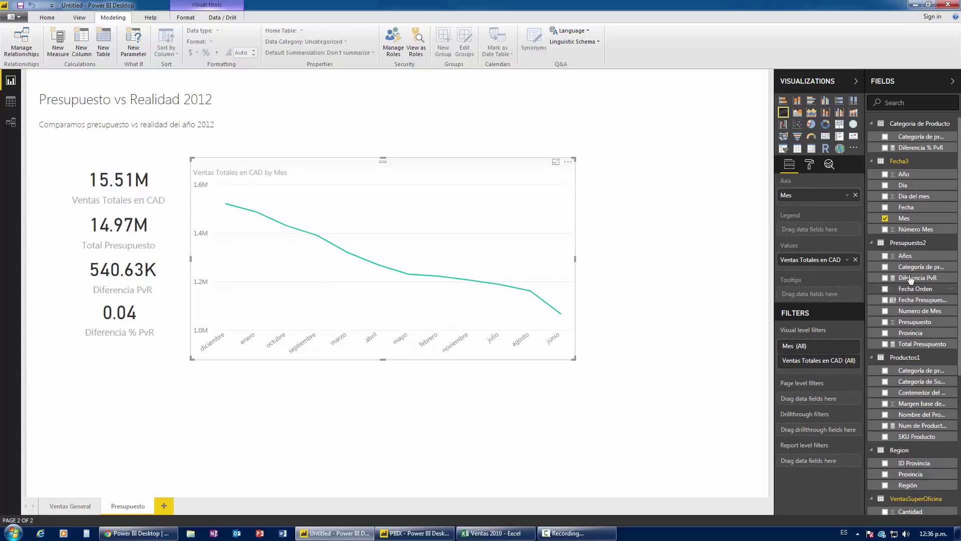
left_click(885, 322)
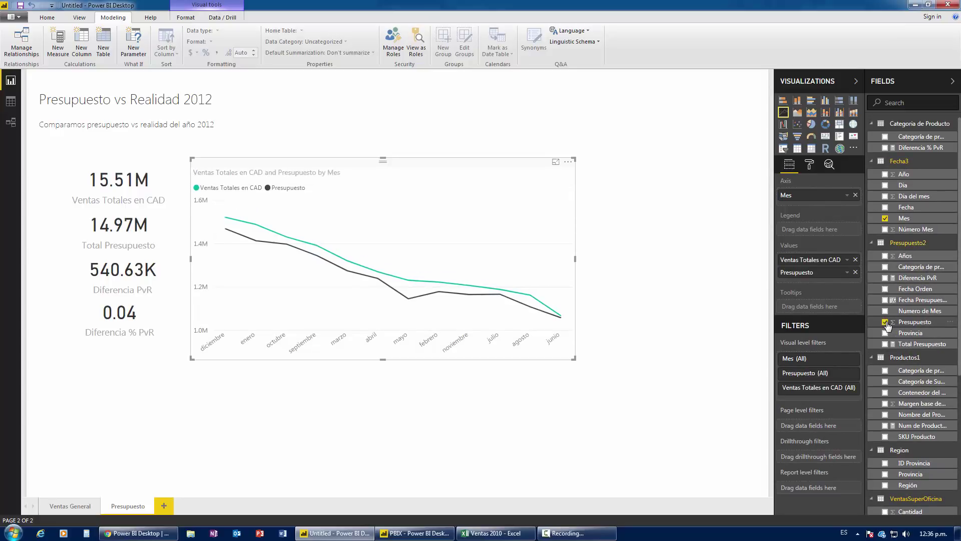
- Replace Mes with Fecha, drill down through quarters to months, and narrow the chart
left_click(855, 195)
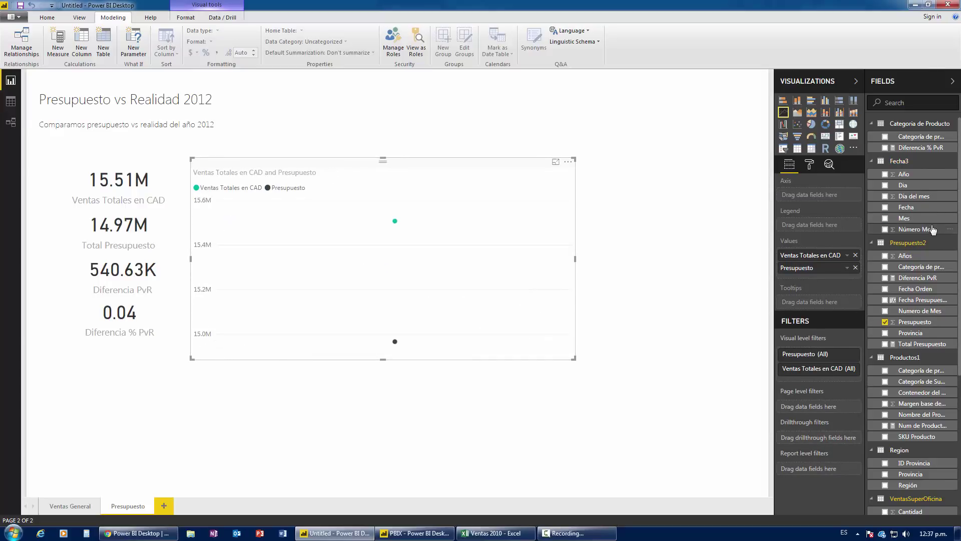
left_click(906, 207)
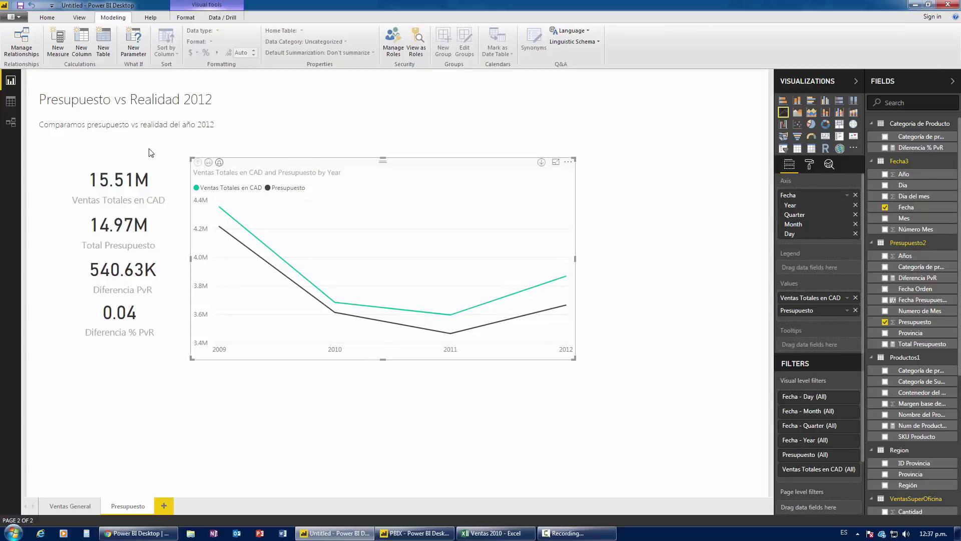
left_click(208, 163)
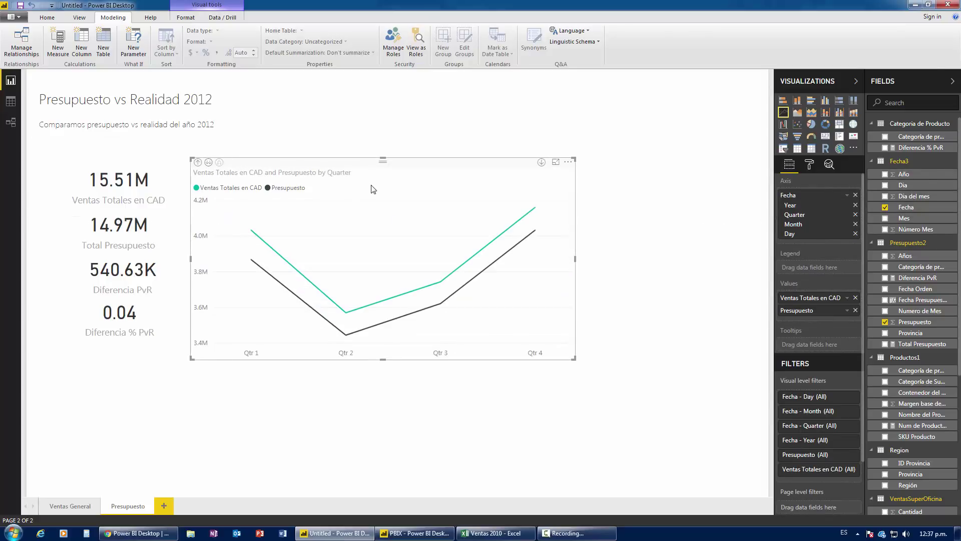
left_click(208, 163)
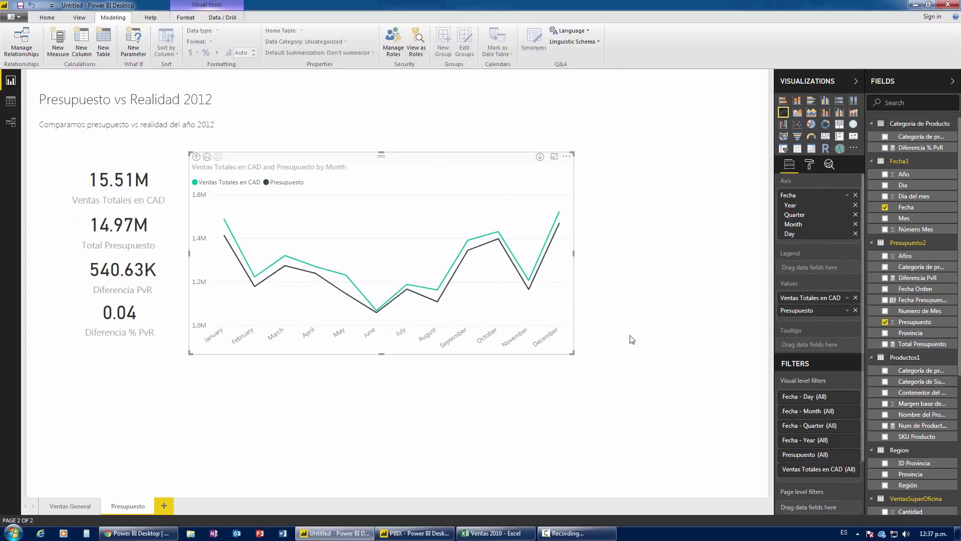
left_click_drag(574, 354, 590, 364)
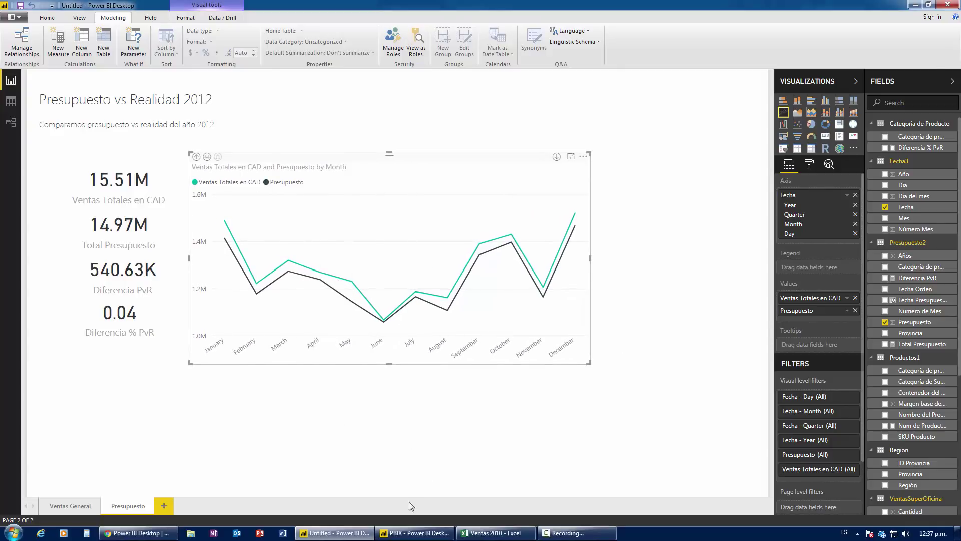
left_click(416, 533)
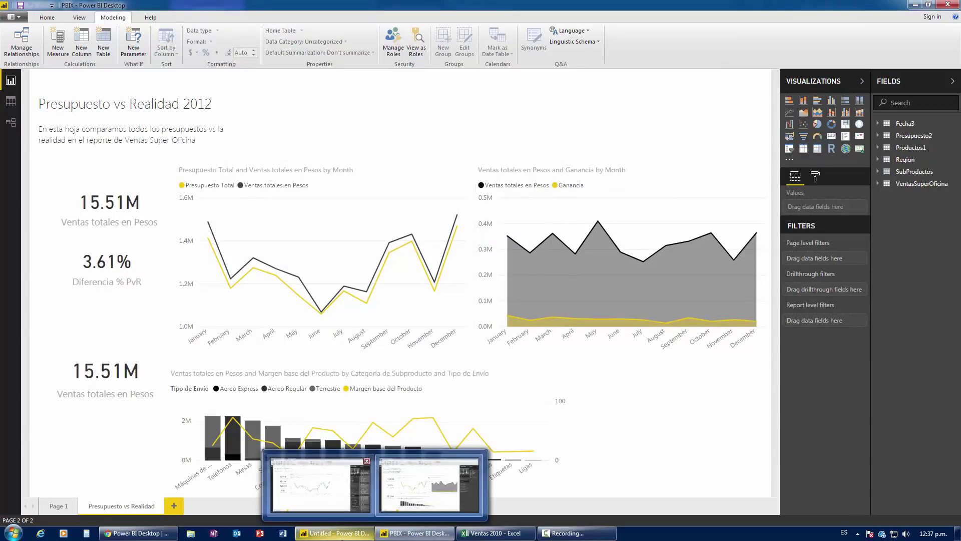
left_click(320, 480)
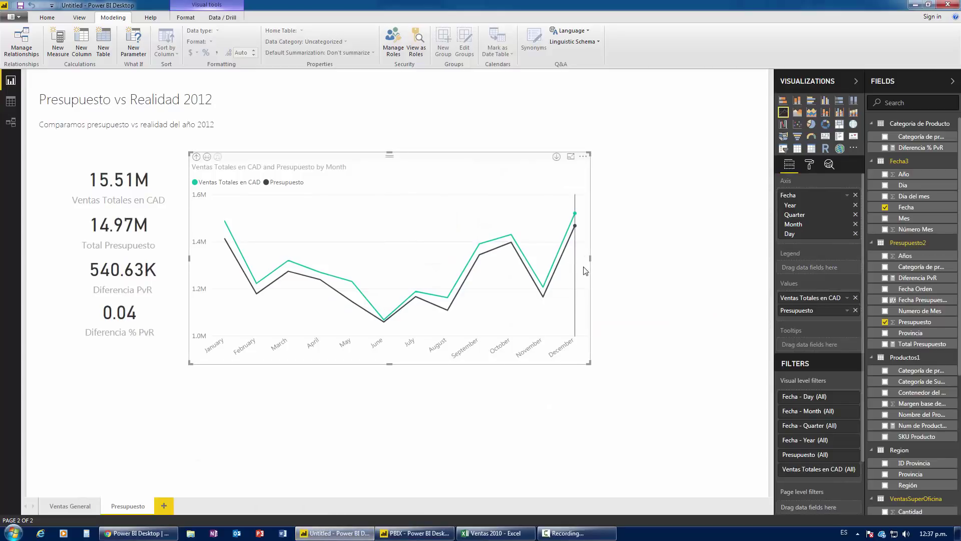
left_click_drag(590, 259, 467, 259)
left_click(524, 264)
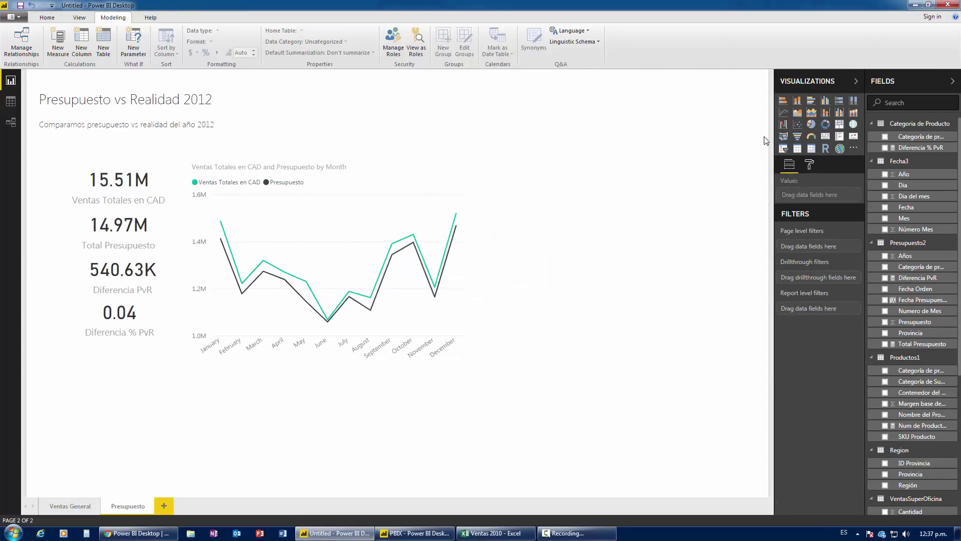
- Add an area chart right of the line chart plotting Ventas Totales en CAD and Ganancia
left_click(798, 113)
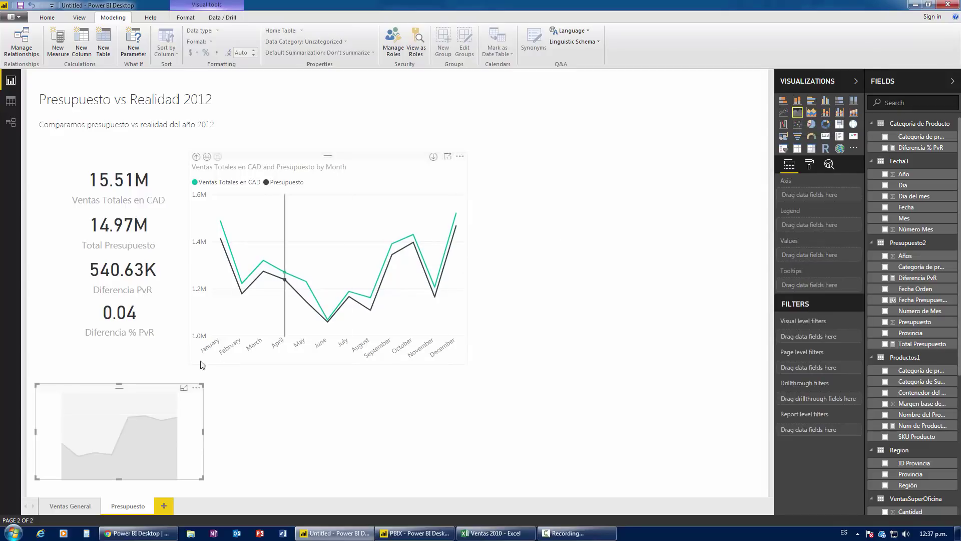
left_click_drag(155, 394, 601, 164)
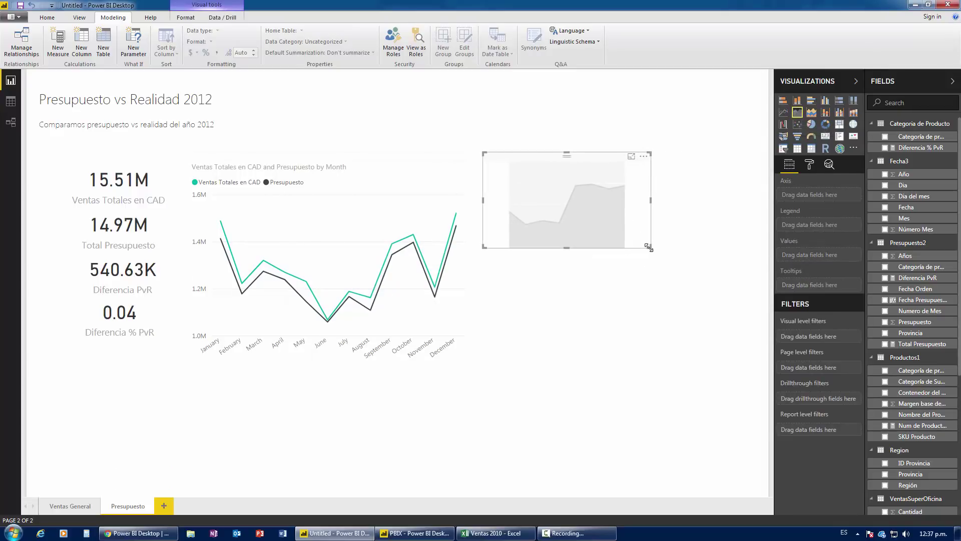
left_click_drag(649, 247, 753, 360)
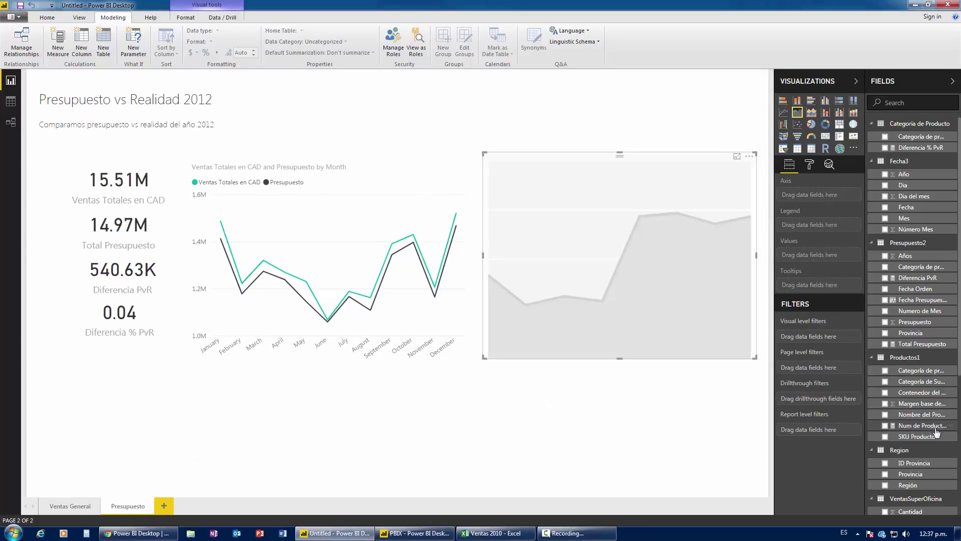
scroll(934, 434, "down", 2)
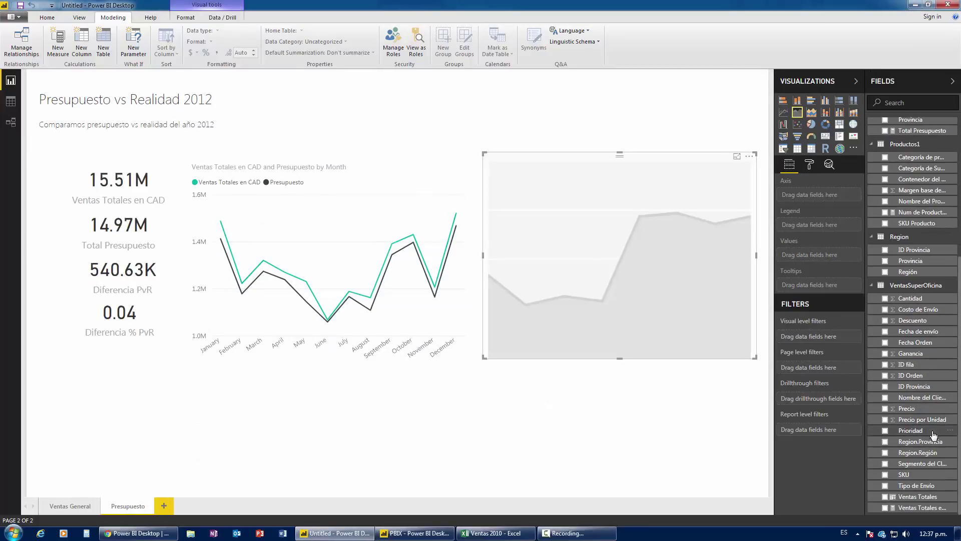
left_click(921, 508)
scroll(932, 430, "up", 2)
scroll(937, 425, "up", 2)
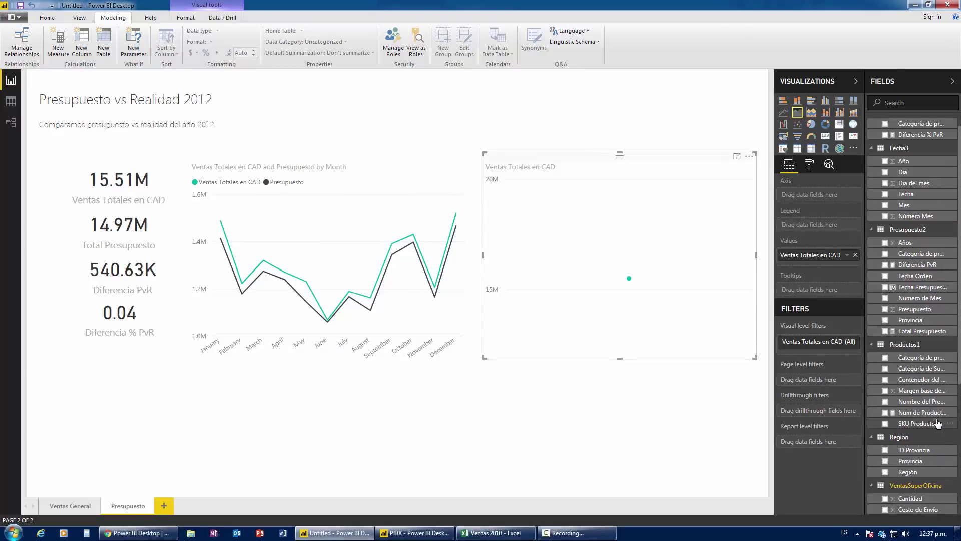
scroll(938, 424, "down", 4)
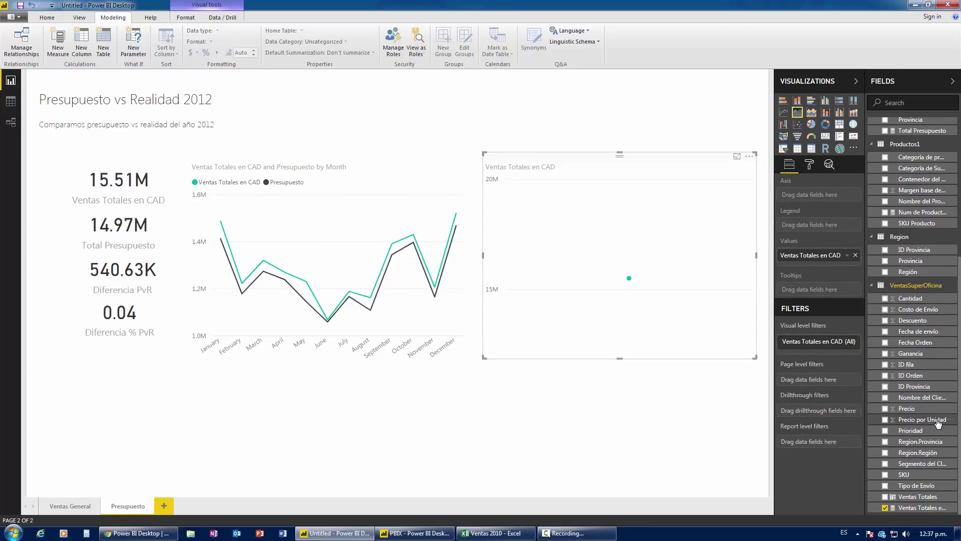
left_click(886, 354)
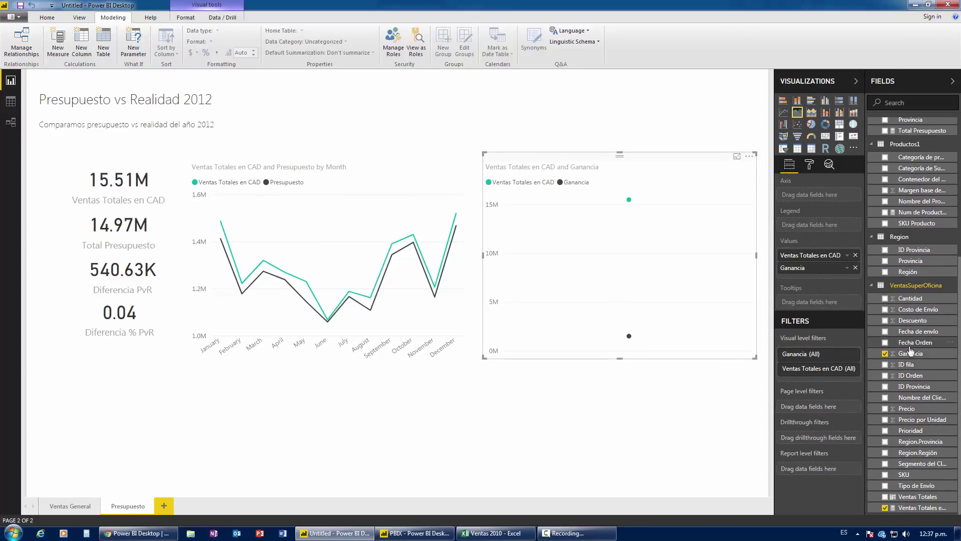
scroll(912, 342, "up", 2)
scroll(901, 280, "up", 2)
- Put Fecha on the area chart's axis, drill down to months, and compare with the reference
left_click(885, 207)
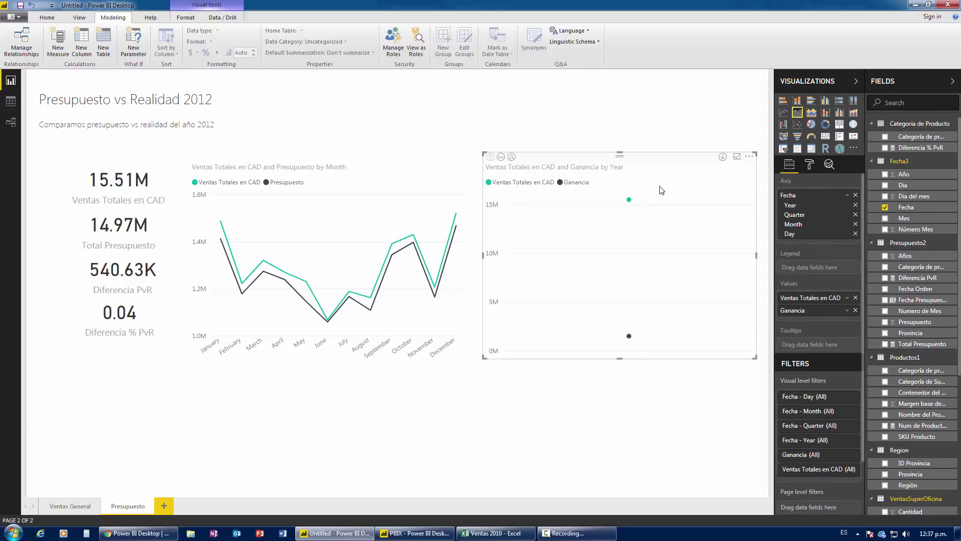
left_click(501, 156)
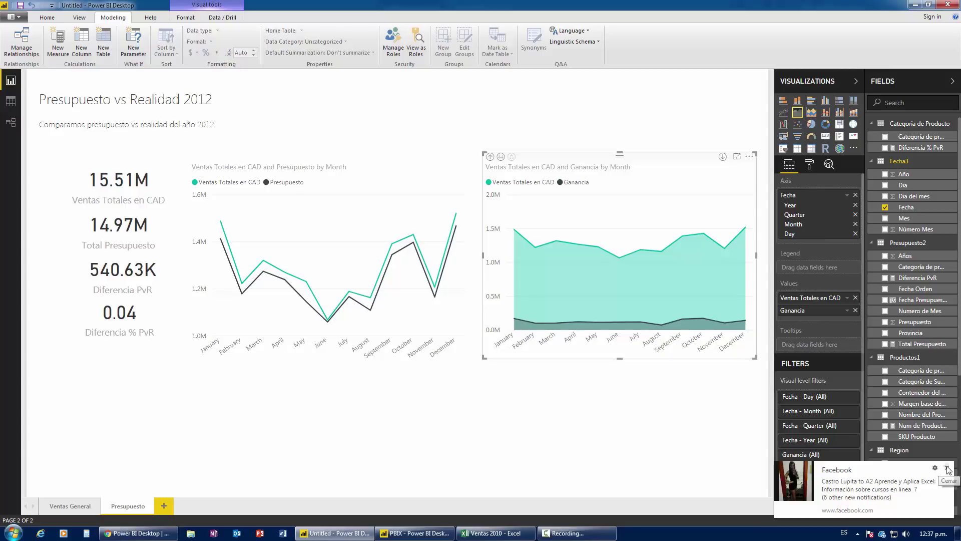
left_click(947, 469)
mouse_move(333, 157)
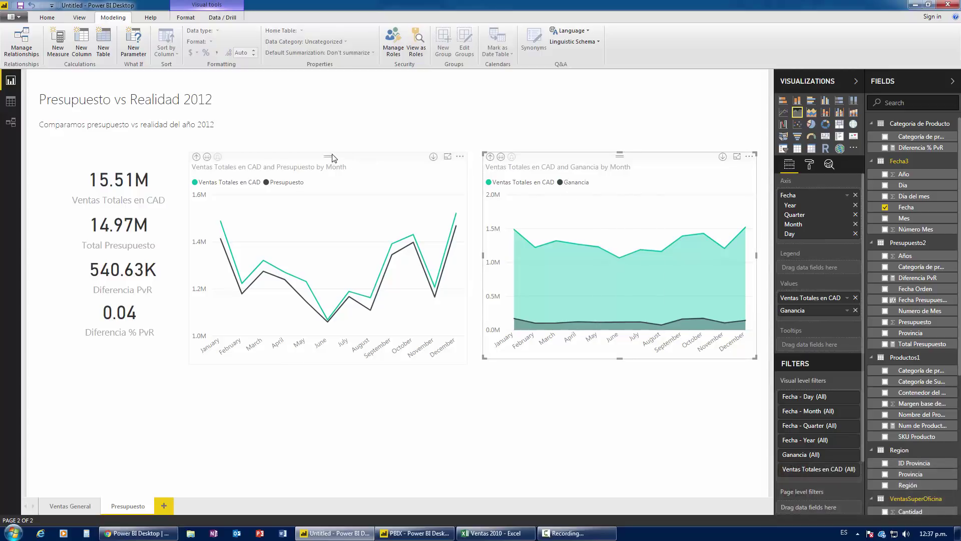
left_click(490, 435)
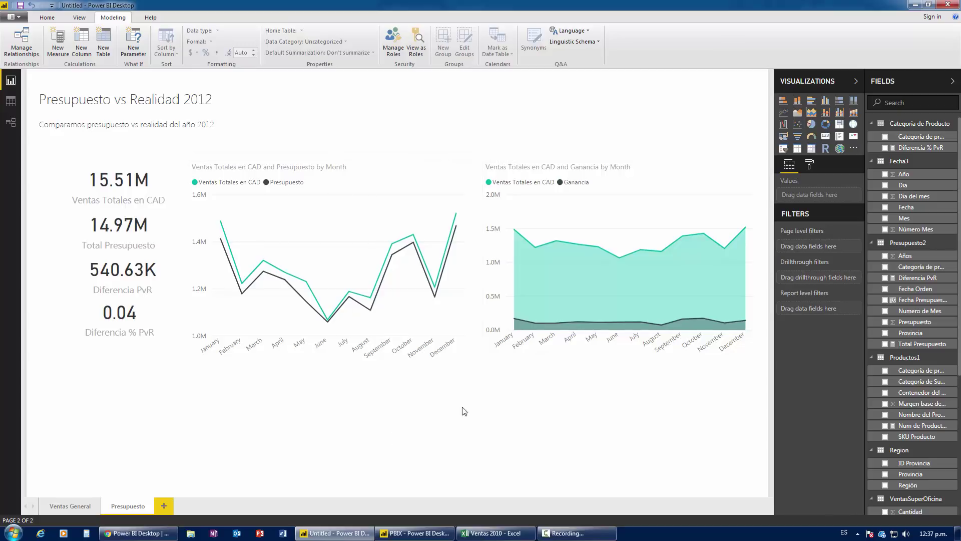
key("alt+Tab")
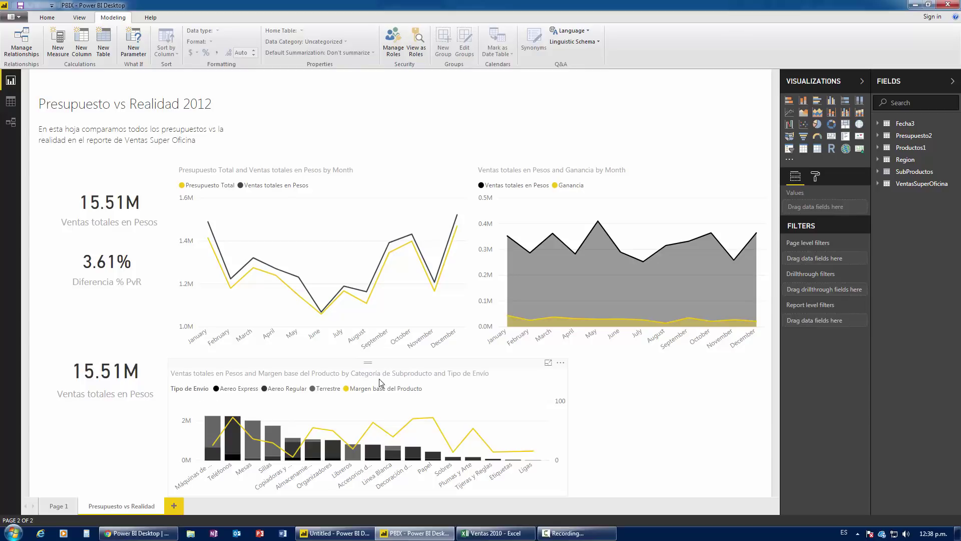
key("alt+Tab")
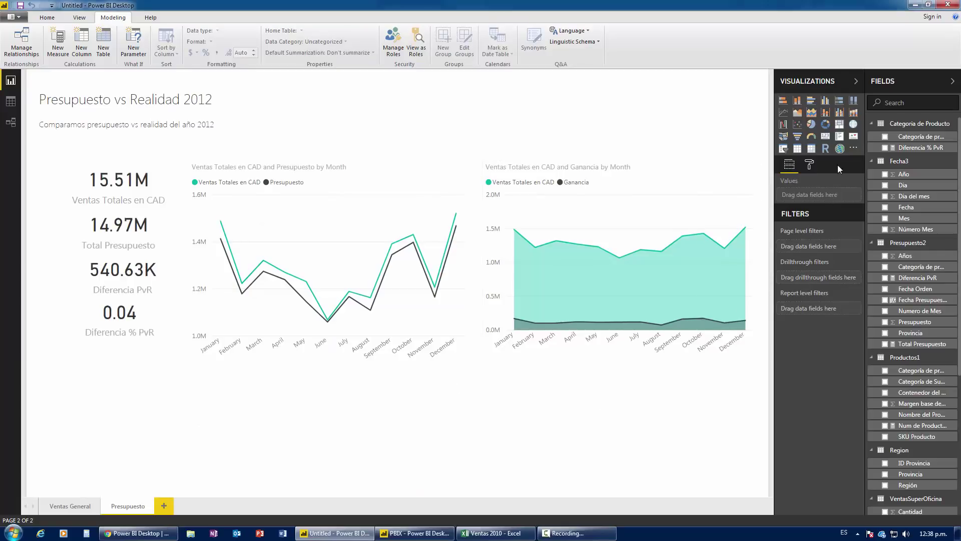
- Add a line-and-column combo chart across the page bottom, checking the reference's field setup
left_click(829, 112)
mouse_move(190, 463)
left_mouse_down()
mouse_move(334, 451)
mouse_move(621, 491)
left_mouse_up()
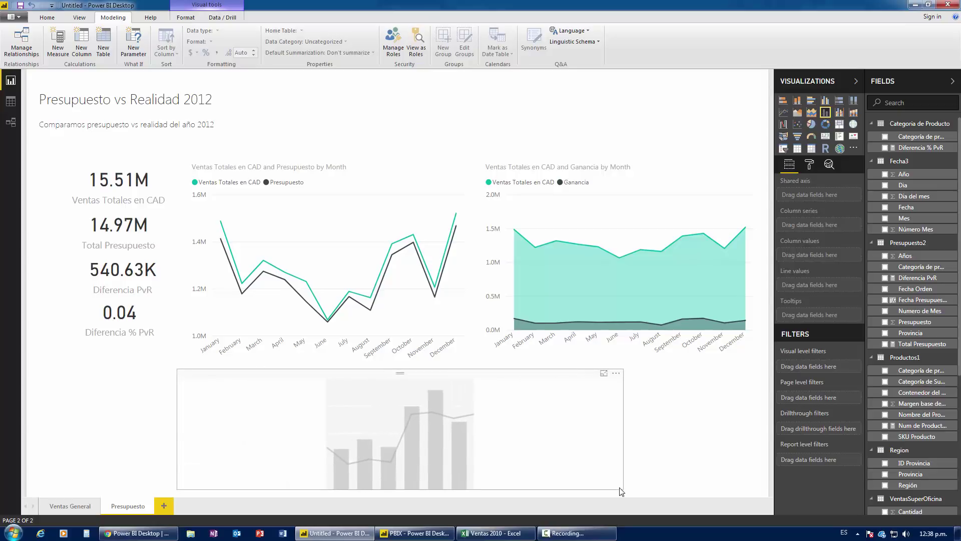
key("alt+Tab")
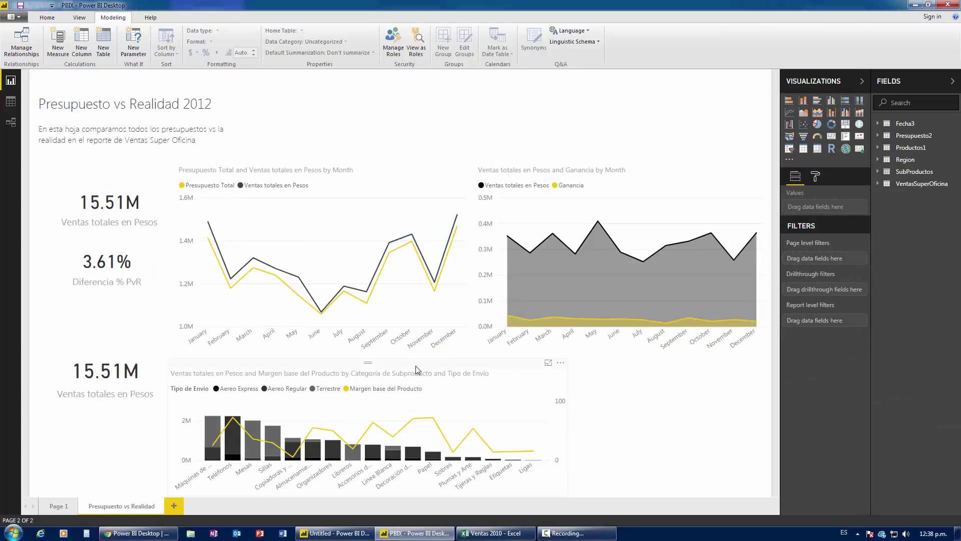
key("alt+Tab")
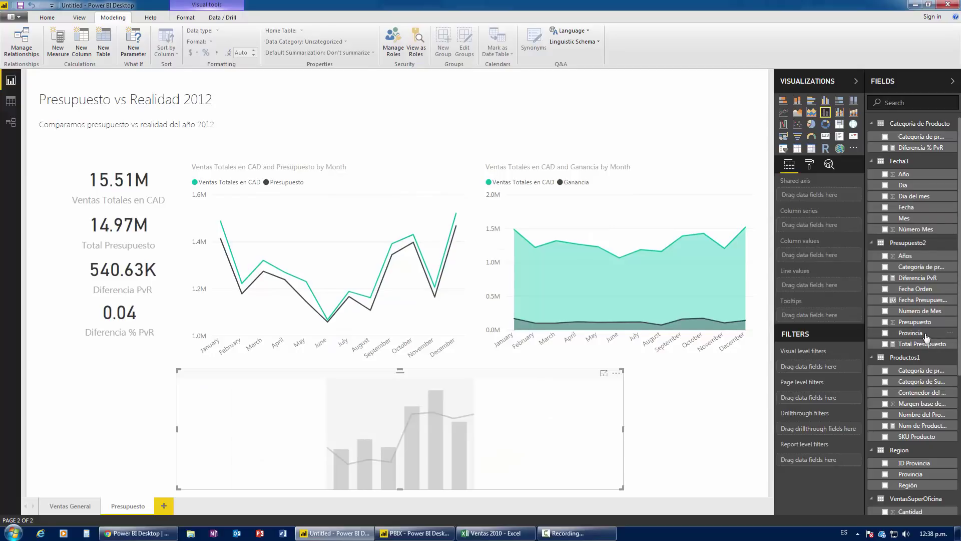
scroll(927, 337, "down", 3)
scroll(927, 337, "down", 3)
key("alt+Tab")
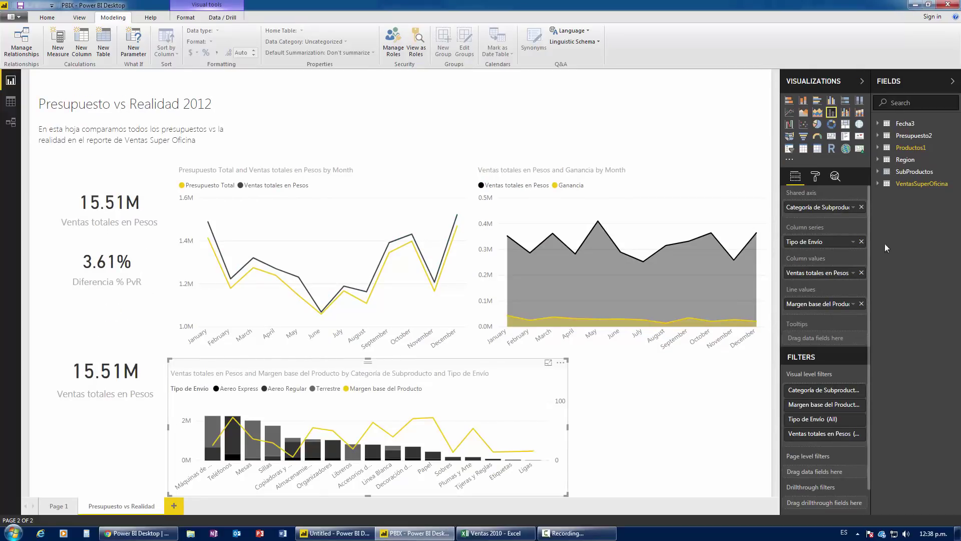
key("alt+Tab")
scroll(926, 270, "down", 3)
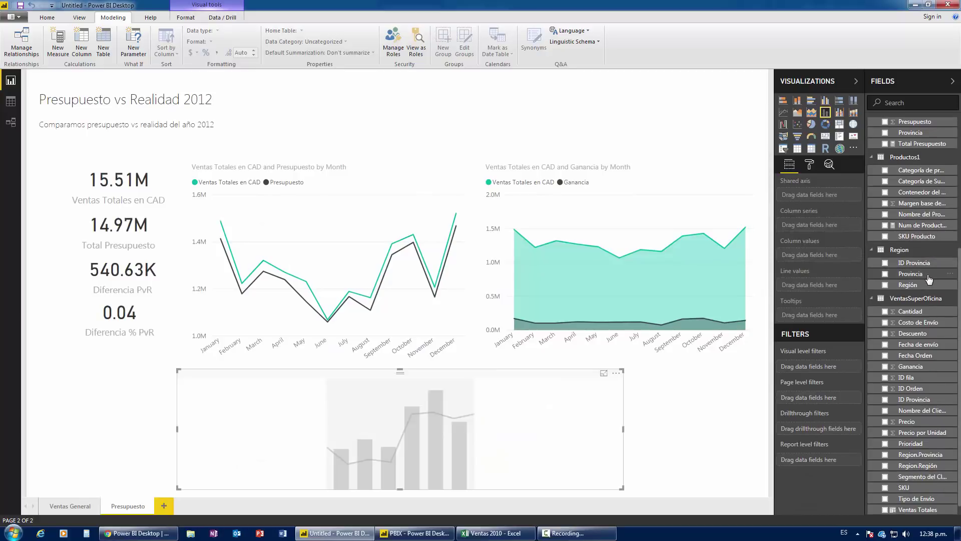
scroll(927, 278, "down", 3)
scroll(927, 279, "up", 3)
scroll(927, 278, "up", 3)
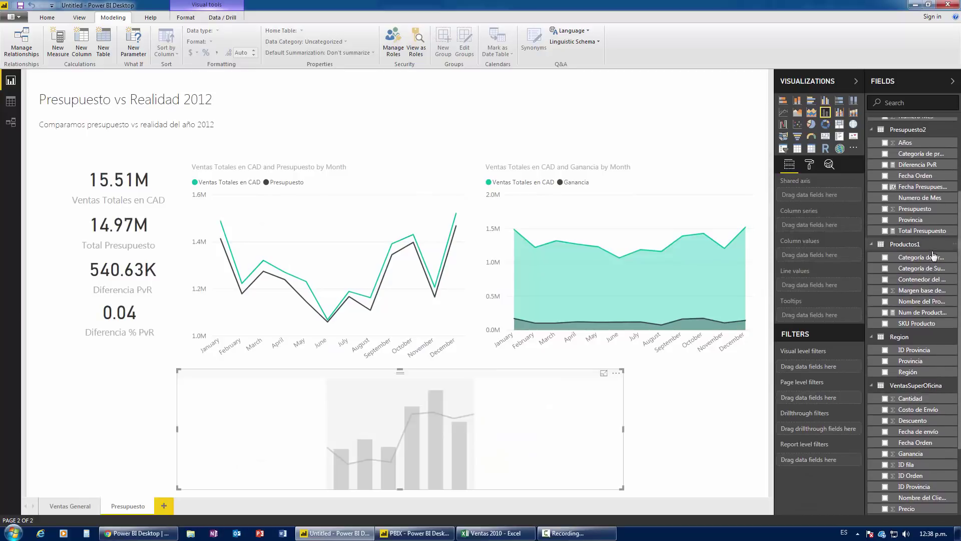
- Fill the combo chart: Categoría de Subproducto axis, Tipo de Envío, Ventas Totales en CAD columns, Margen base line
left_click_drag(921, 268, 810, 194)
key("alt+Tab")
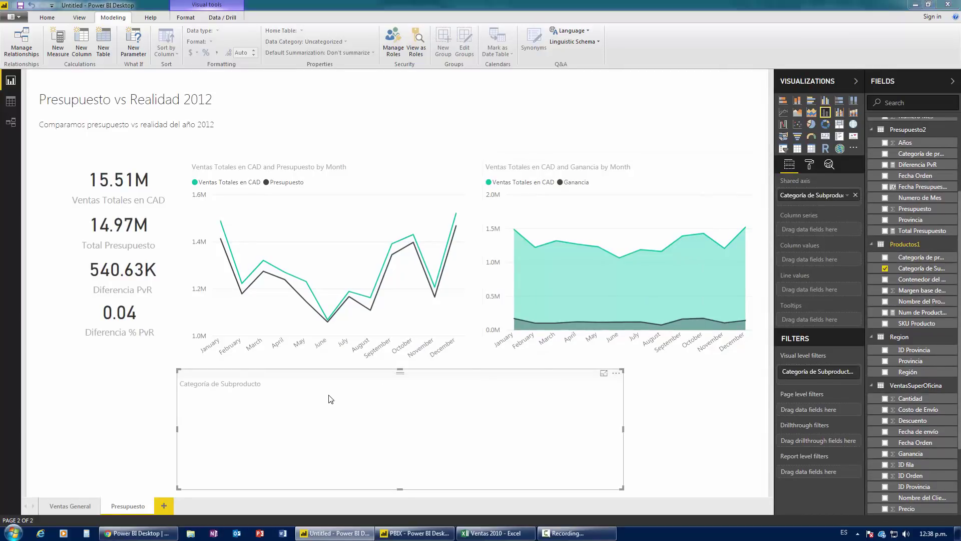
key("alt+Tab")
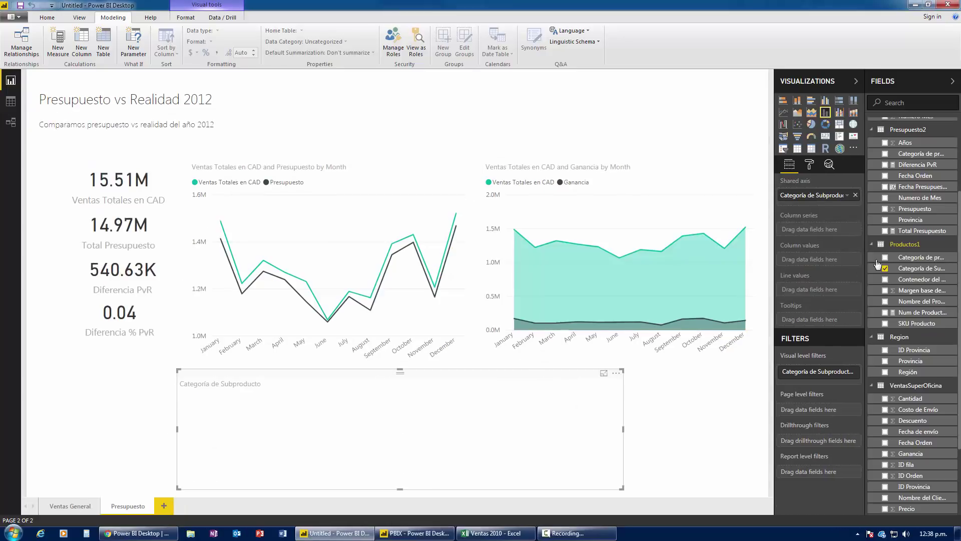
scroll(930, 418, "down", 2)
scroll(930, 419, "down", 1)
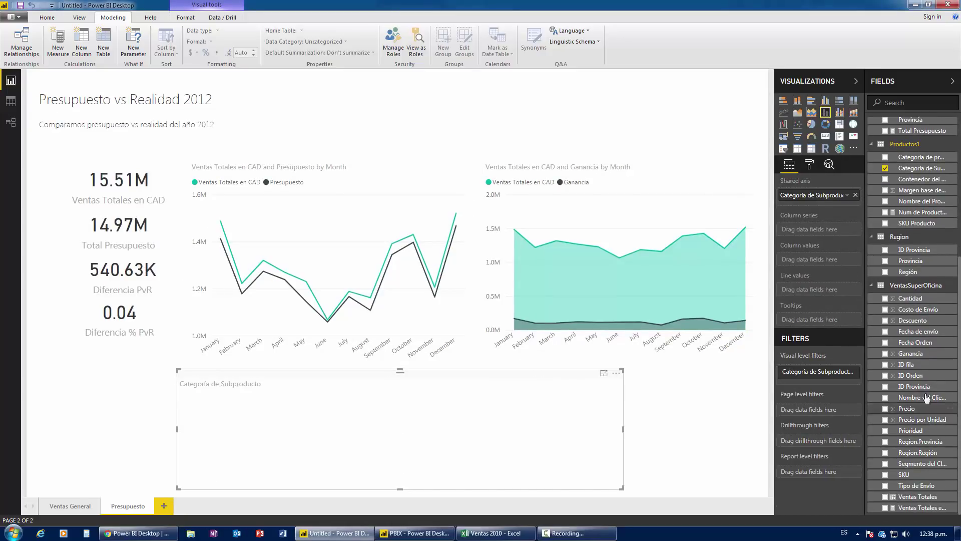
left_click_drag(923, 485, 811, 229)
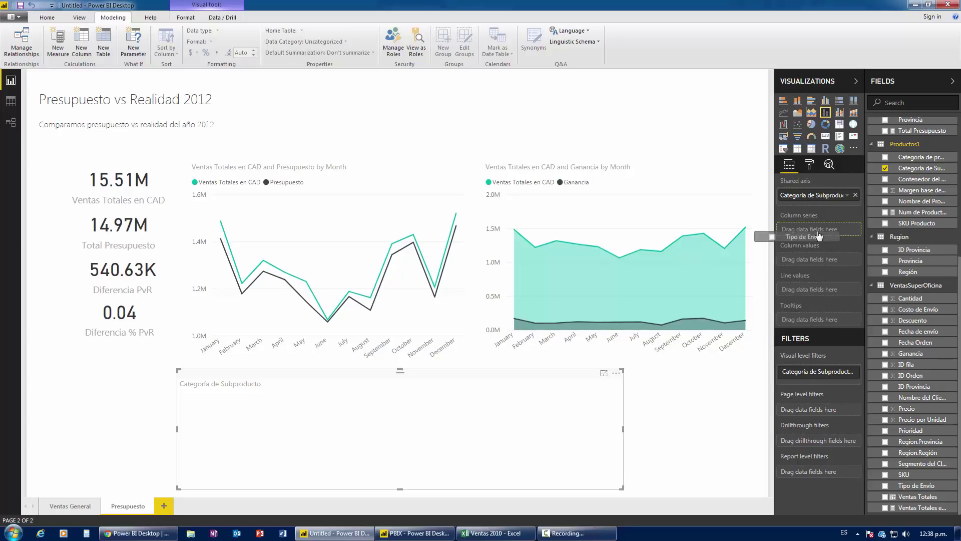
key("alt+Tab")
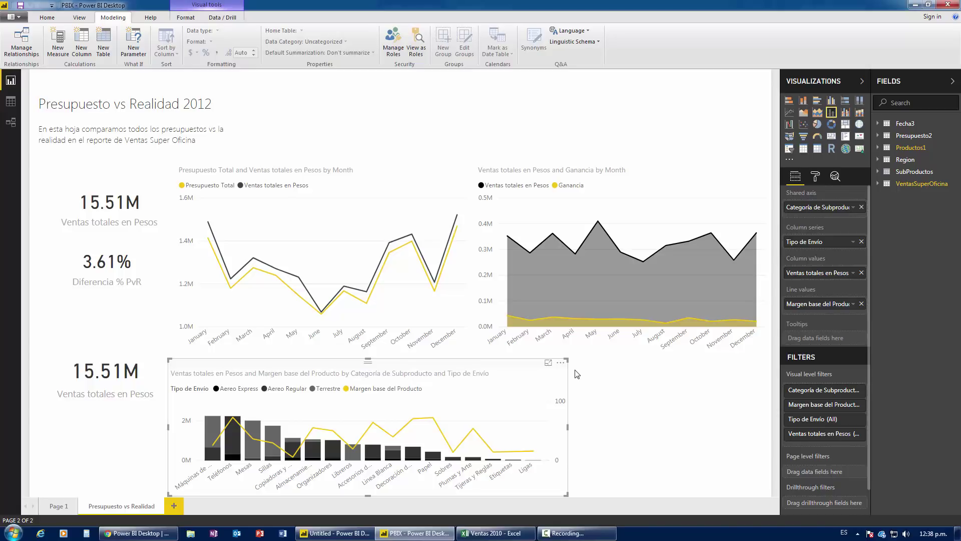
key("alt+Tab")
left_click_drag(919, 507, 816, 262)
key("alt+Tab")
key("alt+Tab")
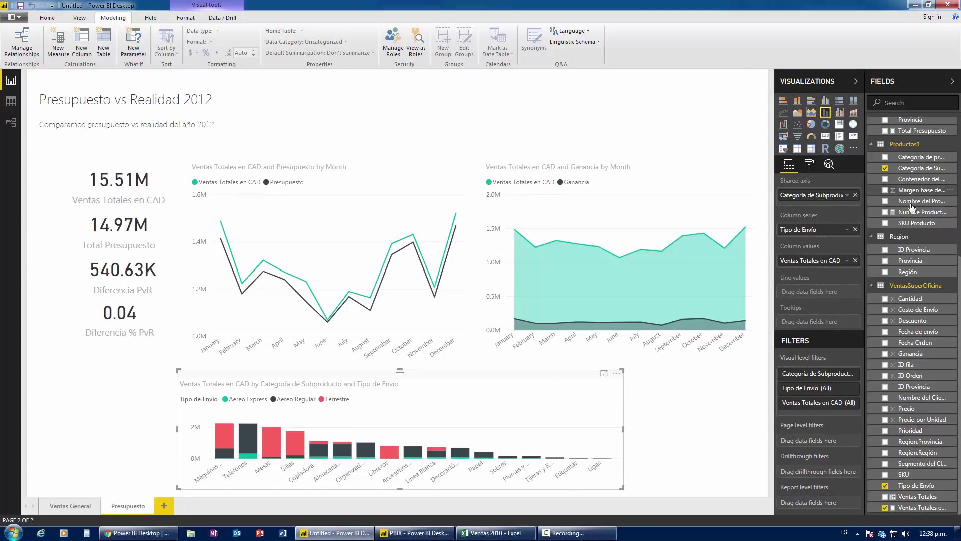
left_click_drag(920, 190, 809, 292)
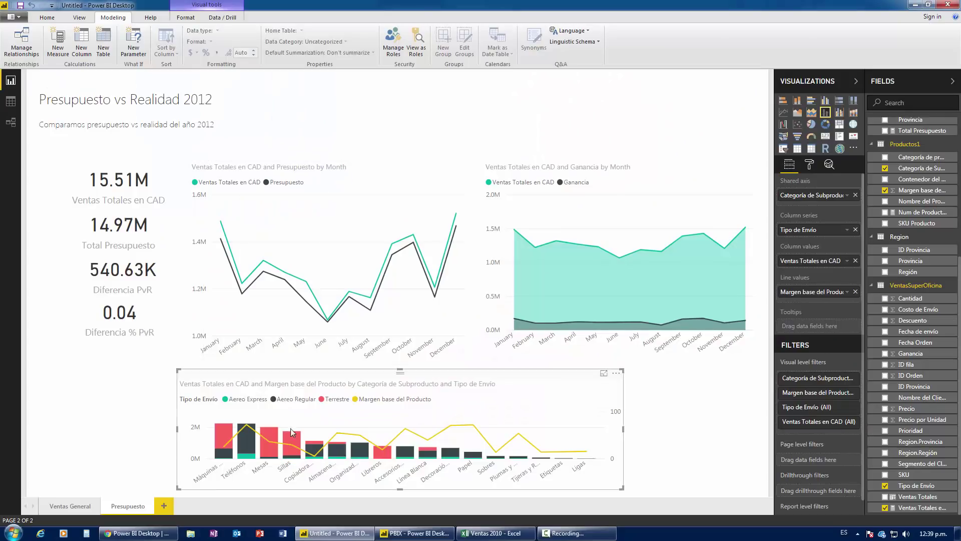
left_click(367, 162)
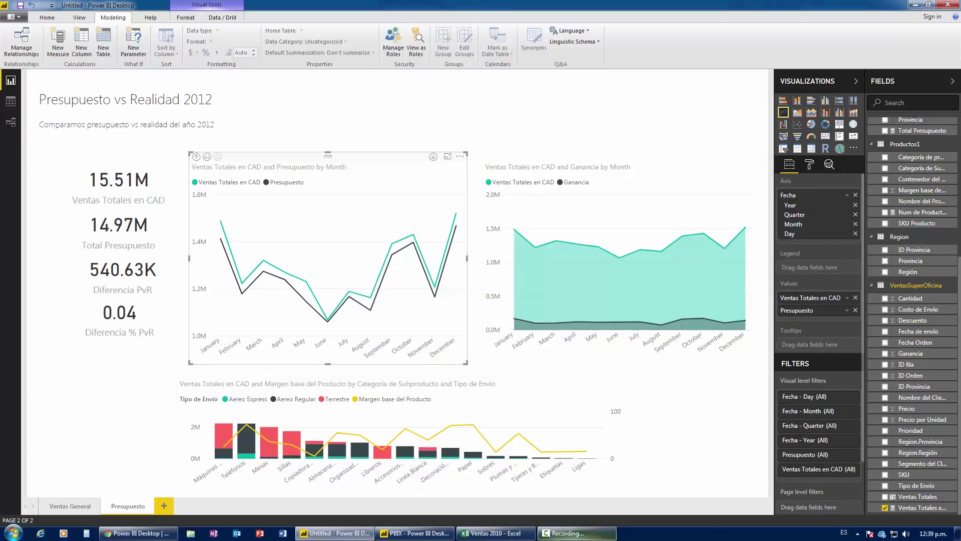
- Colour the line chart's sales series yellow and its budget series black
left_click(579, 533)
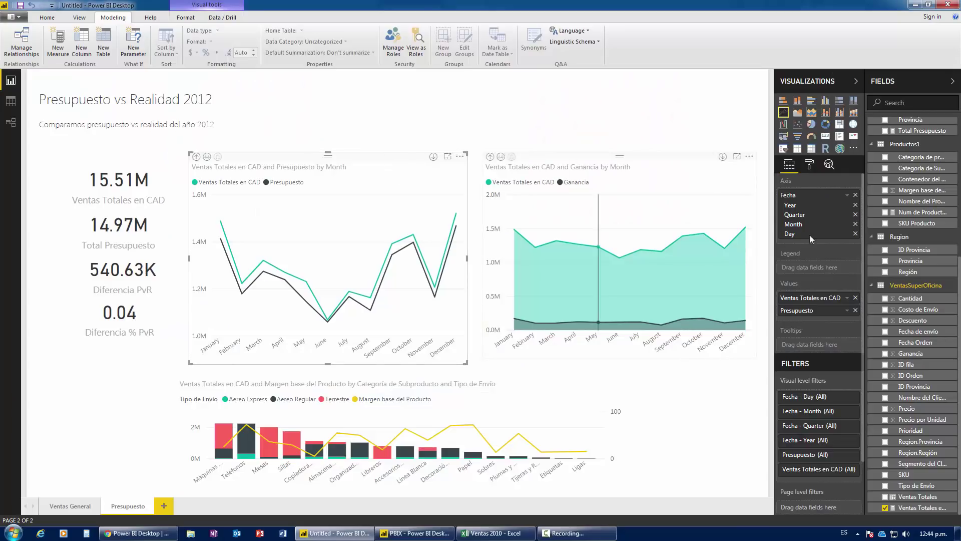
left_click(810, 166)
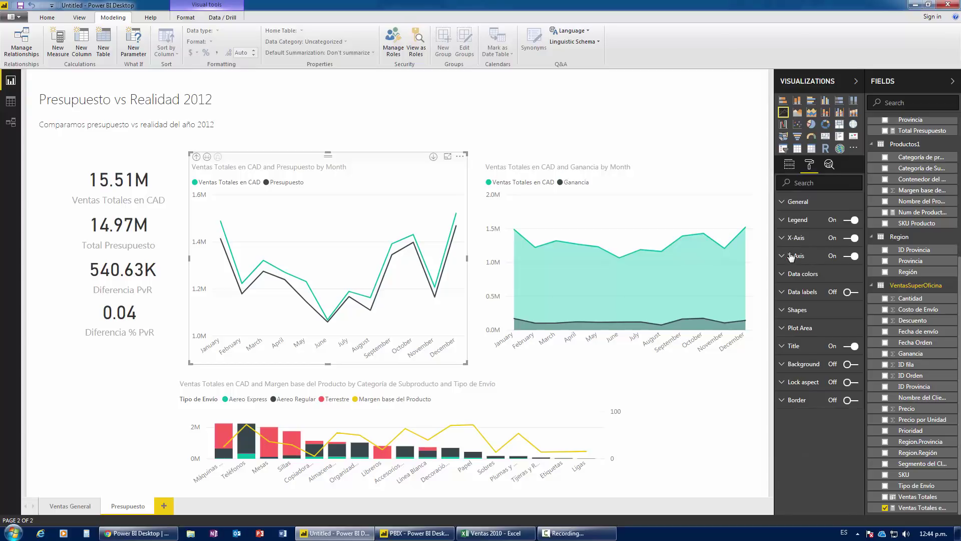
left_click(784, 277)
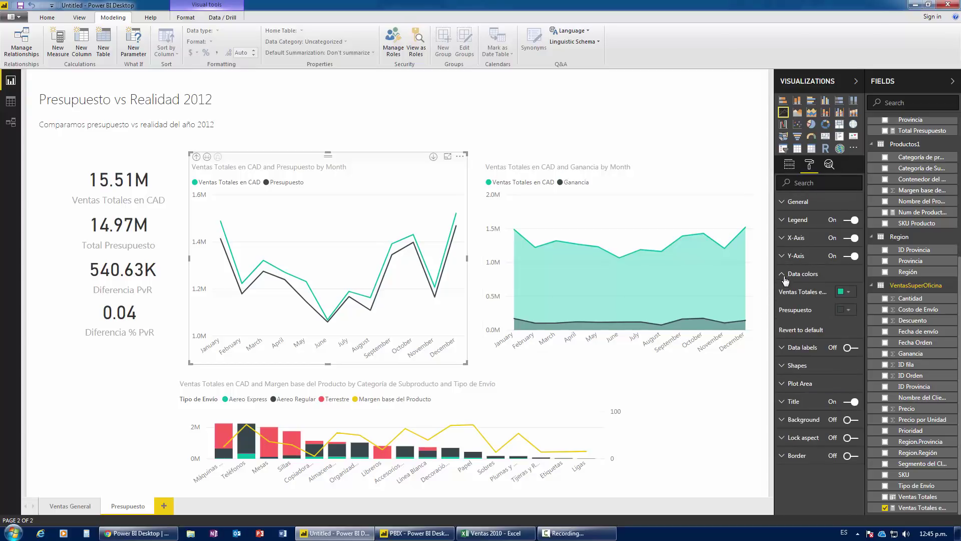
left_click(849, 292)
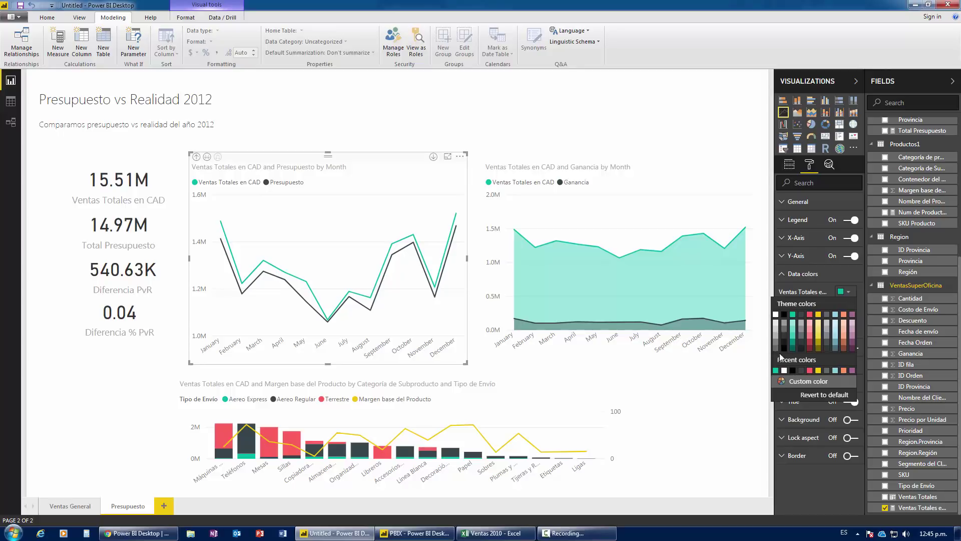
left_click(819, 320)
left_click(846, 309)
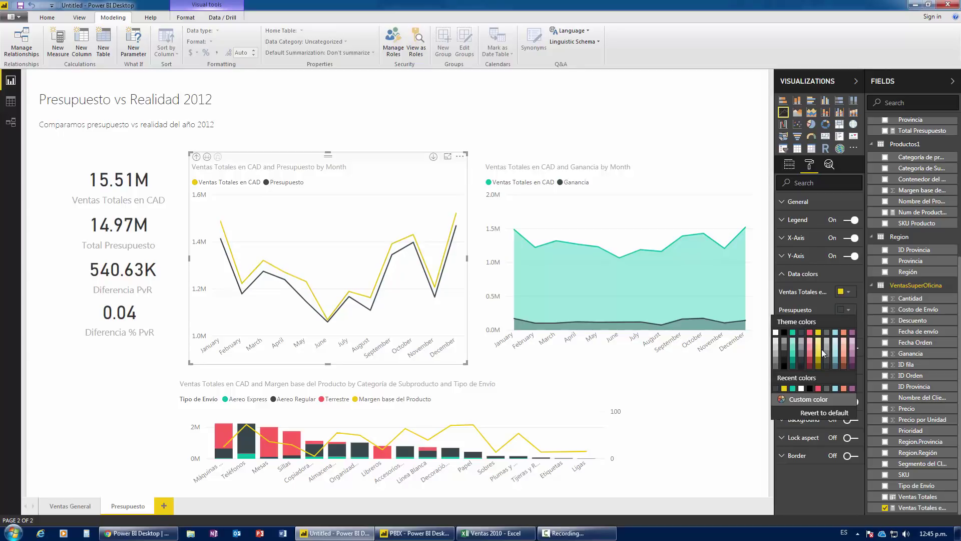
left_click(784, 332)
- Colour the area chart's sales series yellow and its profit series black
left_click(615, 161)
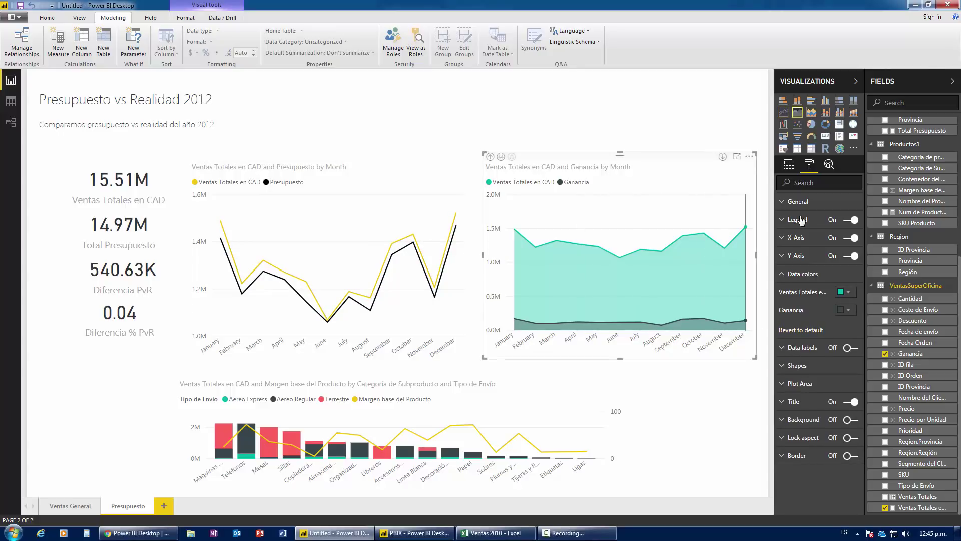
left_click(855, 299)
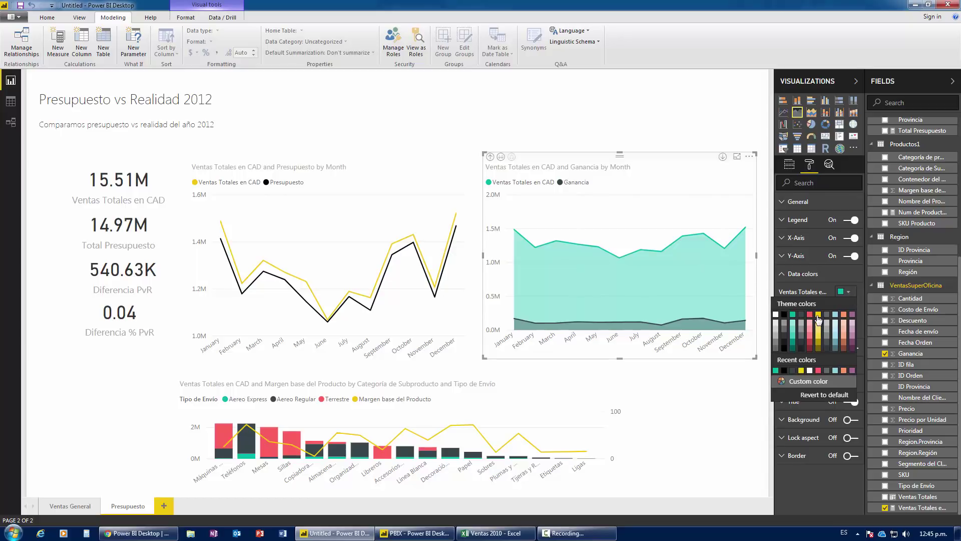
left_click(818, 316)
left_click(846, 309)
left_click(789, 336)
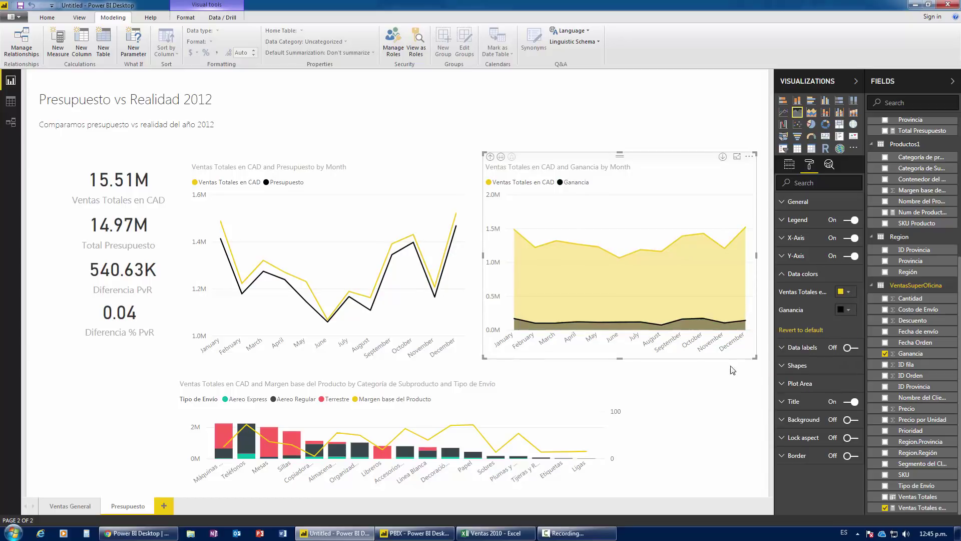
left_click(695, 401)
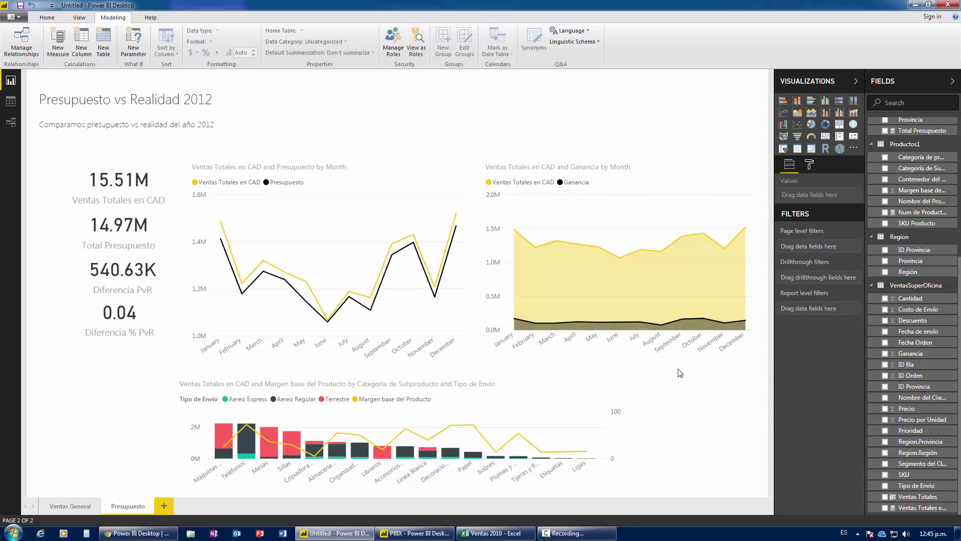
- Swap the area chart colours so sales is black and profit is yellow
left_click(615, 163)
left_click(810, 164)
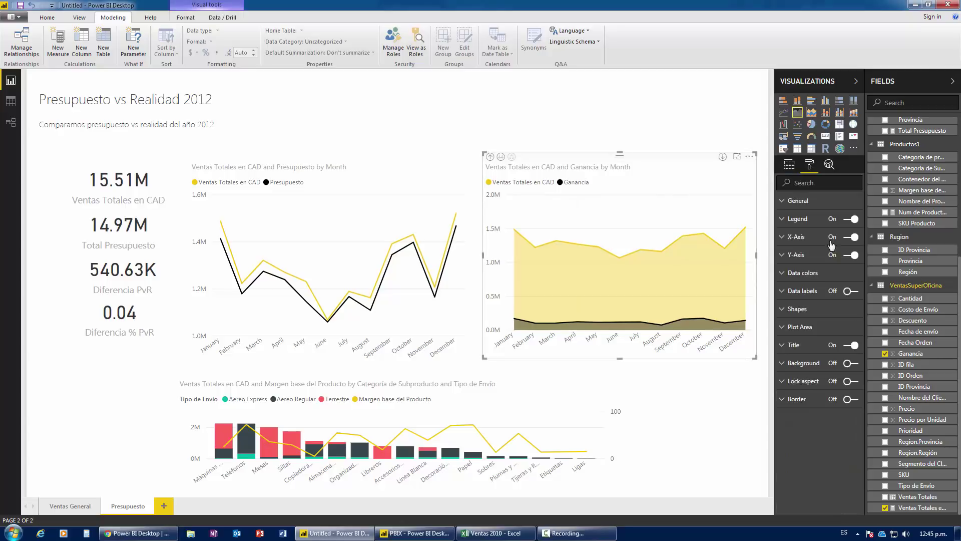
left_click(808, 281)
left_click(847, 291)
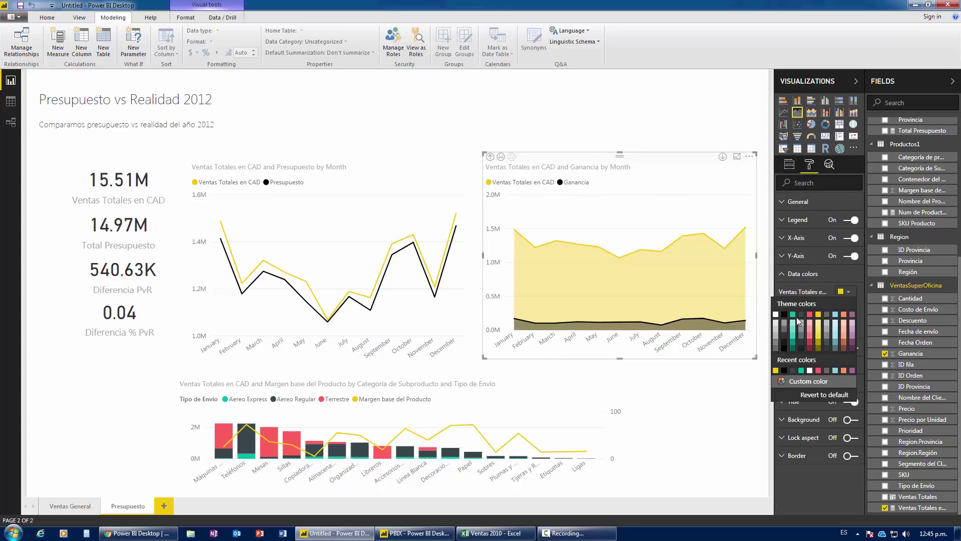
left_click(784, 314)
left_click(846, 309)
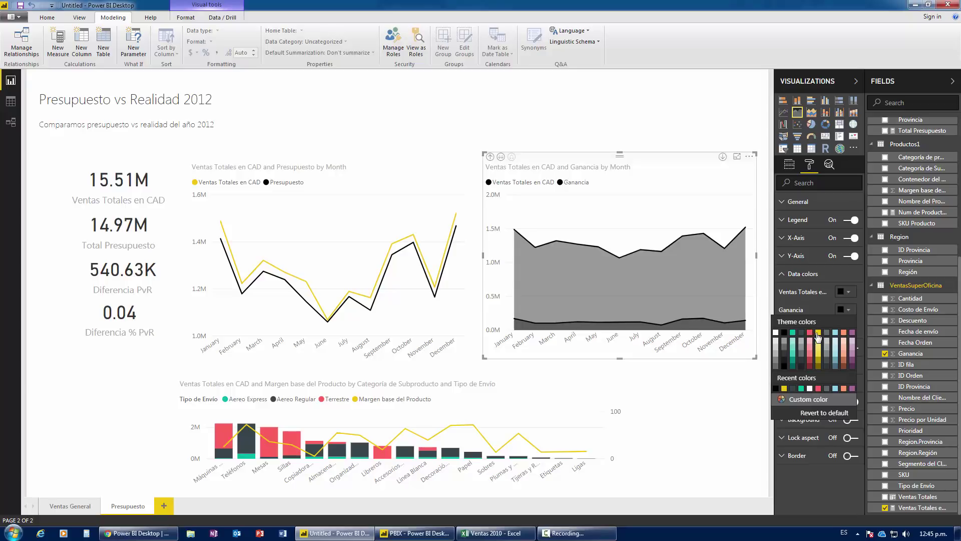
left_click(818, 333)
left_click(708, 384)
- Colour the combo chart's shipping bars in greyscale: Aereo Express black, Terrestre grey
left_click(439, 381)
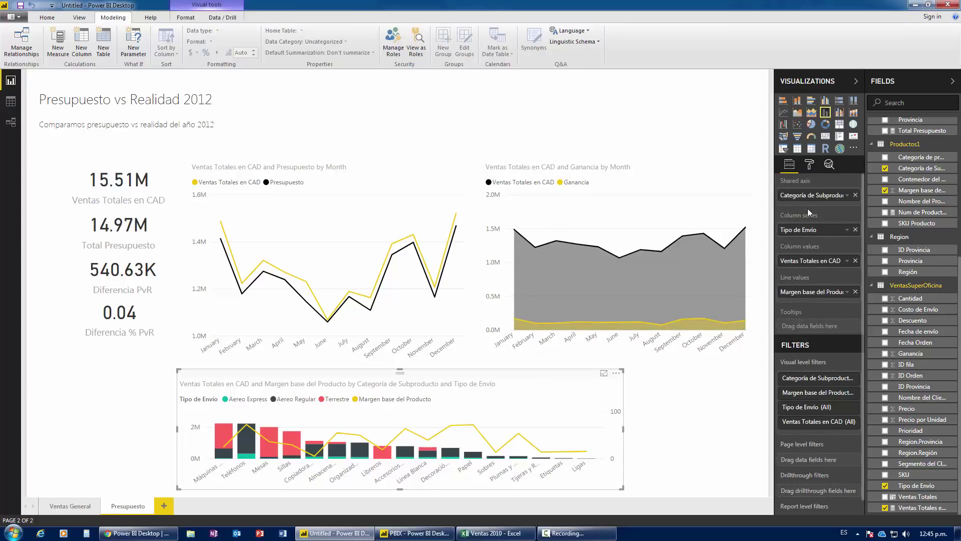
left_click(809, 166)
left_click(806, 274)
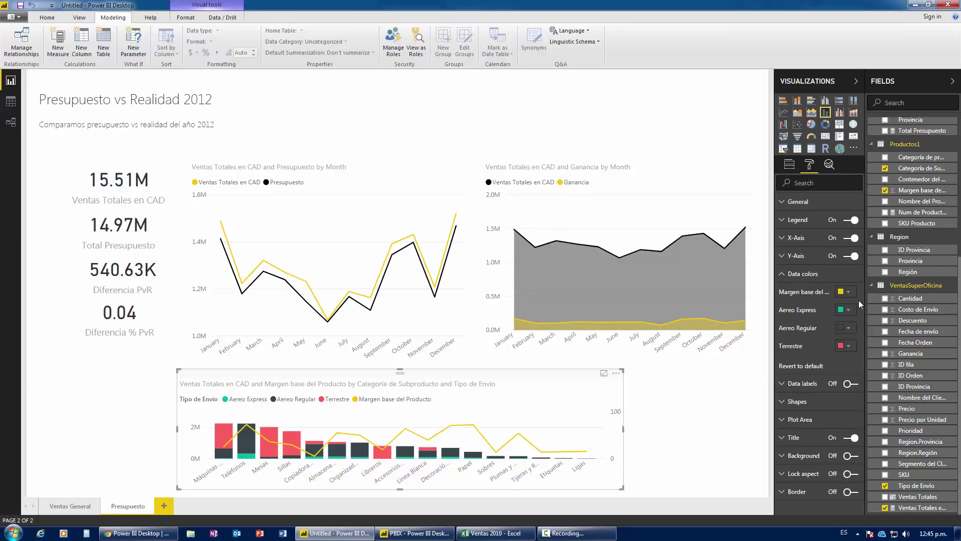
left_click(850, 313)
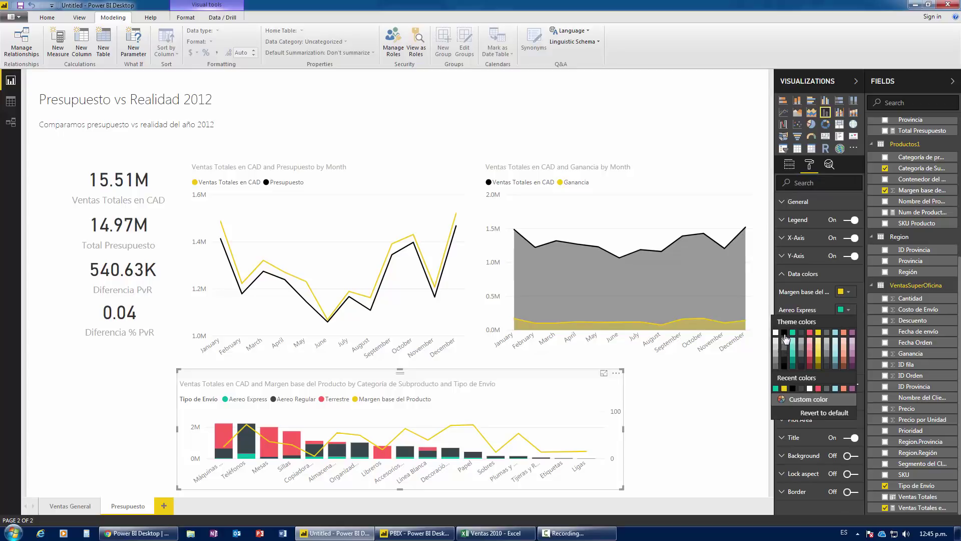
left_click(784, 335)
left_click(846, 327)
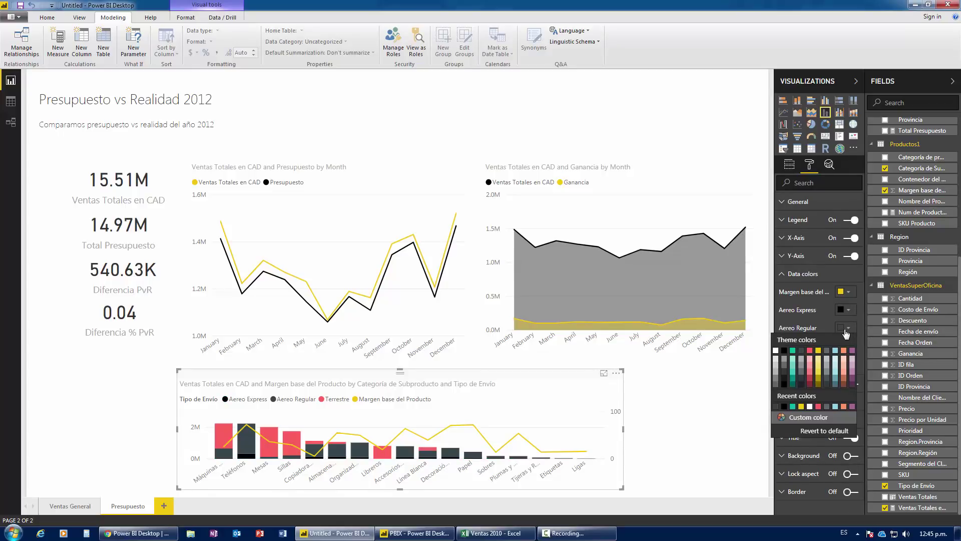
left_click(848, 345)
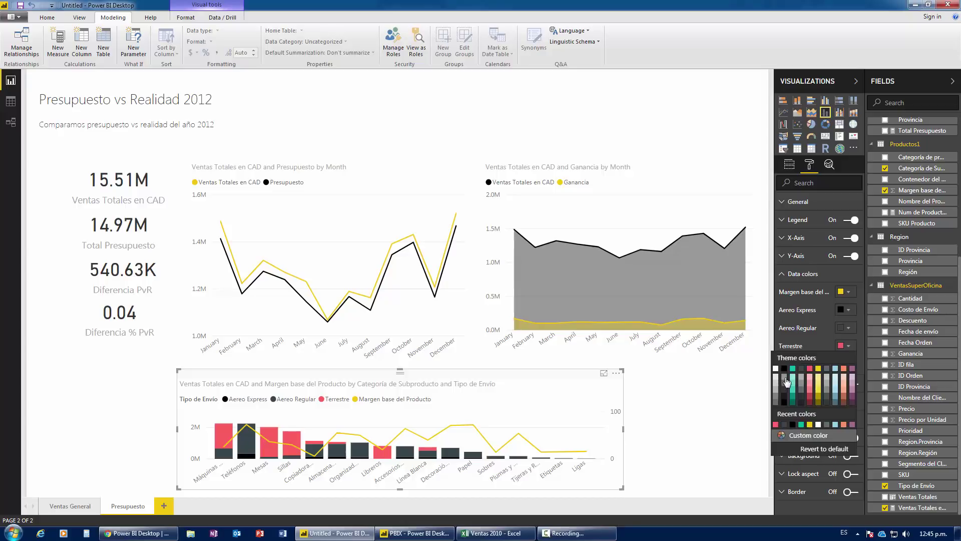
left_click(786, 382)
left_click(691, 391)
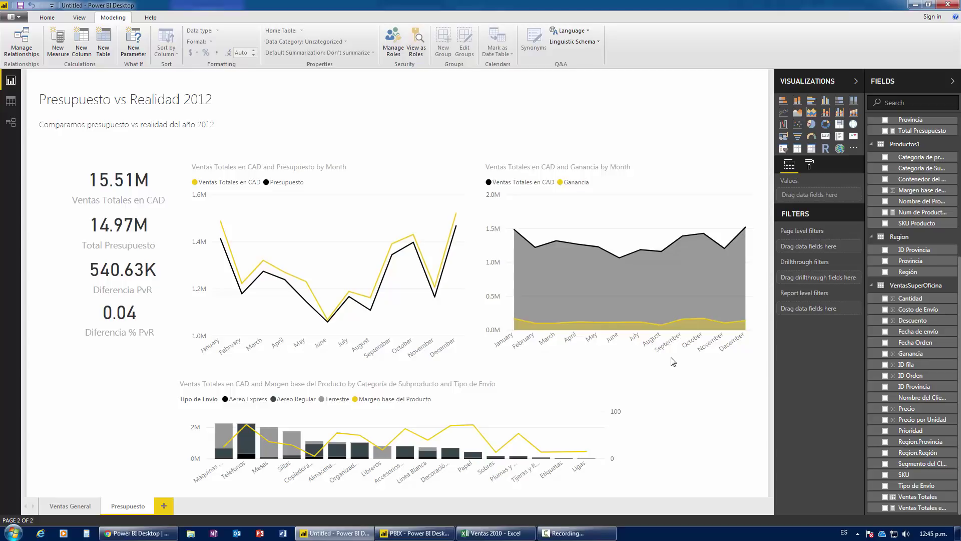
- Cross-filter the page by the Teléfonos, Sillas, storage and Libreros bars in turn
left_click(250, 441)
left_click(272, 444)
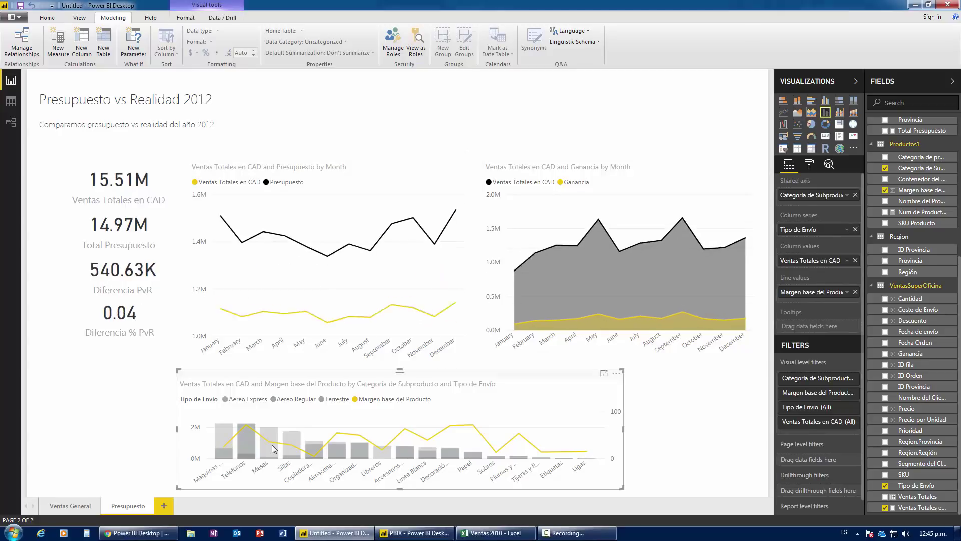
left_click(293, 443)
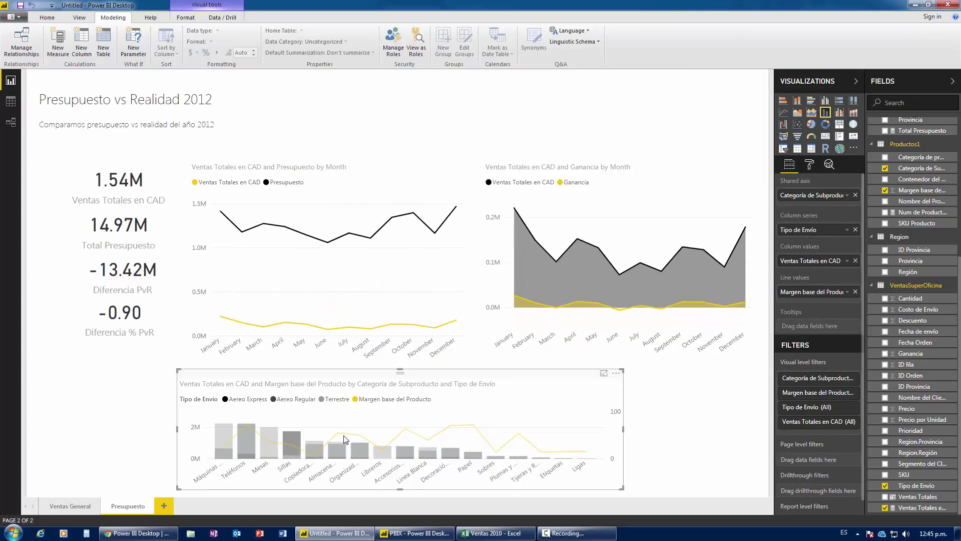
left_click(335, 450)
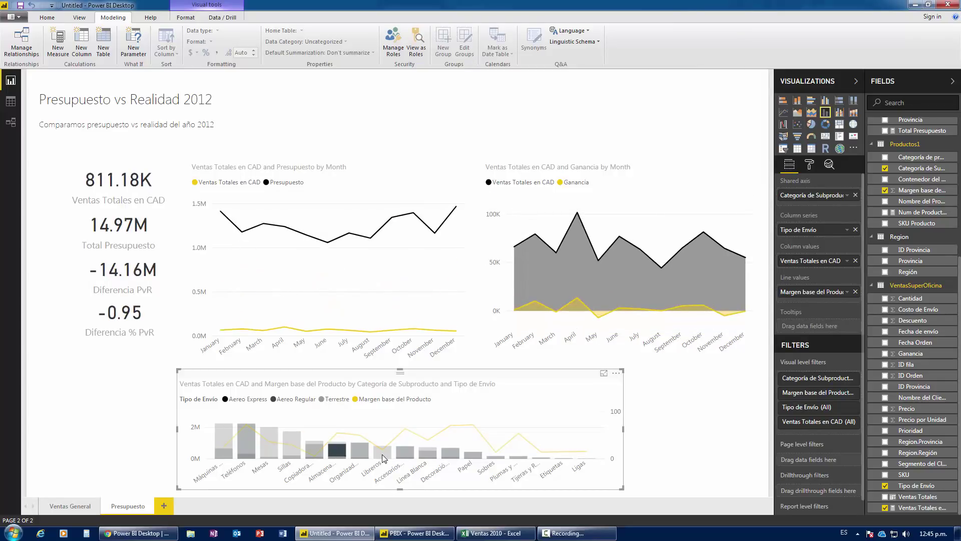
left_click(383, 455)
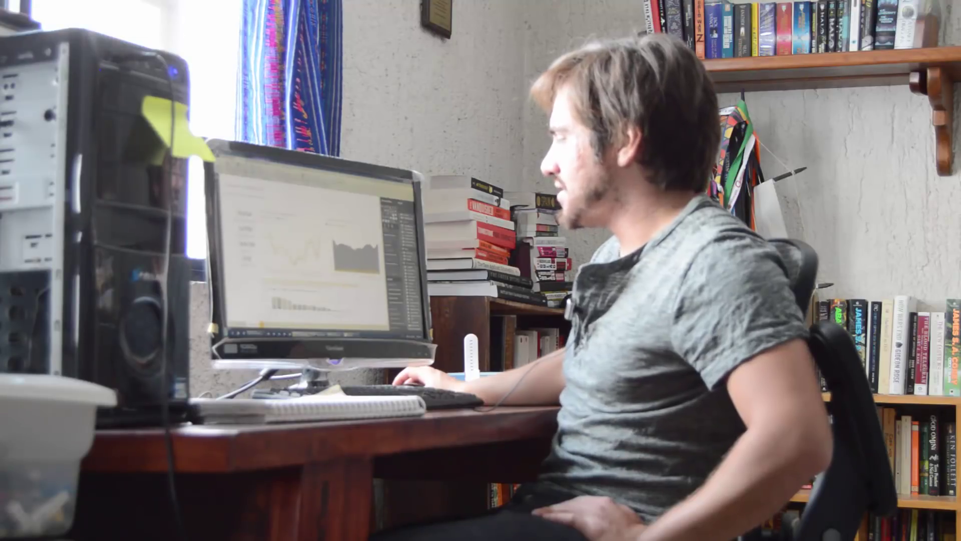